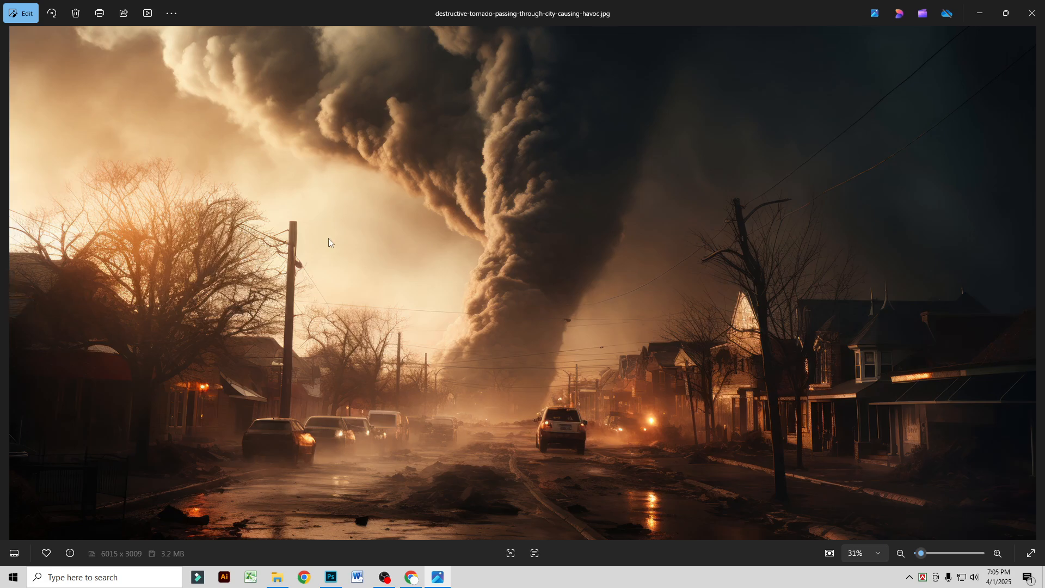
Step: Look over the destructive tornado photo in the image viewer and close it
double_click(328, 237)
double_click(331, 244)
left_click(1032, 14)
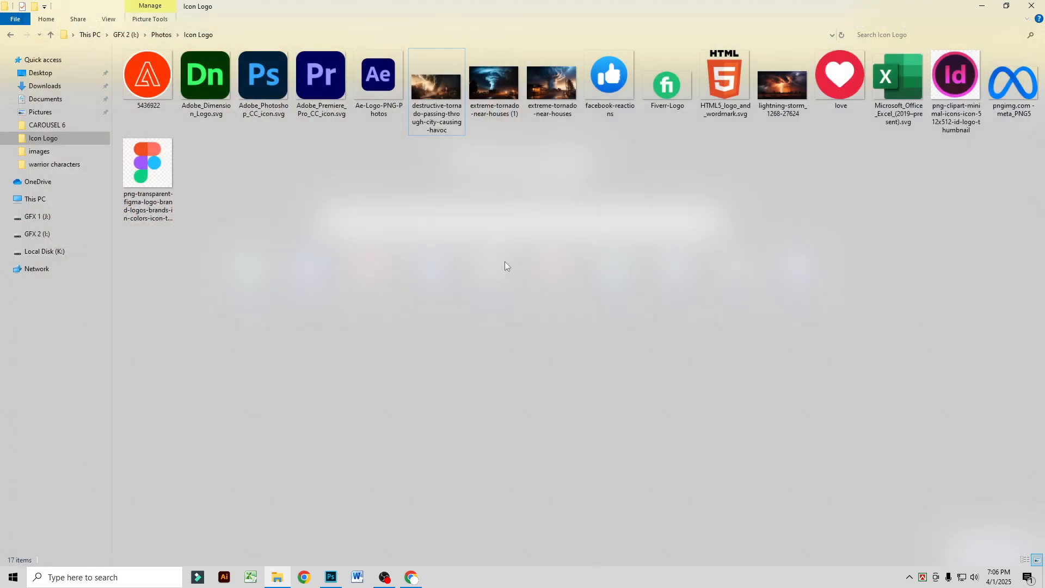
Step: Switch to Photoshop and create a 1400 x 1400 px RGB document with an artboard at 300 pixels/inch and a white background
left_click(331, 577)
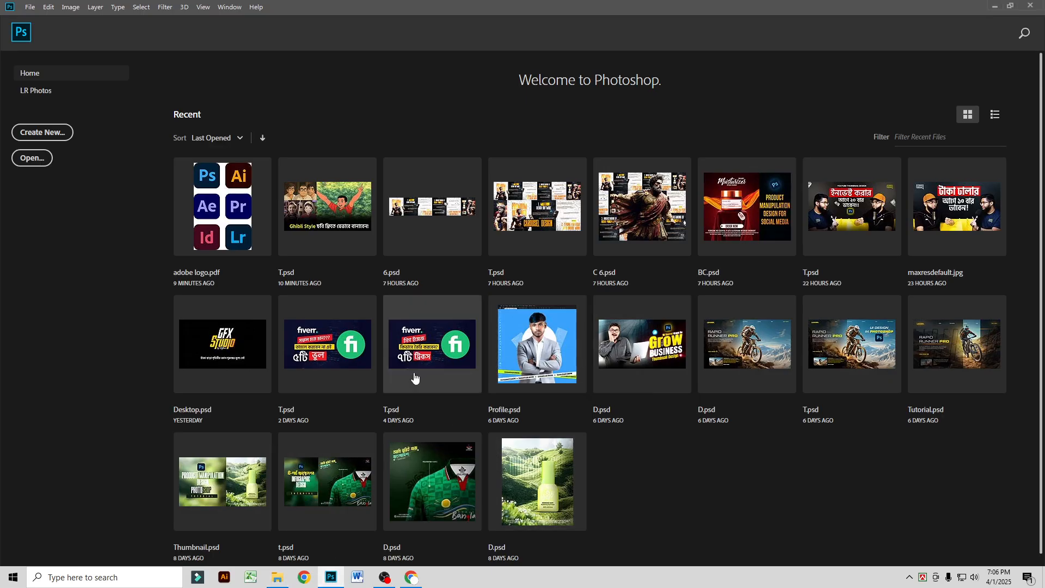
left_click(59, 139)
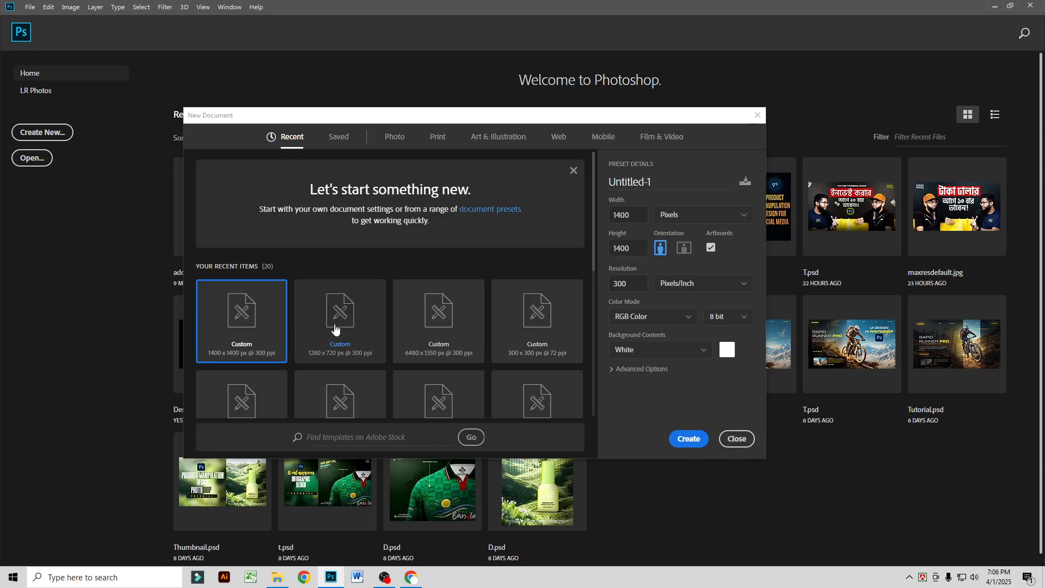
left_click(634, 213)
key("Tab")
left_click(614, 246)
left_click(688, 439)
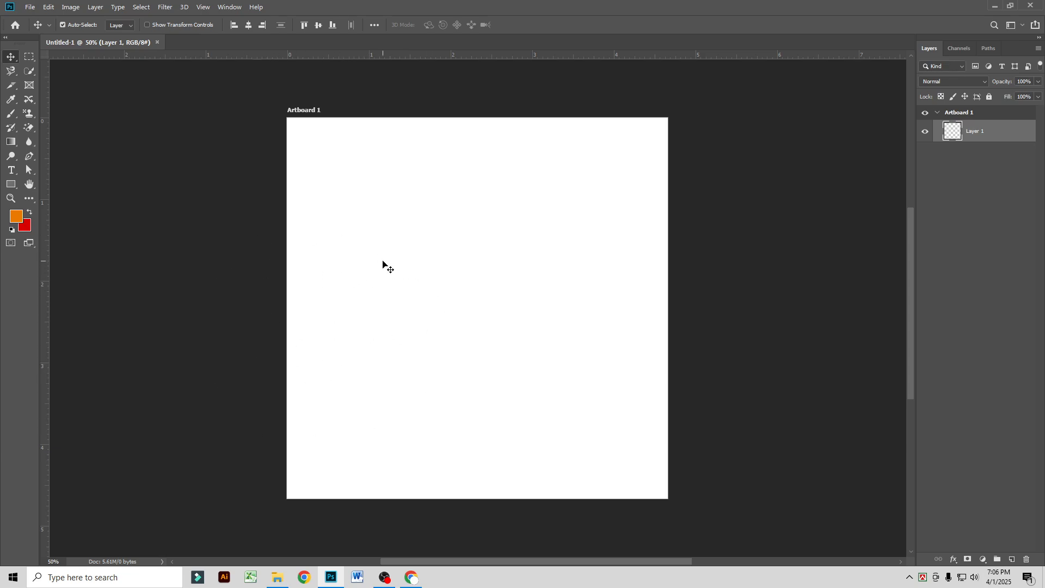
Step: Place the image destructive-tornado-passing-through-city-causing-havoc from the Icon Logo folder as an embedded object
left_click(32, 8)
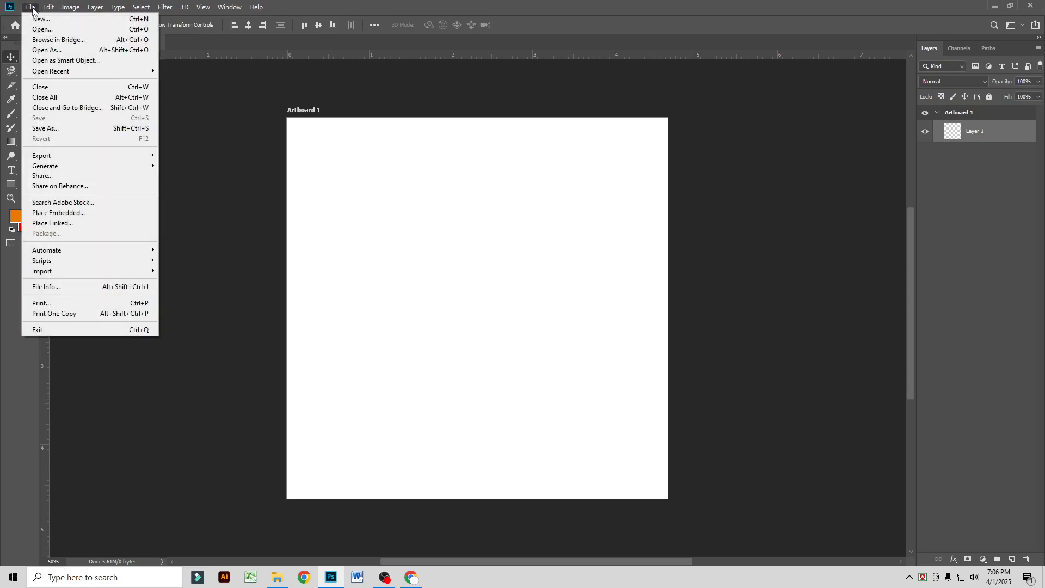
left_click(101, 213)
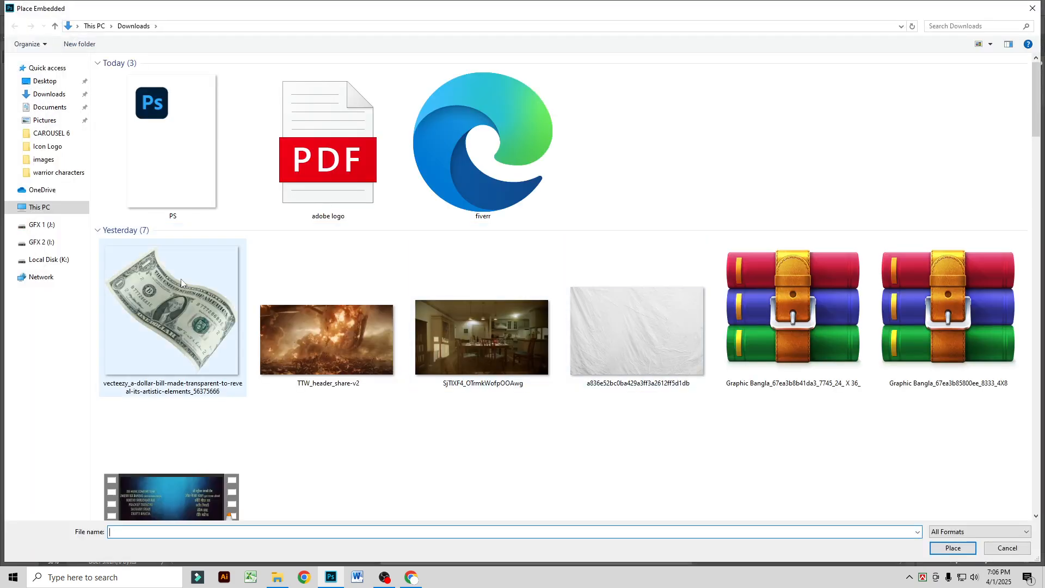
left_click(48, 145)
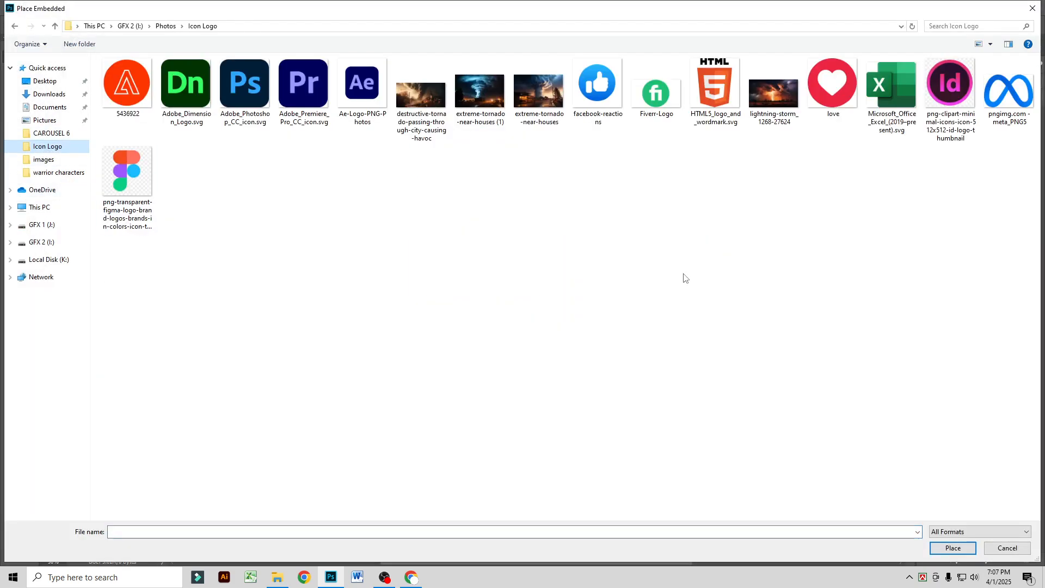
right_click(593, 211)
mouse_move(626, 221)
left_click(746, 223)
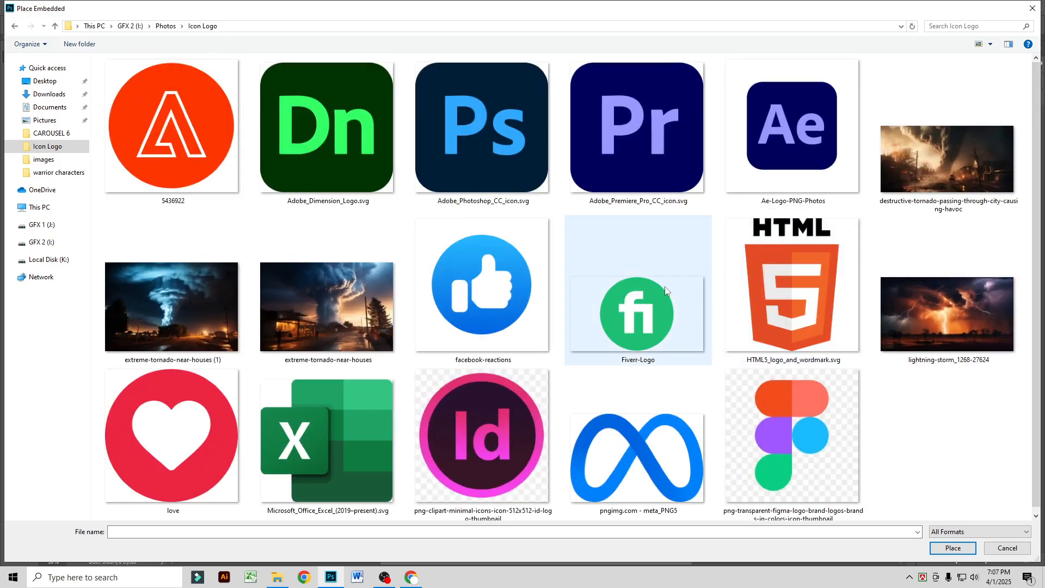
left_click(989, 167)
left_click(965, 552)
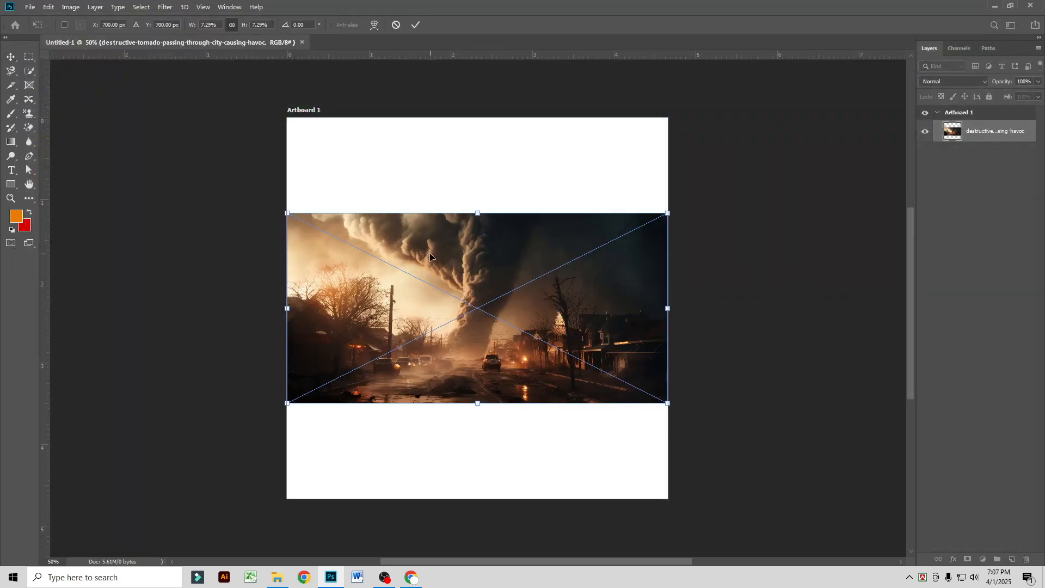
Step: Flip the placed tornado image horizontally and scale it from its centre to about 15.8% so it covers the artboard
right_click(462, 267)
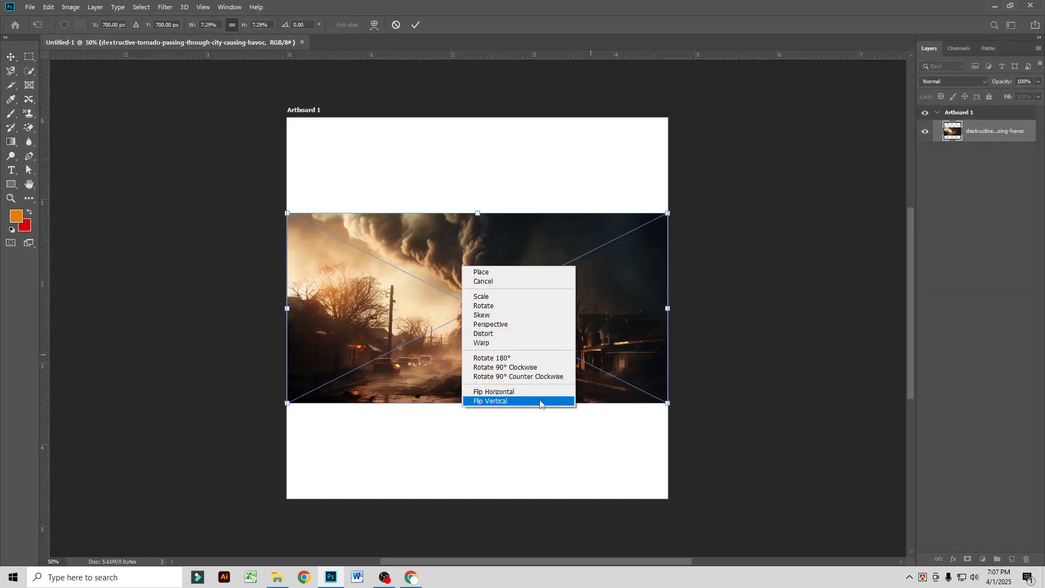
left_click(515, 390)
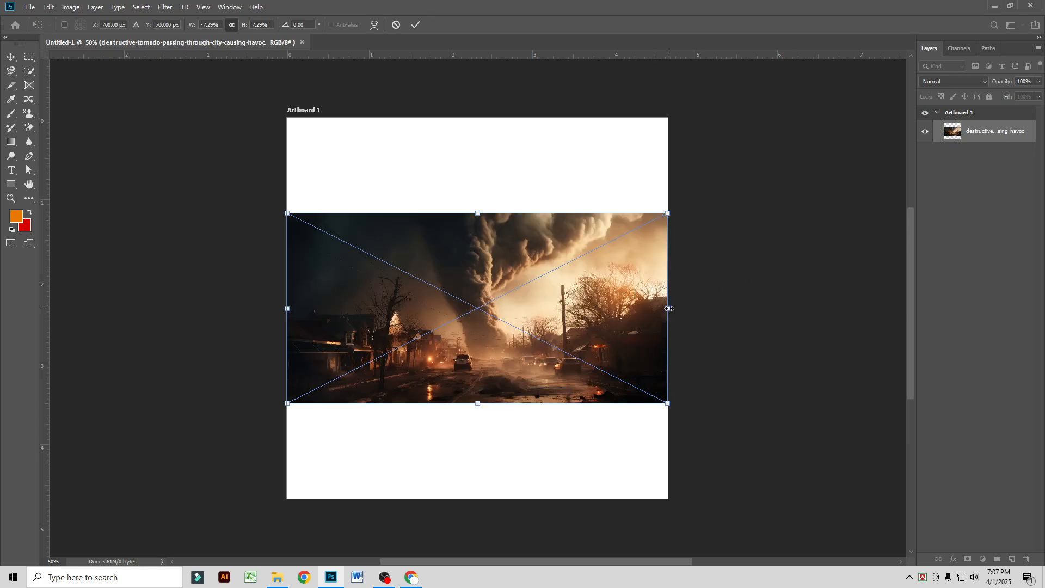
left_click_drag(669, 309, 899, 315)
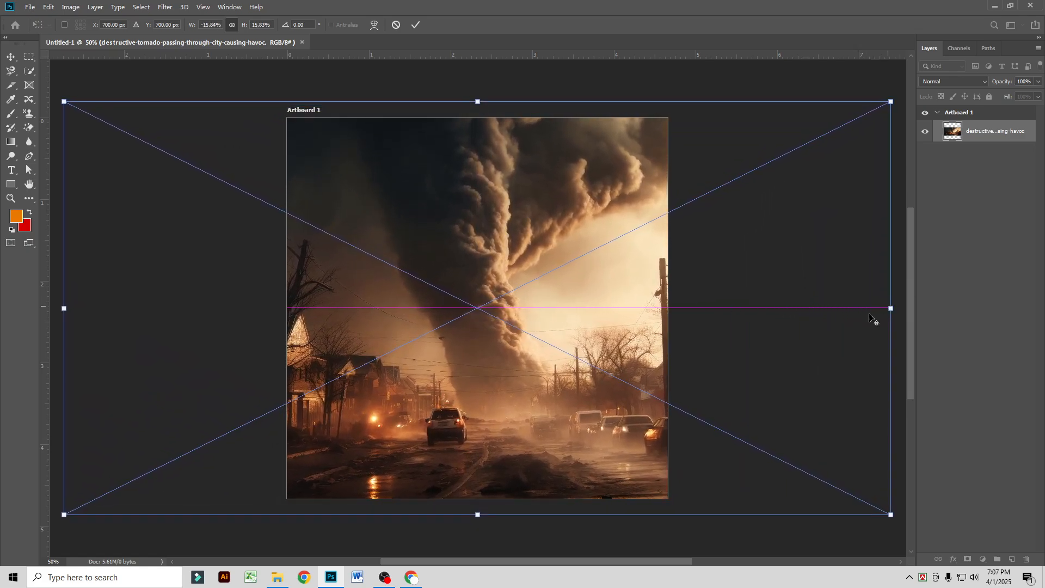
key("Return")
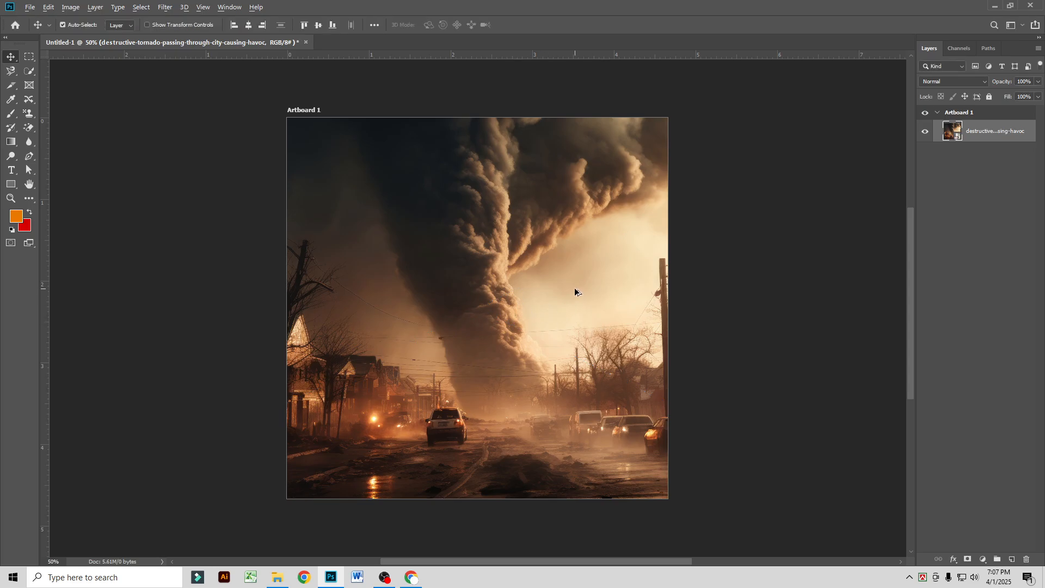
scroll(575, 292, "up", 1)
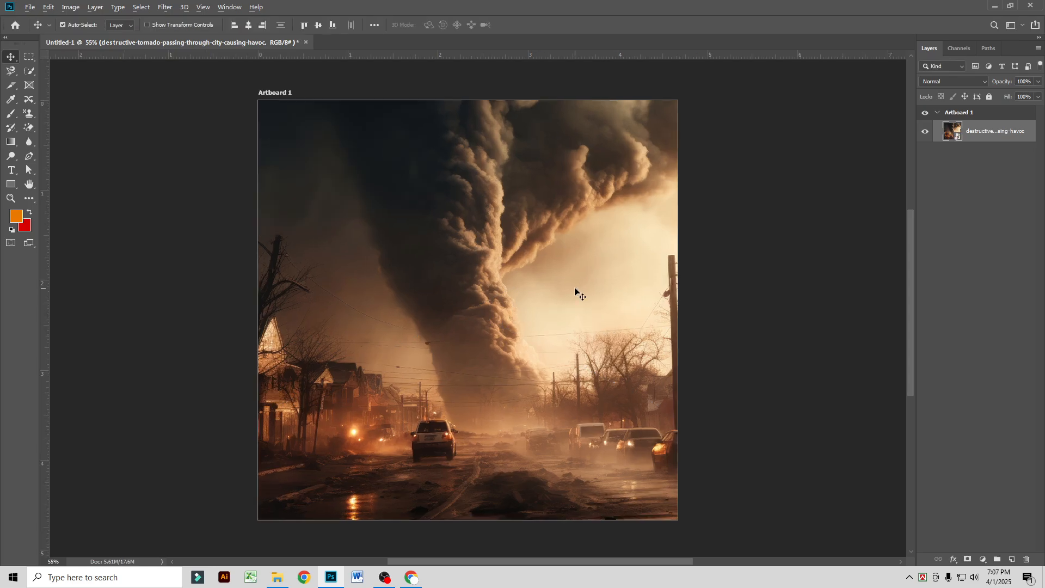
scroll(575, 292, "down", 1)
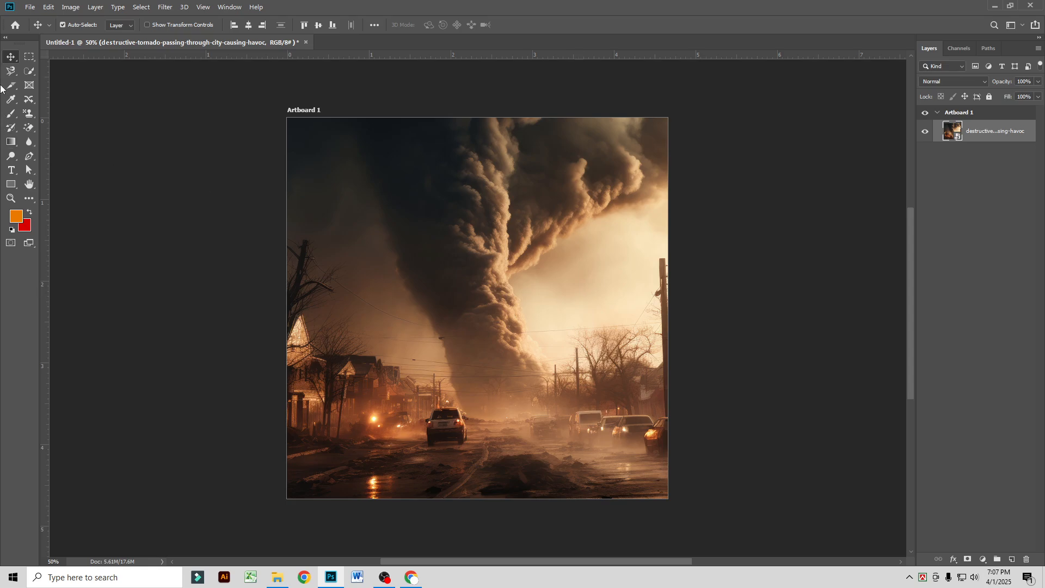
Step: Place the embedded image extreme-tornado-near-houses (1) and enlarge it to cover the whole artboard
left_click(32, 12)
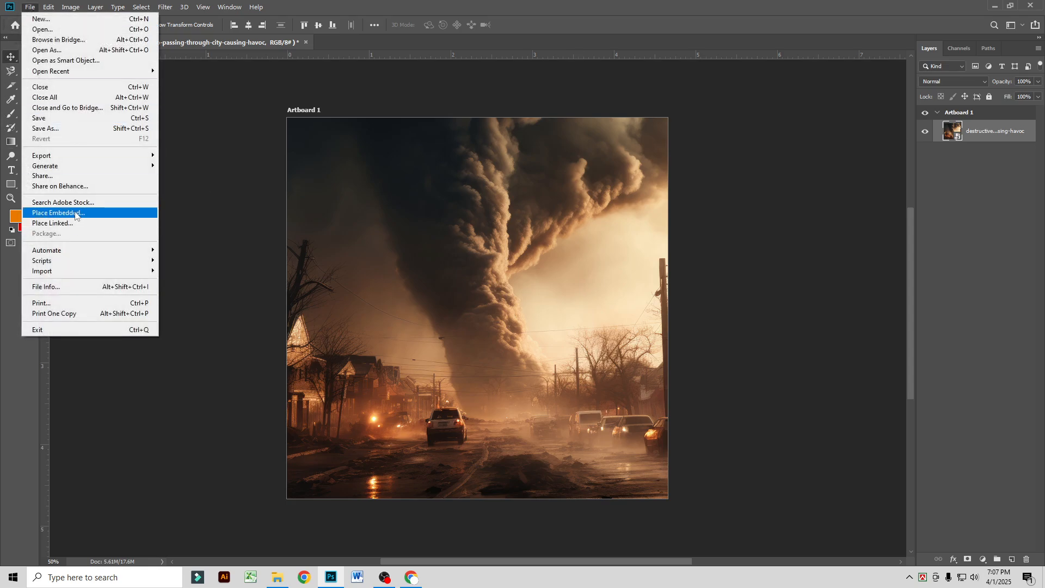
left_click(65, 213)
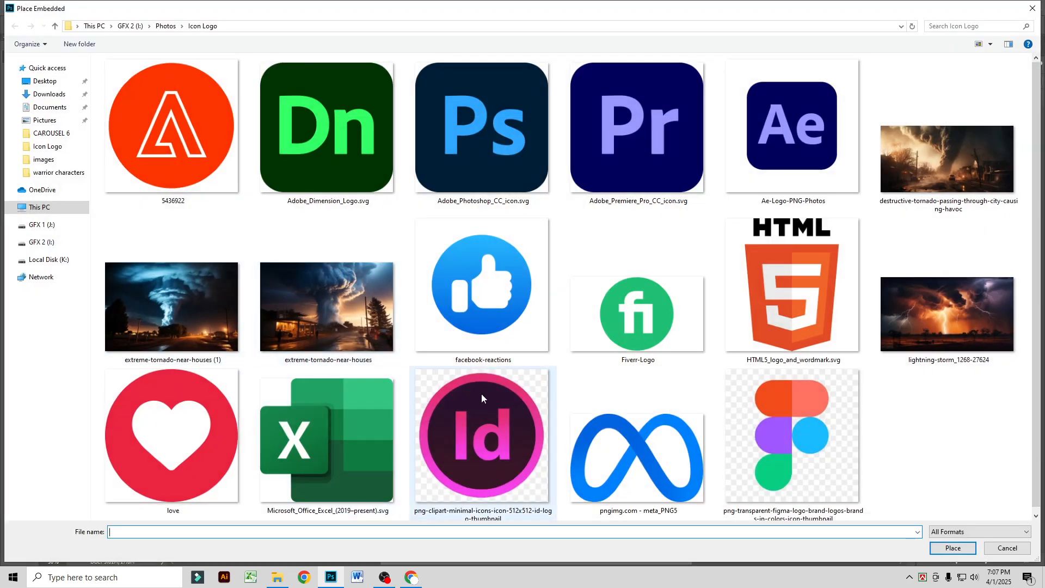
double_click(202, 317)
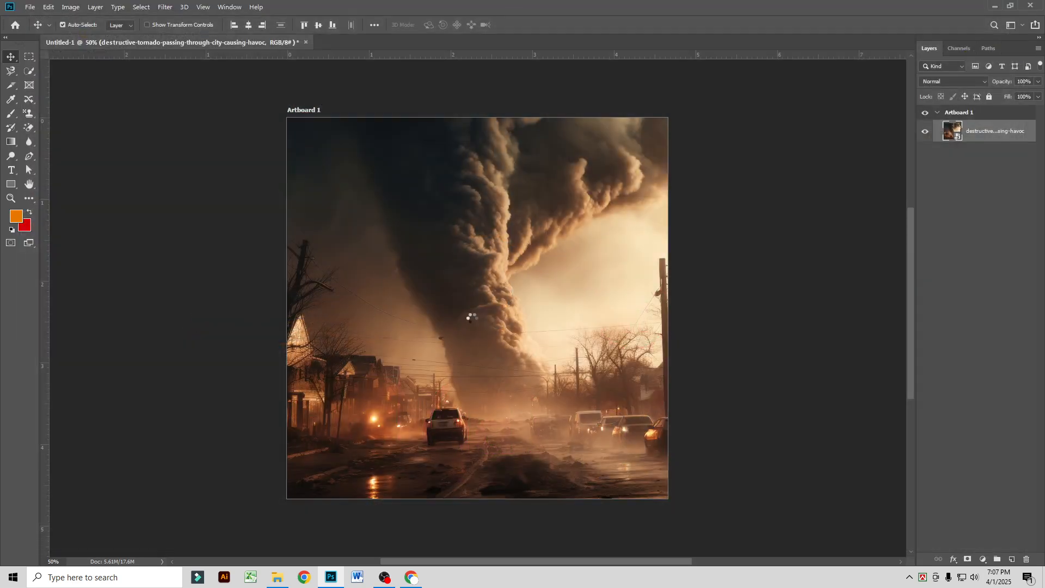
left_click_drag(669, 313, 816, 308)
key("Return")
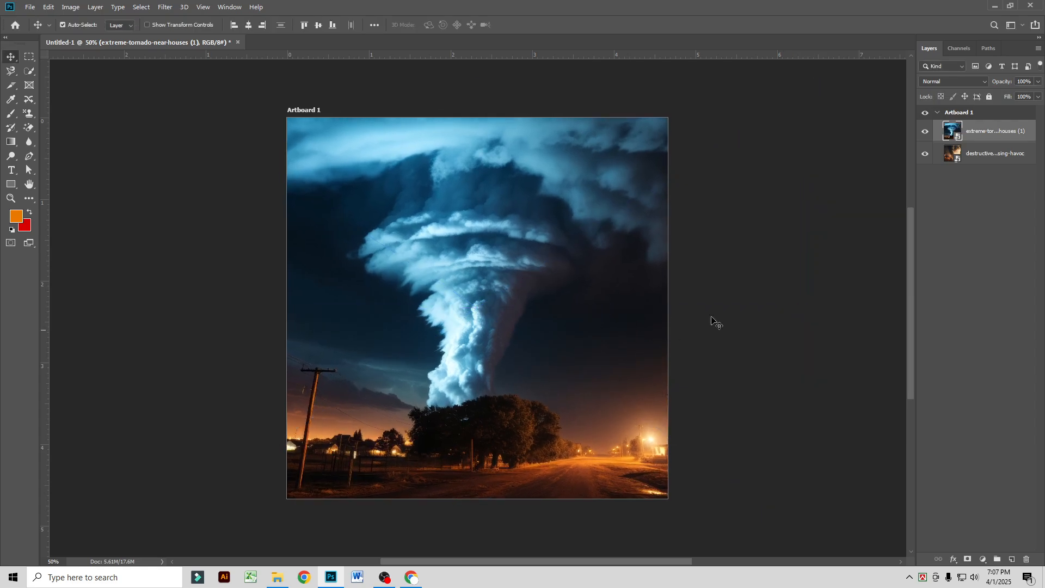
Step: Add a mask to the blue tornado layer and paint its sky away in black with a 700 px brush at 100% opacity
left_click(967, 559)
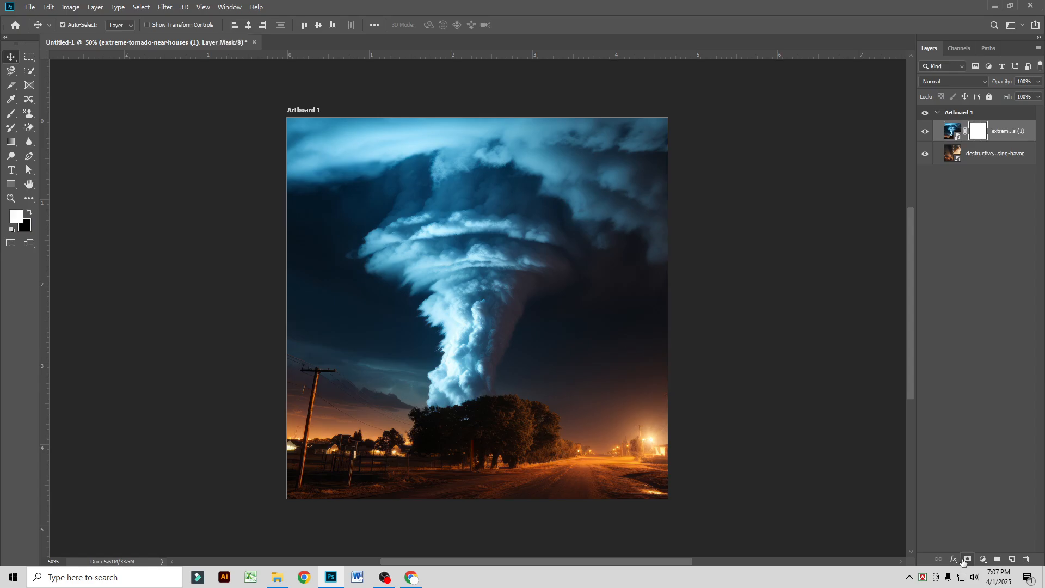
key("x")
left_click(13, 114)
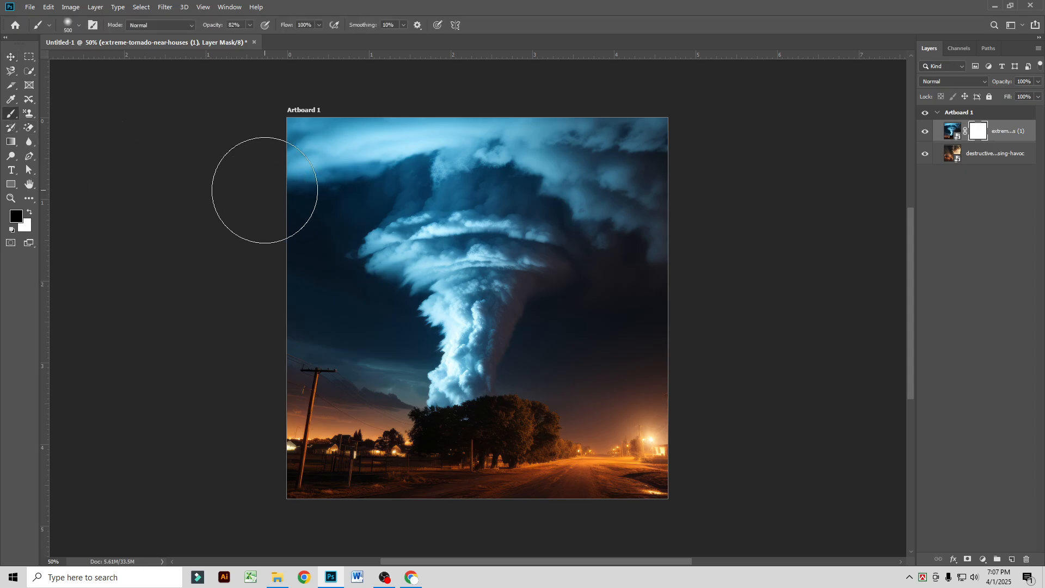
key("bracketright")
key("bracketright")
left_click_drag(214, 26, 240, 27)
mouse_move(266, 130)
left_mouse_down()
mouse_move(286, 150)
mouse_move(235, 173)
mouse_move(321, 158)
mouse_move(661, 161)
mouse_move(617, 208)
mouse_move(410, 274)
mouse_move(396, 332)
mouse_move(332, 327)
mouse_move(419, 326)
mouse_move(328, 339)
mouse_move(445, 317)
mouse_move(669, 301)
mouse_move(592, 304)
mouse_move(643, 316)
mouse_move(636, 324)
mouse_move(518, 325)
left_mouse_up()
scroll(518, 333, "up", 2)
scroll(515, 337, "up", 2)
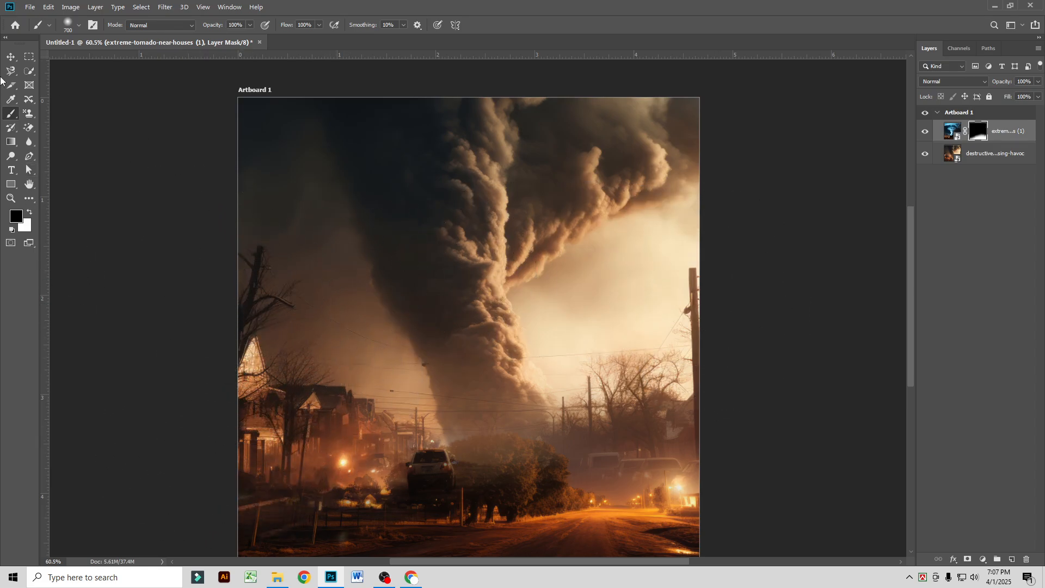
left_click(11, 56)
scroll(457, 343, "down", 2)
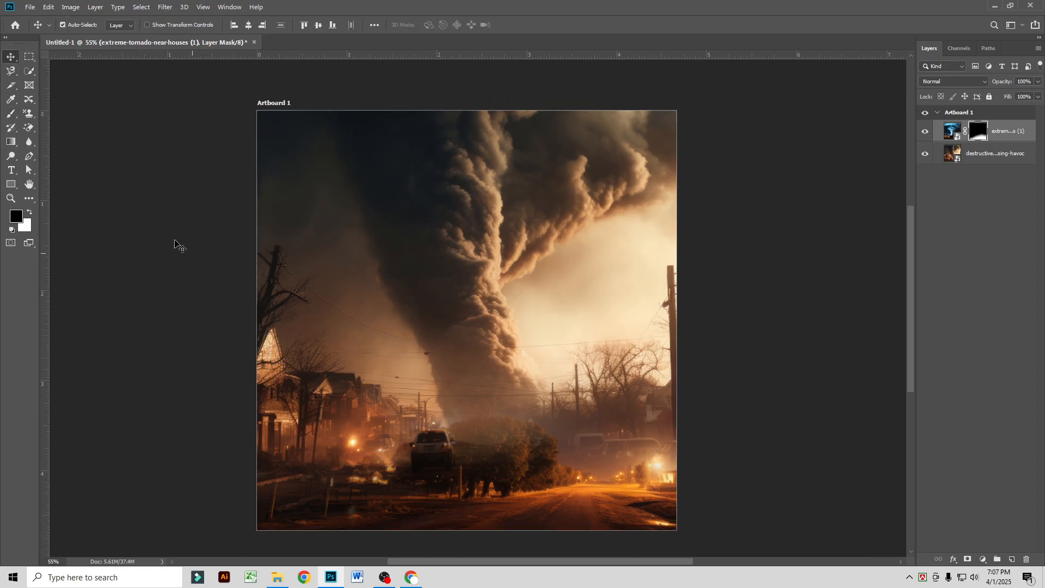
Step: Refine the mask with a 400 px black brush to reveal the SUV, the houses and street beside it, and the parked cars
left_click(11, 113)
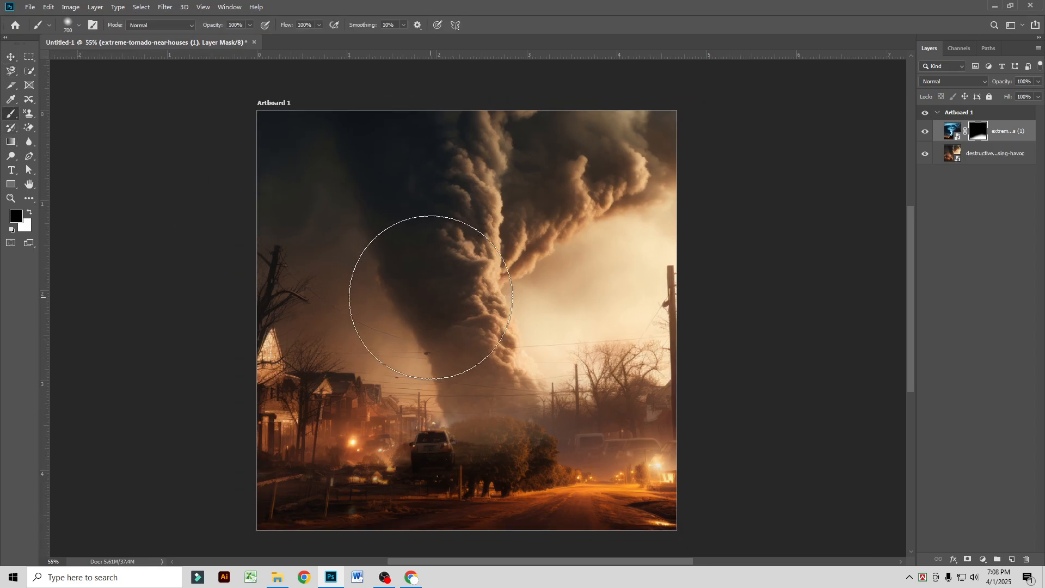
key("bracketleft")
key("bracketleft")
key("bracketleft")
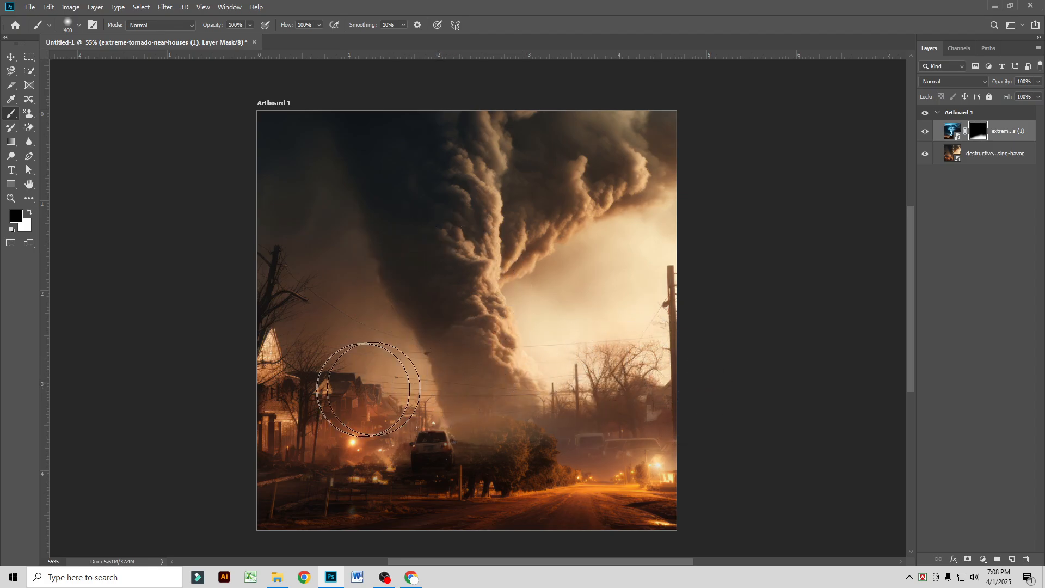
mouse_move(369, 389)
left_mouse_down()
mouse_move(316, 401)
mouse_move(629, 339)
mouse_move(679, 381)
mouse_move(613, 388)
mouse_move(668, 436)
mouse_move(656, 445)
mouse_move(681, 485)
mouse_move(627, 472)
mouse_move(661, 513)
mouse_move(659, 549)
mouse_move(680, 554)
mouse_move(704, 474)
mouse_move(667, 402)
mouse_move(645, 414)
mouse_move(445, 408)
mouse_move(476, 421)
mouse_move(418, 429)
mouse_move(511, 440)
mouse_move(285, 435)
mouse_move(511, 466)
mouse_move(564, 516)
mouse_move(426, 533)
mouse_move(336, 527)
left_mouse_up()
key("ctrl+z")
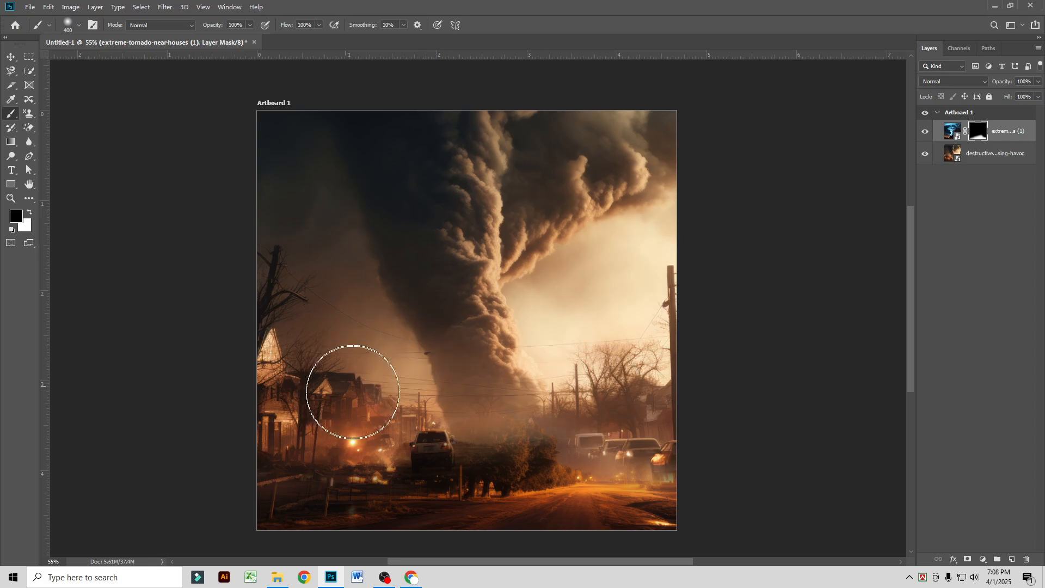
mouse_move(302, 451)
left_mouse_down()
mouse_move(381, 475)
mouse_move(405, 494)
mouse_move(401, 478)
mouse_move(342, 515)
mouse_move(246, 480)
mouse_move(274, 468)
mouse_move(276, 504)
mouse_move(357, 523)
mouse_move(381, 503)
mouse_move(391, 442)
mouse_move(401, 457)
mouse_move(401, 430)
left_mouse_up()
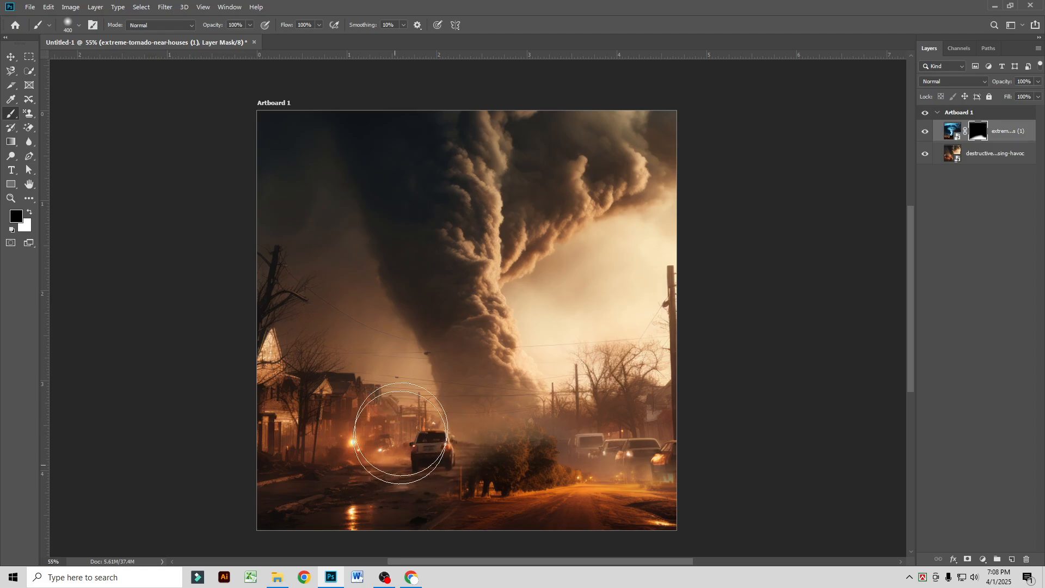
left_click(10, 56)
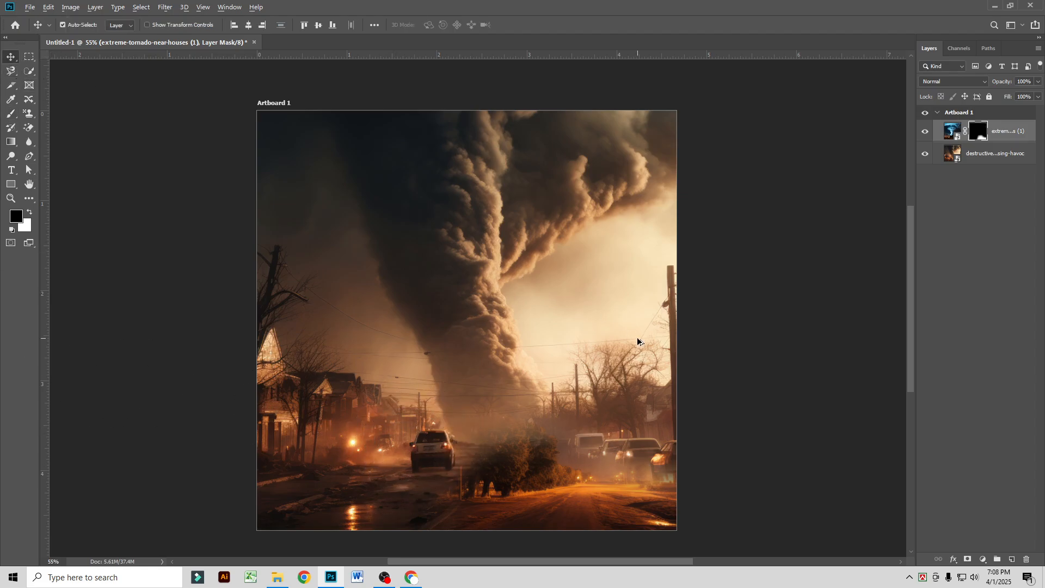
Step: Convert both tornado image layers into a single smart object
scroll(645, 338, "down", 1)
left_click(998, 156, "shift")
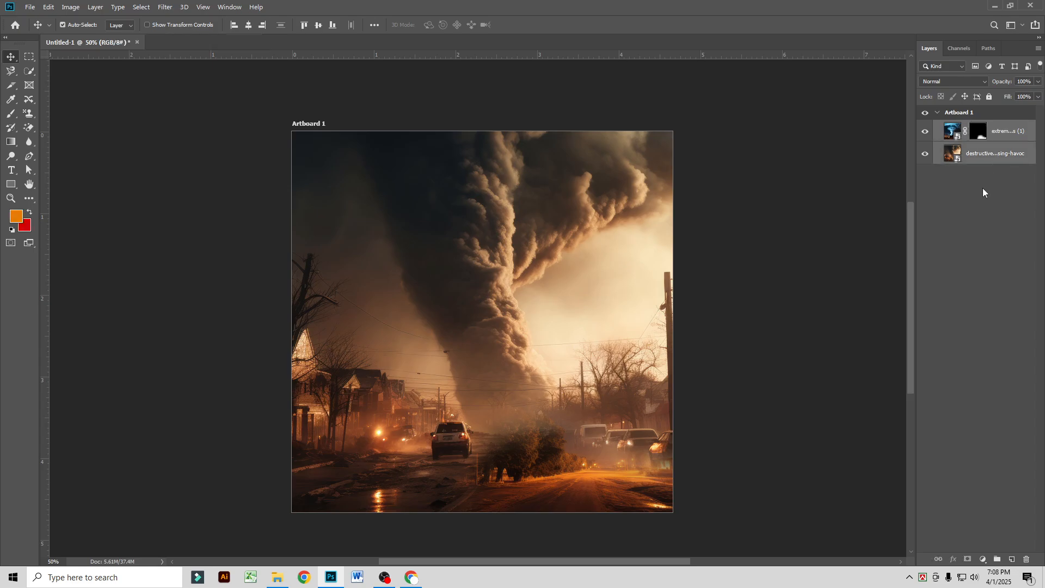
right_click(978, 154)
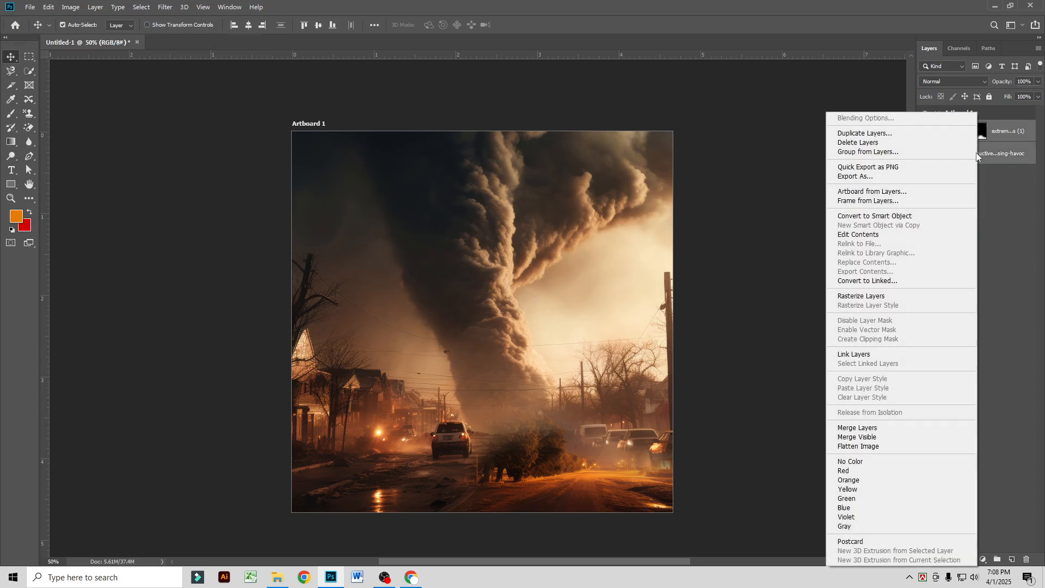
left_click(902, 216)
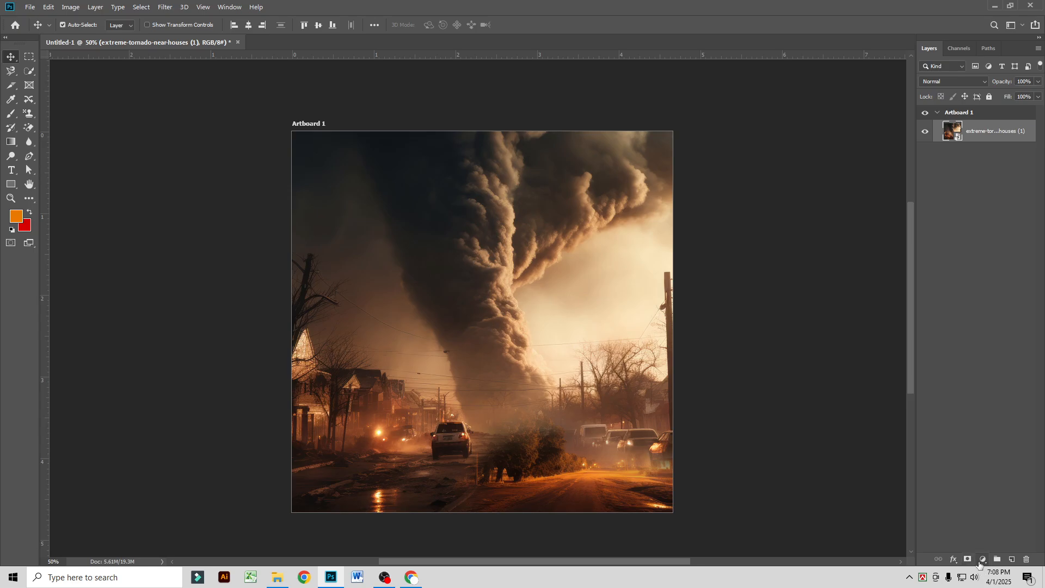
left_click(982, 560)
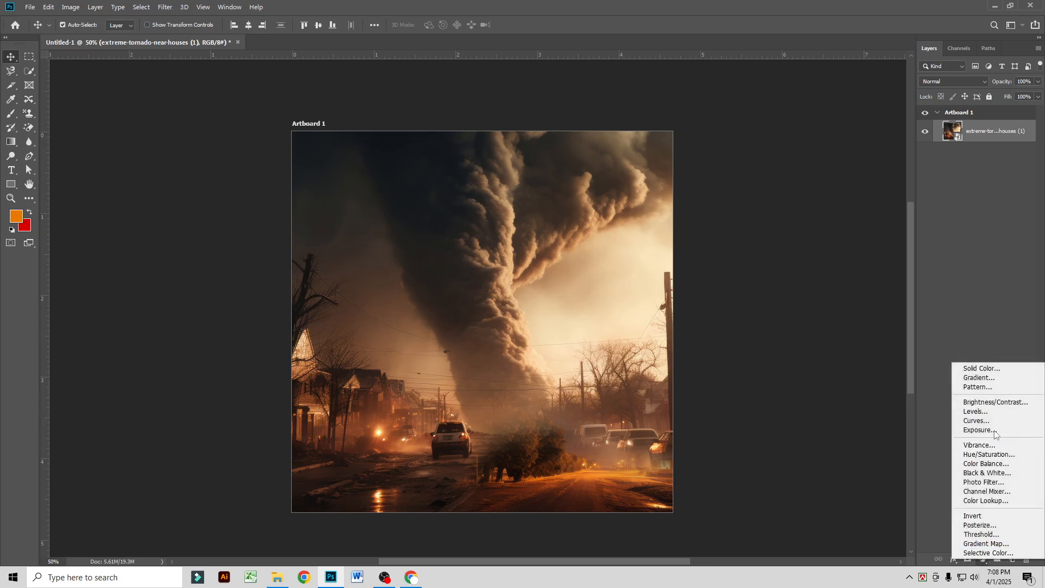
left_click(983, 414)
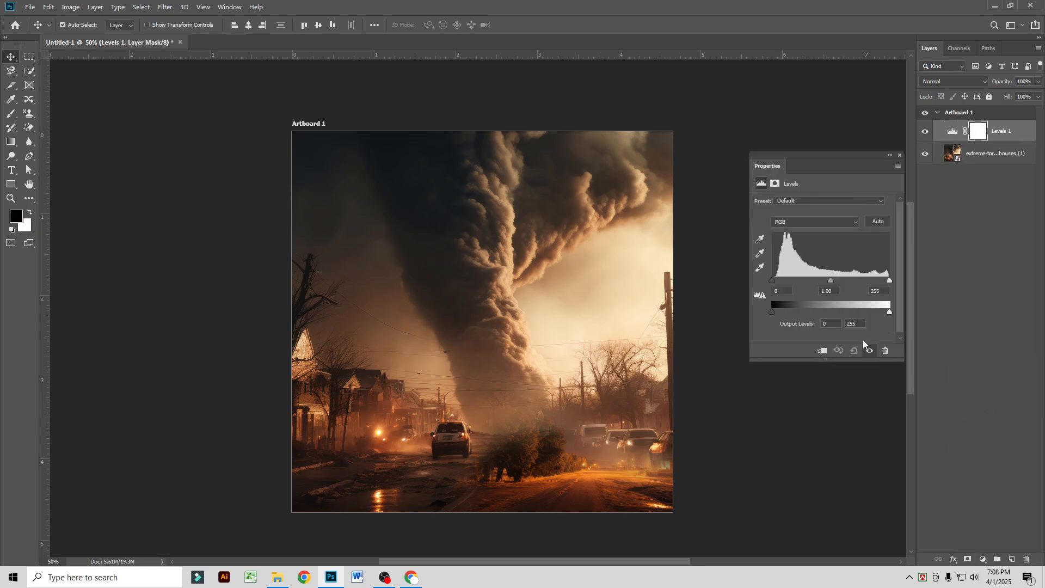
left_click(900, 156)
left_click_drag(1026, 136, 1029, 558)
Step: Add a Curves adjustment layer clipped to the tornado smart object
left_click(983, 559)
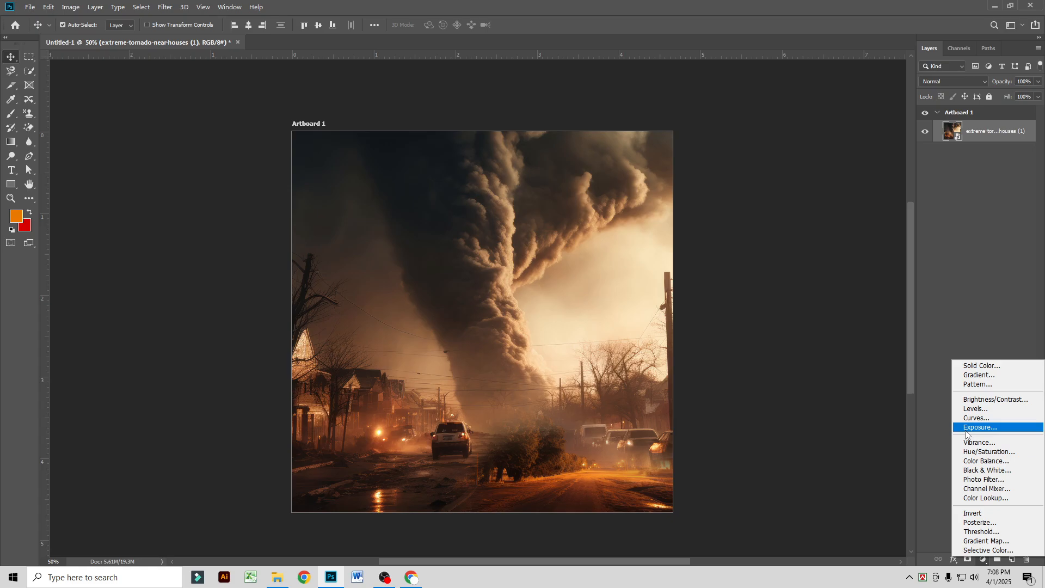
left_click(963, 418)
left_click(822, 351)
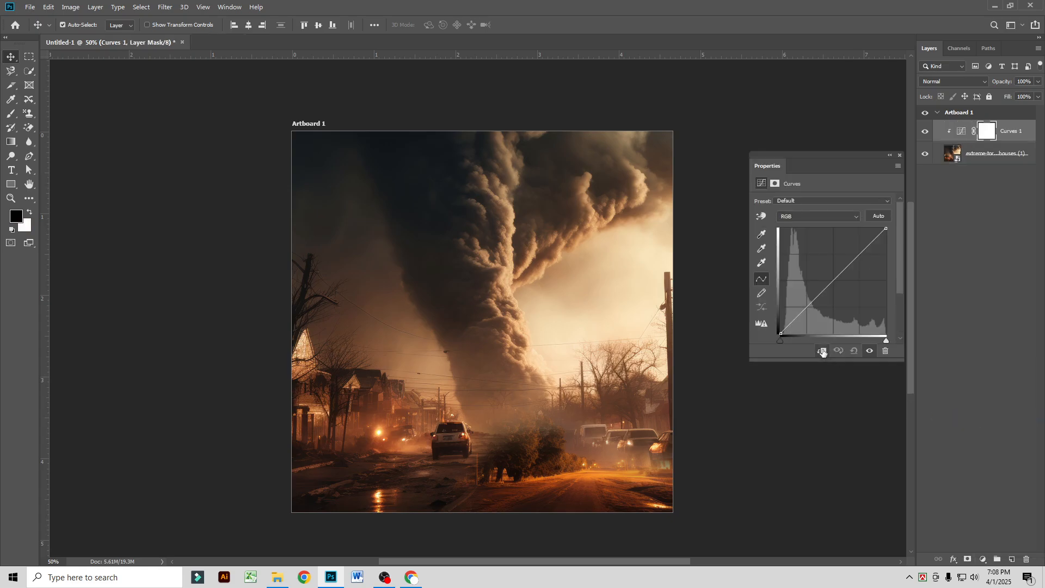
left_click_drag(886, 229, 851, 305)
key("ctrl+z")
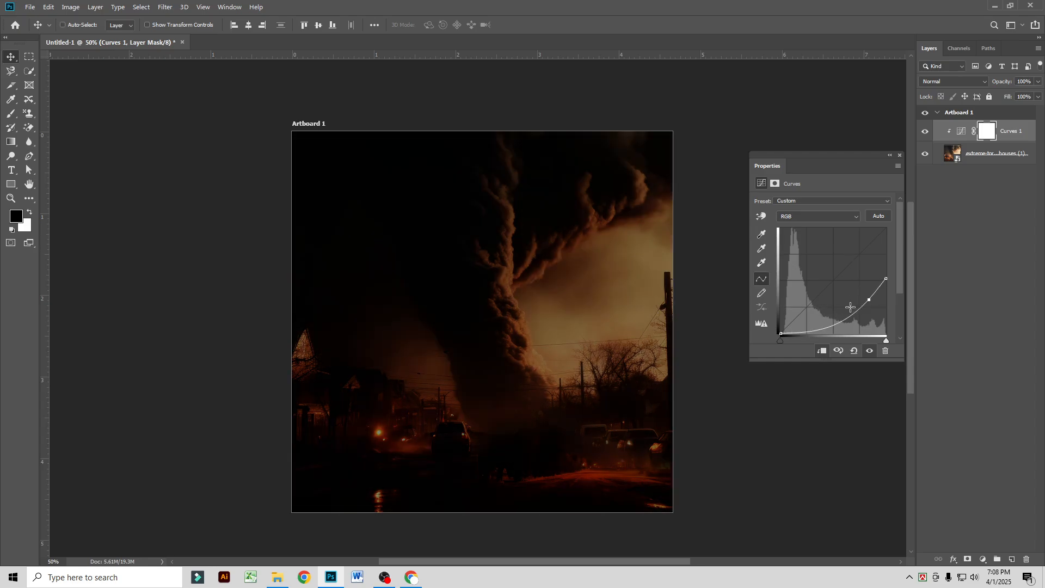
key("ctrl+z")
key("ctrl+z")
Step: Lower the curve's highlight endpoint until the image is almost black, and invert the Curves layer mask to black
left_click_drag(886, 228, 886, 314)
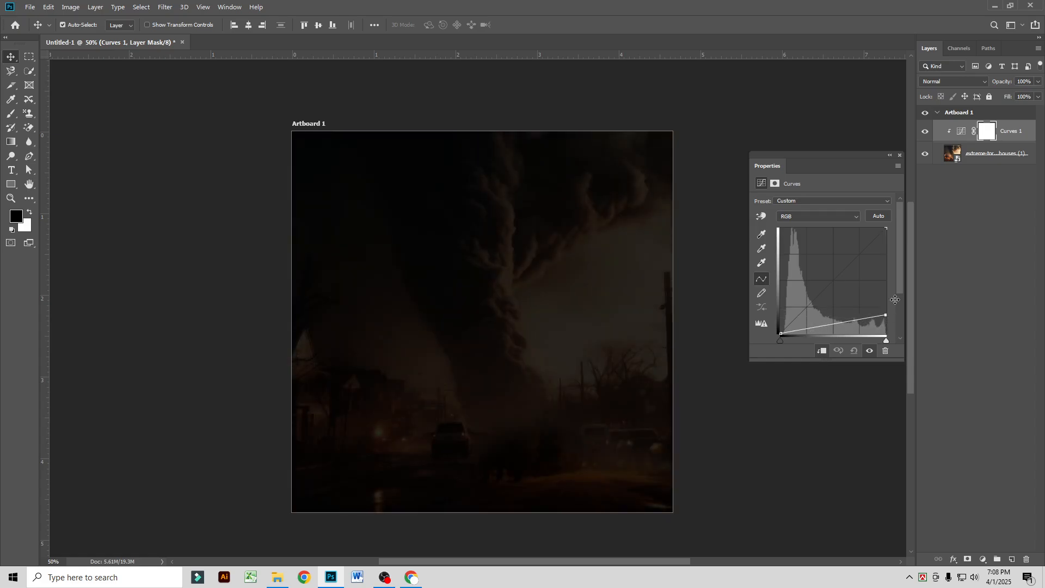
left_click(900, 156)
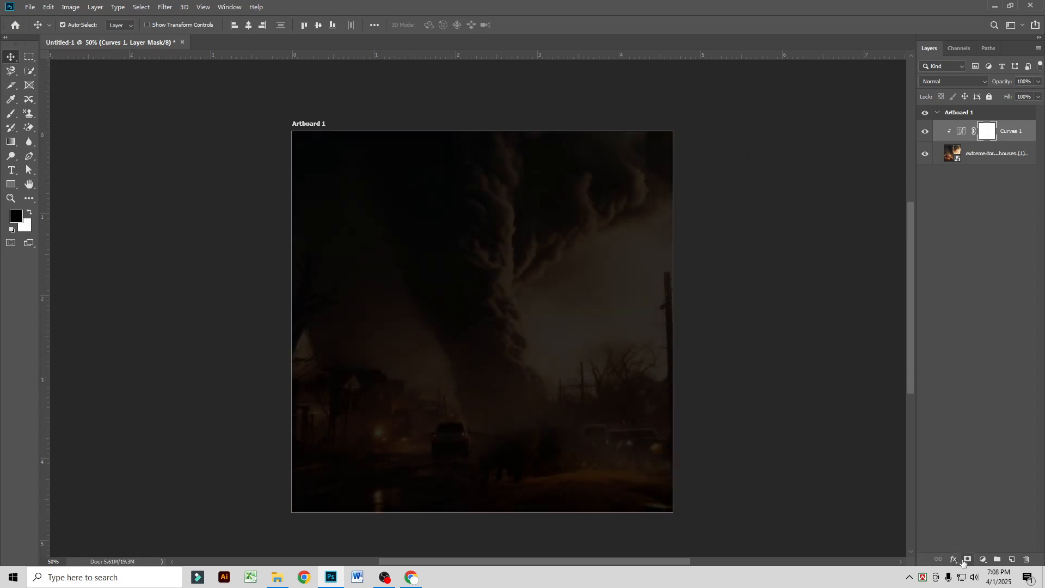
left_click(967, 559, "ctrl")
key("ctrl+i")
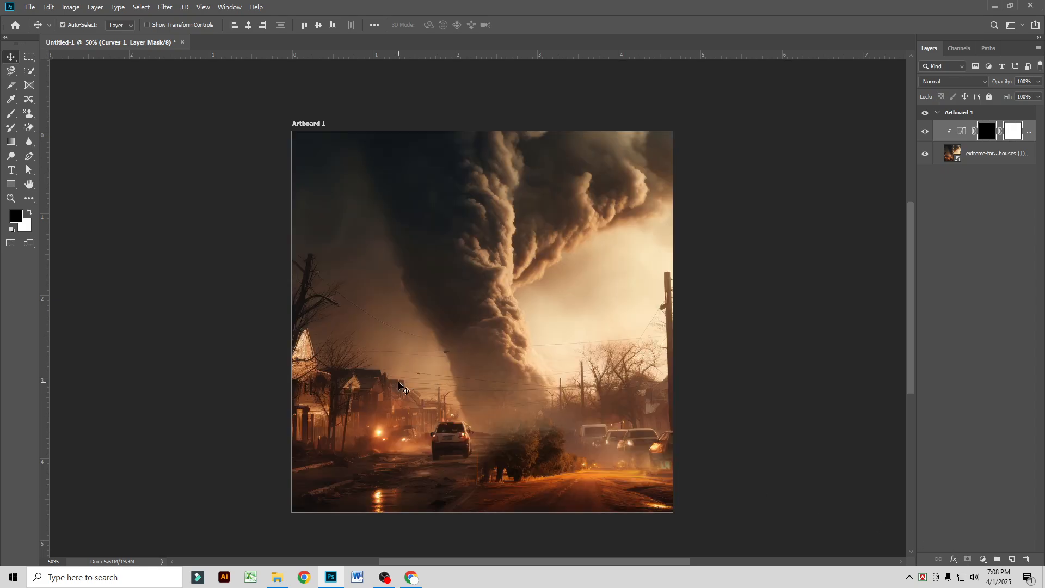
Step: Paint the Curves mask in white along the street at the image's lower edge with a 700 px brush to darken the ground
left_click(10, 115)
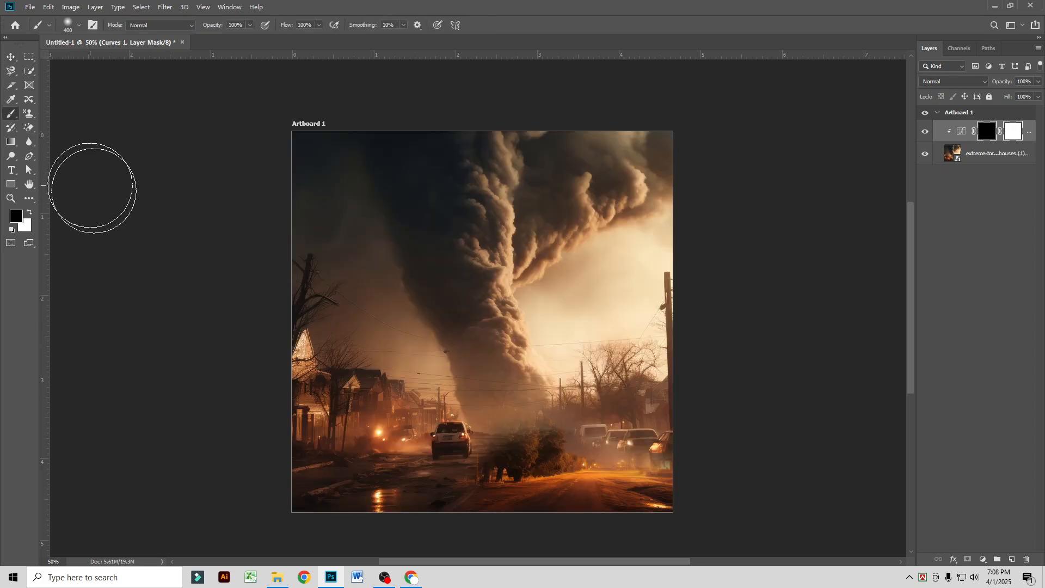
key("x")
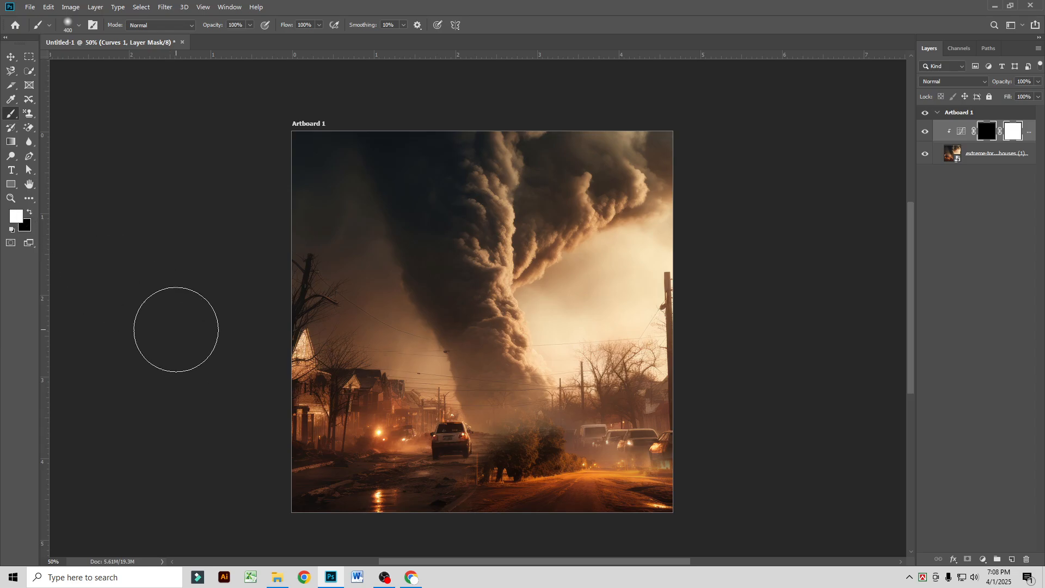
key("bracketright")
key("bracketright")
key("bracketright")
mouse_move(314, 528)
left_mouse_down()
mouse_move(419, 549)
mouse_move(388, 548)
mouse_move(590, 567)
mouse_move(645, 541)
mouse_move(712, 458)
mouse_move(630, 484)
mouse_move(460, 479)
mouse_move(689, 411)
mouse_move(662, 398)
mouse_move(541, 555)
left_mouse_up()
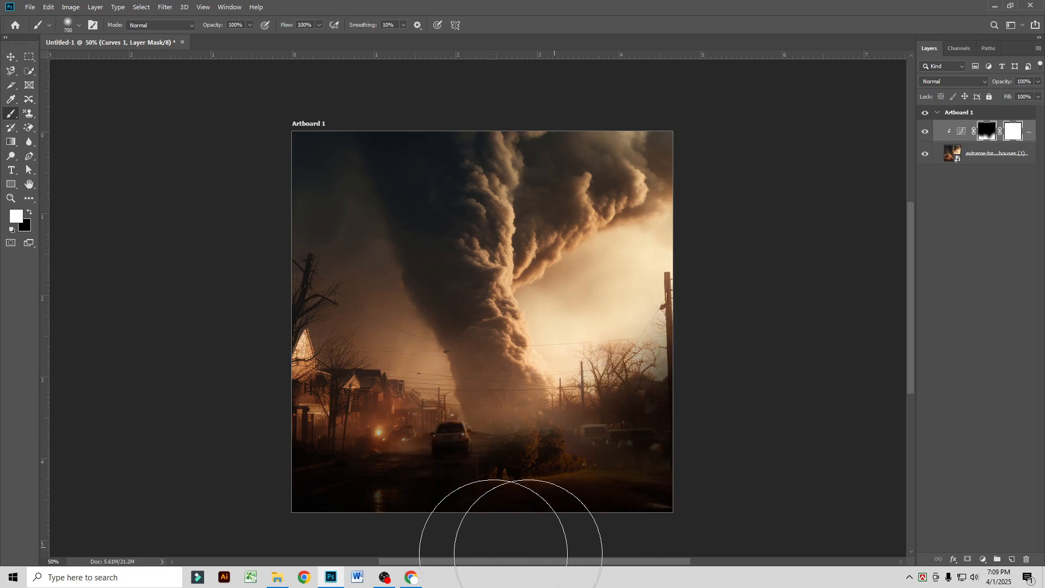
left_click(11, 55)
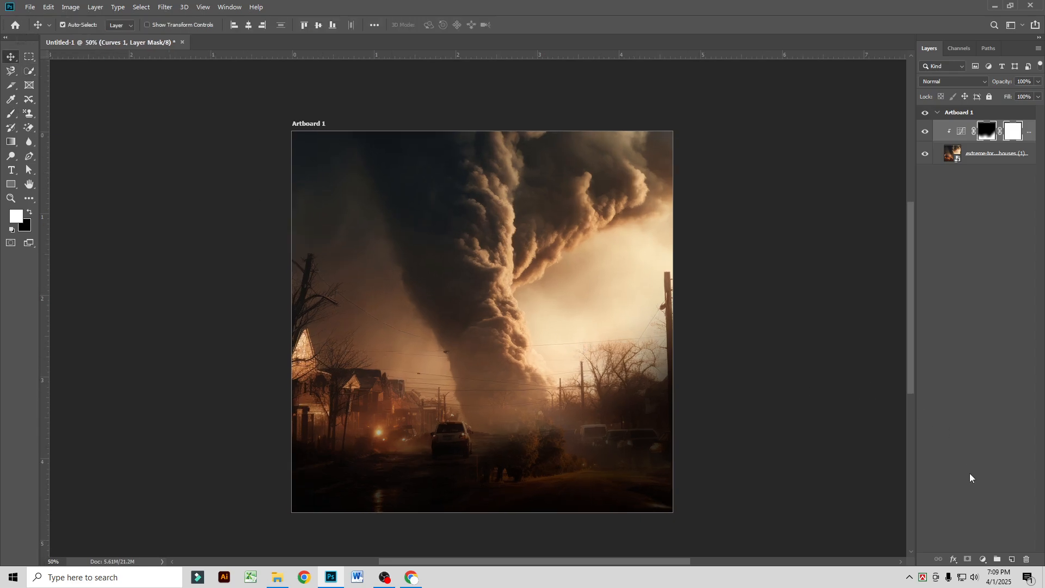
Step: Add a Solid Color fill layer in dark red 900000 above the Curves adjustment
left_click(1010, 557)
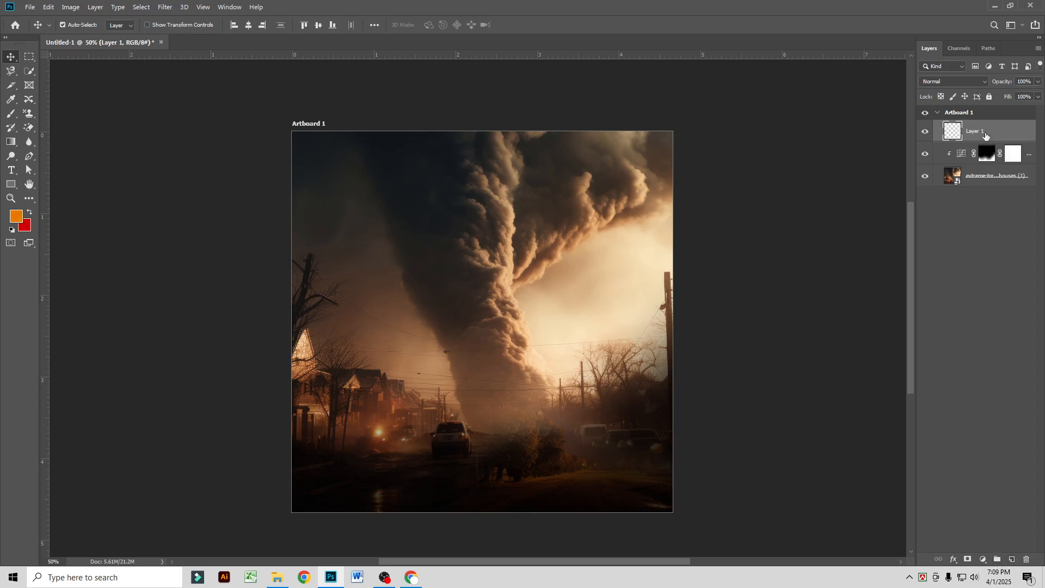
left_click(982, 559)
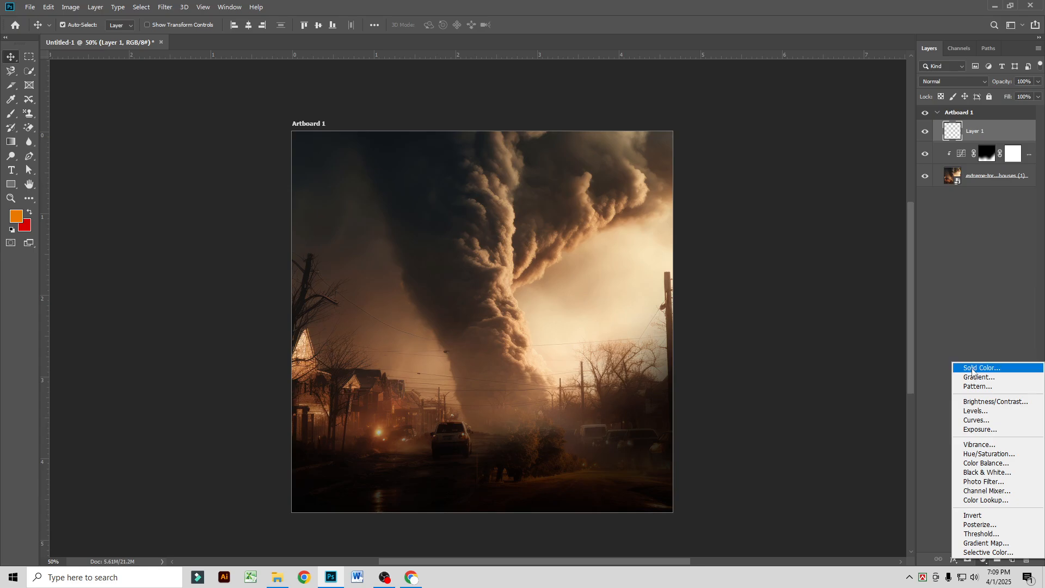
left_click(972, 369)
type("ff0000")
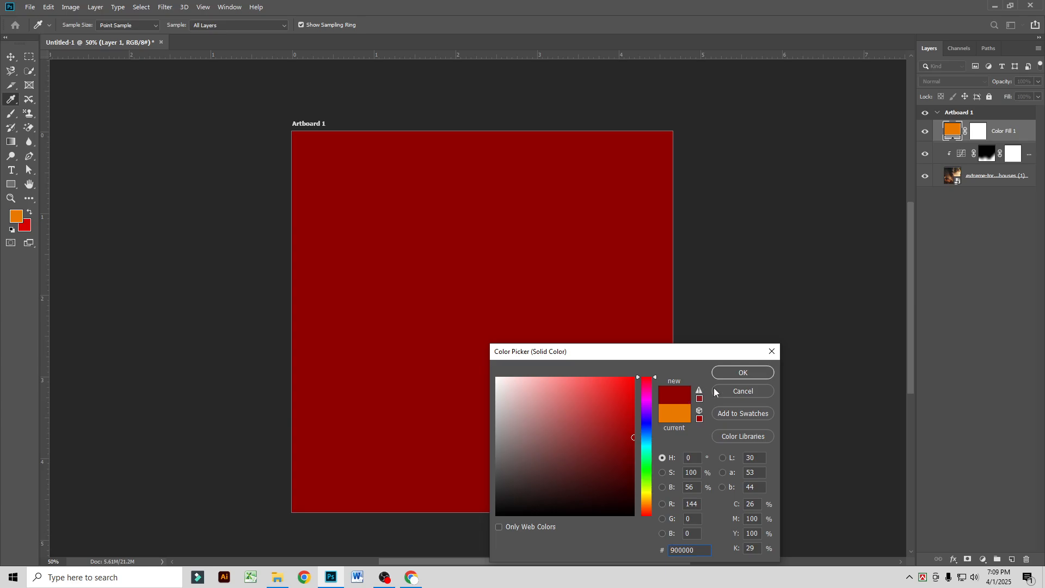
left_click(743, 373)
Step: Set the dark red fill layer to Multiply at 60% opacity and hide the layer
left_click(977, 82)
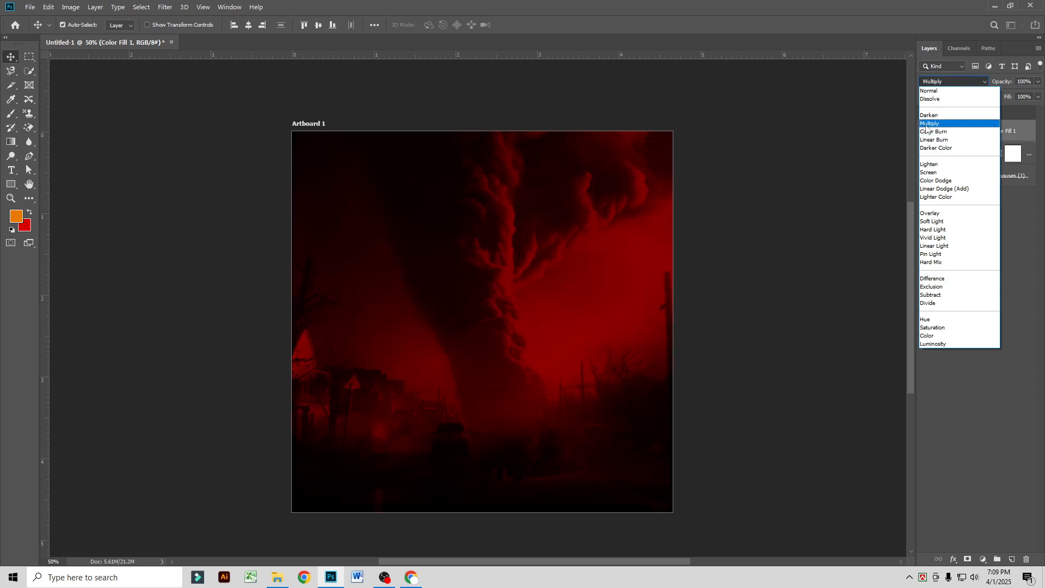
left_click(927, 125)
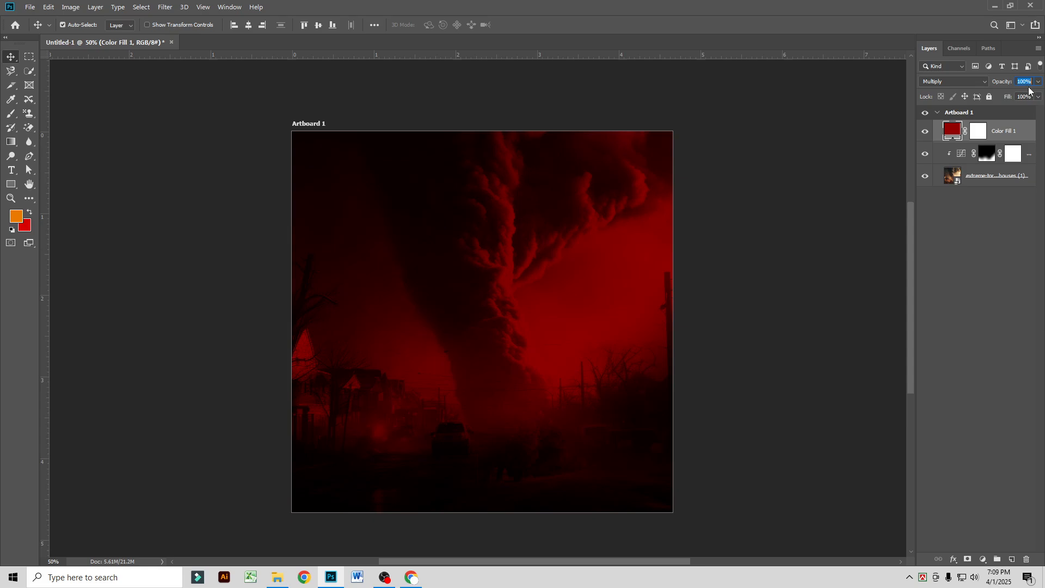
type("50")
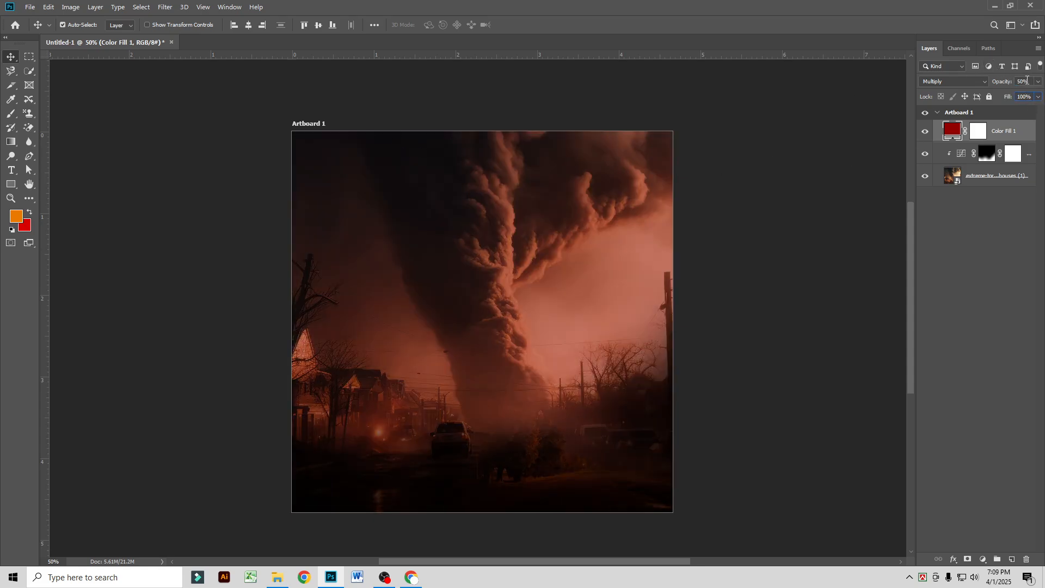
type("60")
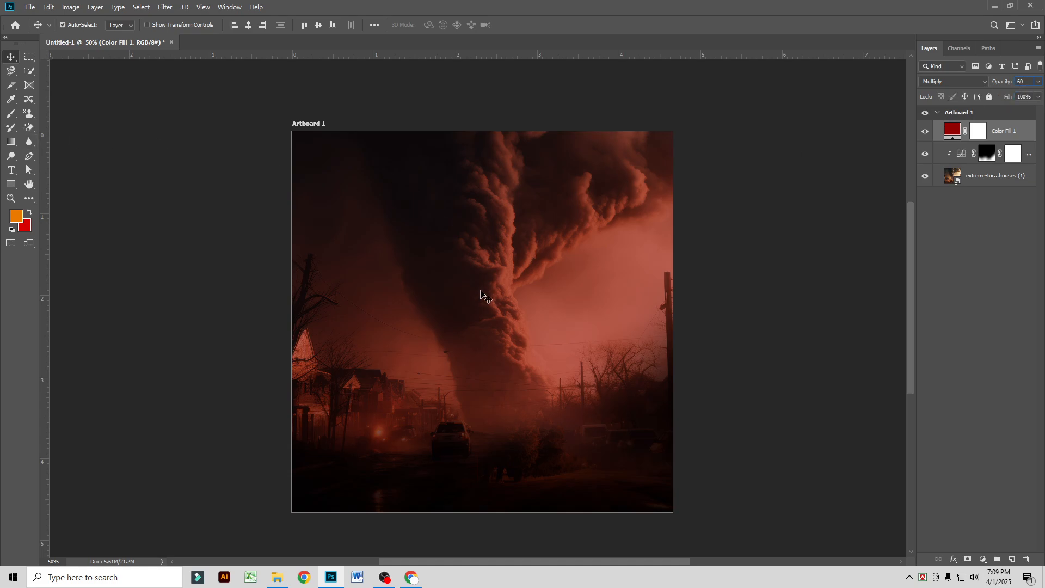
scroll(473, 359, "up", 2)
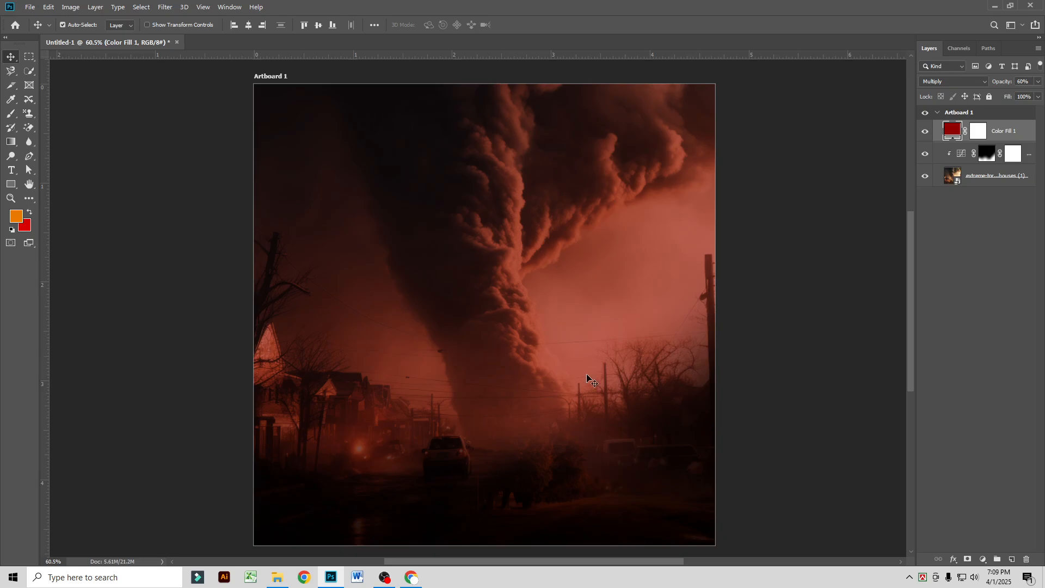
left_click(925, 131)
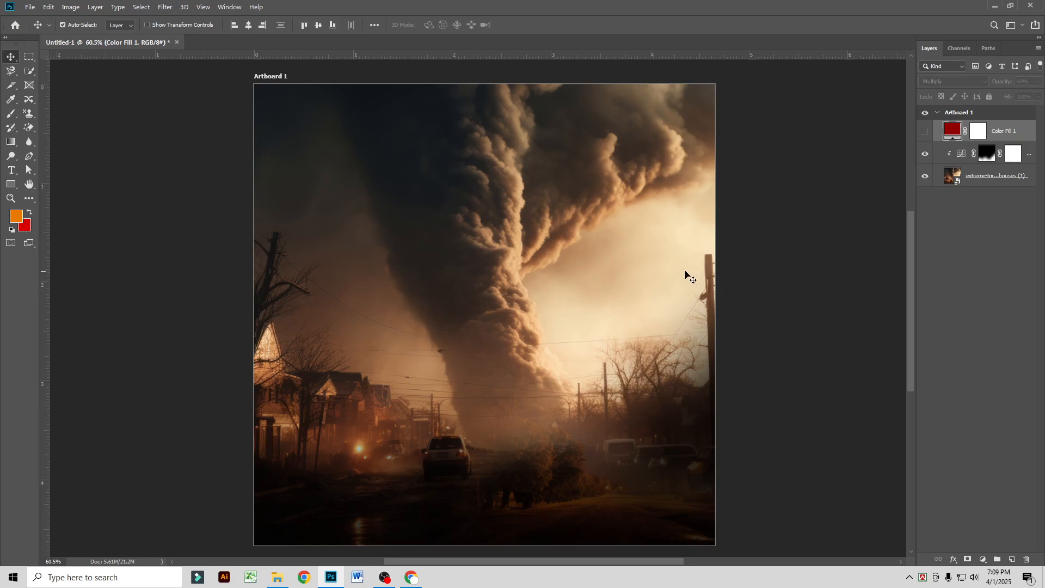
Step: Place the embedded file Adobe_Photoshop_CC_icon.svg as a small, tilted icon at the tornado's lower left edge
scroll(437, 309, "up", 1)
left_click(30, 7)
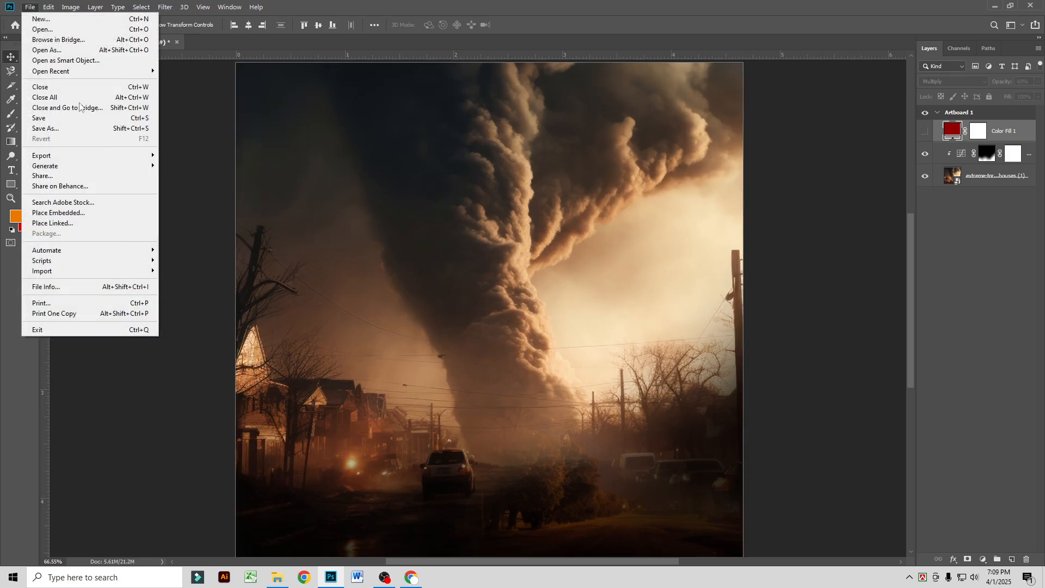
left_click(103, 213)
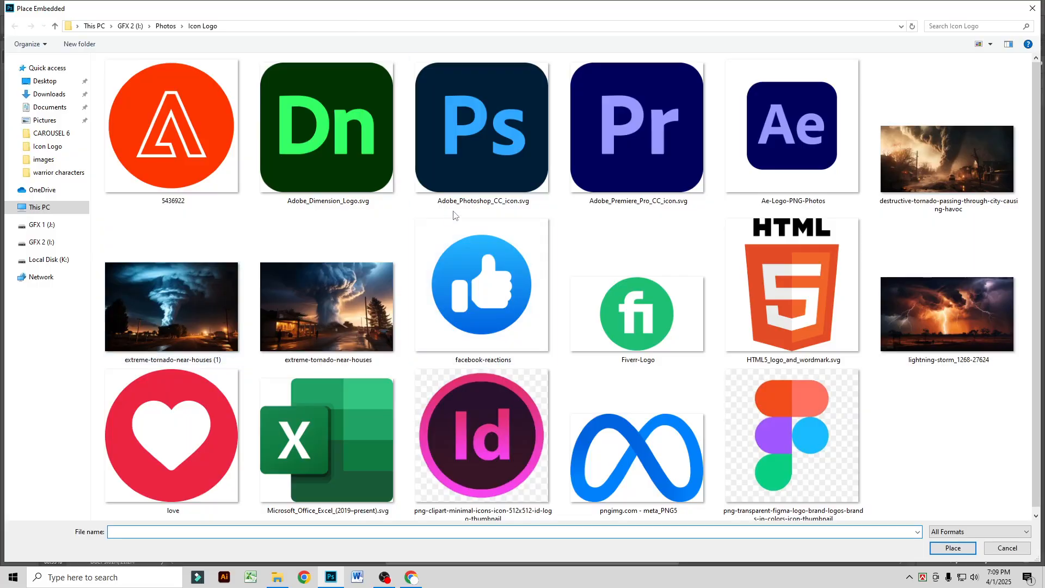
double_click(497, 158)
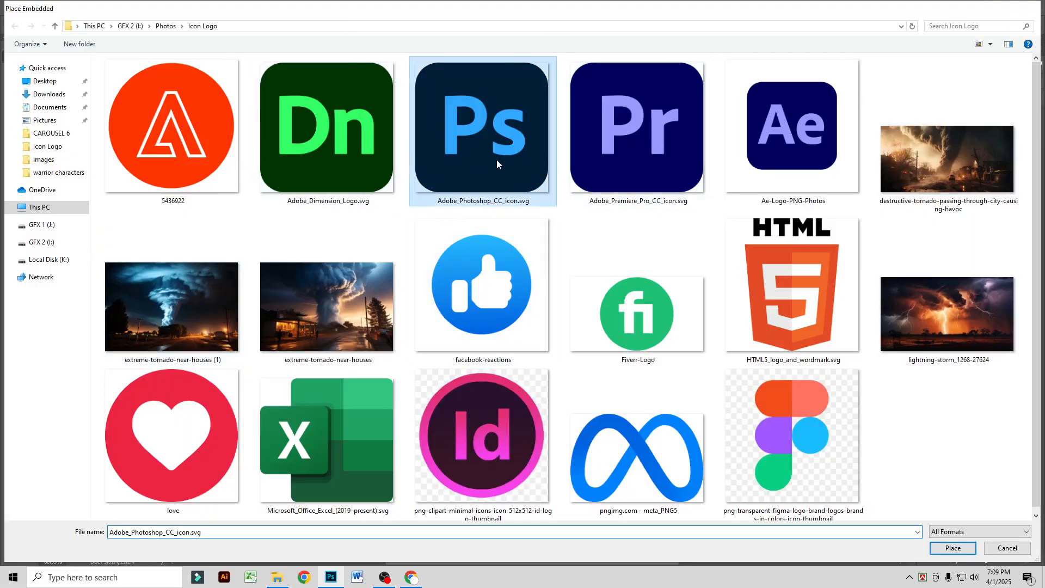
left_click_drag(740, 64, 465, 351)
left_click_drag(514, 326, 471, 340)
scroll(455, 355, "up", 3)
key("Return")
Step: Rename the Photoshop icon layer PS and move the icon slightly down along the tornado's left edge
scroll(471, 339, "down", 2)
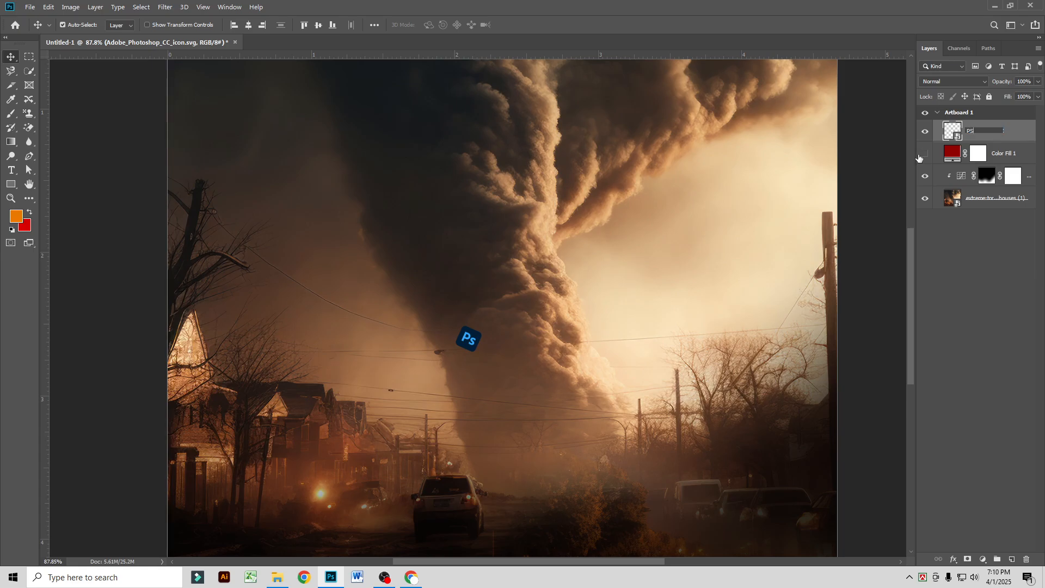
key("Return")
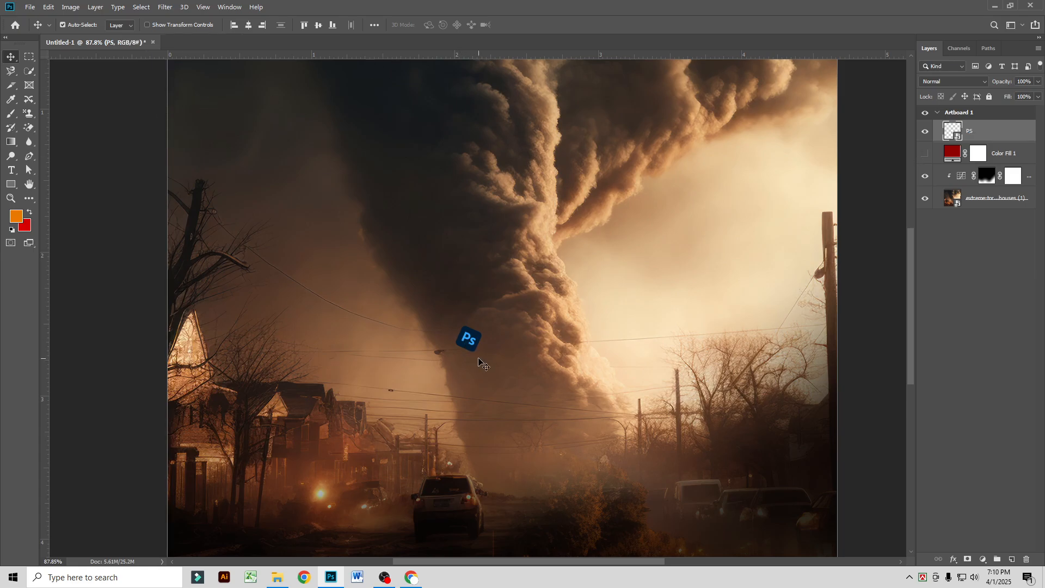
left_click_drag(462, 340, 460, 378)
Step: Place the embedded file Adobe_Premiere_Pro_CC_icon.svg as a small, tilted icon on the right side of the tornado's lower funnel
left_click(28, 7)
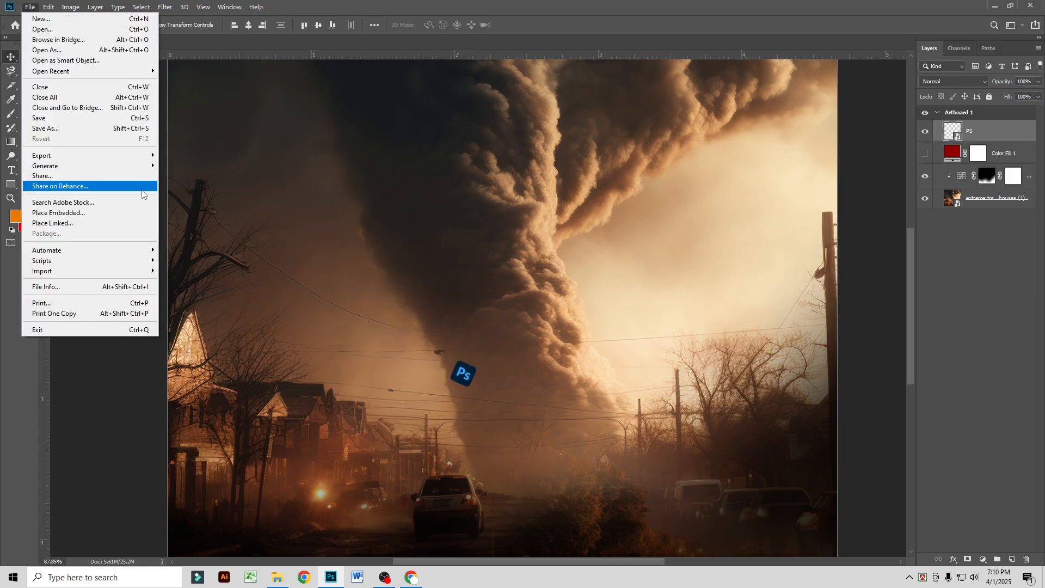
left_click(52, 215)
double_click(633, 161)
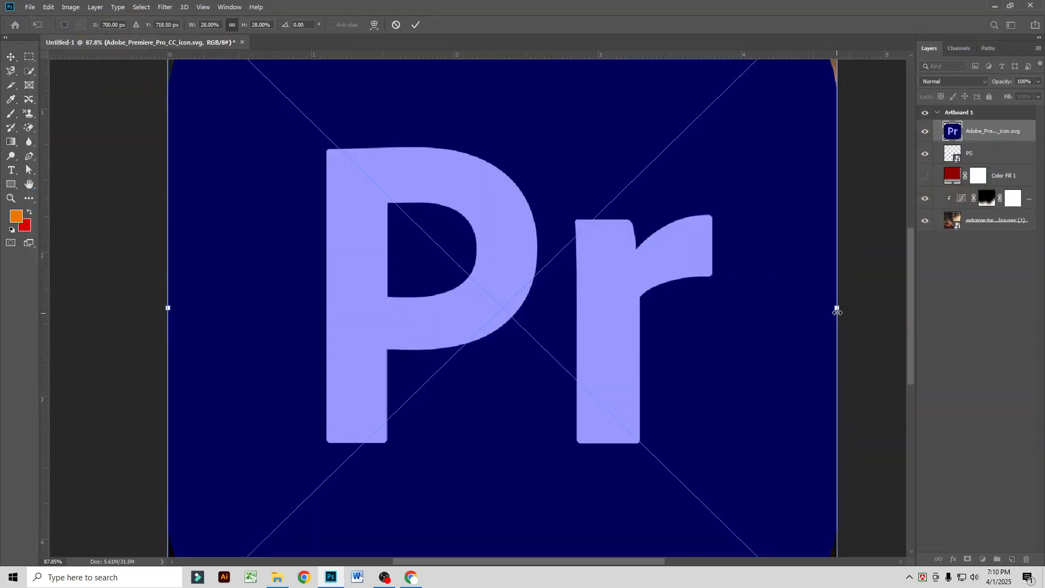
left_click_drag(837, 311, 579, 333)
key("Return")
key("ctrl+t")
key("Return")
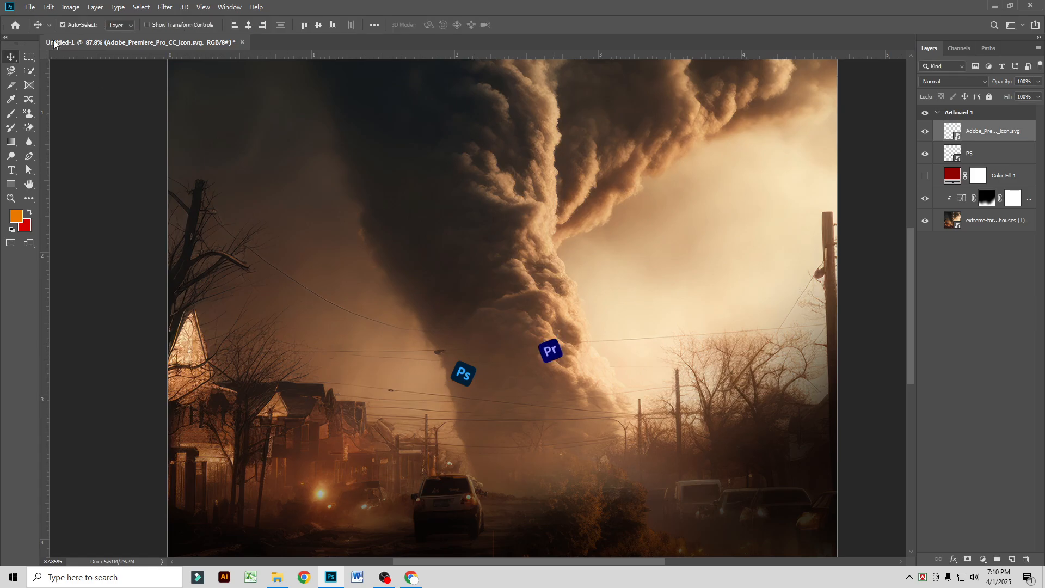
Step: Place the embedded image Ae-Logo-PNG-Photos at about 8.28% scale on the tornado's left edge
left_click(30, 7)
left_click(69, 213)
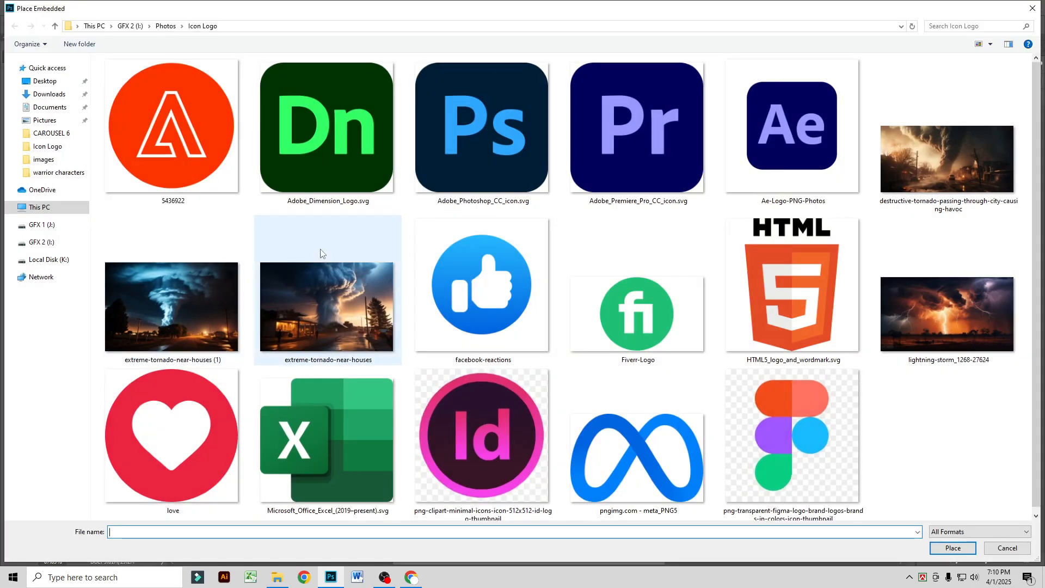
double_click(773, 137)
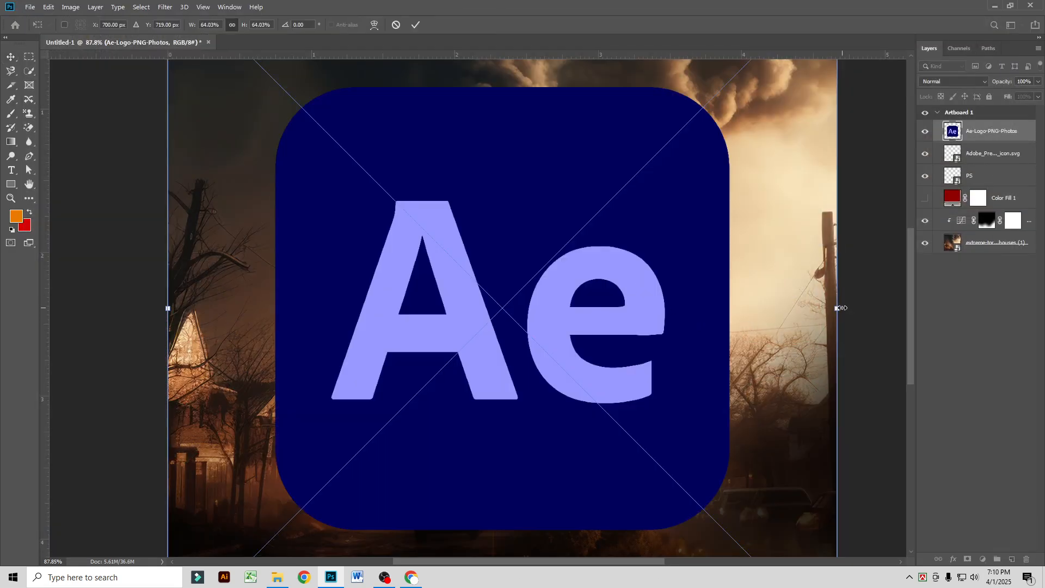
left_click_drag(843, 308, 418, 223)
key("Return")
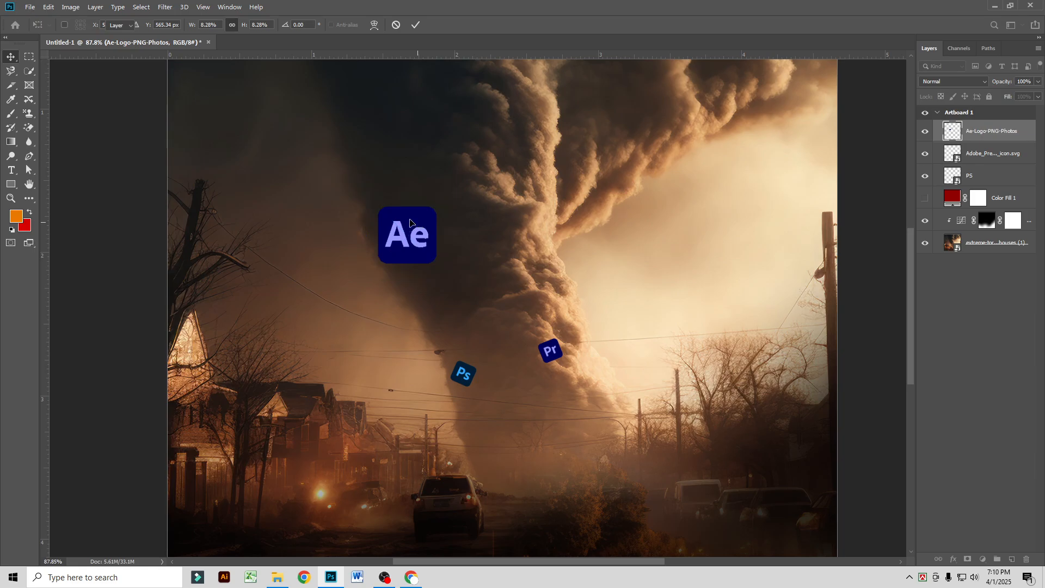
Step: Convert the Ae logo to a smart object, scale it to about 31%, rotate it about -43°, and move it up the tornado's left side
right_click(1010, 132)
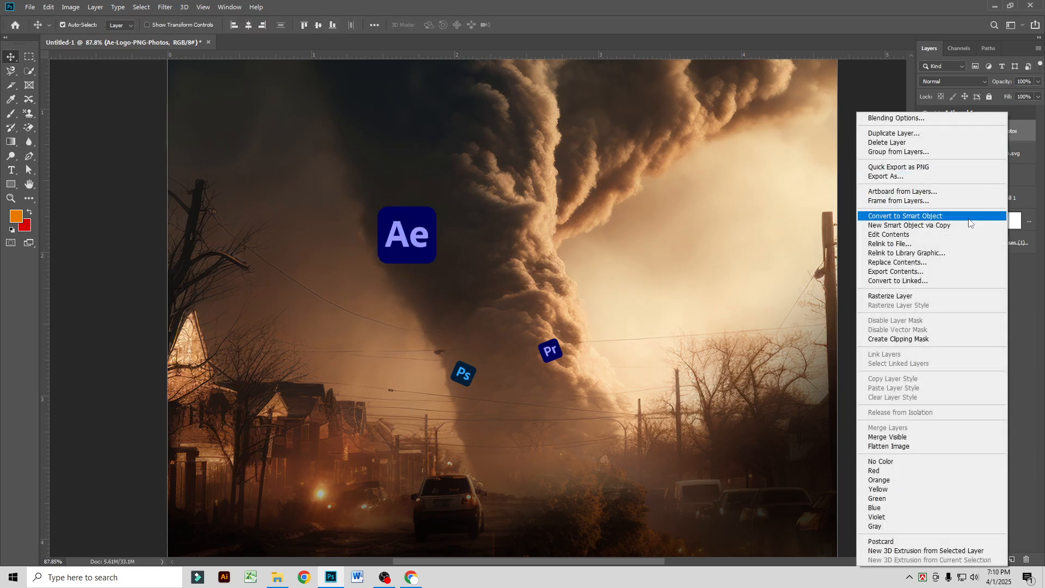
left_click(866, 216)
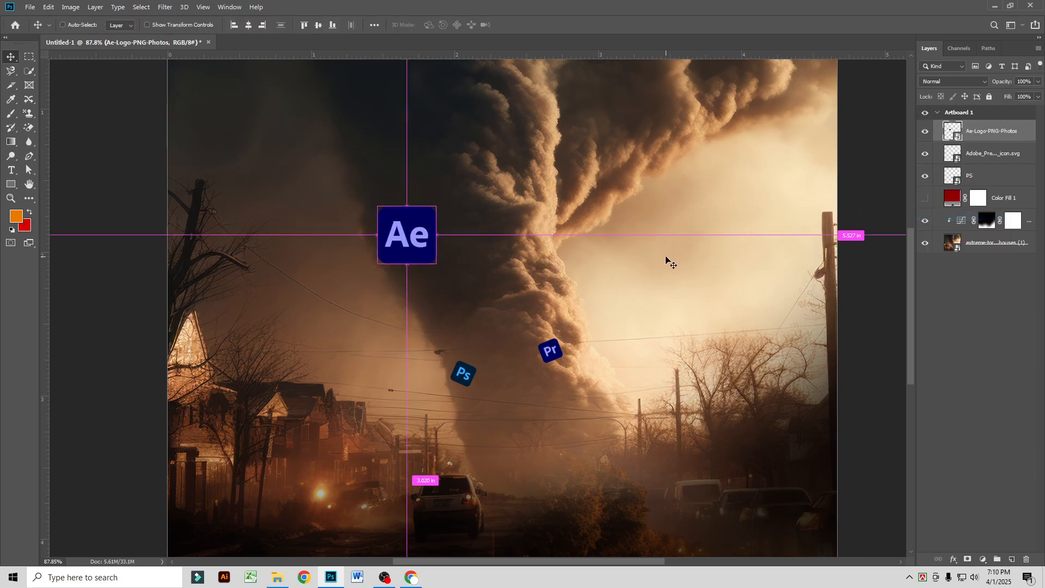
key("ctrl+t")
left_click_drag(436, 207, 406, 142)
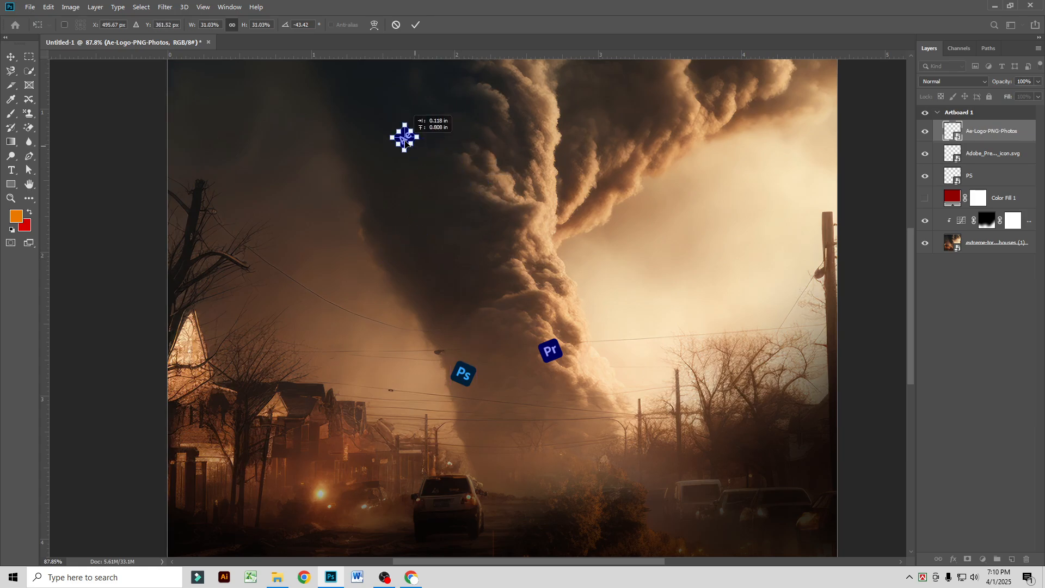
key("Return")
Step: Rename the Adobe Premiere Pro icon layer Pr
left_click(30, 8)
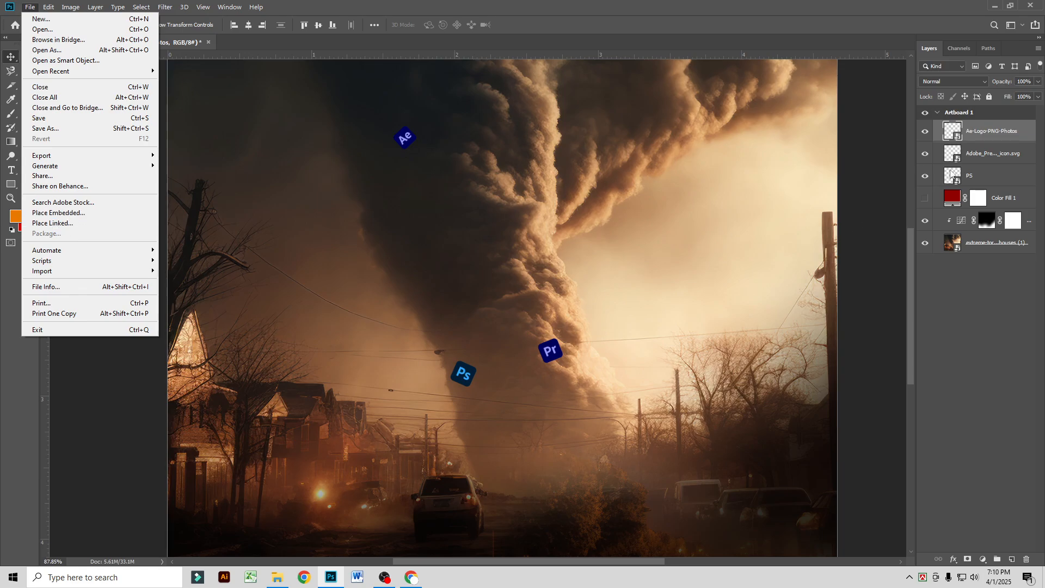
left_click(966, 156)
left_click(925, 154)
left_click(925, 154)
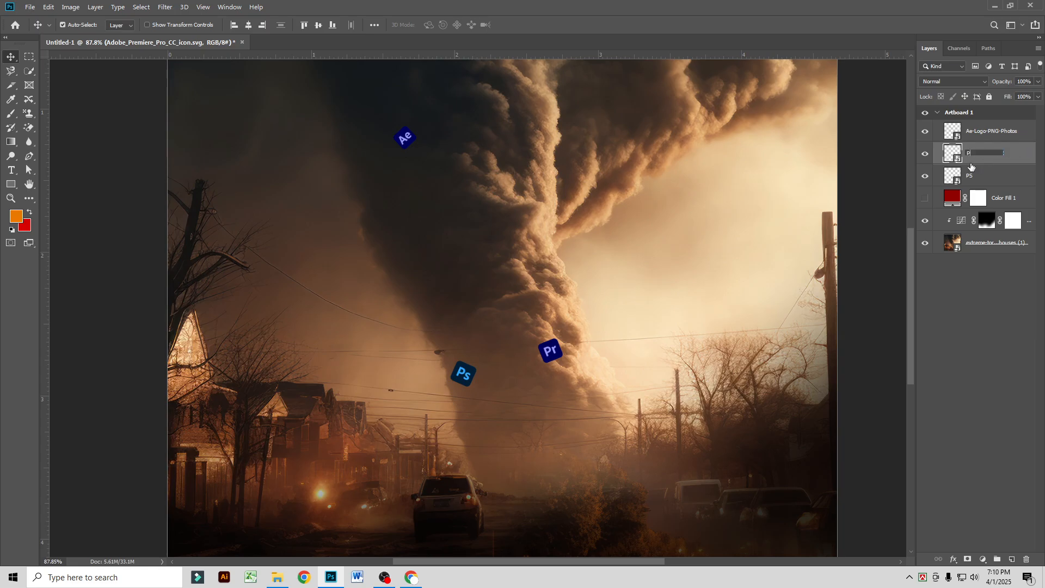
key("Return")
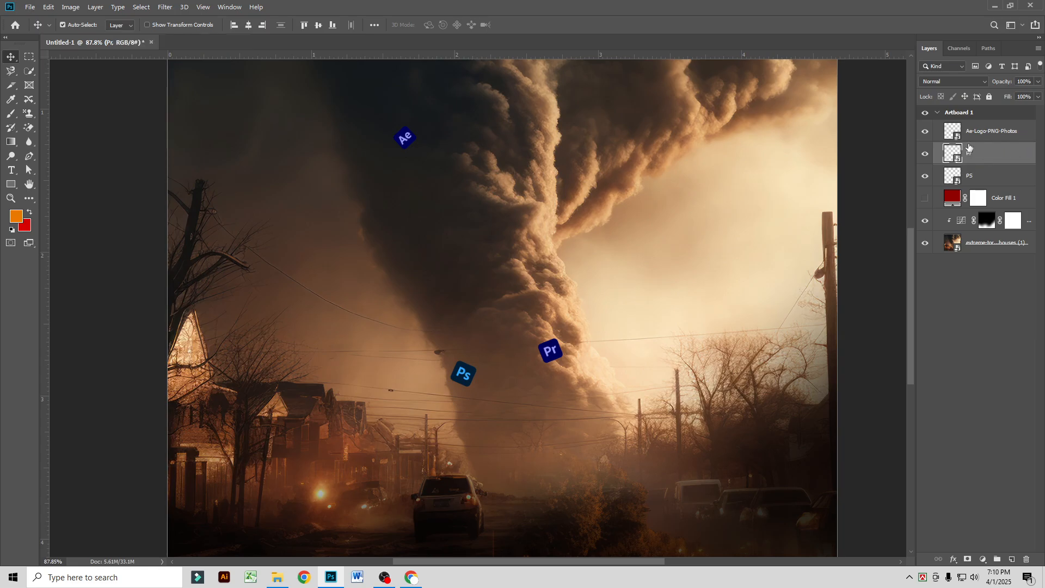
Step: Rename the Ae-Logo-PNG-Photos layer AE
left_click(971, 139)
double_click(970, 139)
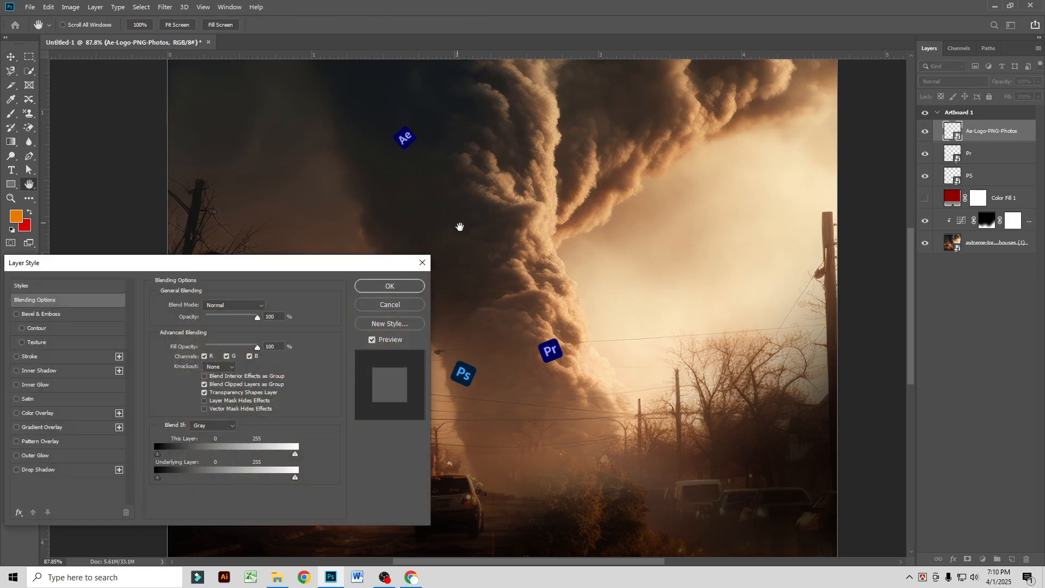
left_click(390, 305)
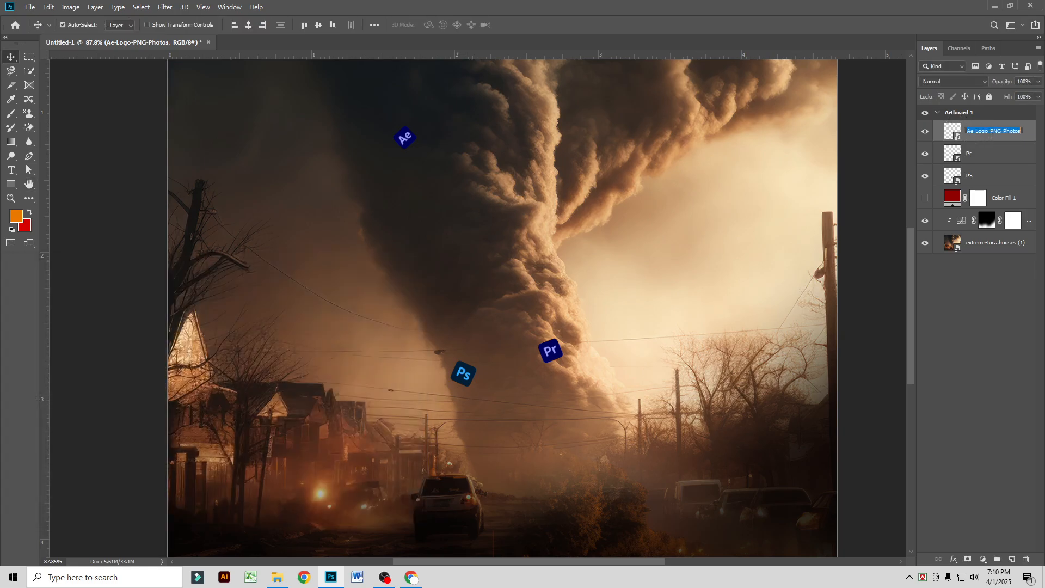
left_click(984, 138)
type("AE")
key("Return")
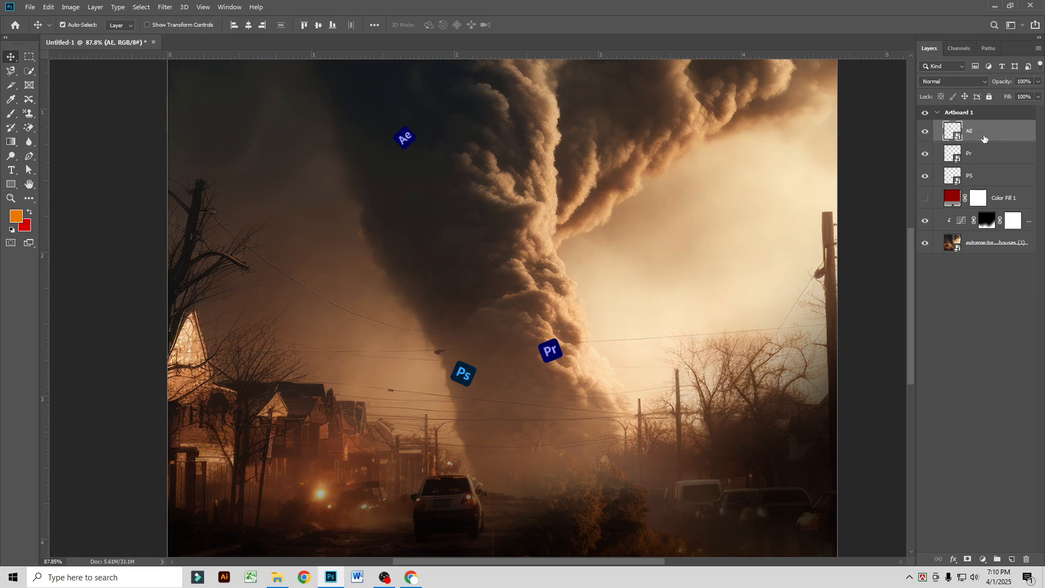
Step: Place embedded Adobe_Dimension_Logo.svg at about 0.39% scale, rotated about 25°, on the funnel's upper right edge, and rename its layer DN
left_click(29, 7)
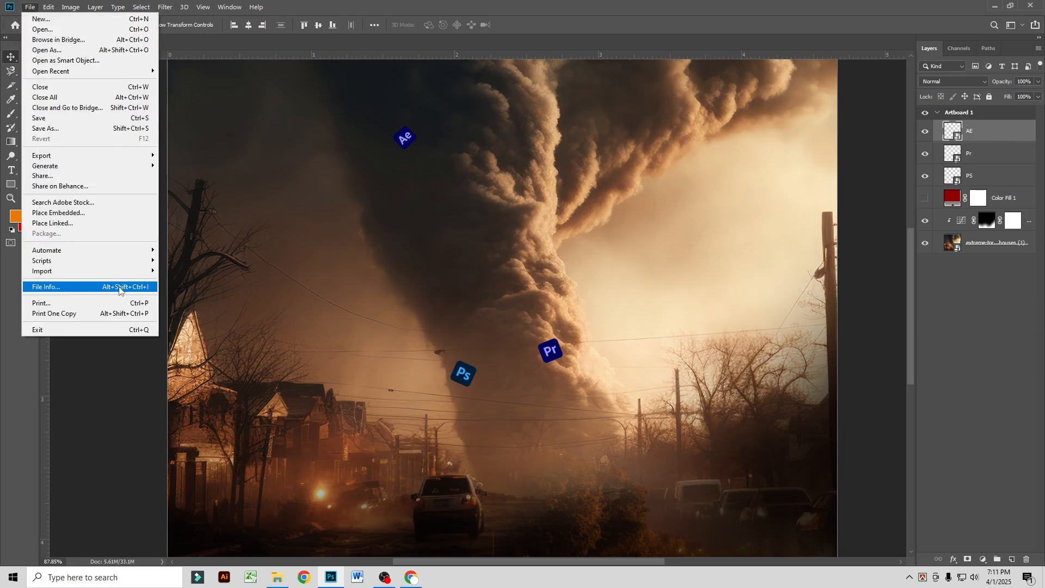
left_click(82, 212)
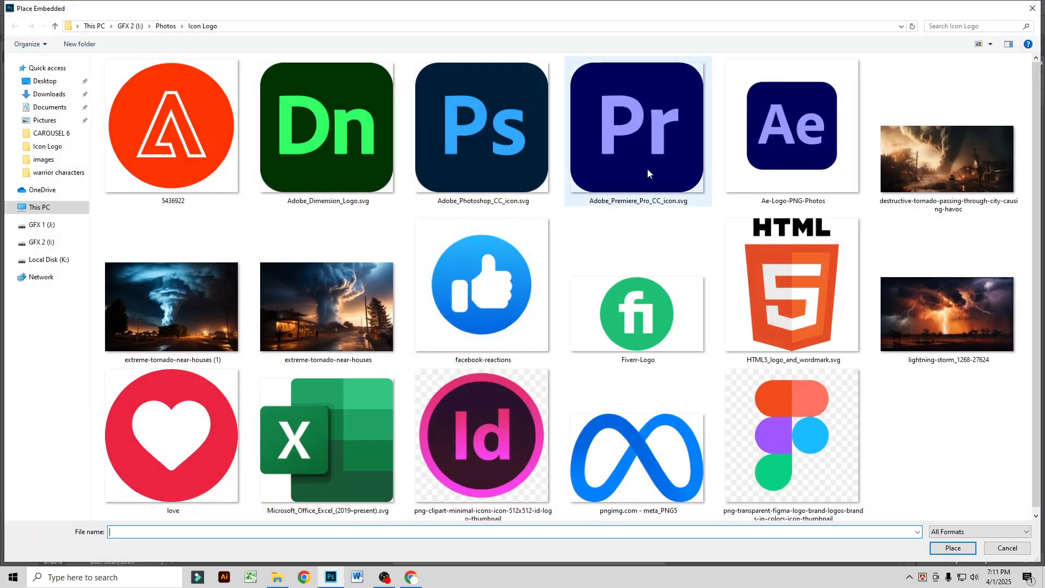
scroll(560, 292, "down", 1)
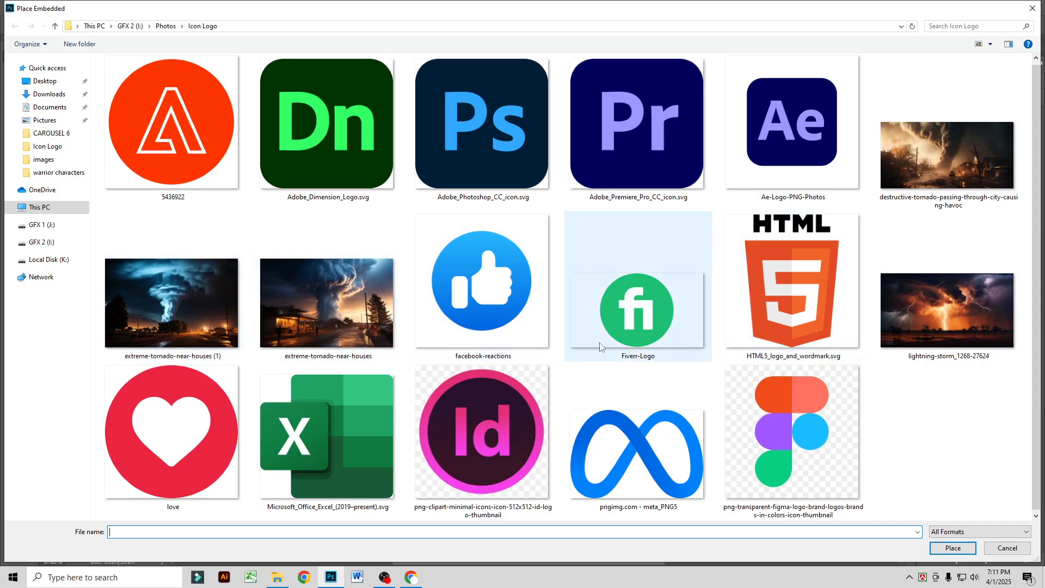
double_click(306, 185)
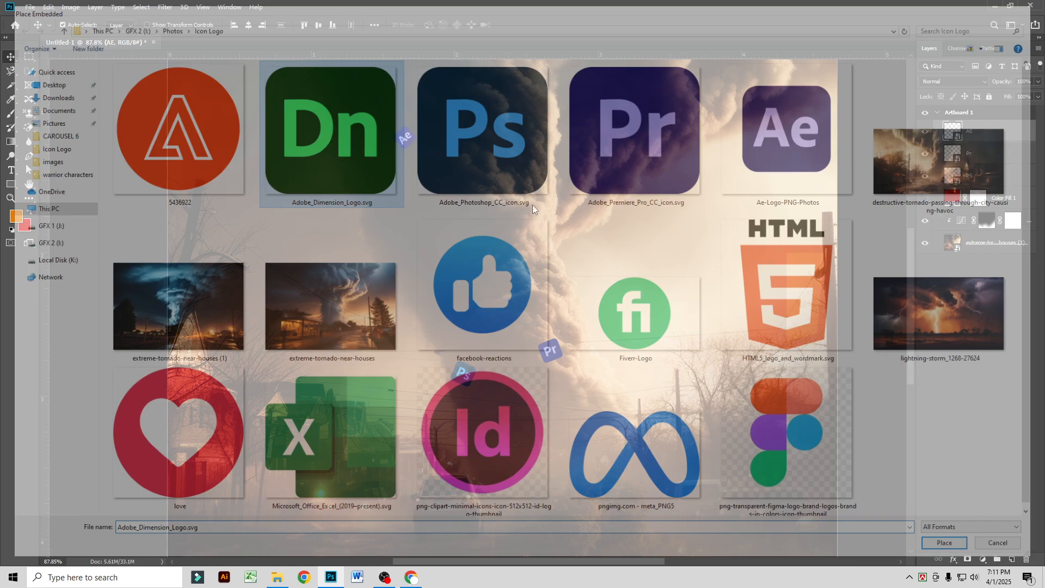
left_click_drag(837, 309, 207, 371)
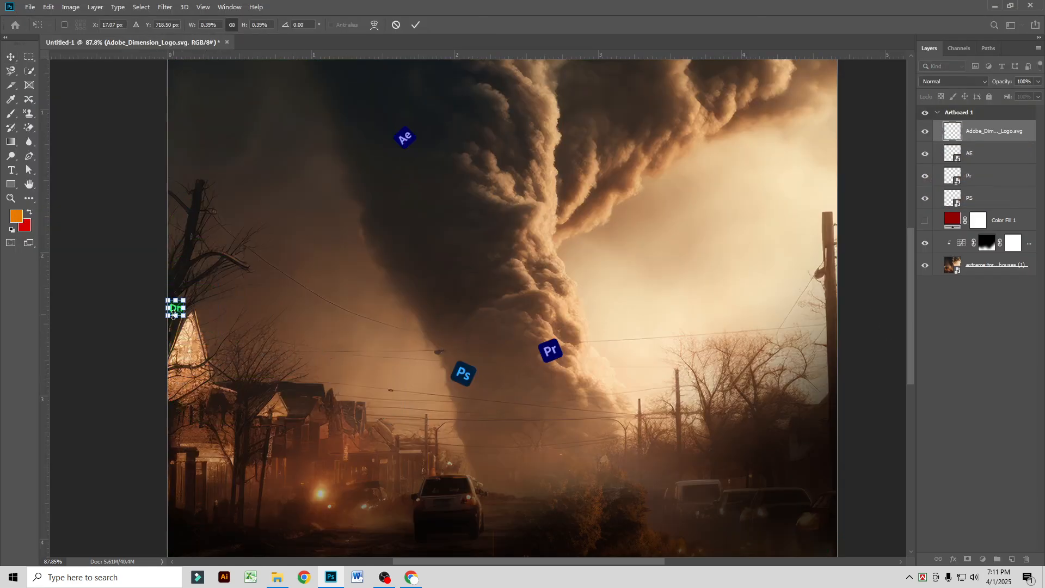
left_click_drag(175, 310, 578, 149)
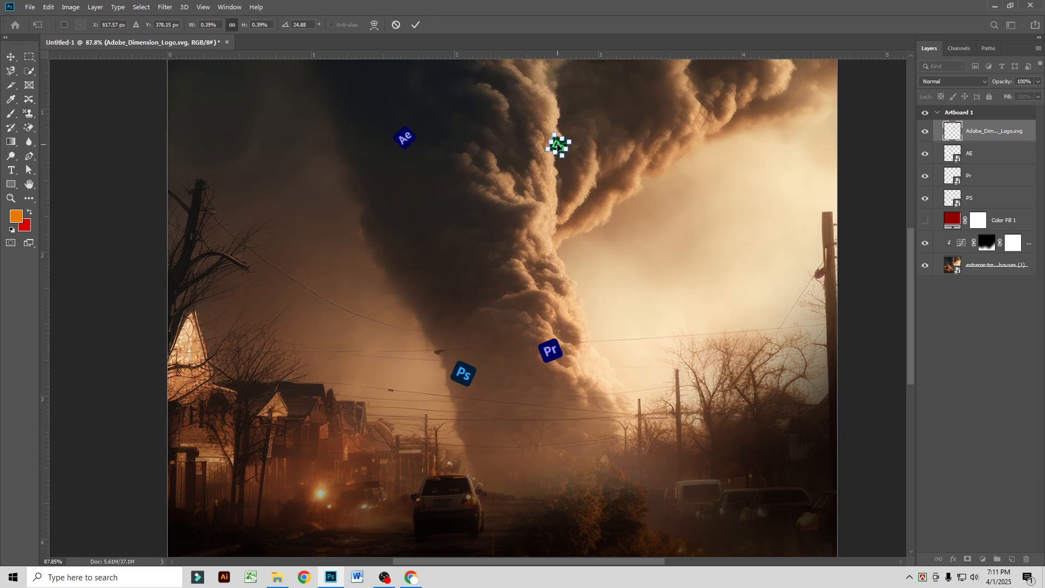
key("Return")
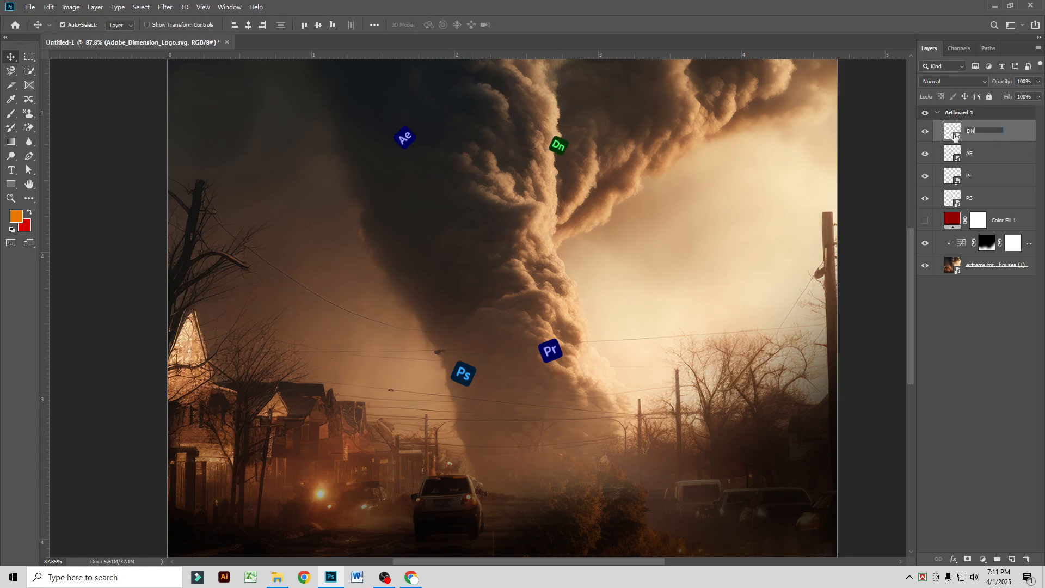
left_click(980, 152)
Step: Switch to Chrome and search Google Images for illustrator
left_click(409, 576)
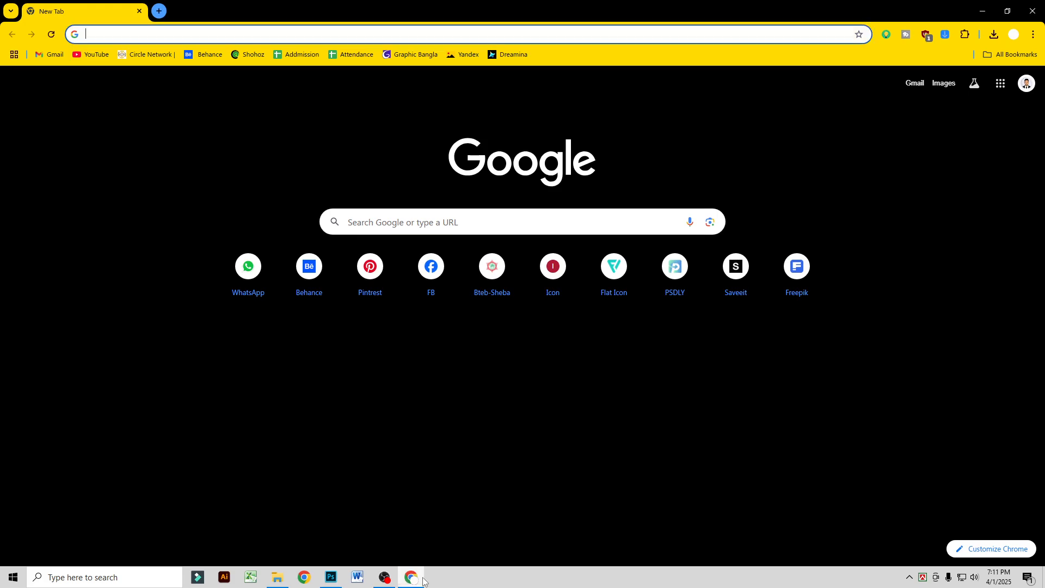
left_click(390, 228)
type("a")
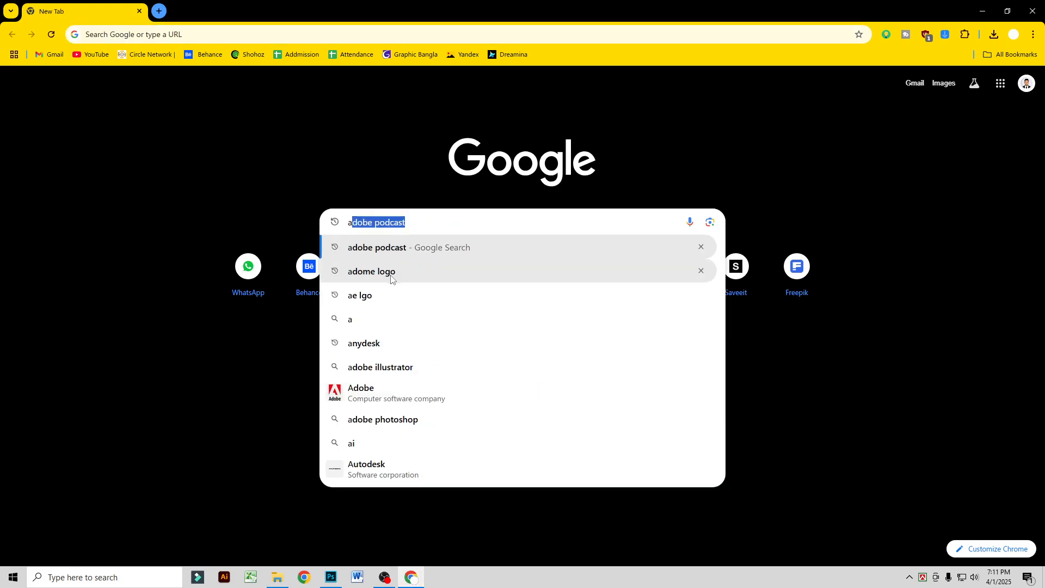
key("BackSpace")
key("BackSpace")
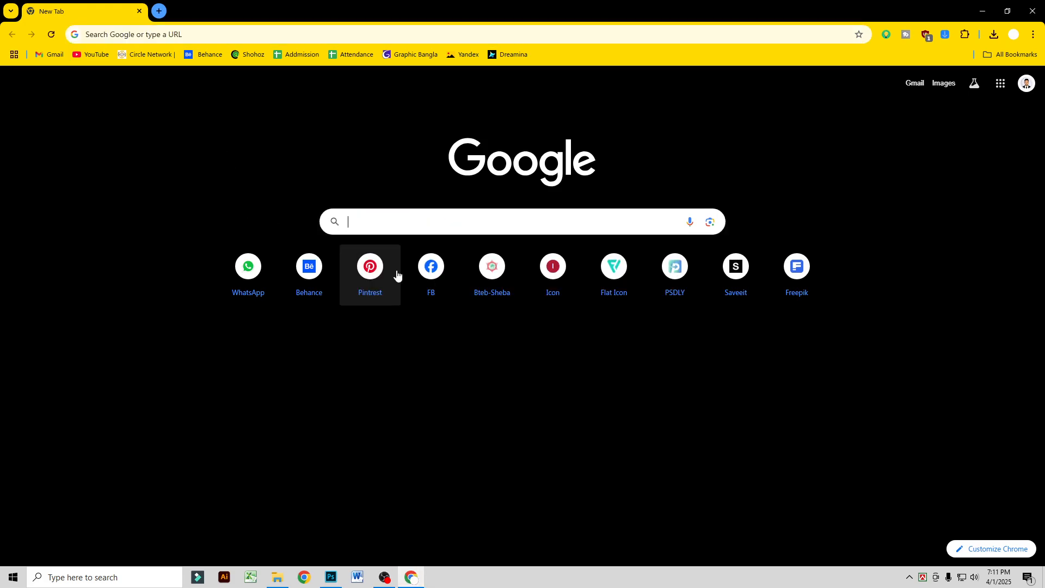
type("illustrator")
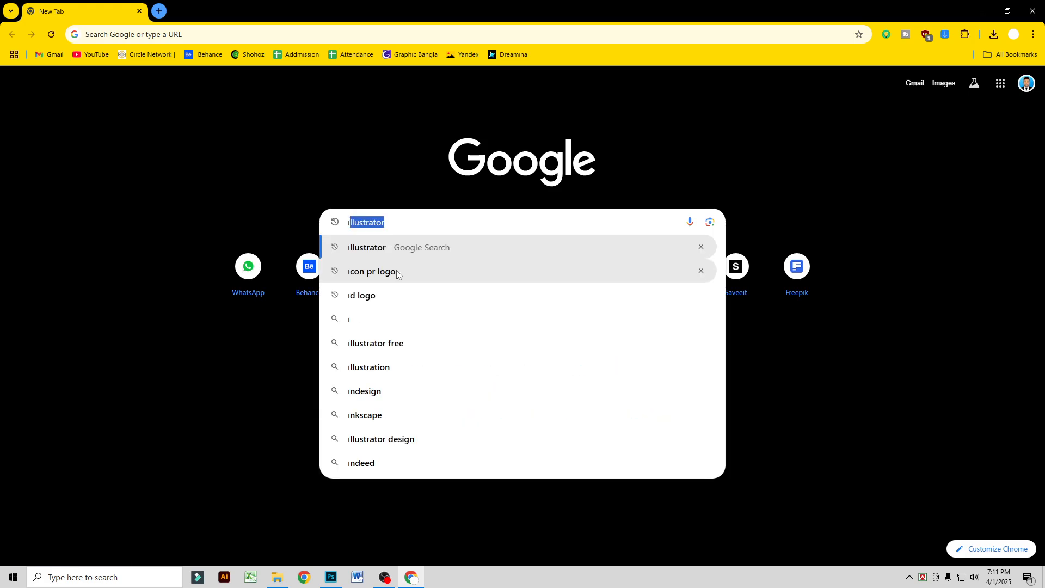
key("Down")
key("Down")
key("Up")
key("Up")
key("Return")
left_click(158, 127)
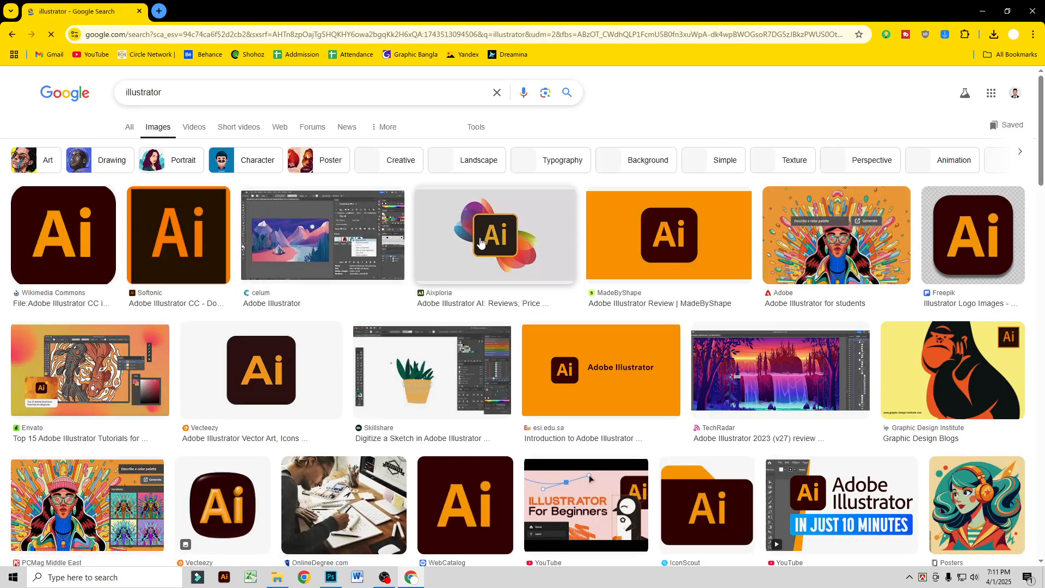
Step: Save the Wikimedia Commons Illustrator logo as the PNG image Adobe_Illustrator_CC_icon.svg in the Icon Logo folder
left_click(90, 255)
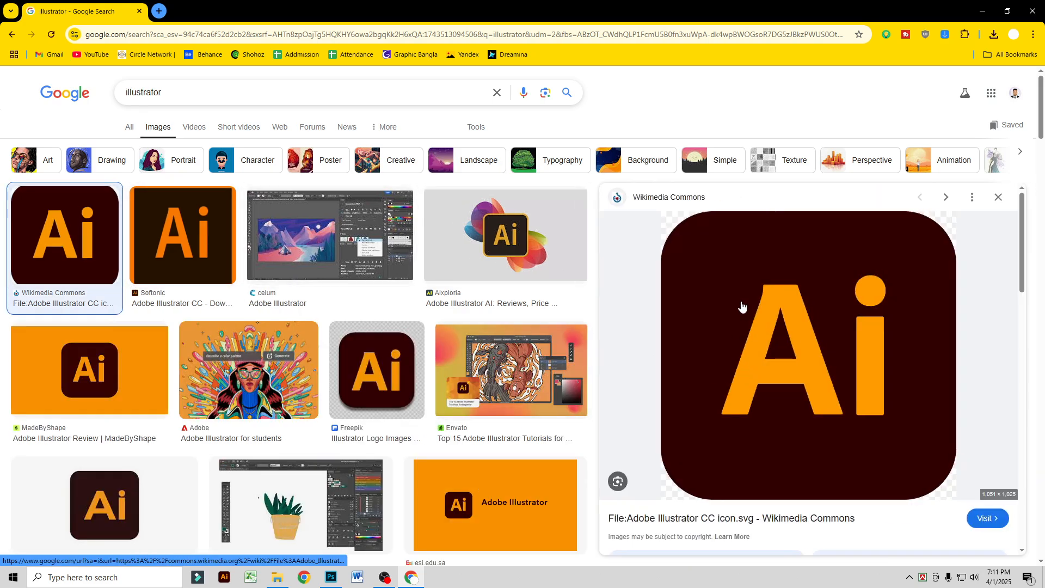
right_click(741, 303)
left_click(795, 468)
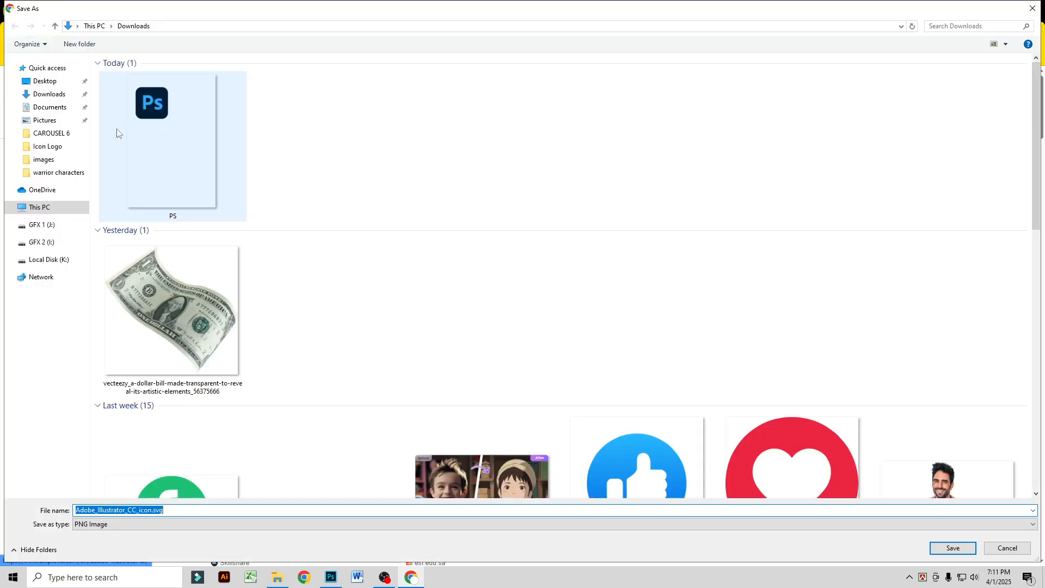
left_click(50, 146)
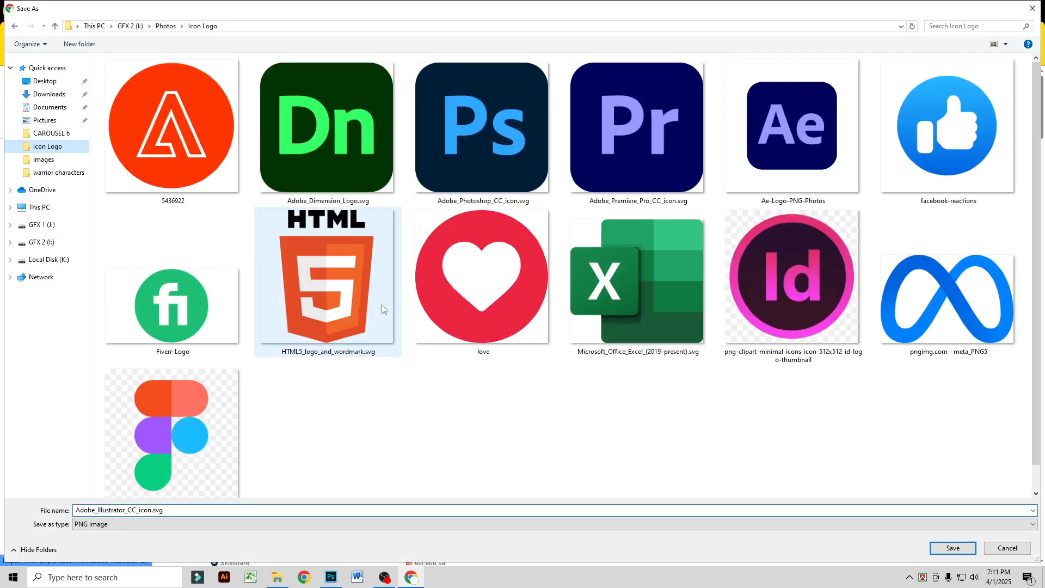
left_click(955, 550)
Step: Return to Photoshop and place embedded Adobe_Illustrator_CC_icon.svg as a small, tilted icon on the funnel's right side, above the Pr icon
left_click(331, 577)
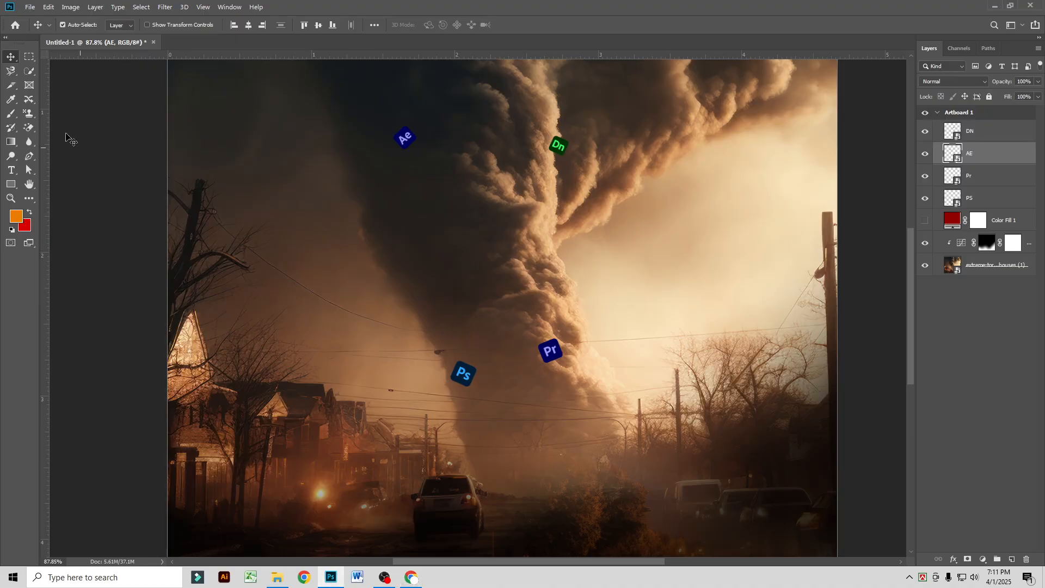
left_click(30, 7)
left_click(116, 211)
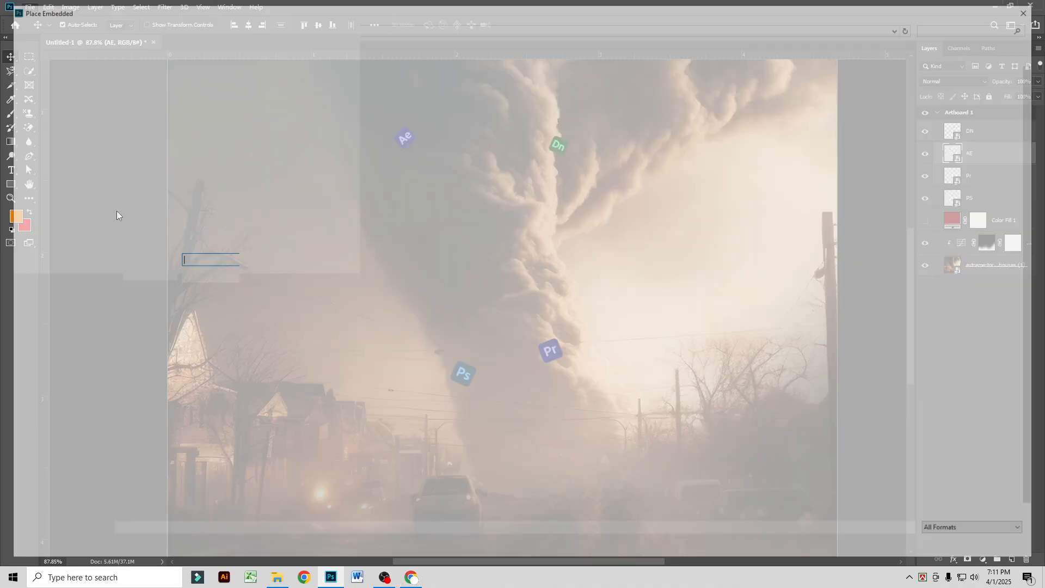
double_click(472, 128)
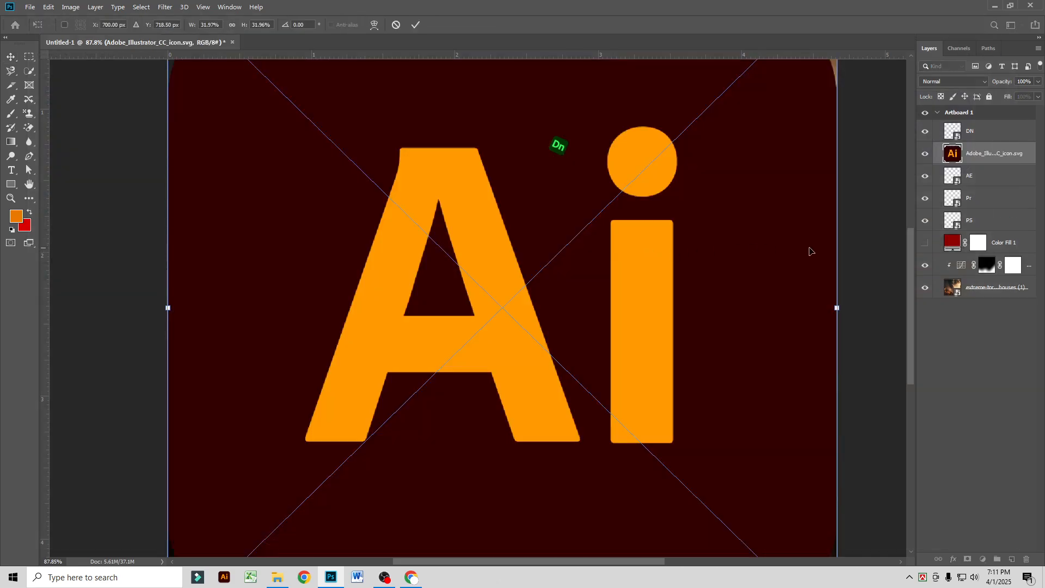
left_click_drag(841, 308, 217, 256)
left_click_drag(192, 311, 531, 275)
key("Return")
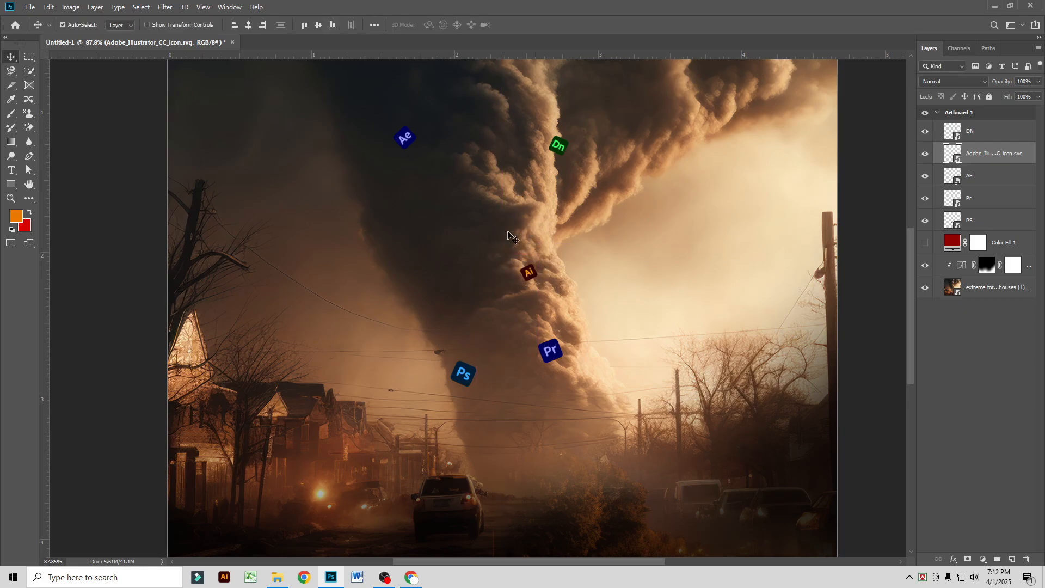
Step: Place the embedded Meta logo at about 0.68% scale, rotated about 19°, on the funnel between the Ai and Dn icons
left_click(31, 7)
left_click(49, 210)
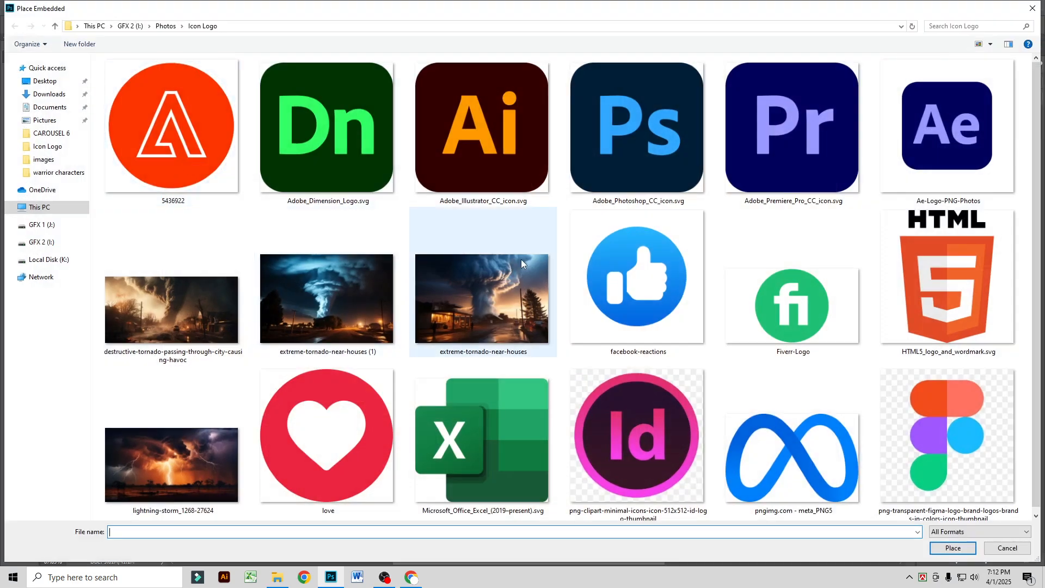
double_click(792, 457)
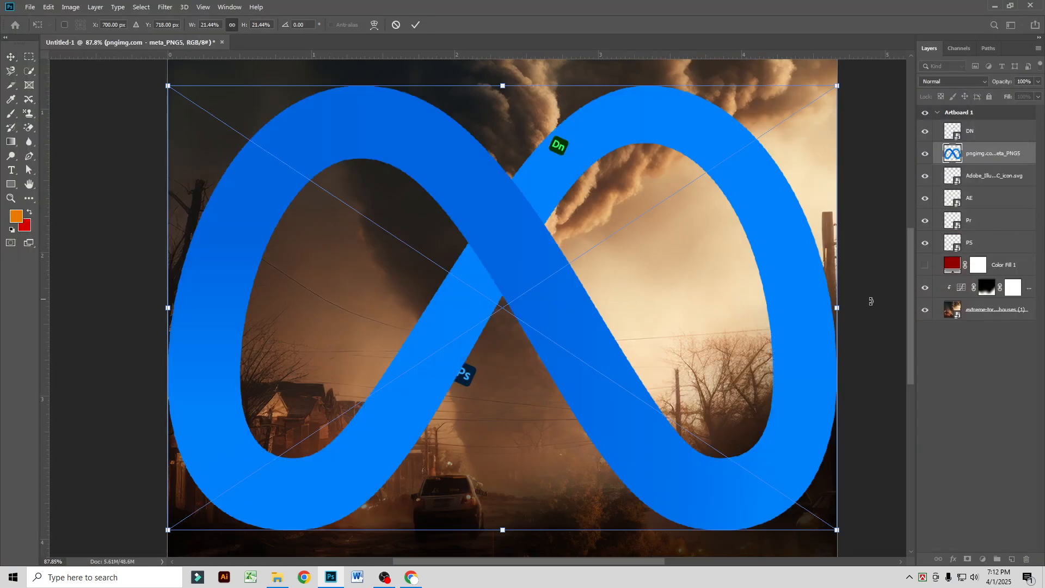
left_click_drag(831, 314, 190, 369)
left_click_drag(222, 310, 539, 222)
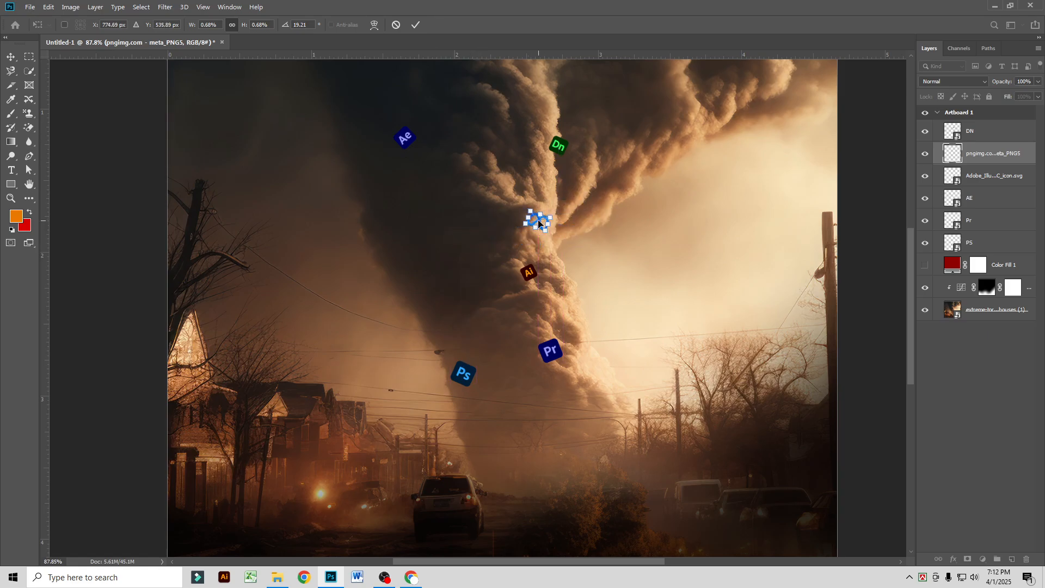
key("Return")
Step: Place embedded HTML5_logo_and_wordmark.svg as a small, slightly tilted icon on the upper funnel, just above the Dn icon
scroll(551, 295, "down", 2)
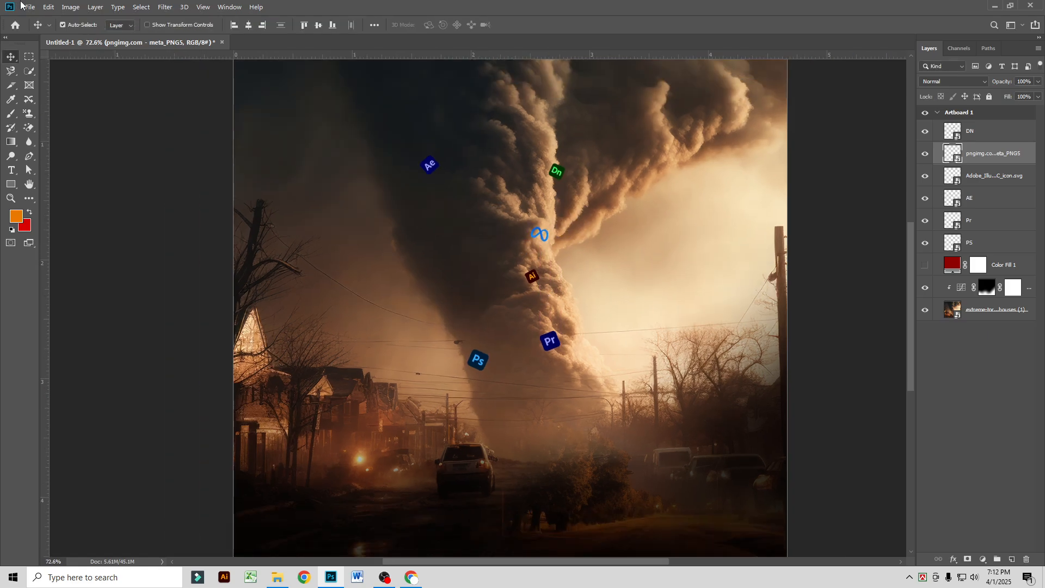
left_click(22, 5)
left_click(97, 209)
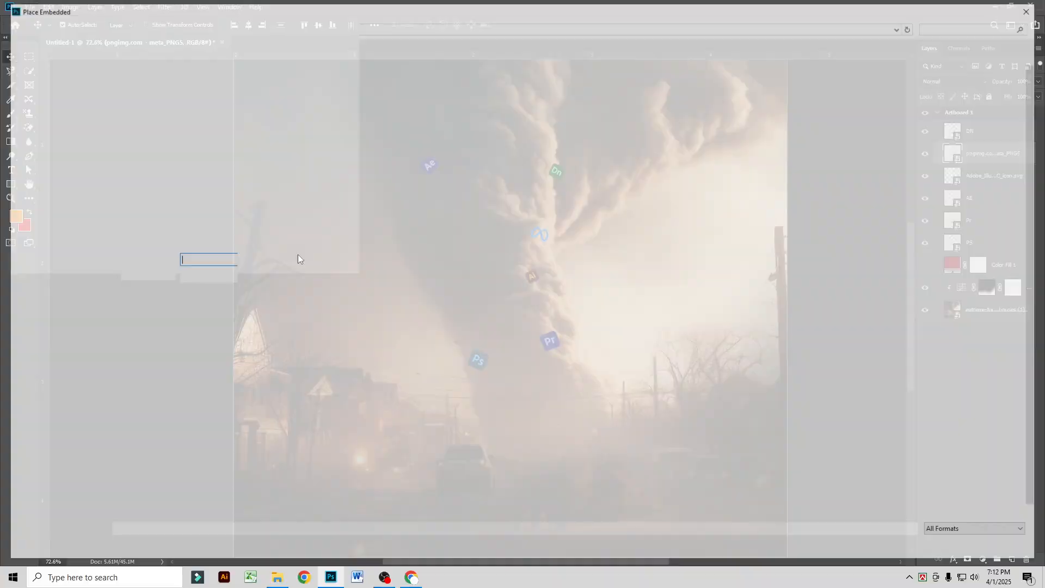
double_click(912, 276)
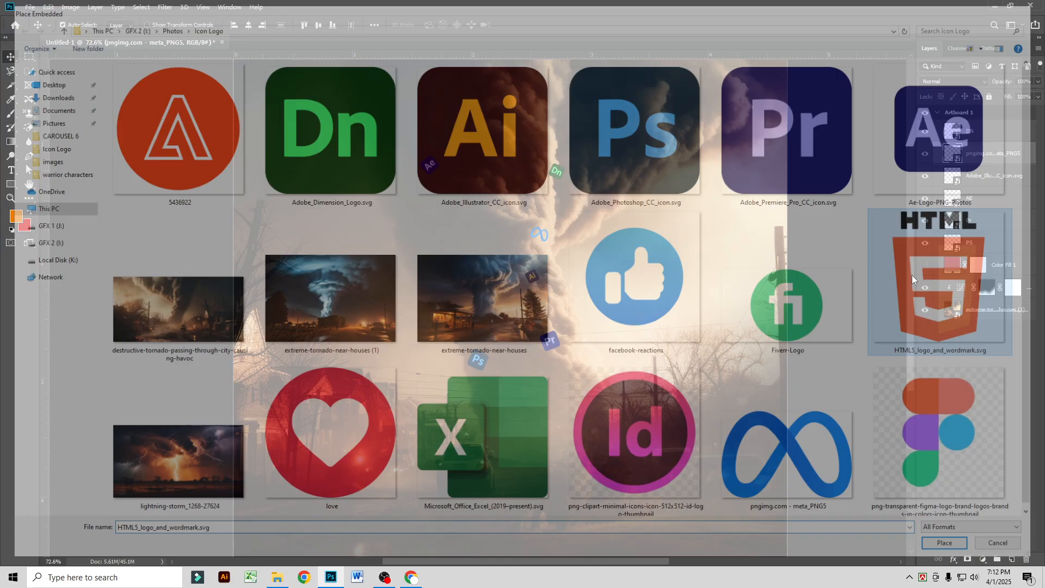
left_click_drag(784, 307, 558, 129)
key("Return")
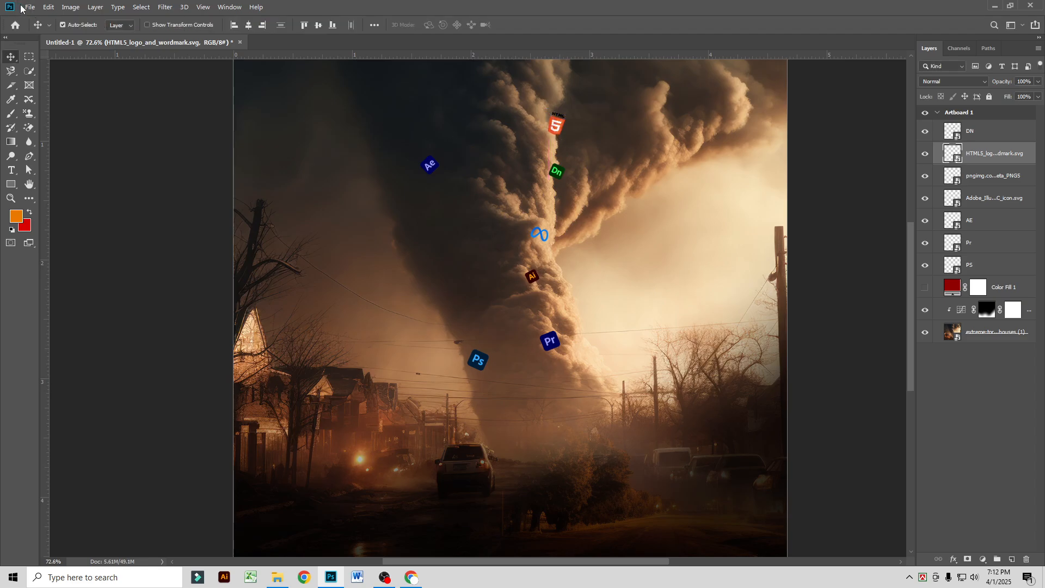
Step: Place the embedded InDesign Id logo thumbnail, scaled down to over a third of the artboard's width, at the artboard's left edge
left_click(22, 8)
left_click(121, 224)
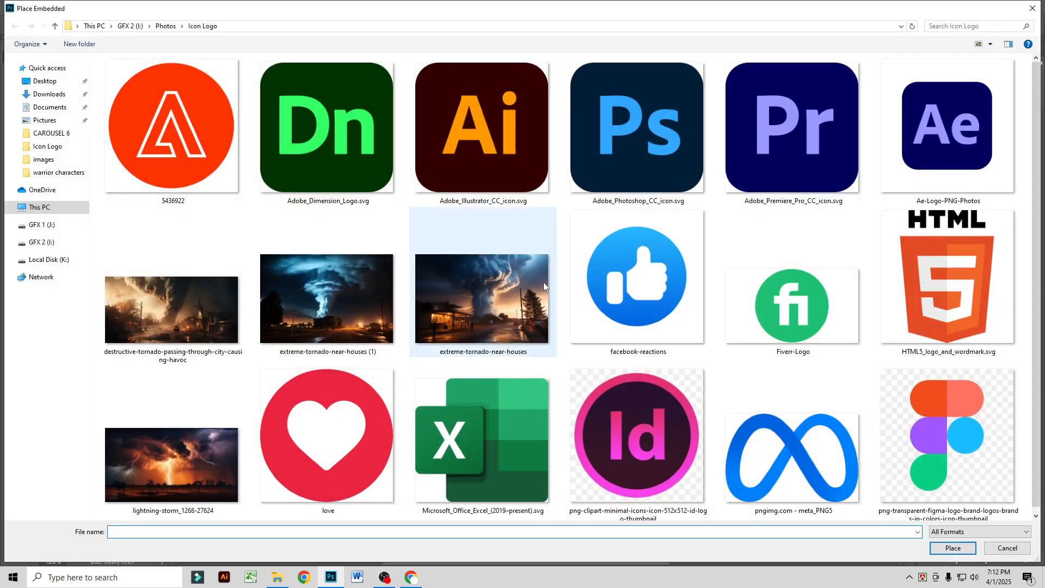
double_click(633, 389)
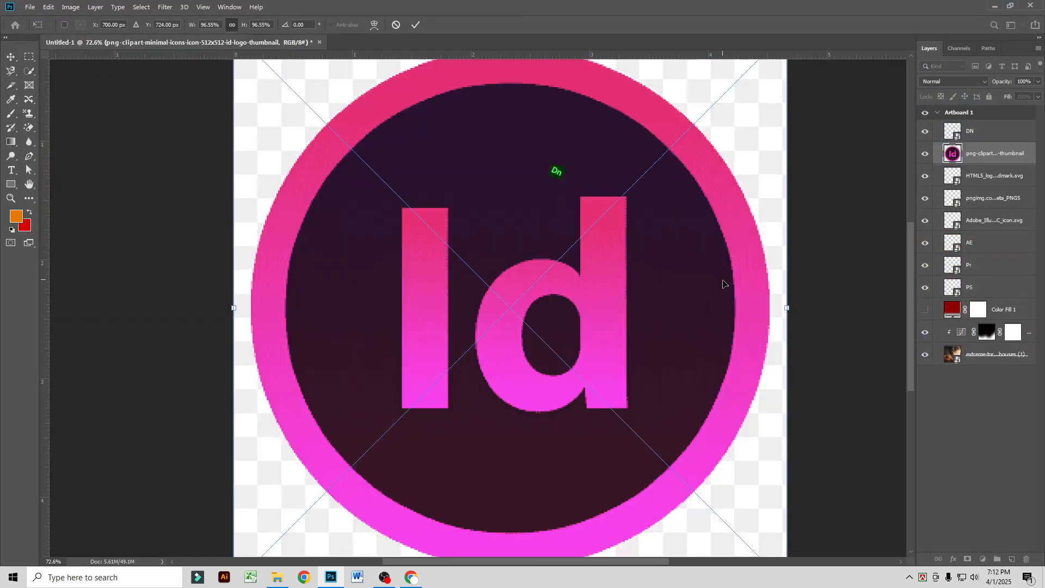
left_click_drag(783, 306, 517, 280)
key("Return")
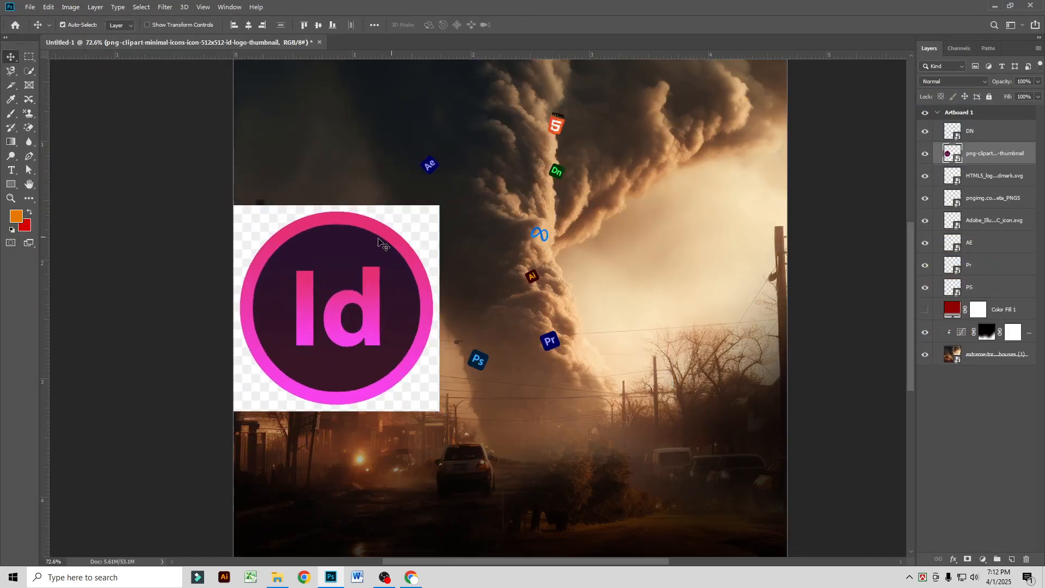
Step: Erase the white and checkered background around the Id logo with the Magic Eraser at tolerance 32, rasterizing the layer
left_click(31, 131)
left_click(89, 148)
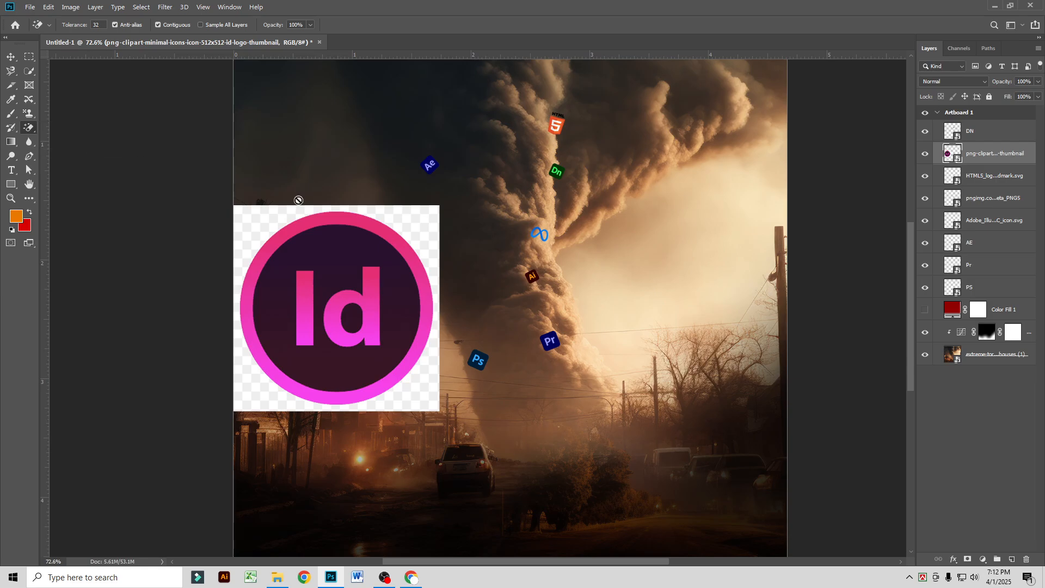
left_click(431, 243)
key("Return")
left_click(416, 223)
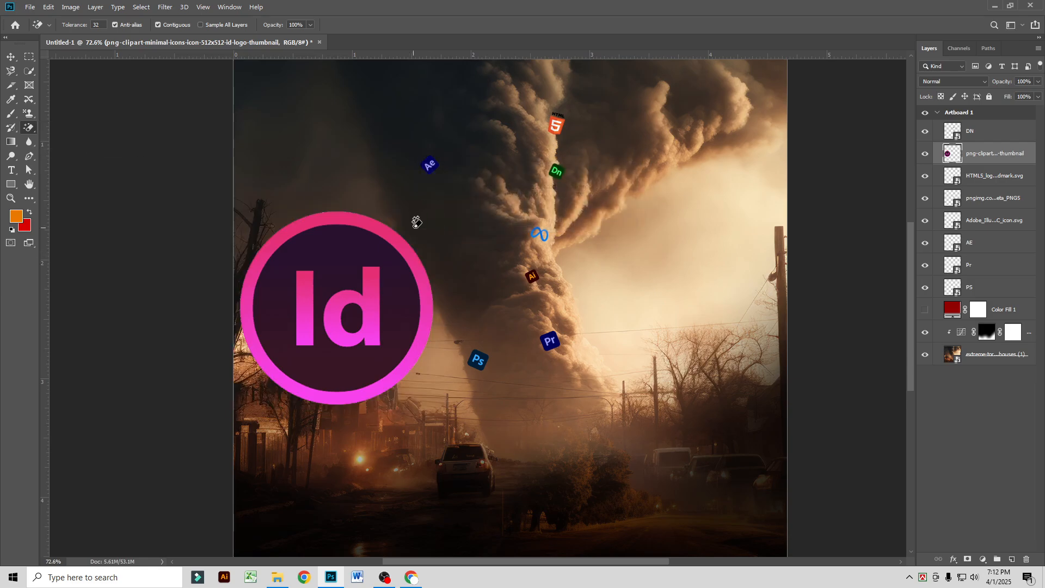
Step: Convert the Id logo layer to a smart object and rename it ID
left_click(11, 57)
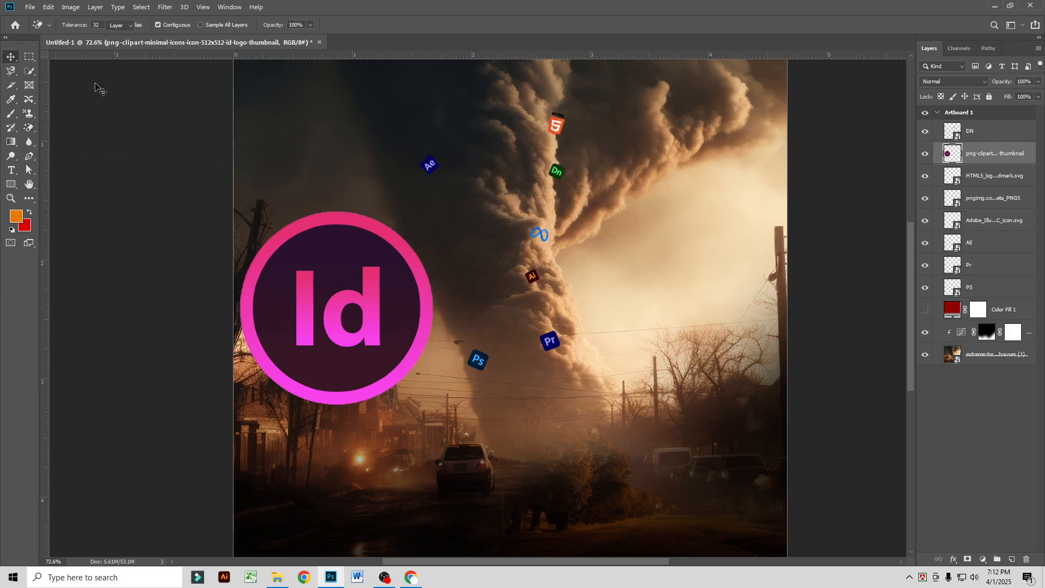
right_click(995, 158)
left_click(928, 256)
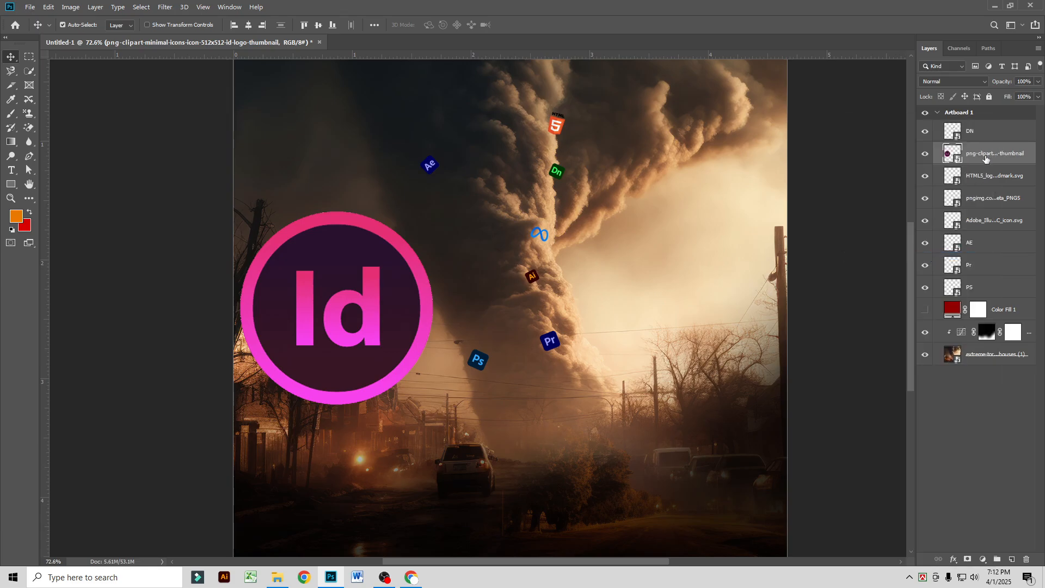
double_click(985, 156)
type("ID")
key("Return")
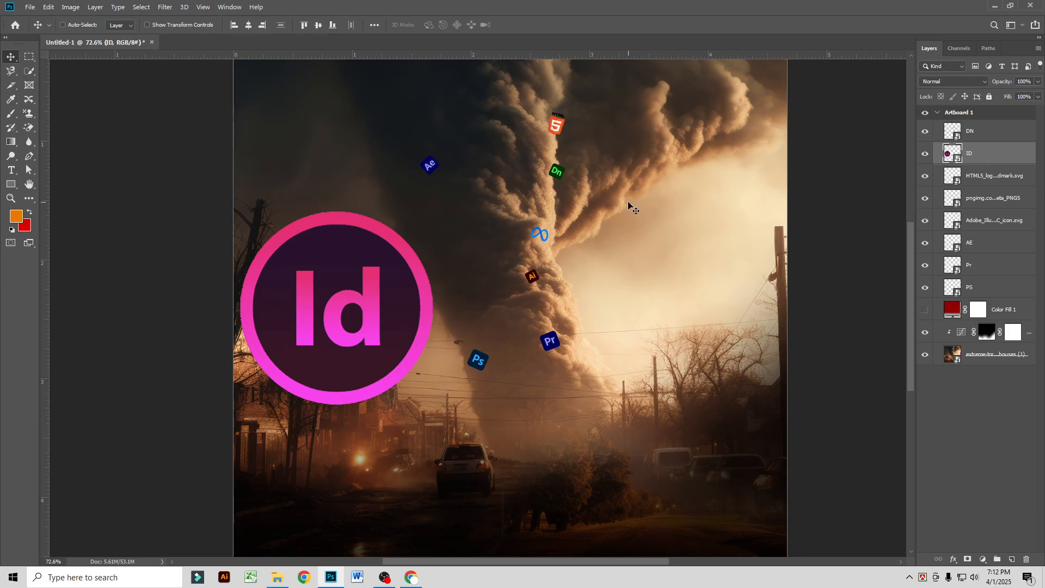
Step: Scale the Id logo down to a small icon and position it on the upper funnel, above the Ae icon
key("ctrl+t")
left_click_drag(433, 308, 259, 371)
left_click_drag(299, 327, 457, 97)
key("Return")
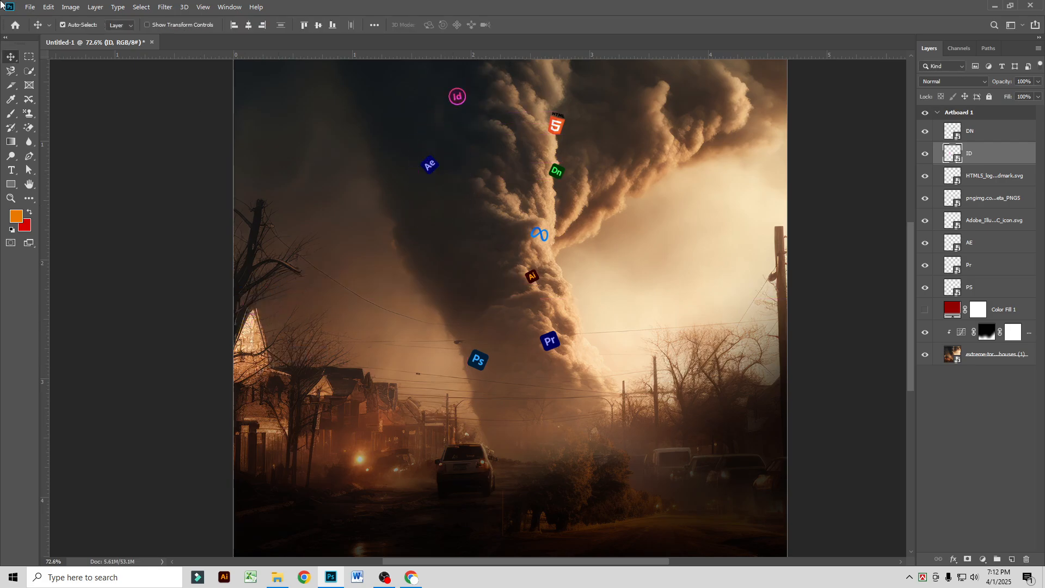
Step: Place the embedded Microsoft Office Excel SVG as a small, tilted icon on the funnel's left side, below the Ae icon
left_click(30, 7)
left_click(55, 211)
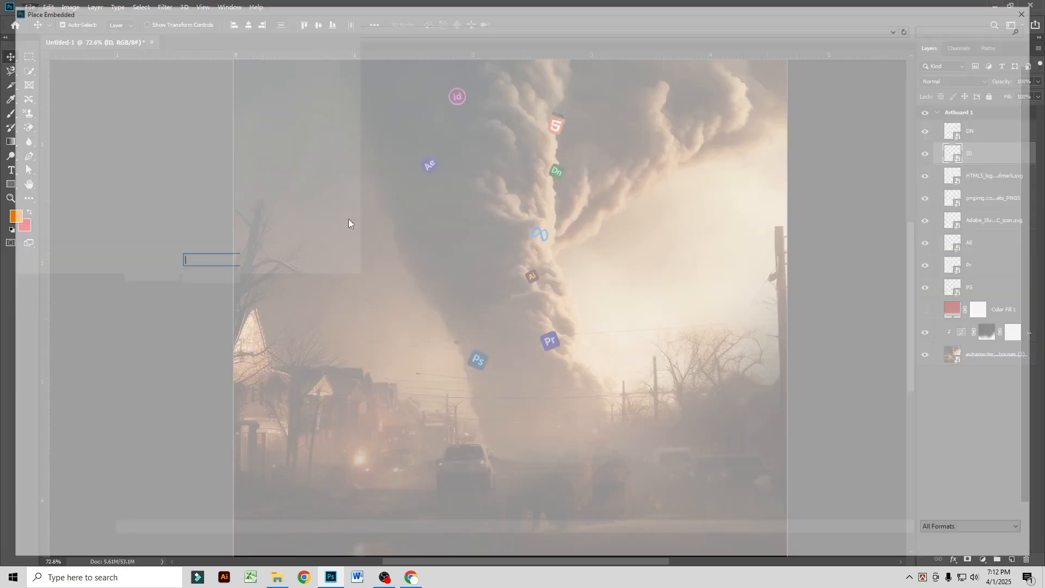
double_click(430, 261)
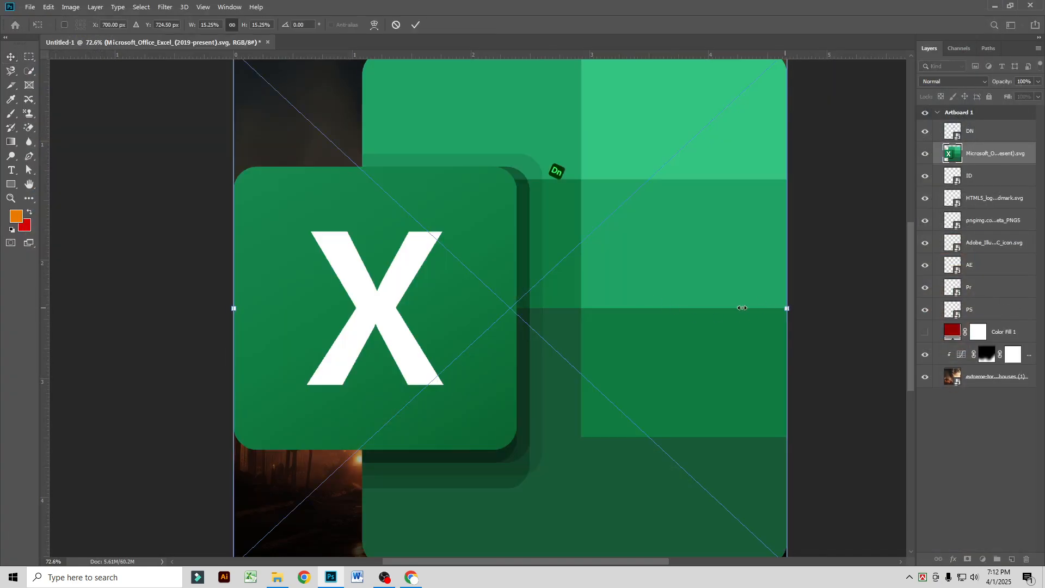
left_click_drag(743, 308, 460, 250)
key("Return")
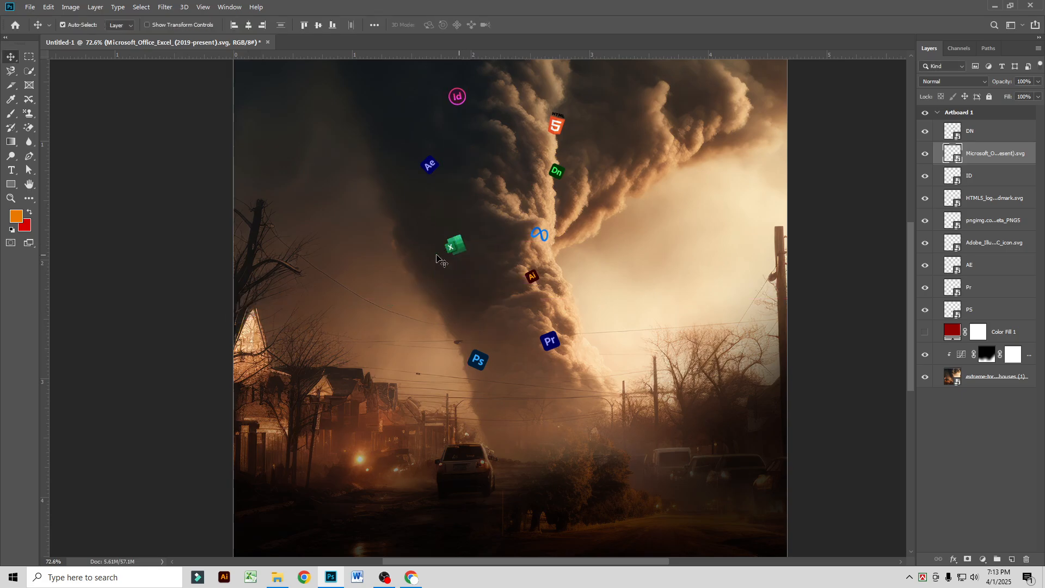
Step: Place embedded Fiverr-Logo as a small icon on the storm cloud to the right of the HTML5 icon
left_click(30, 7)
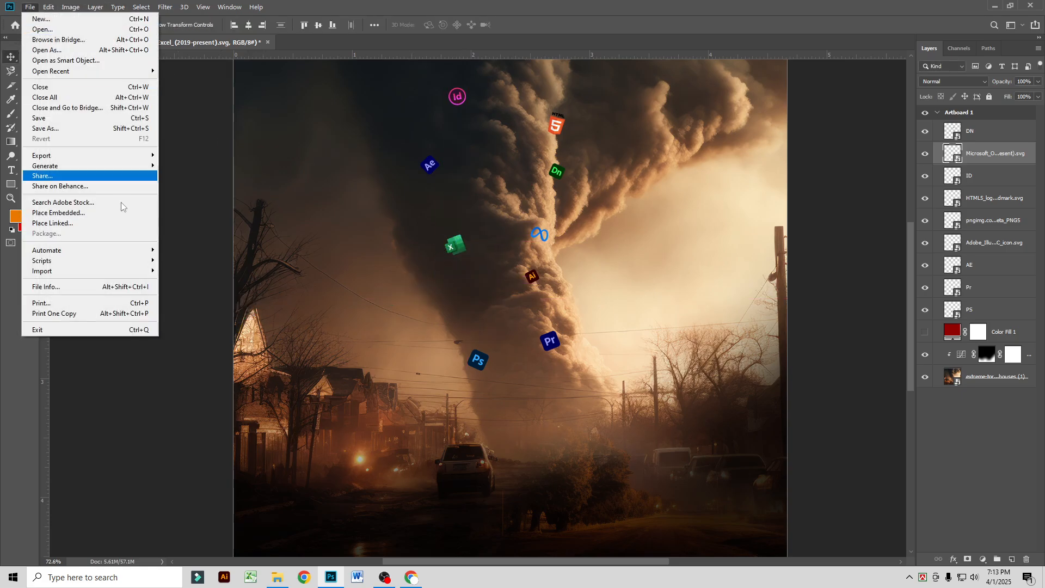
left_click(117, 216)
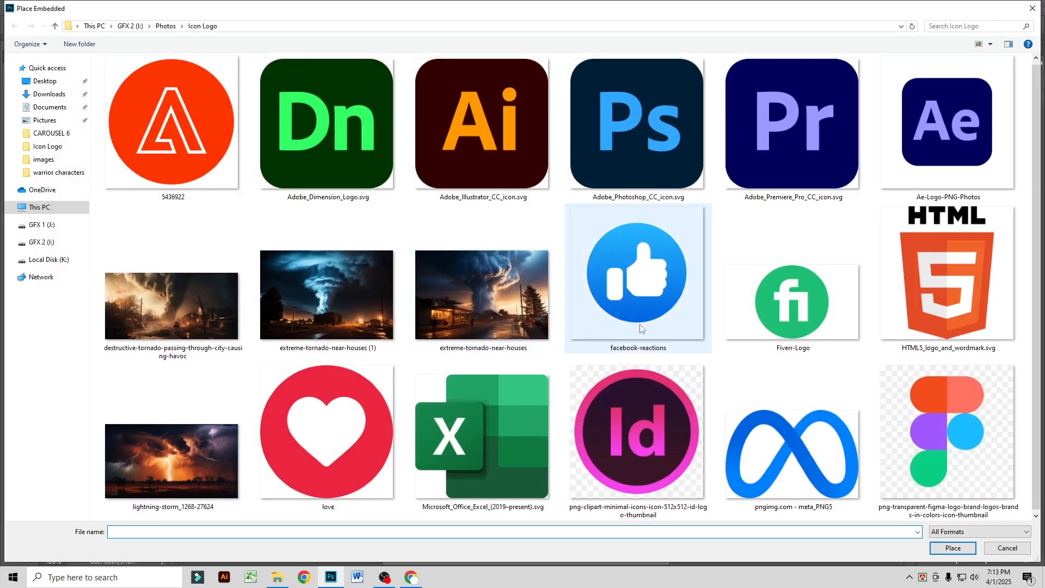
double_click(793, 305)
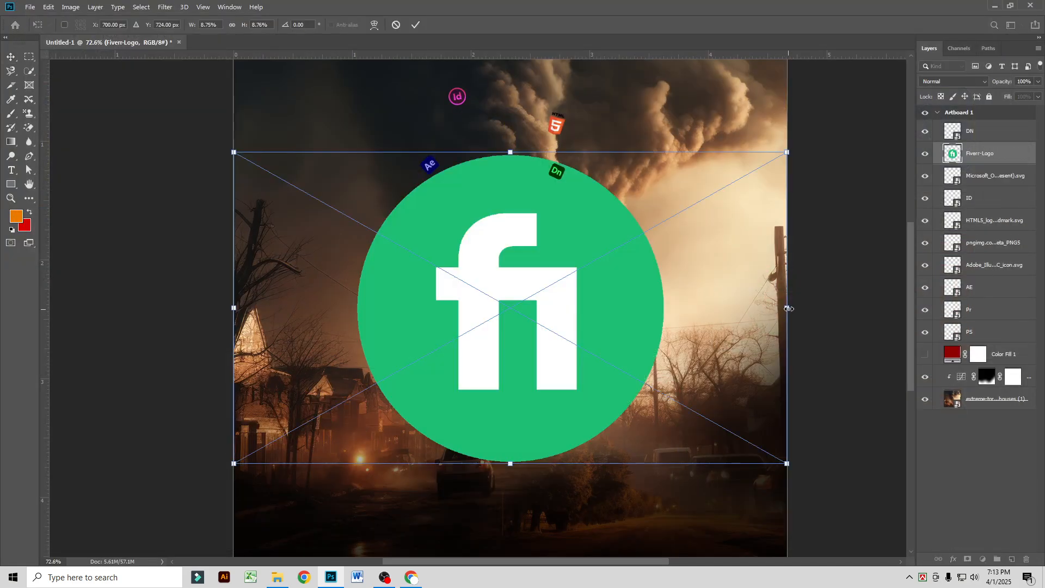
left_click_drag(788, 308, 662, 108)
key("Return")
Step: Add a layer mask to the PS layer and make black the foreground colour
scroll(438, 351, "up", 5)
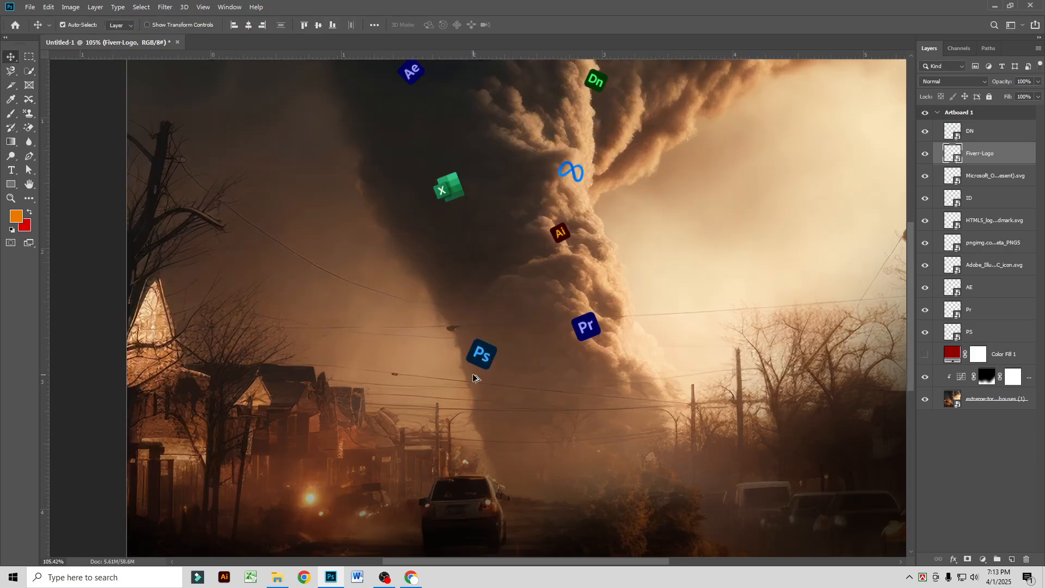
scroll(491, 409, "up", 2)
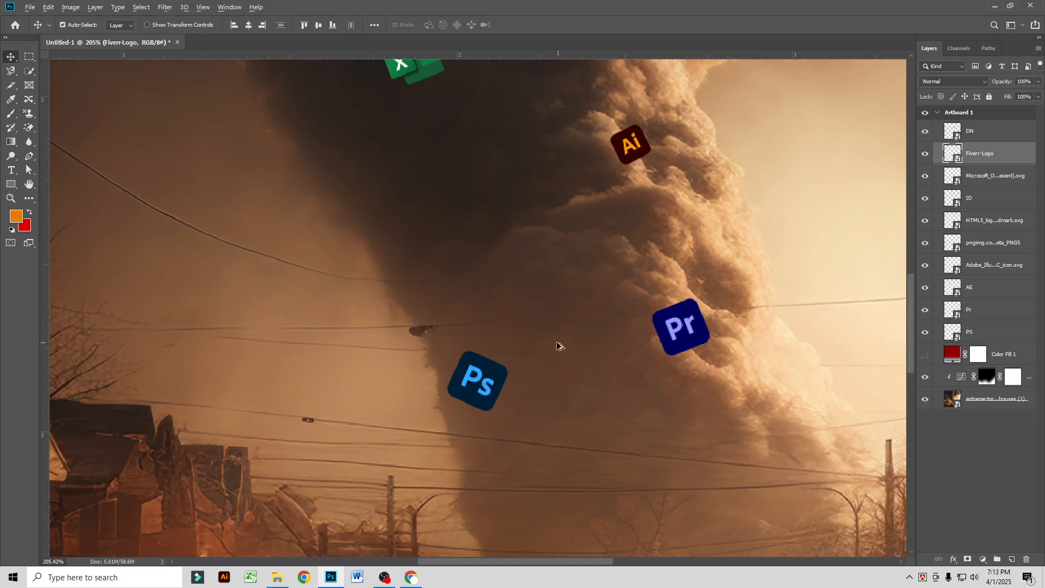
scroll(557, 346, "down", 2)
left_click(983, 338)
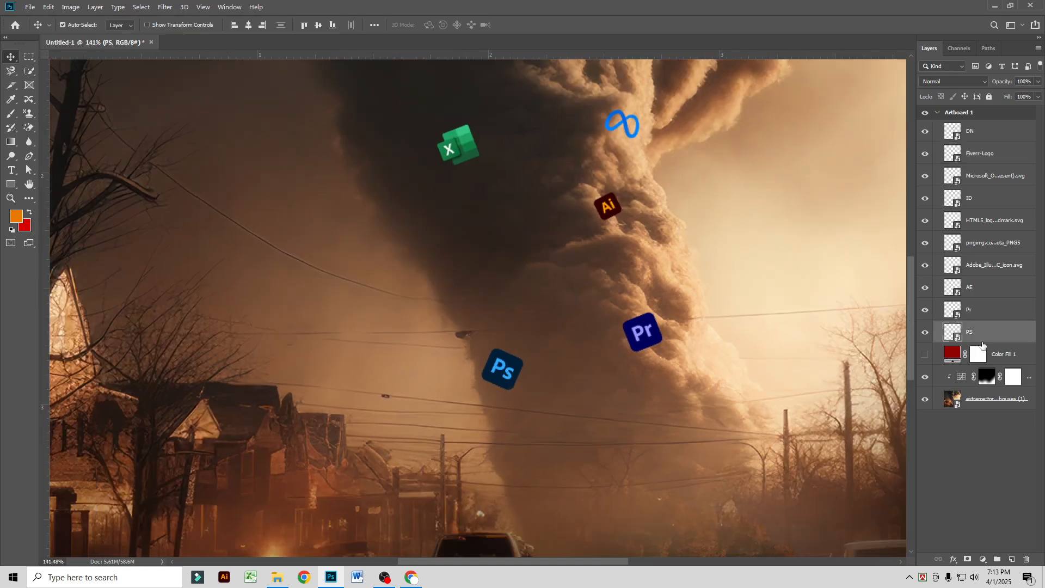
left_click(968, 559)
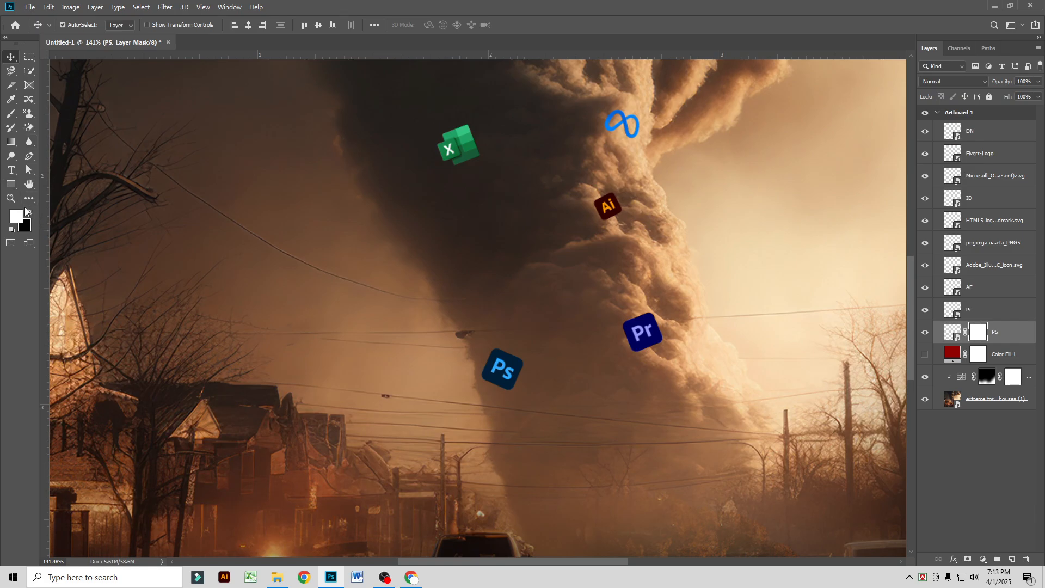
left_click(28, 213)
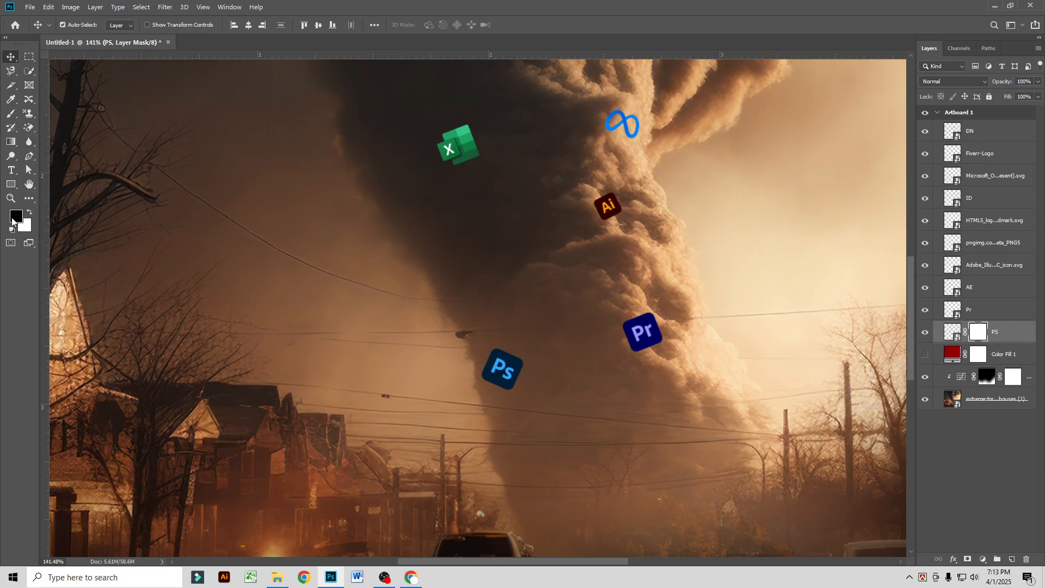
Step: Paint out the Ps icon's left and lower edges on its mask with a soft black brush reduced to size 30
left_click(11, 113)
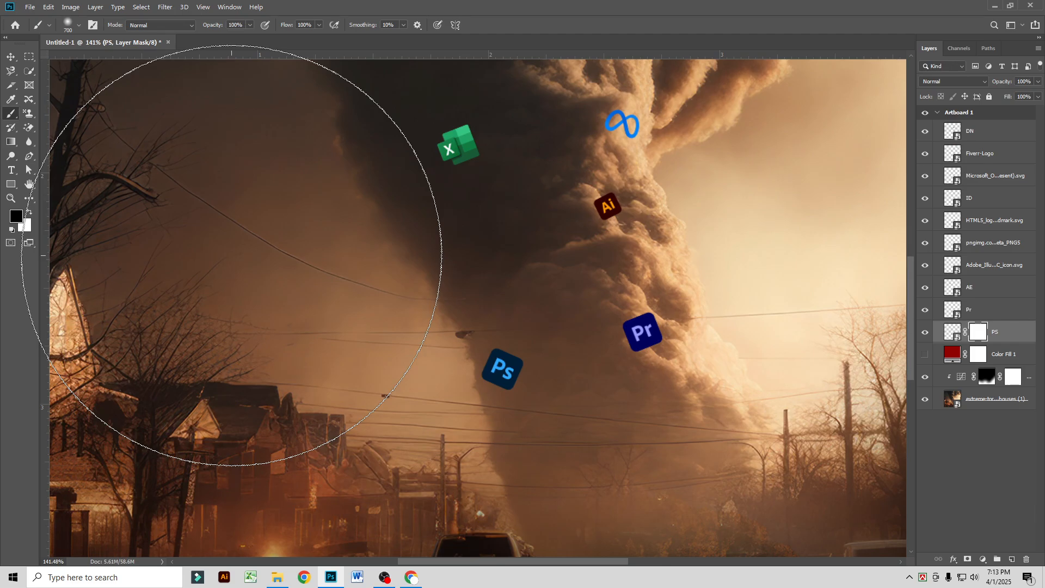
key("p")
left_click(11, 113)
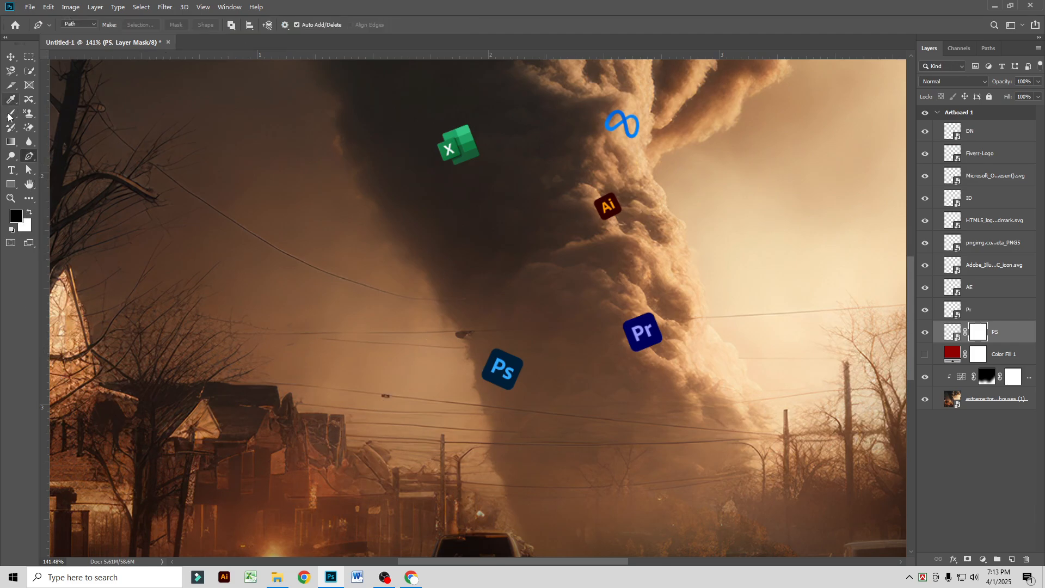
key("bracketleft")
key("bracketleft")
key("bracketleft")
key("bracketleft")
key("bracketleft")
key("bracketleft")
key("bracketleft")
key("bracketleft")
key("bracketleft")
key("bracketleft")
key("bracketleft")
key("bracketleft")
key("bracketleft")
key("bracketleft")
key("bracketleft")
key("bracketleft")
key("bracketleft")
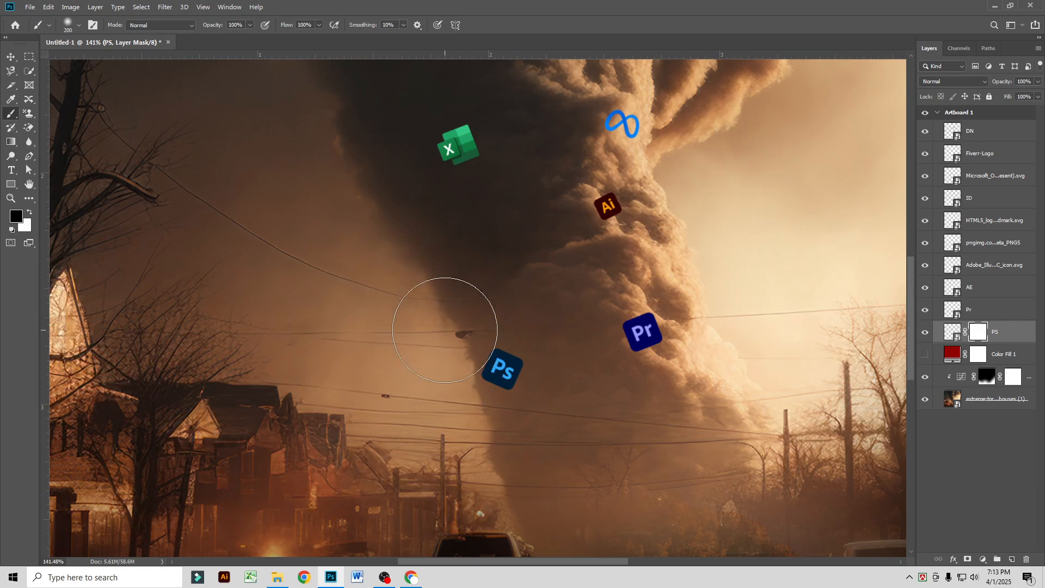
key("bracketleft")
key("bracketleft")
key("bracketleft")
left_click_drag(483, 375, 521, 400)
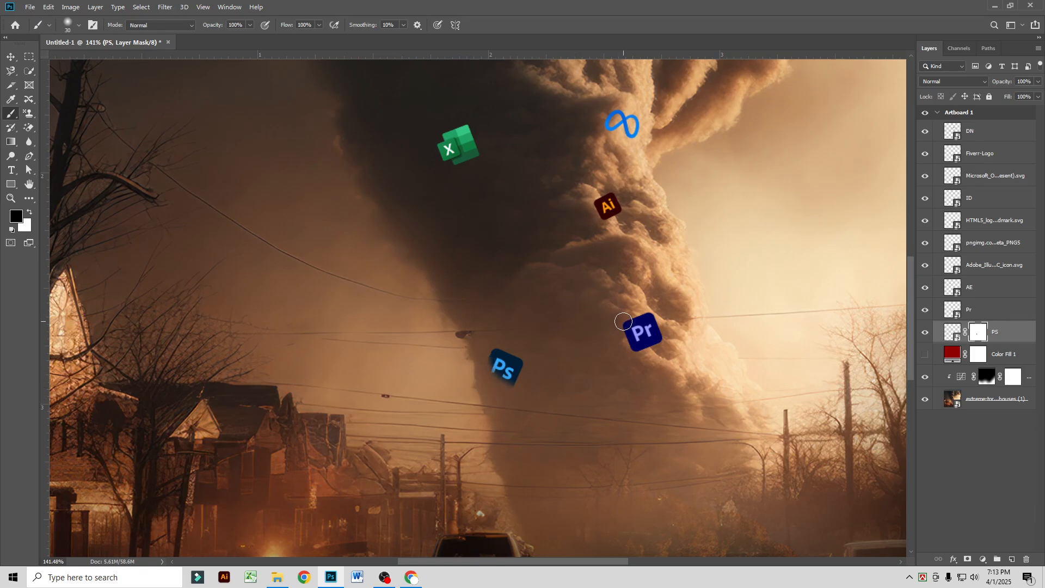
Step: Add a layer mask to the Pr layer and paint out the icon's lower-left corner in black
left_click(1008, 314)
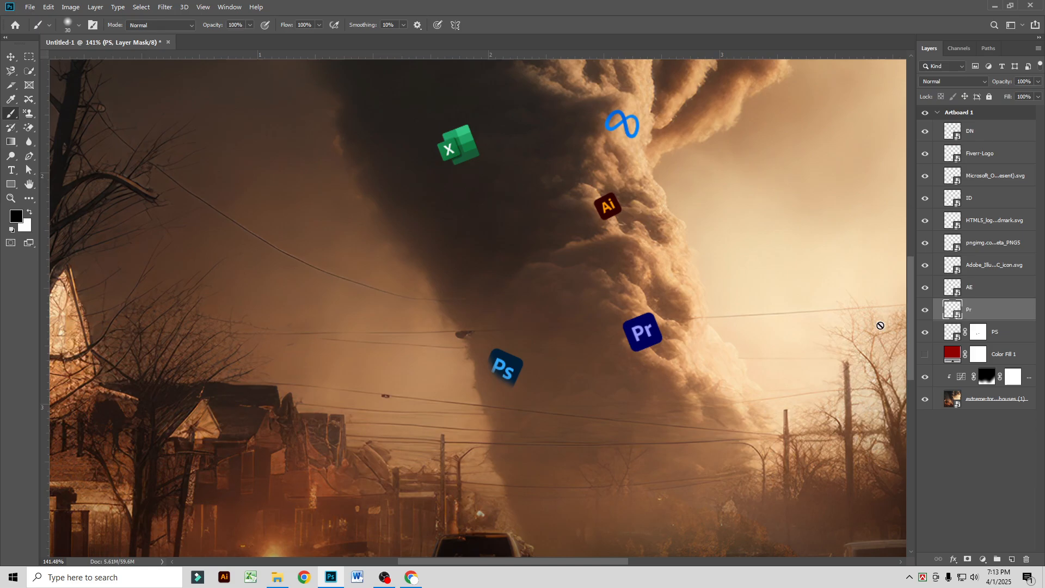
left_click(962, 559)
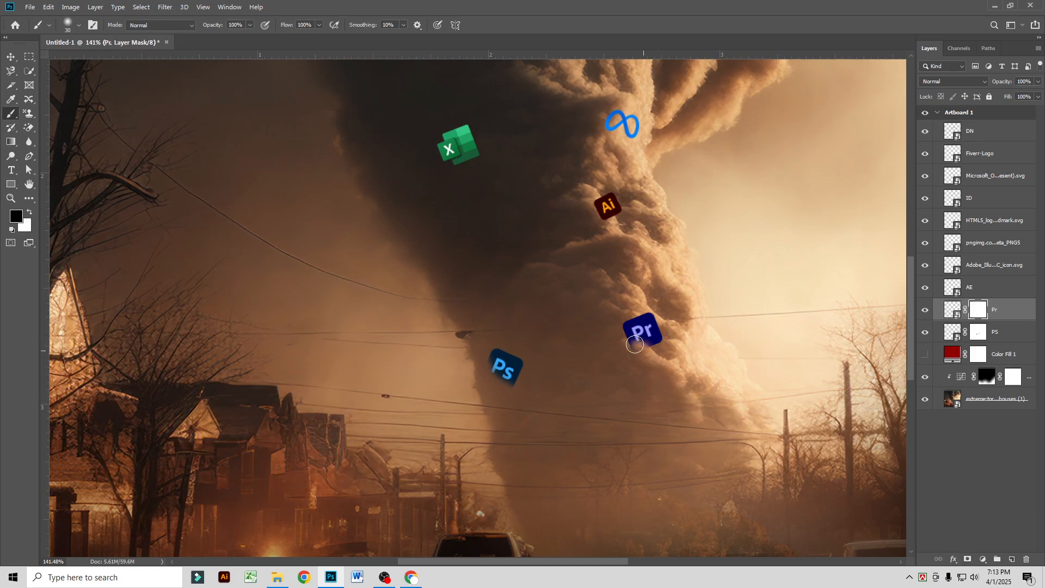
mouse_move(624, 341)
left_mouse_down()
mouse_move(643, 356)
mouse_move(620, 340)
mouse_move(641, 355)
mouse_move(621, 335)
left_mouse_up()
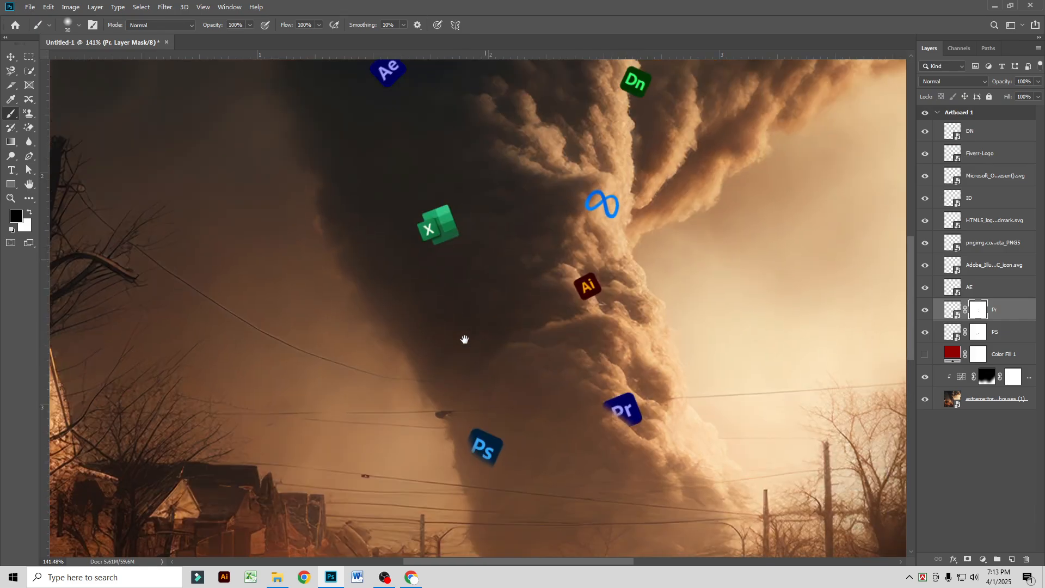
Step: Add a layer mask to the AE layer and paint out the lower part of the Ae icon
scroll(466, 338, "up", 3)
left_click(988, 289)
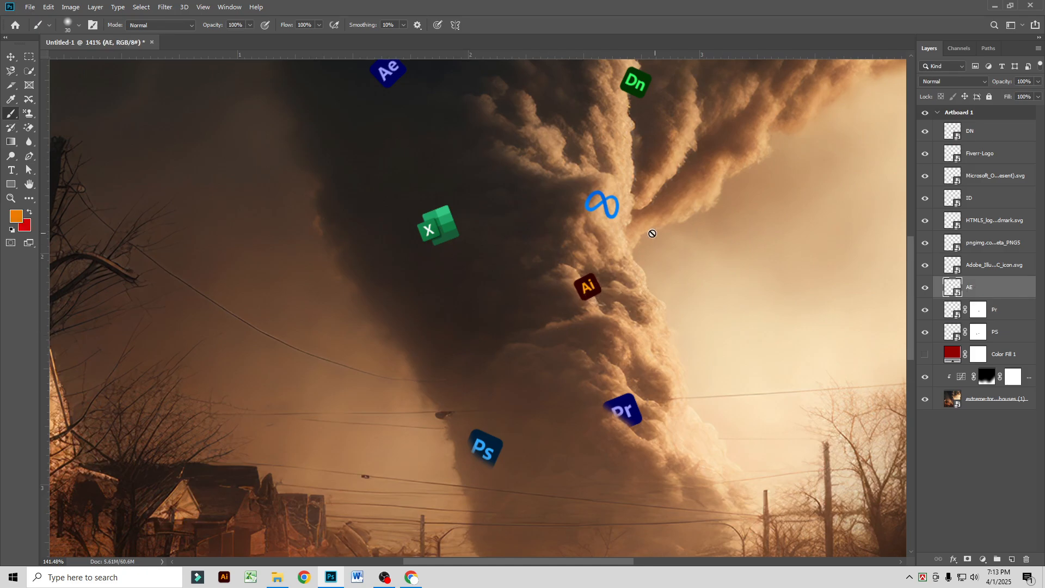
scroll(523, 226, "up", 2)
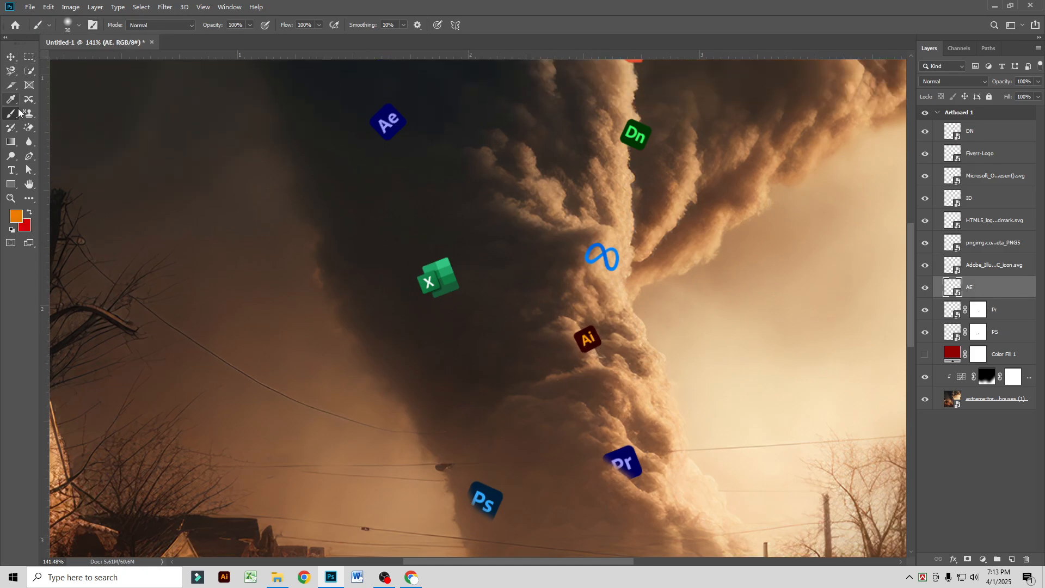
left_click(967, 558)
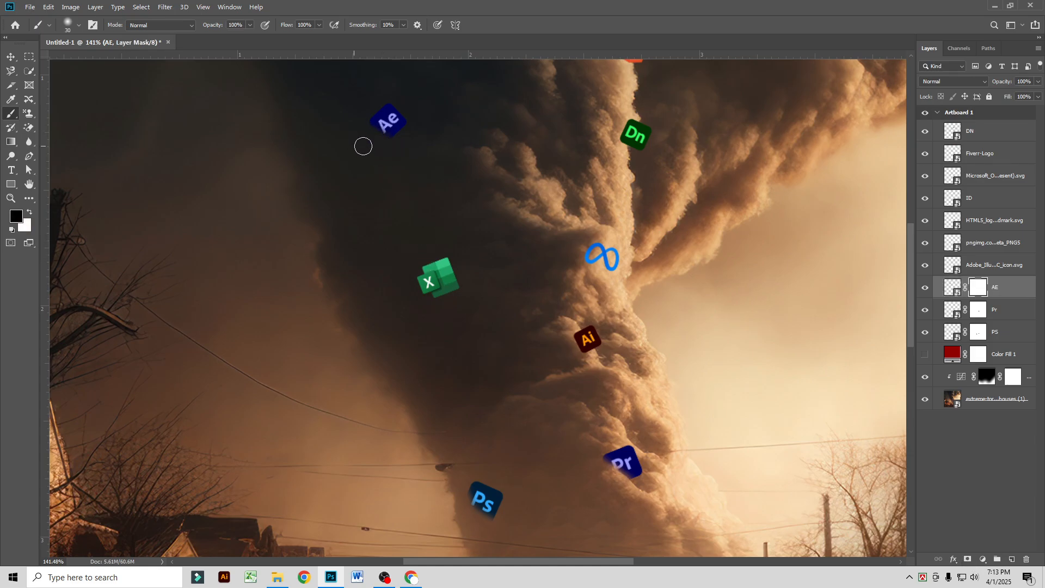
mouse_move(423, 142)
left_mouse_down()
mouse_move(358, 134)
mouse_move(390, 140)
left_mouse_up()
Step: Mask the Adobe Illustrator icon layer and paint out the left side of the Ai icon
left_click(925, 266)
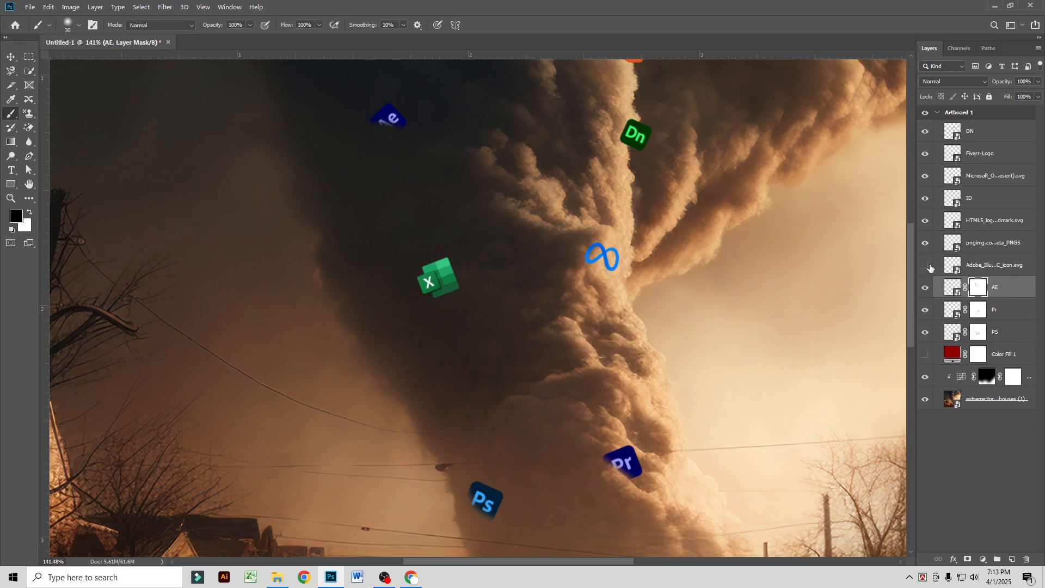
left_click(926, 265)
left_click(947, 269)
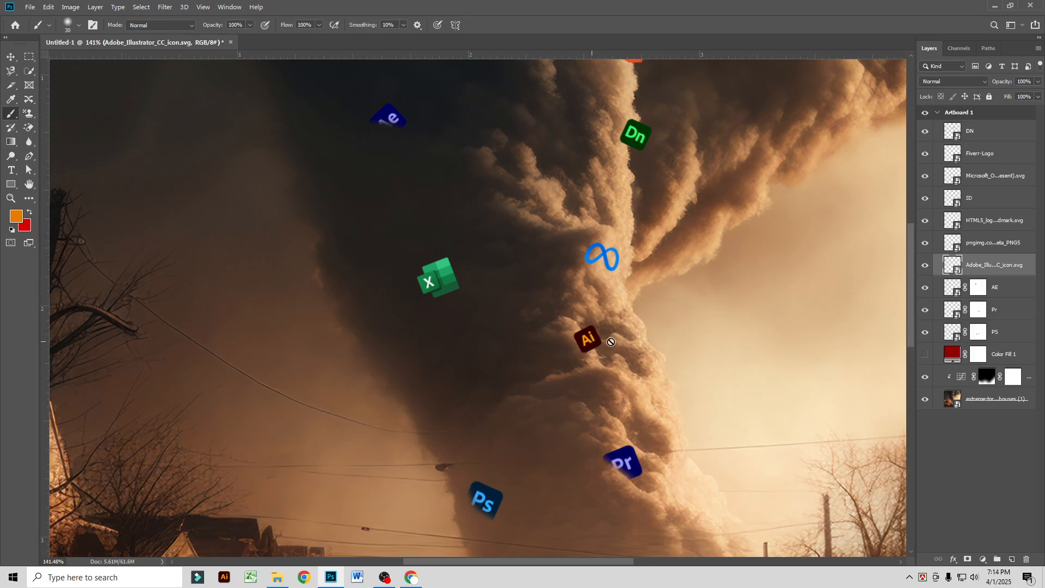
left_click(966, 559)
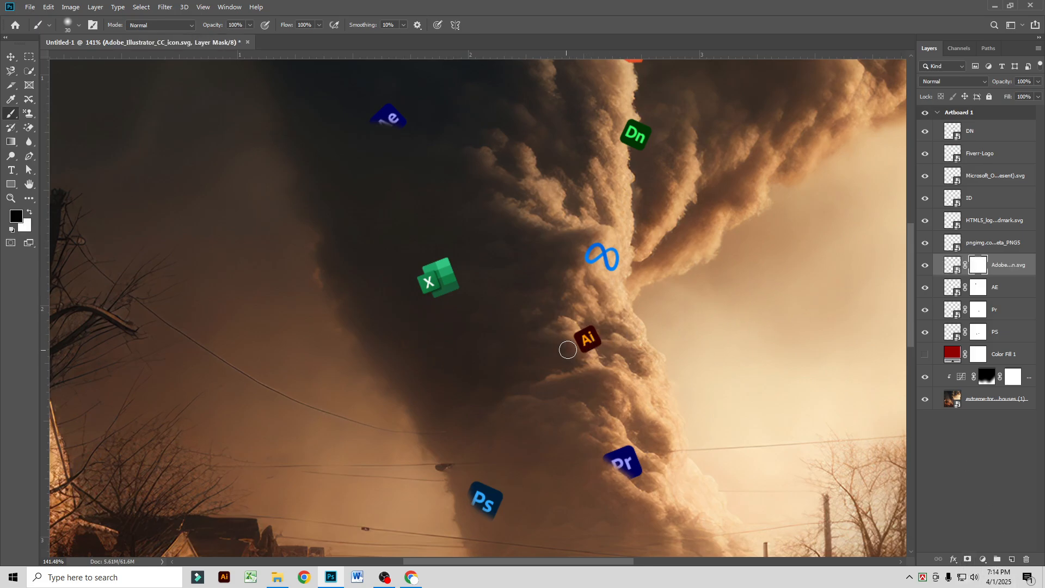
left_click_drag(562, 340, 579, 349)
Step: Mask the Meta logo layer and paint out the lower part of the logo's left loop
scroll(688, 315, "up", 1)
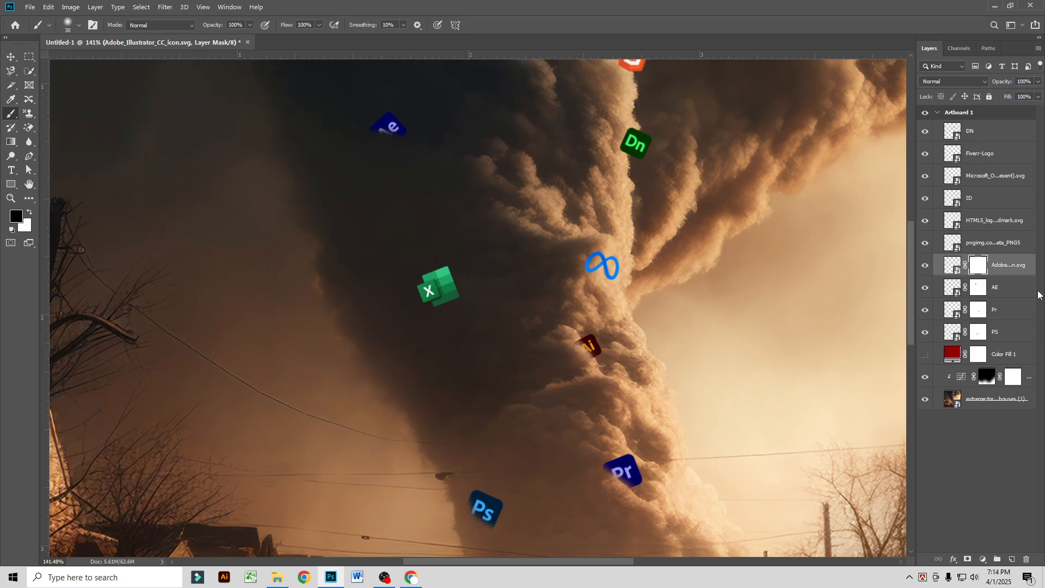
left_click(935, 244)
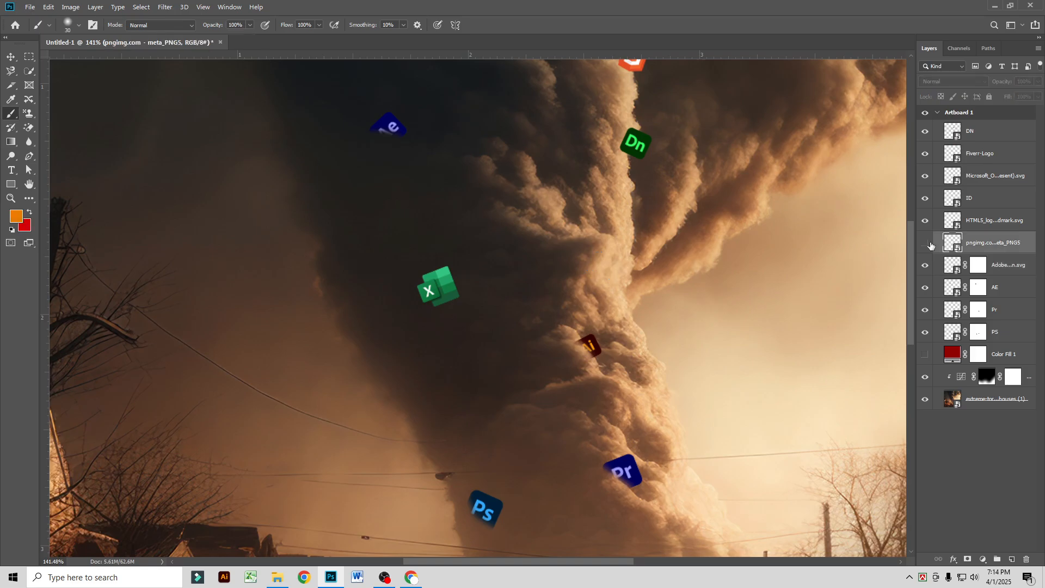
left_click(924, 243)
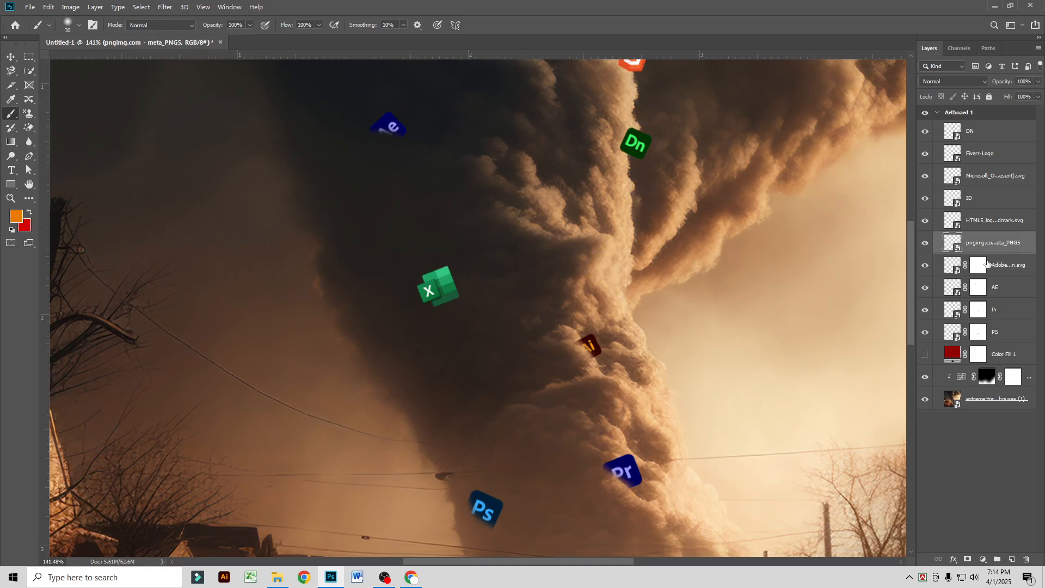
left_click(968, 559)
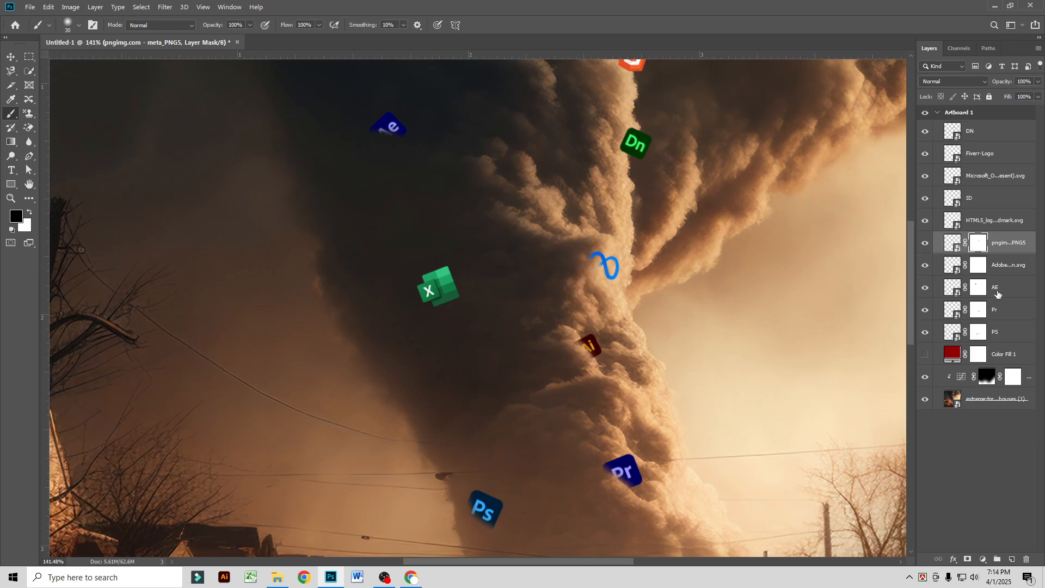
Step: Mask the HTML5 logo layer and paint out the shield's lower-left part and some of the wordmark
left_click(966, 219)
scroll(844, 230, "up", 3)
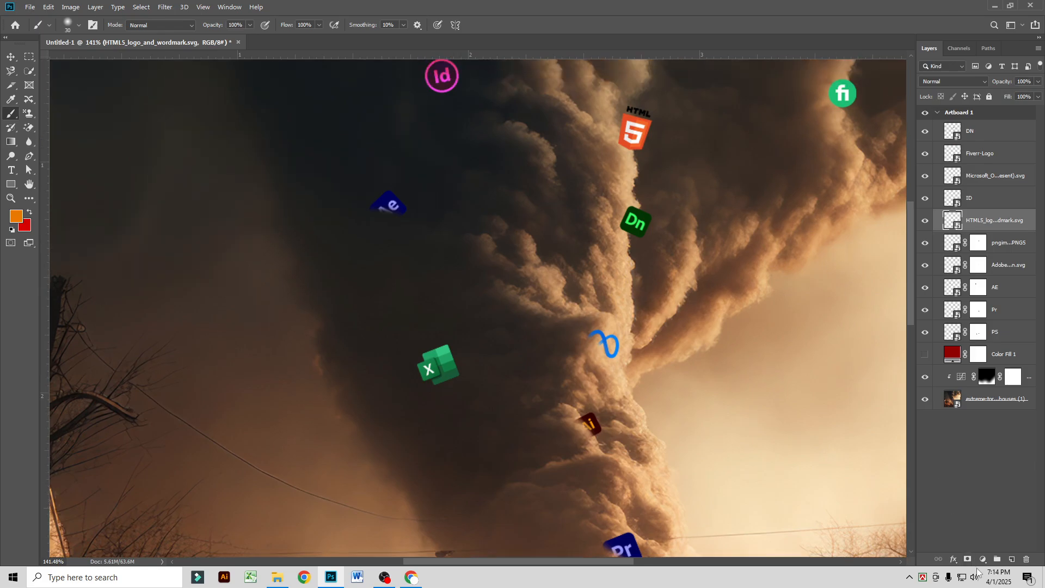
left_click(968, 559)
scroll(661, 252, "up", 2)
mouse_move(625, 181)
left_mouse_down()
mouse_move(635, 209)
mouse_move(613, 183)
mouse_move(634, 213)
mouse_move(609, 181)
mouse_move(619, 191)
mouse_move(631, 152)
mouse_move(660, 149)
left_mouse_up()
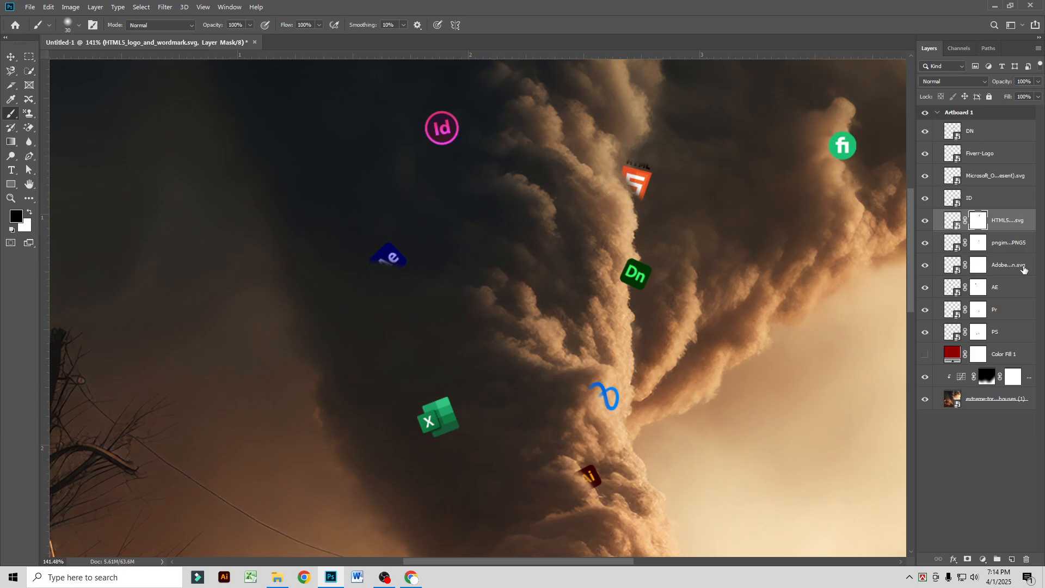
Step: Add a layer mask to the ID layer and paint out the lower-left part of the Id icon
left_click(940, 199)
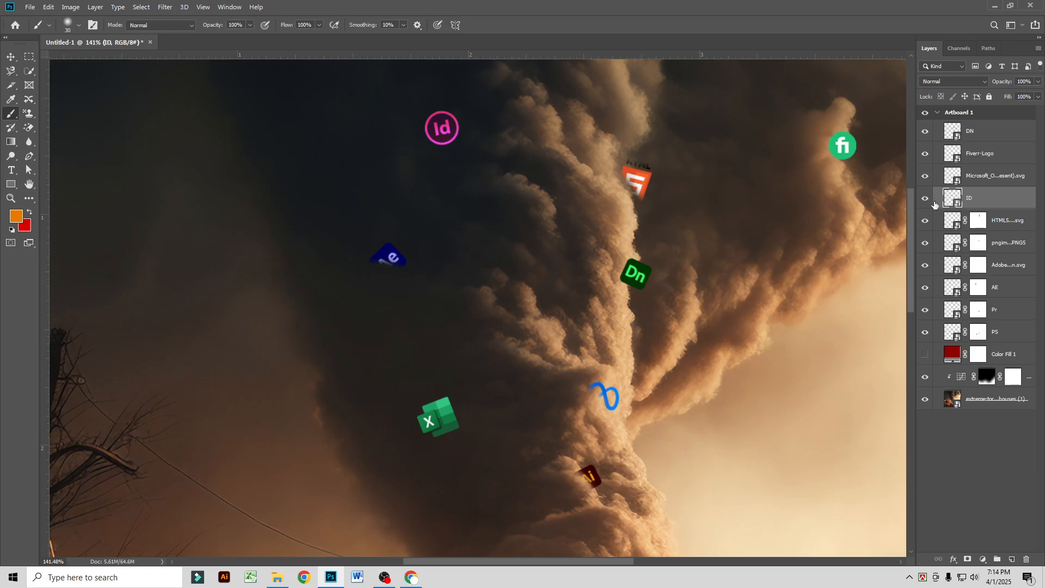
left_click(967, 559)
mouse_move(441, 145)
left_mouse_down()
mouse_move(427, 133)
mouse_move(450, 149)
left_mouse_up()
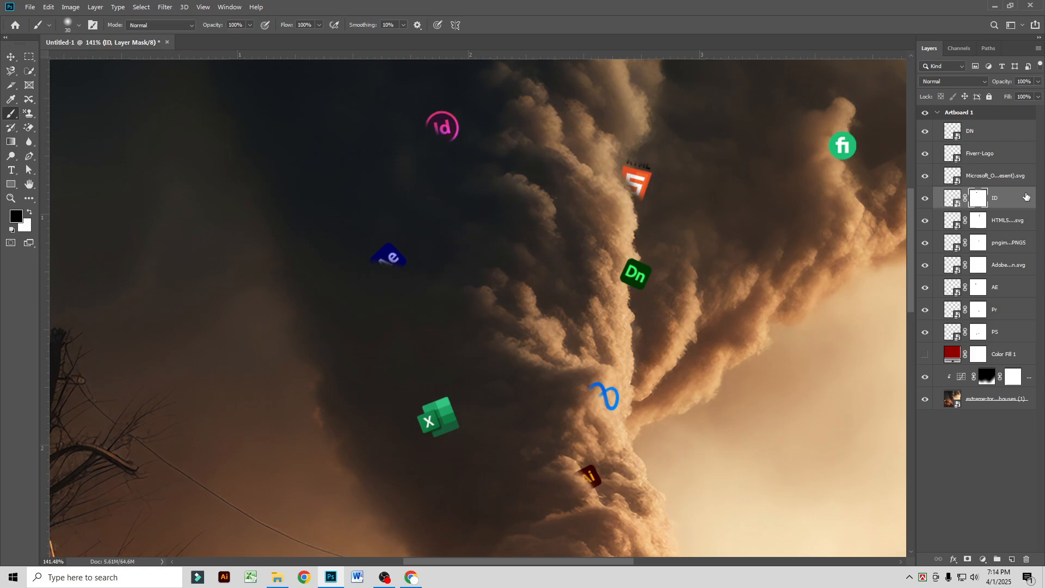
Step: Mask the Microsoft Excel layer and paint out the upper-right part of the icon, keeping the X tile
left_click(998, 179)
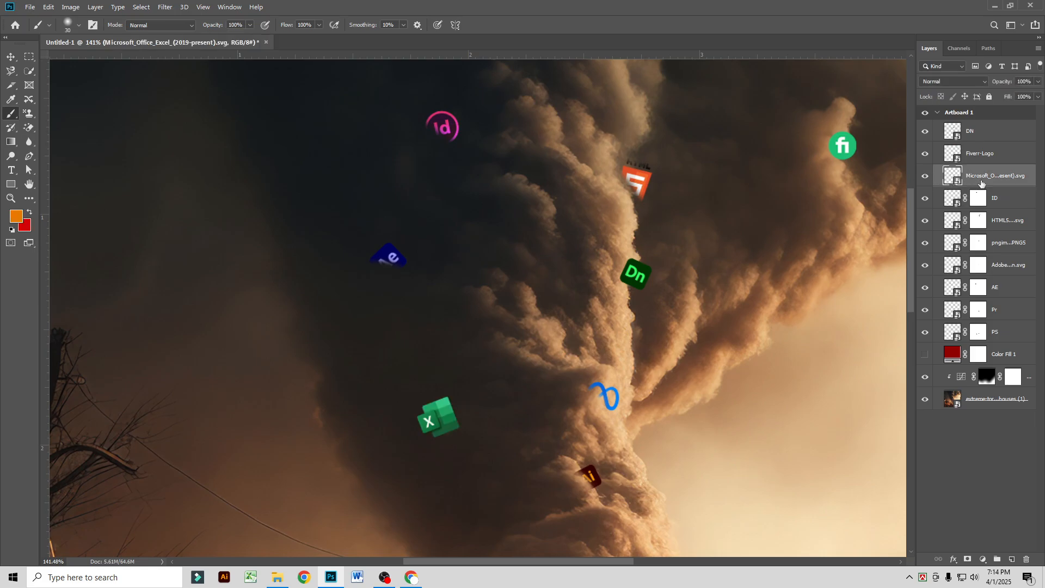
left_click(968, 559)
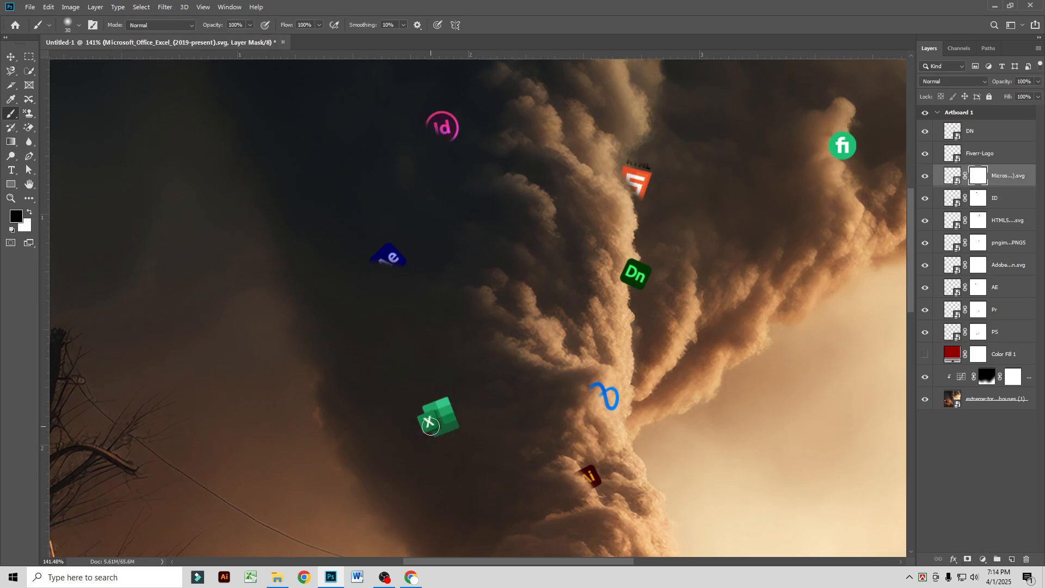
mouse_move(455, 420)
left_mouse_down()
mouse_move(444, 440)
mouse_move(408, 411)
mouse_move(448, 443)
left_mouse_up()
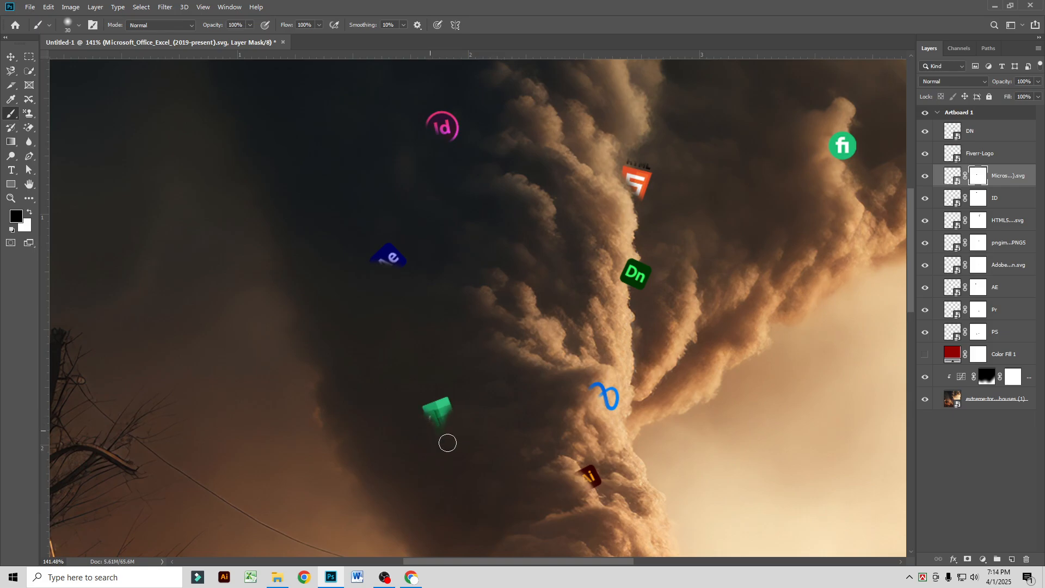
key("ctrl+z")
left_click_drag(438, 430, 450, 457)
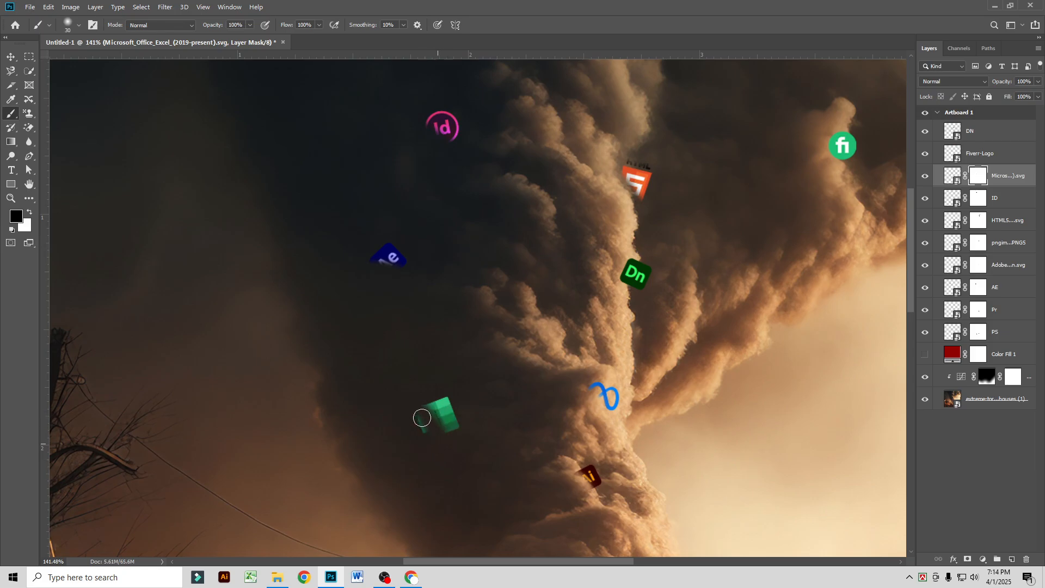
key("ctrl+z")
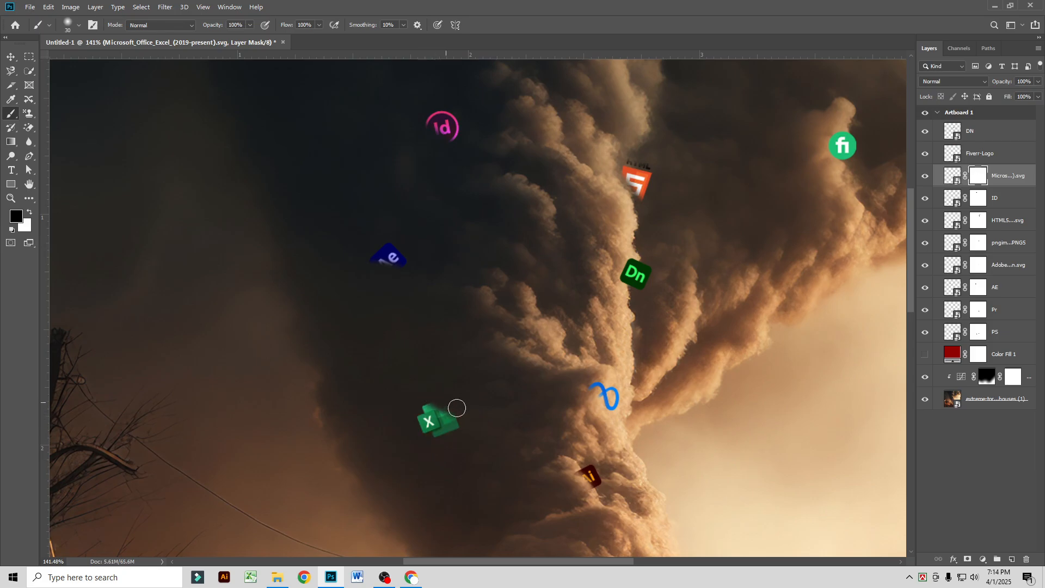
scroll(546, 394, "down", 3)
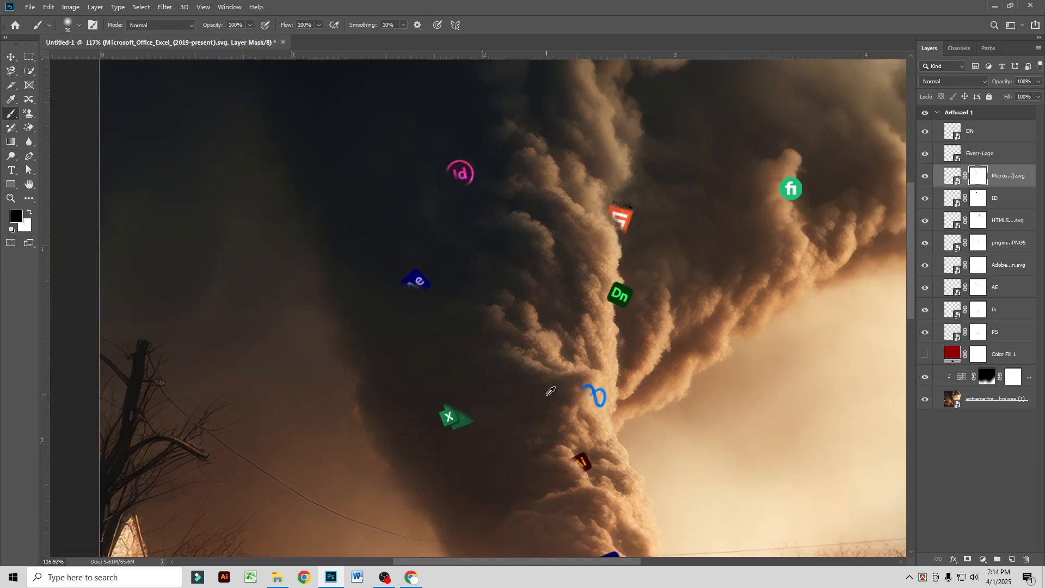
scroll(550, 392, "down", 1)
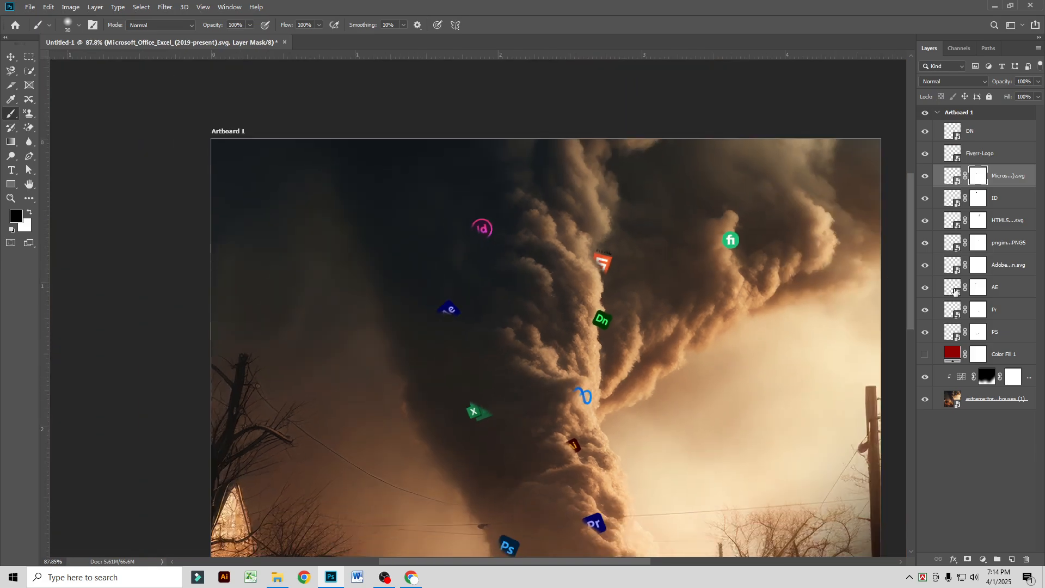
Step: Mask the Fiverr-Logo layer and paint out the right side of the green circle
left_click(1002, 154)
scroll(852, 195, "up", 4)
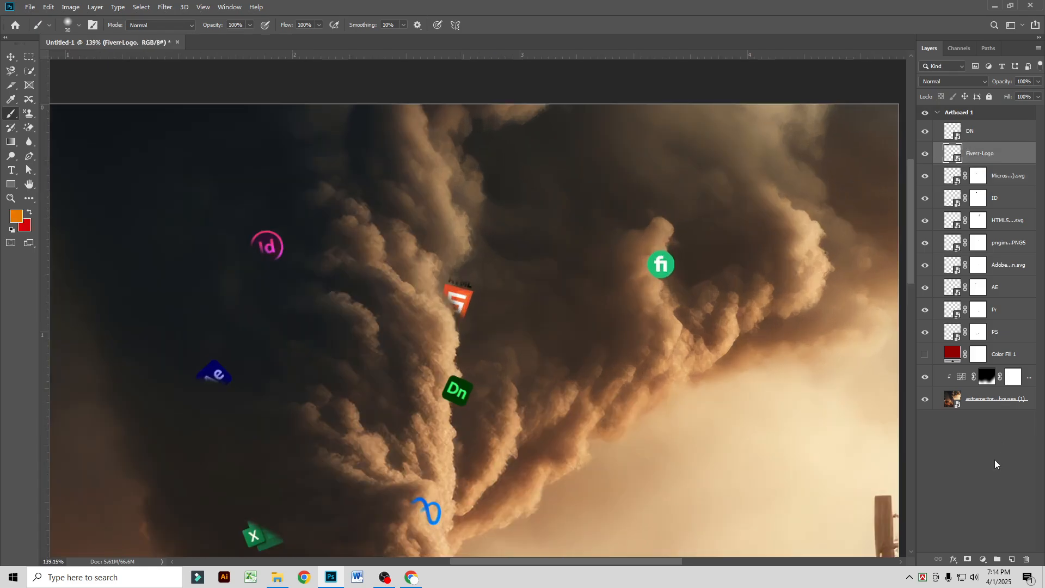
left_click(967, 559)
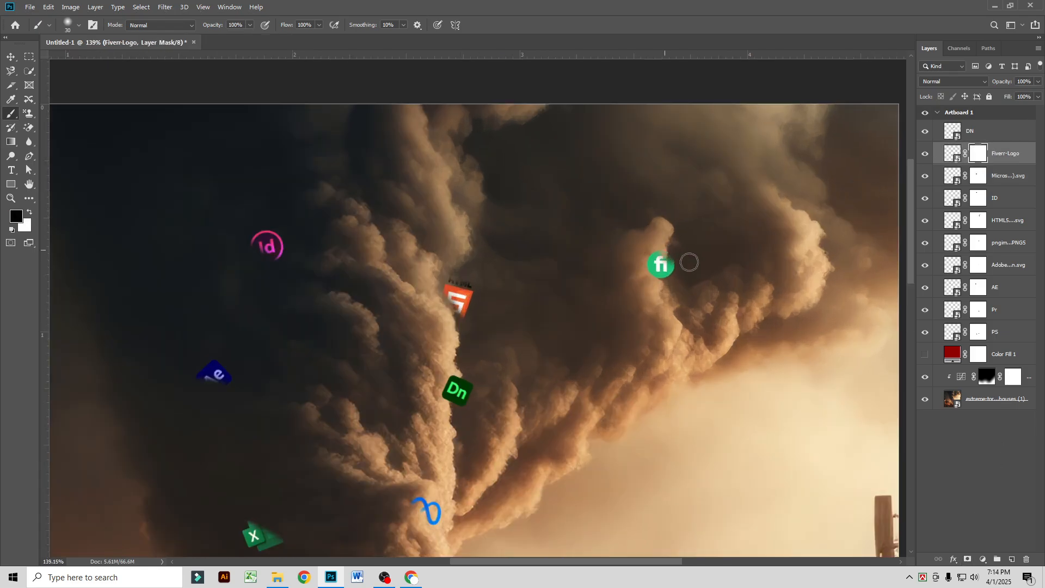
left_click_drag(687, 265, 675, 284)
scroll(666, 319, "down", 3)
scroll(564, 420, "down", 5)
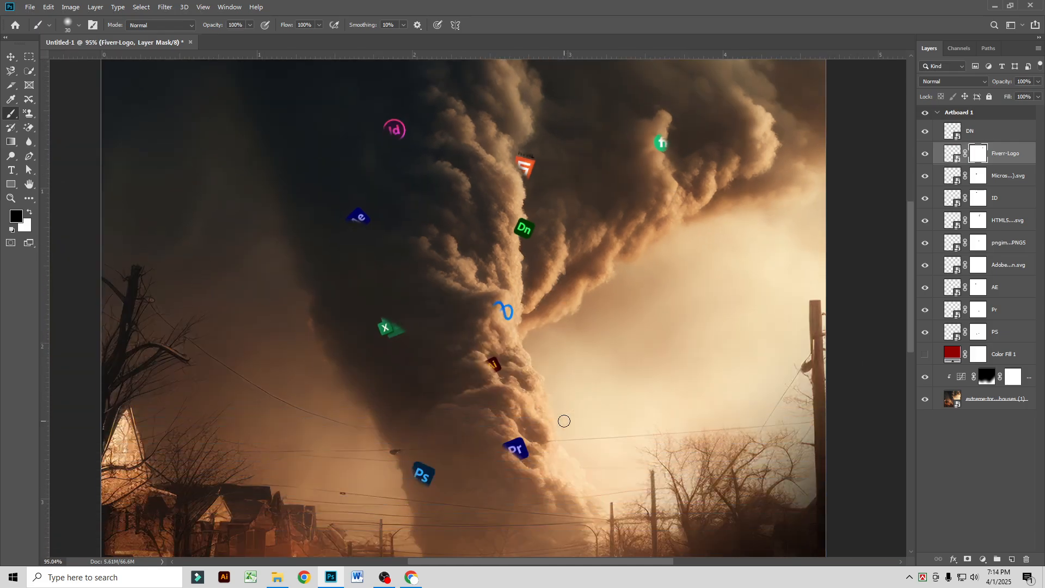
Step: Add a layer mask to the DN layer and paint out the right side of the Dn icon
scroll(527, 232, "up", 5)
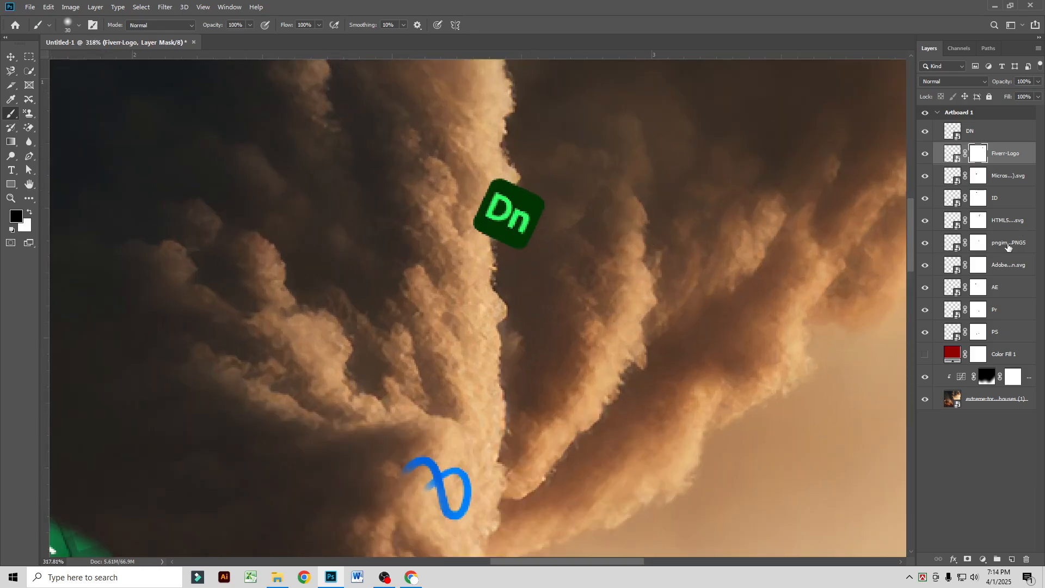
left_click(988, 140)
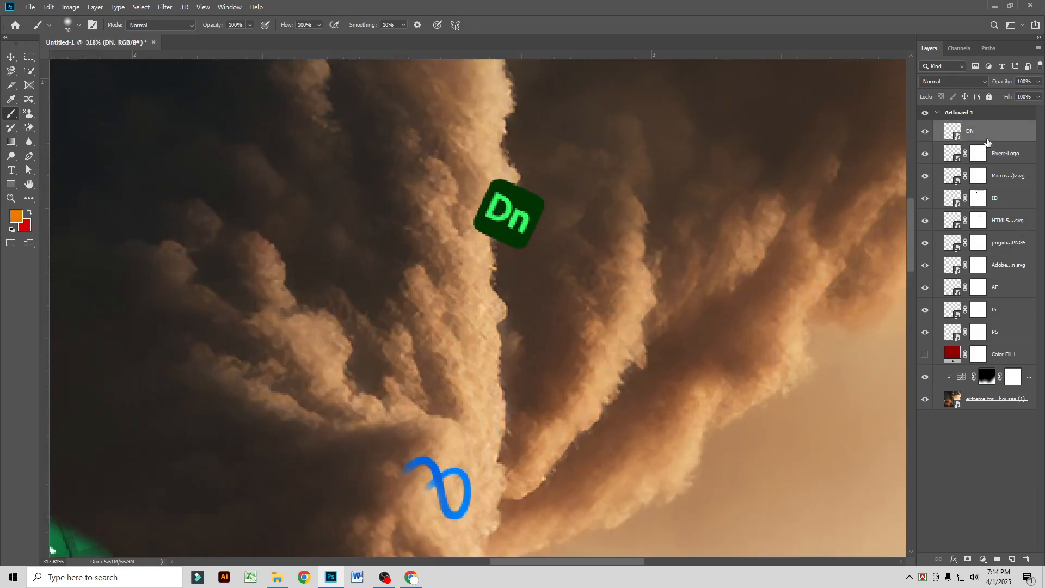
left_click(968, 561)
mouse_move(535, 192)
left_mouse_down()
mouse_move(544, 249)
mouse_move(529, 183)
mouse_move(529, 192)
mouse_move(517, 178)
mouse_move(538, 207)
left_mouse_up()
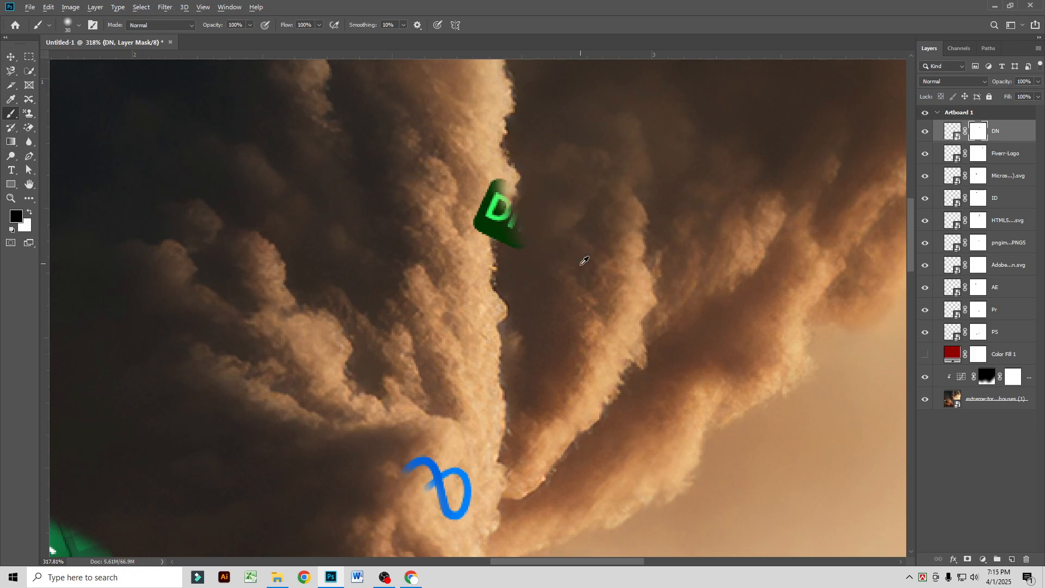
scroll(584, 260, "down", 6)
scroll(690, 381, "down", 1)
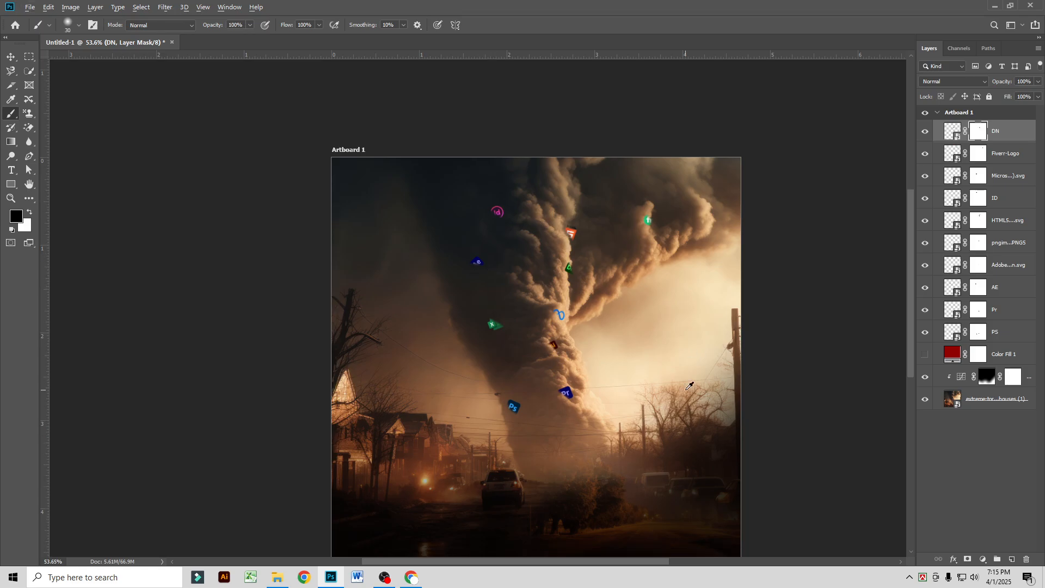
scroll(632, 456, "up", 1)
scroll(490, 273, "down", 1)
Step: Move the Color Fill 1 layer above the DN layer at the top of the stack and make it visible
left_click(6, 56)
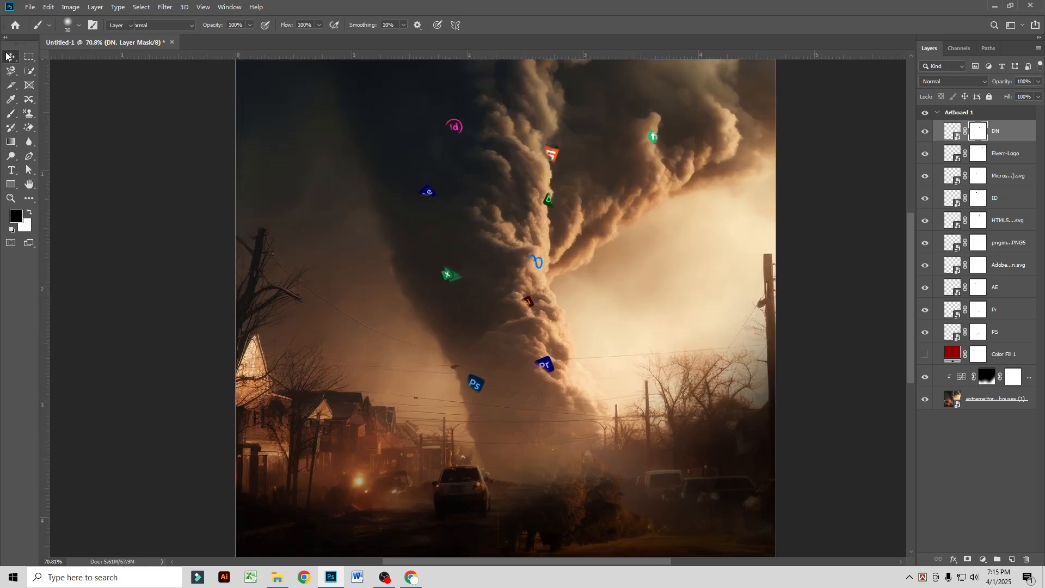
scroll(513, 327, "down", 1)
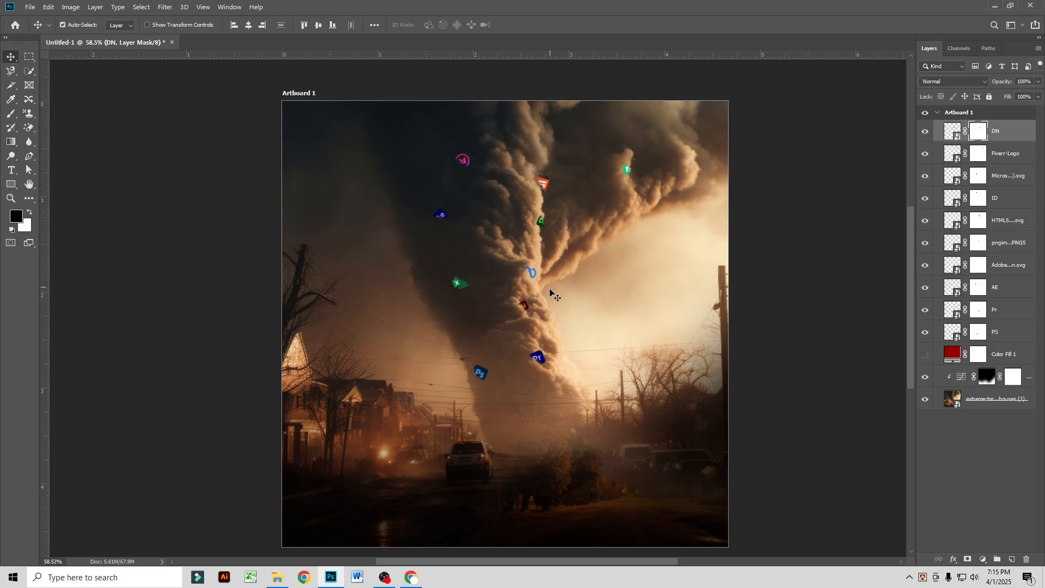
left_click_drag(999, 360, 974, 130)
left_click(924, 132)
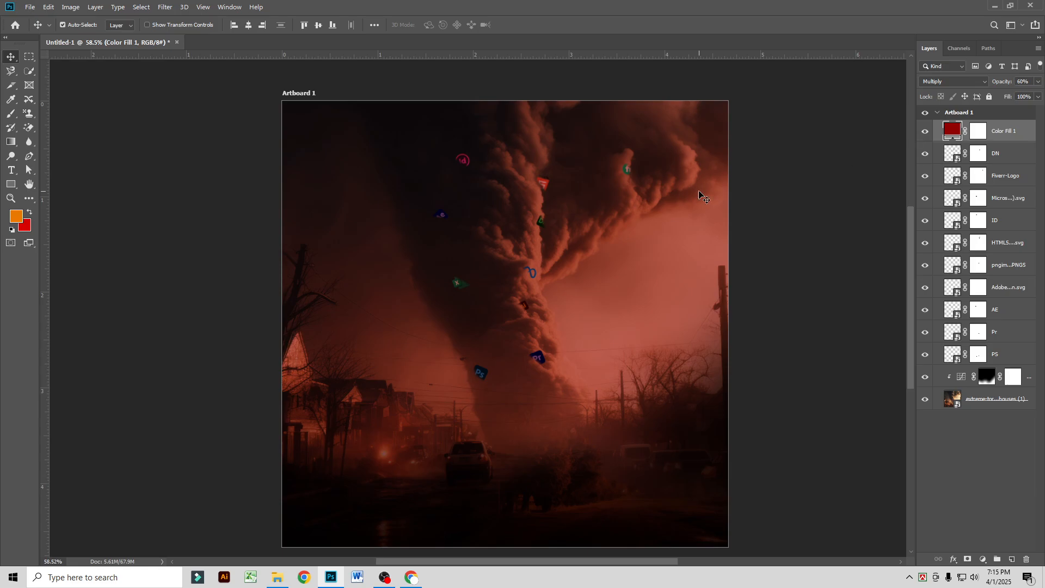
scroll(531, 282, "down", 2)
scroll(499, 316, "up", 3)
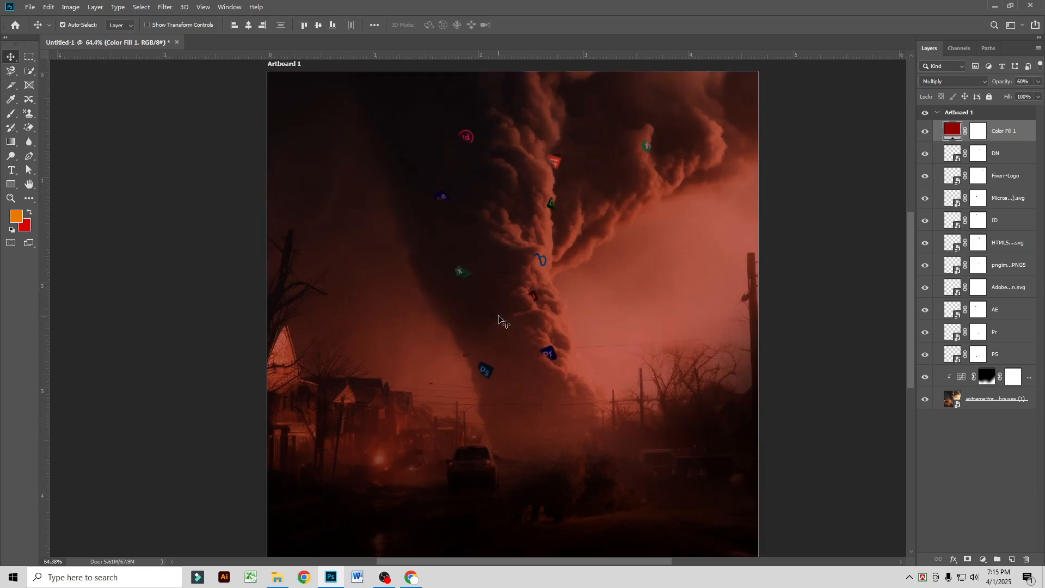
scroll(499, 316, "down", 1)
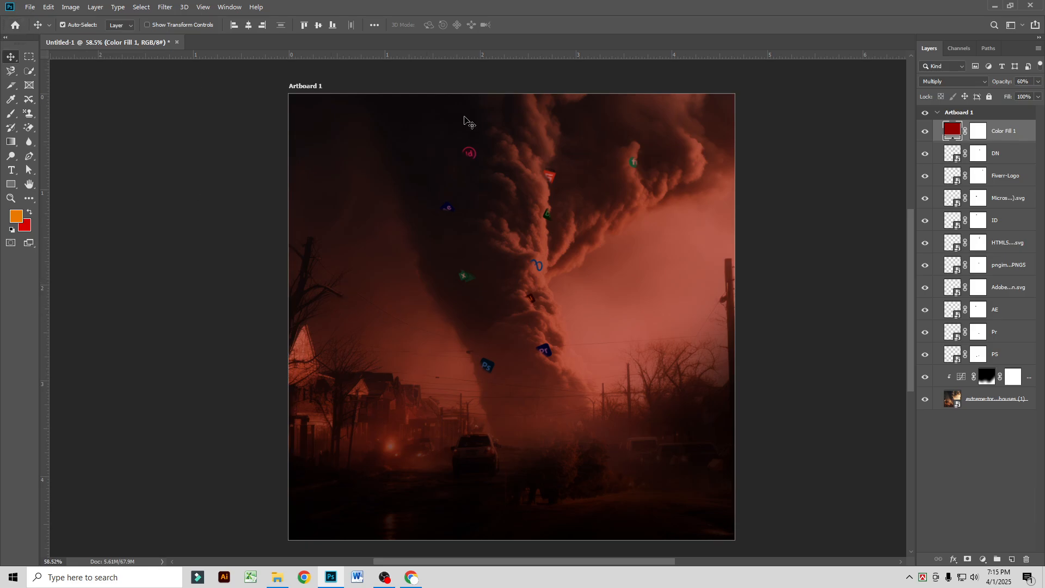
Step: Hide the Color Fill 1 layer and place the Figma logo image from the Icon Logo folder as an embedded layer
left_click(926, 131)
left_click(30, 7)
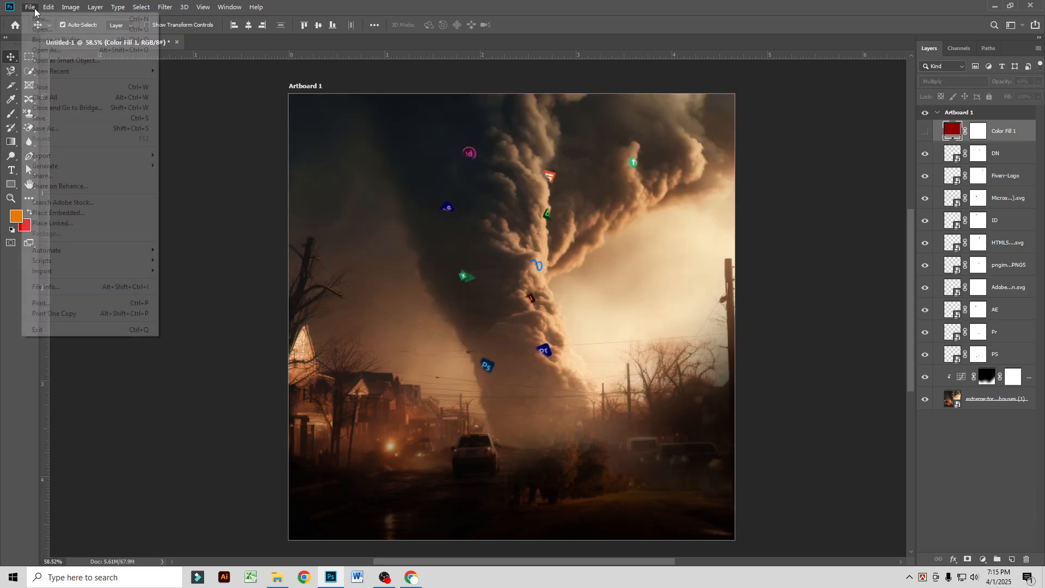
left_click(86, 215)
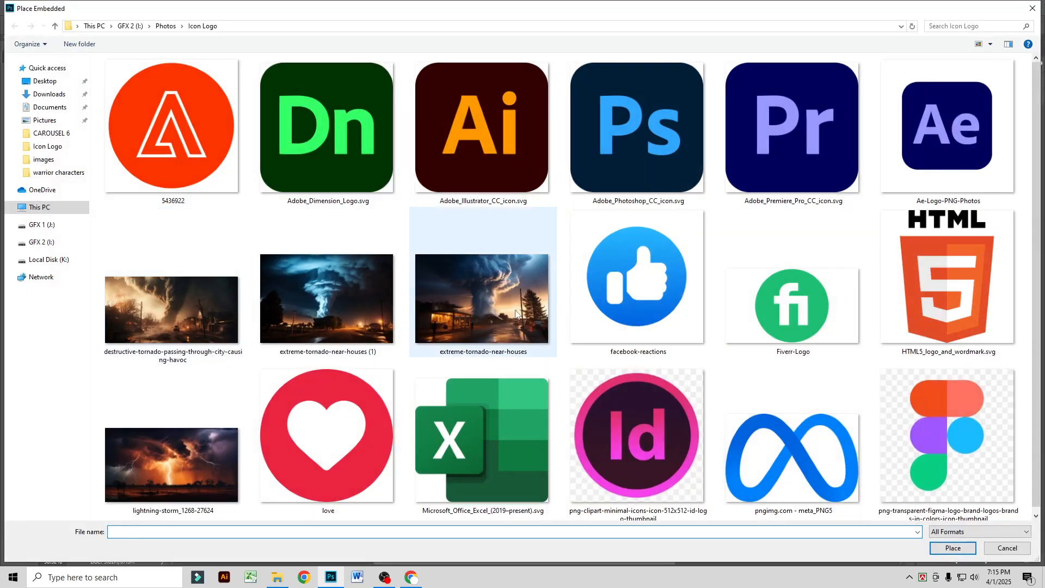
left_click(893, 429)
double_click(893, 429)
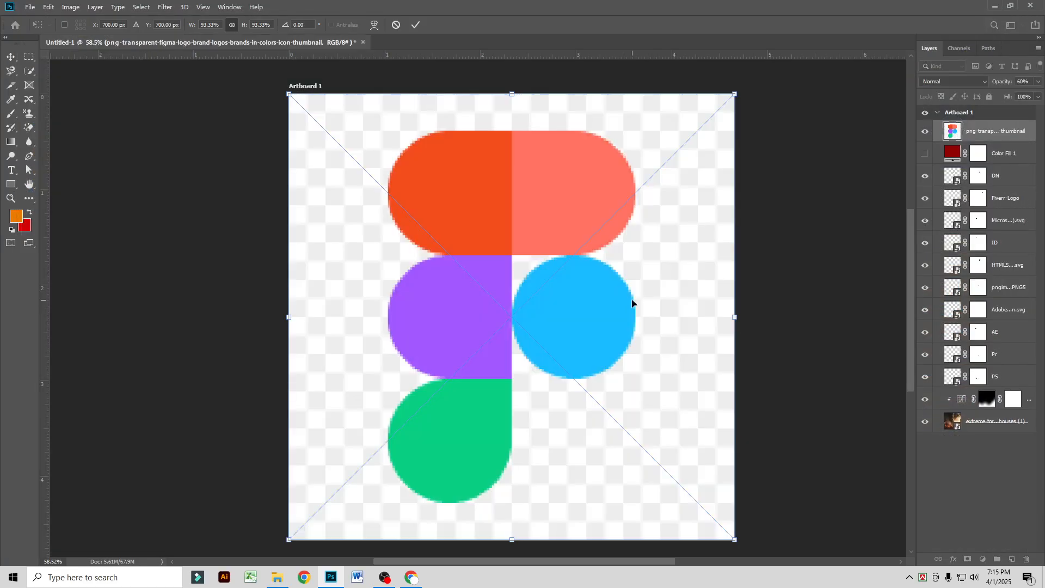
key("Return")
Step: Rasterize the Figma logo layer and erase its checkered background with the Magic Eraser, keeping all the coloured shapes
left_click(30, 128)
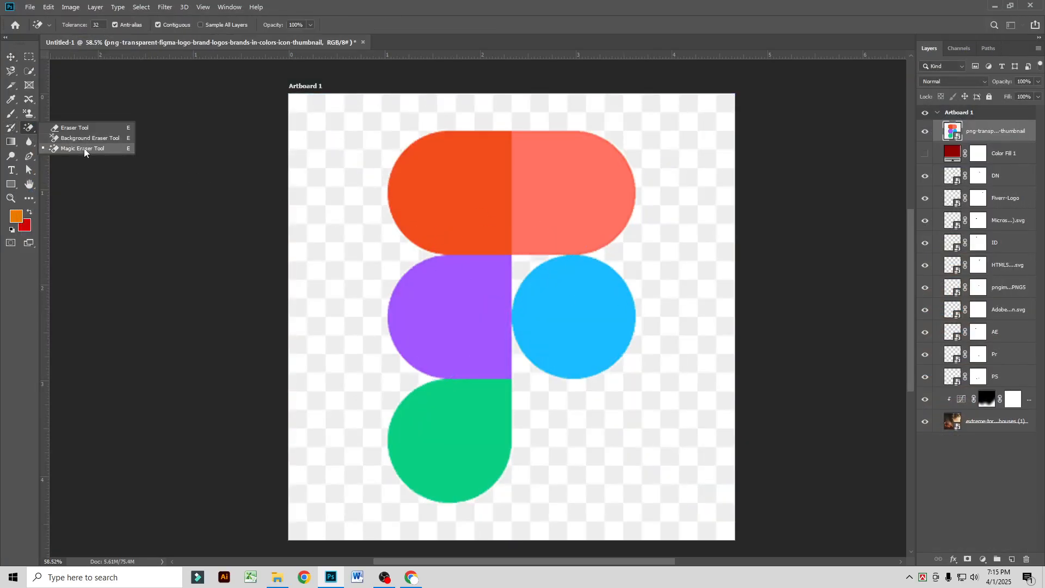
left_click(83, 148)
left_click(362, 230)
key("Return")
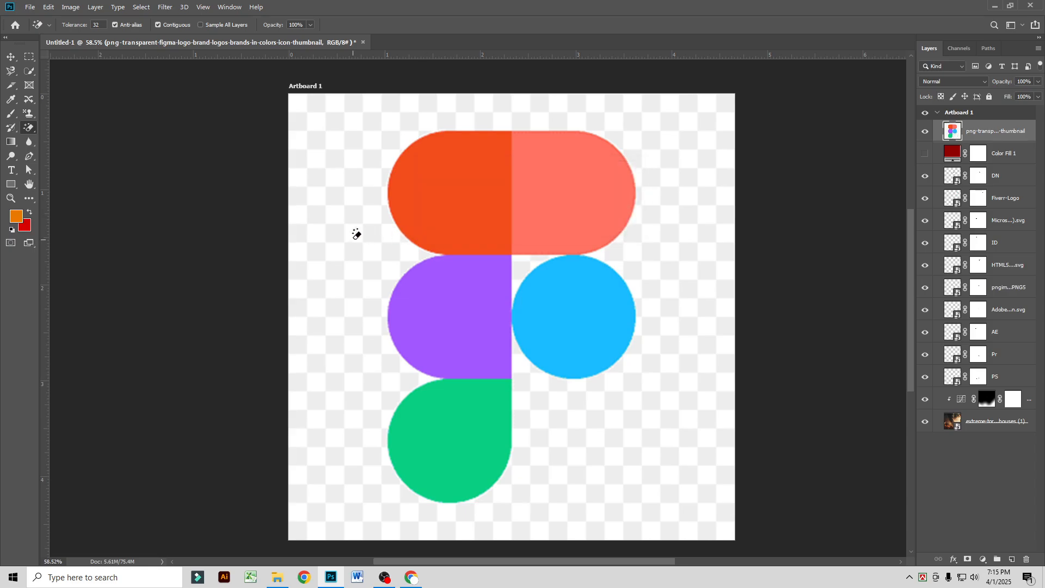
left_click(354, 230)
left_click(528, 258)
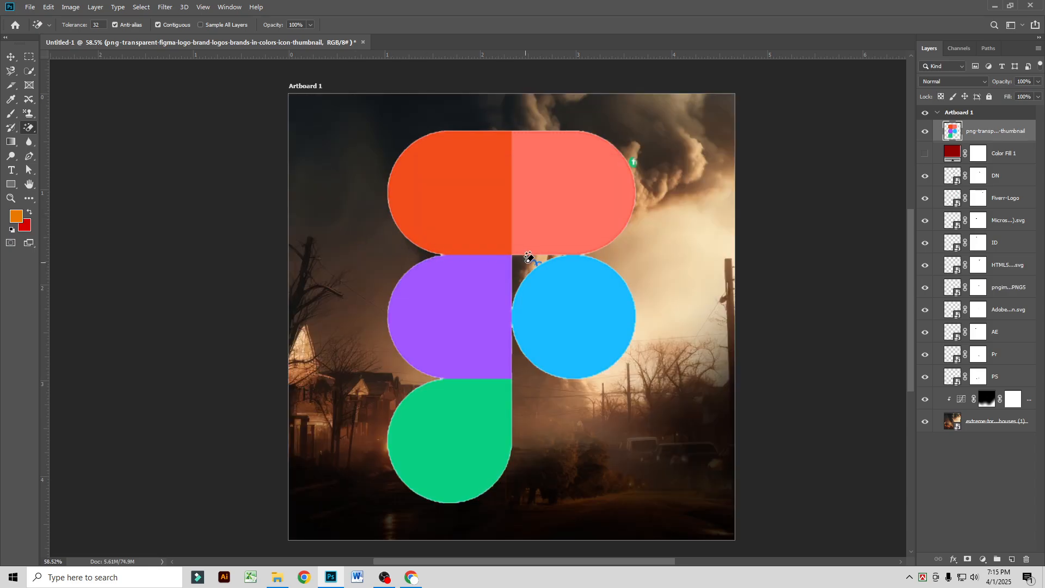
left_click(594, 270)
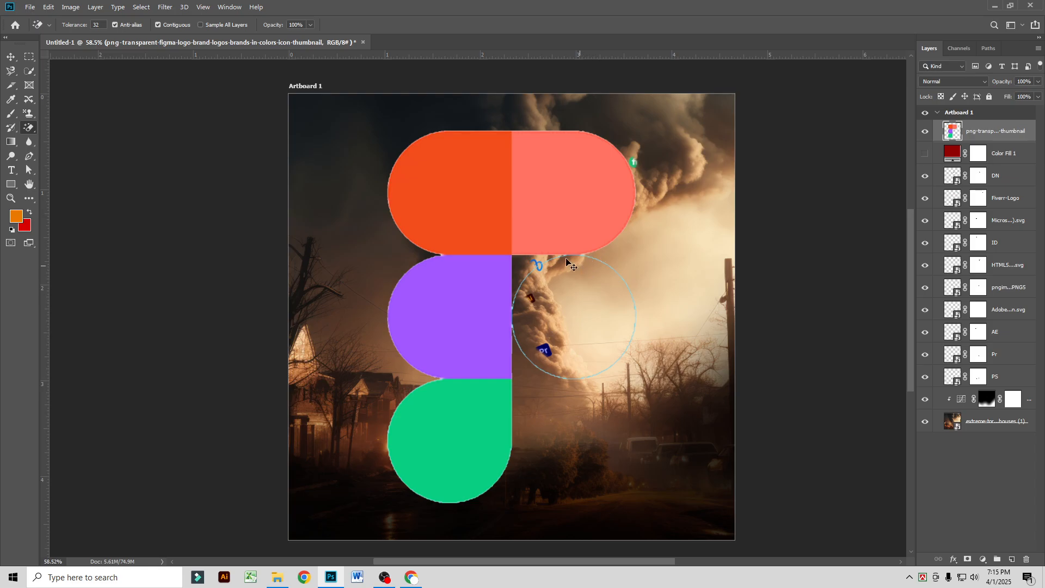
key("ctrl+z")
Step: Convert the Figma logo layer to a Smart Object
left_click(10, 57)
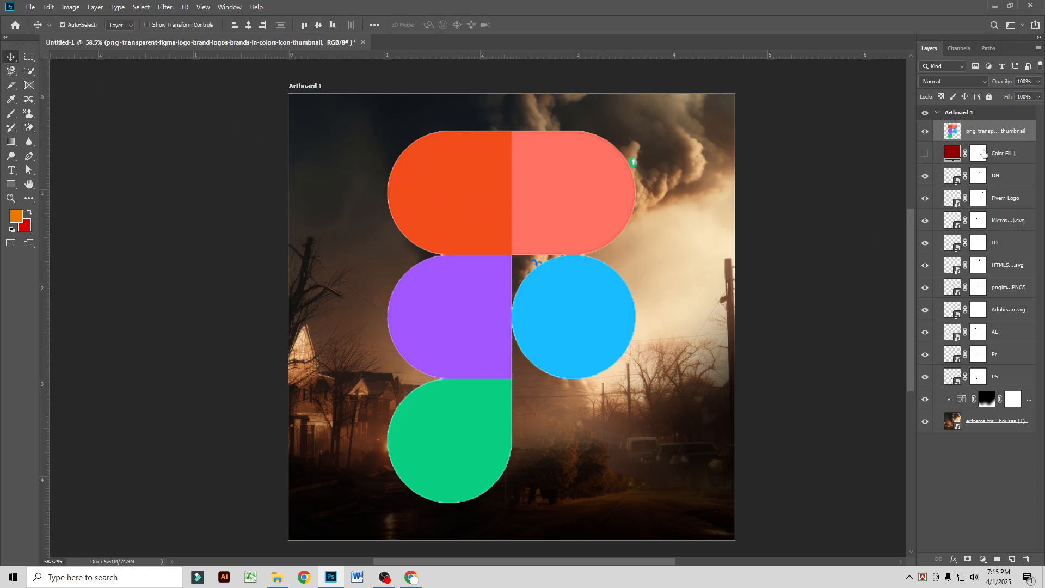
right_click(987, 136)
left_click(901, 264)
Step: Scale the Figma logo to about 4.66%, rotate it about 20 degrees and place it near the top of the funnel
key("ctrl+t")
left_click_drag(635, 316, 419, 373)
left_click_drag(423, 297, 392, 325)
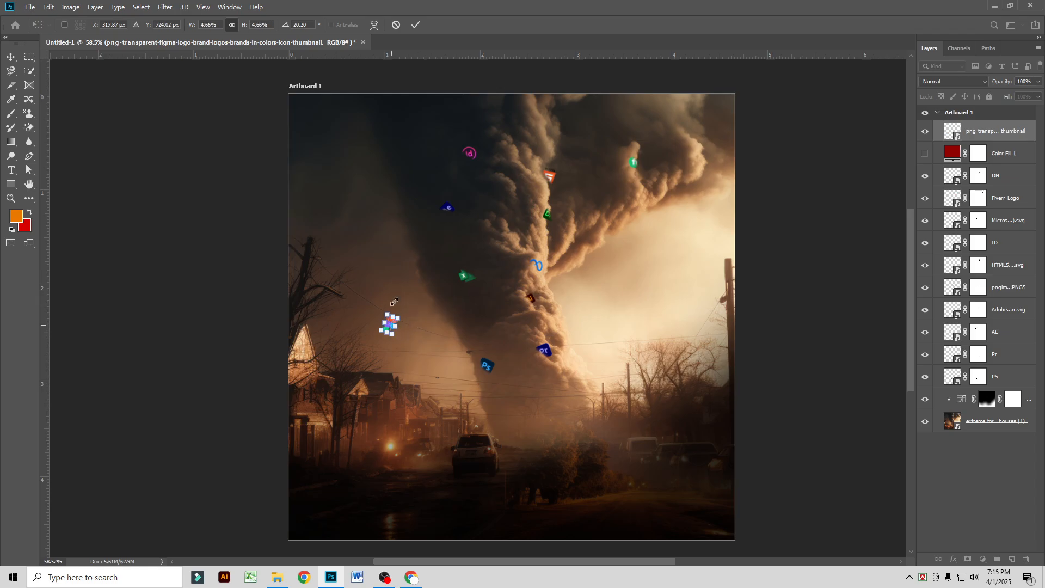
left_click(415, 24)
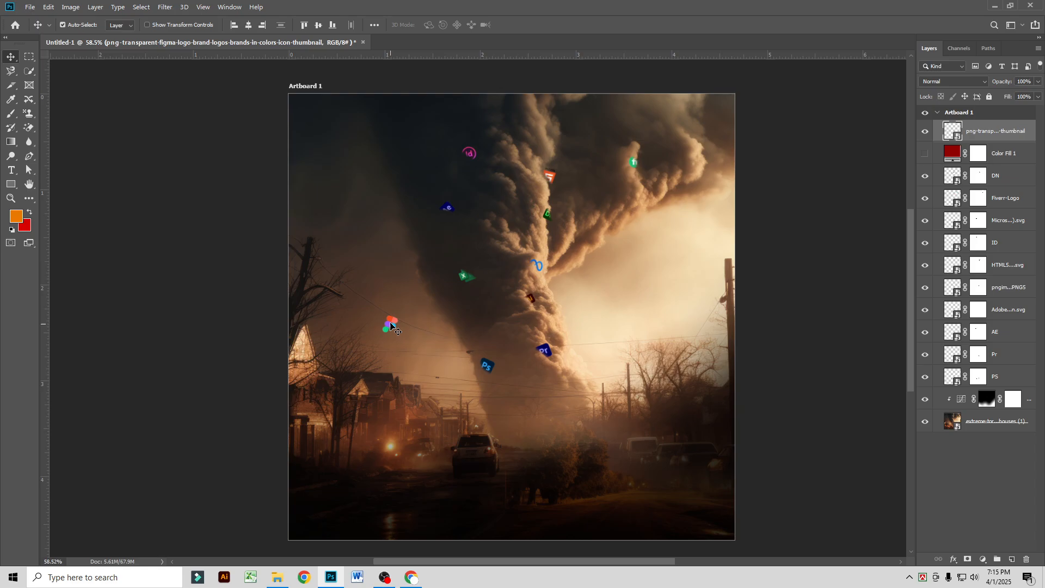
left_click_drag(390, 325, 553, 118)
Step: Add a layer mask to the Figma logo layer and paint out the logo's lower-left part
scroll(563, 111, "up", 3)
left_click(968, 560)
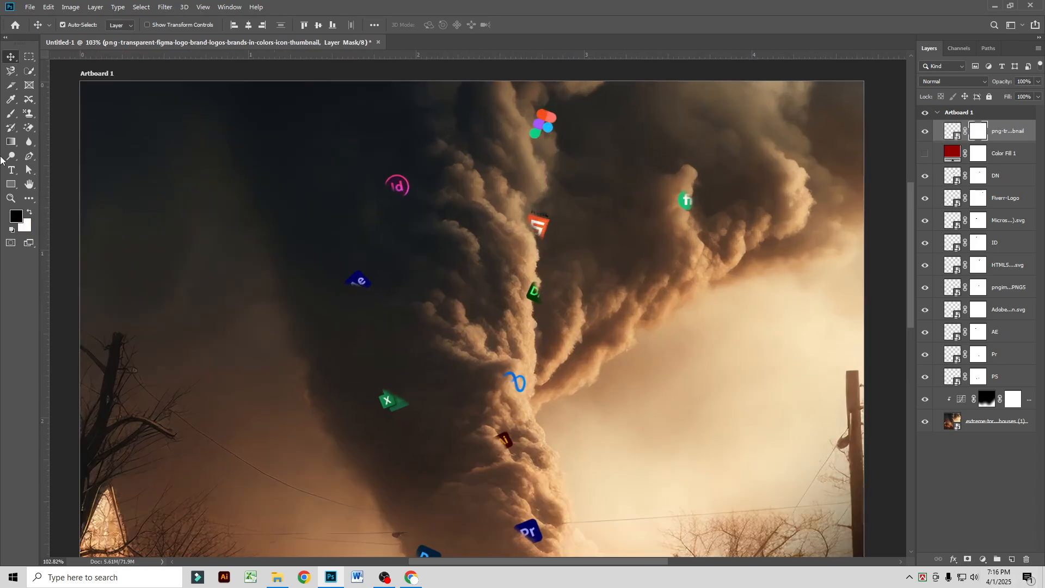
left_click(11, 113)
left_click_drag(522, 128, 541, 138)
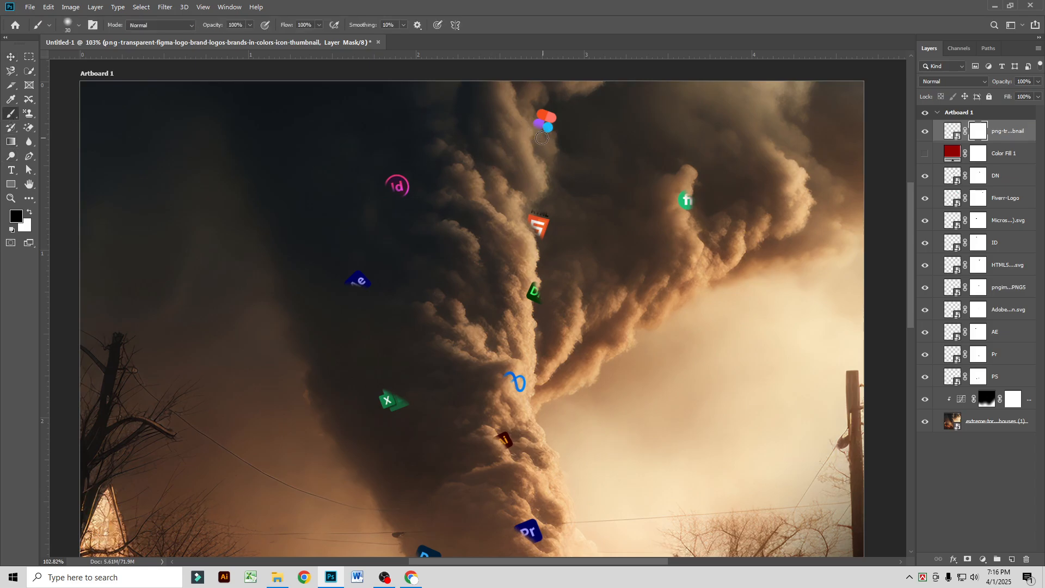
left_click(11, 56)
Step: Make the Color Fill 1 layer visible again to tint the scene red
scroll(621, 349, "down", 5)
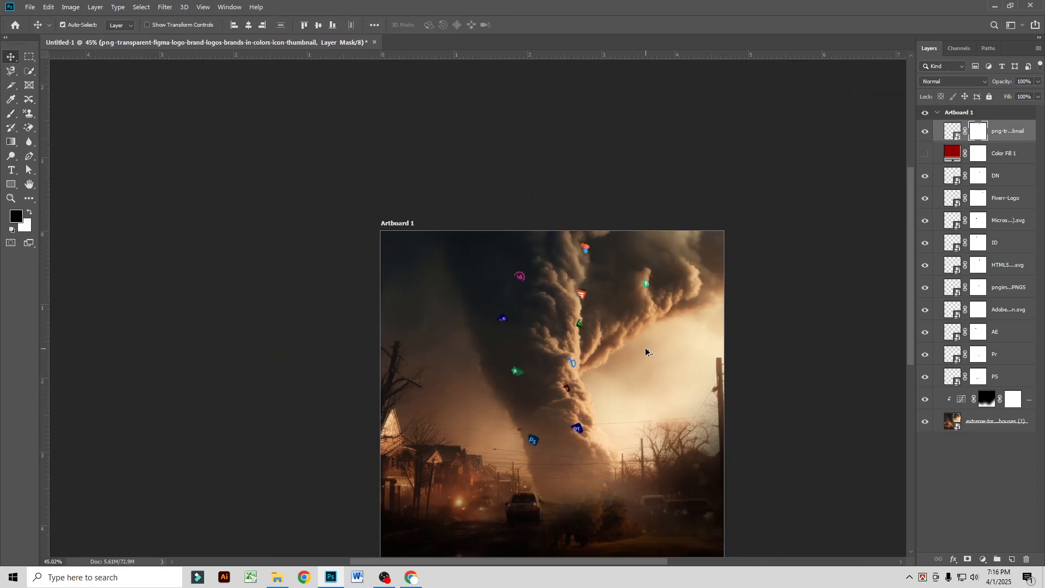
left_click(926, 153)
scroll(640, 347, "down", 1)
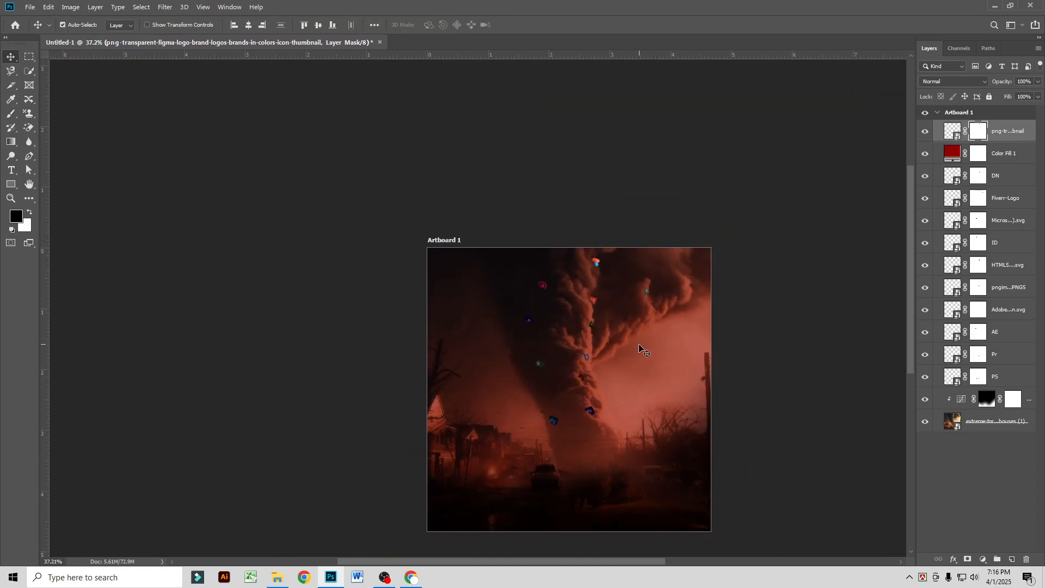
left_click_drag(626, 338, 561, 245)
scroll(543, 260, "up", 2)
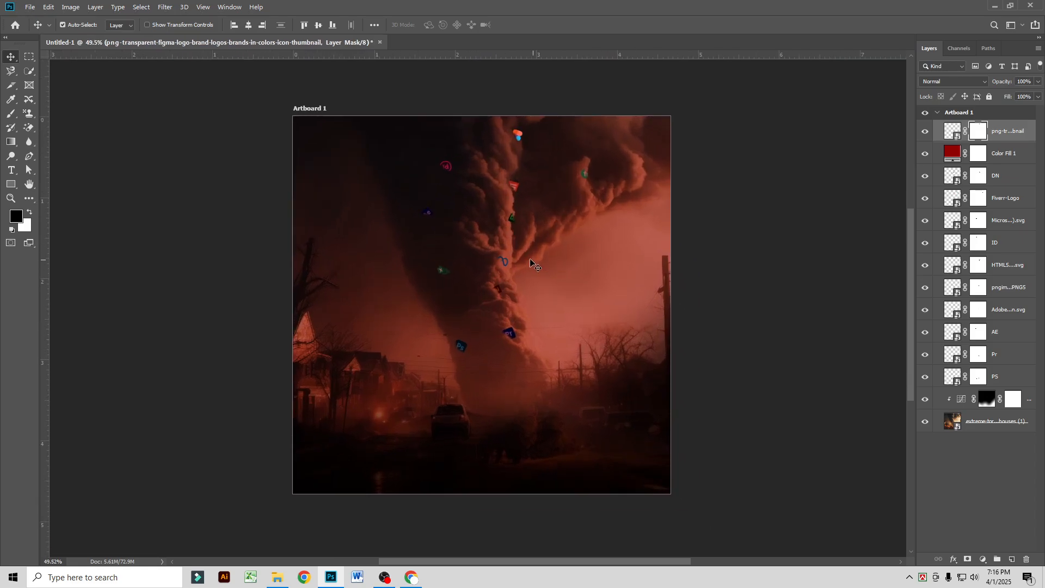
scroll(518, 321, "up", 2)
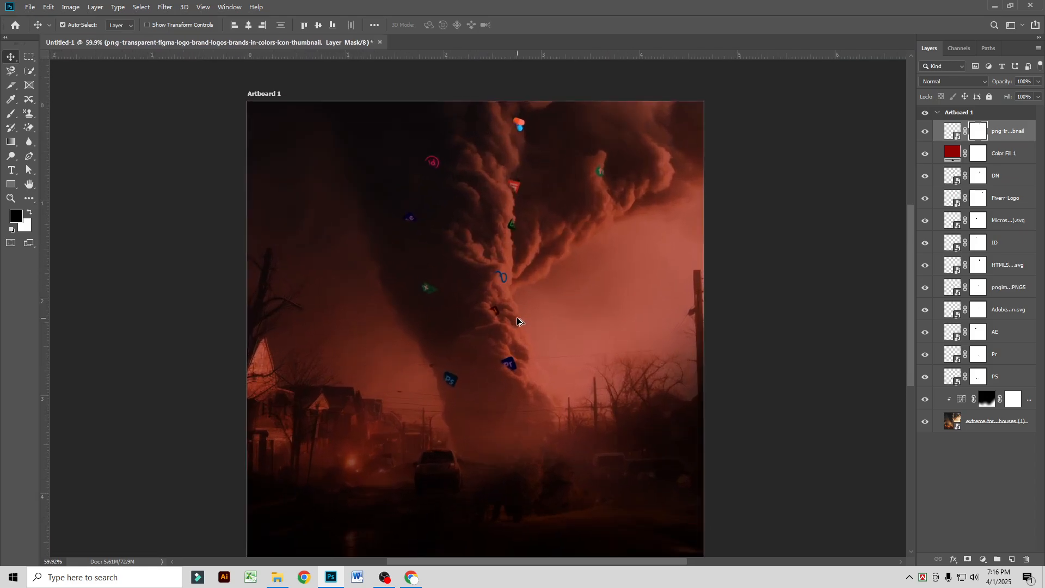
scroll(518, 322, "down", 1)
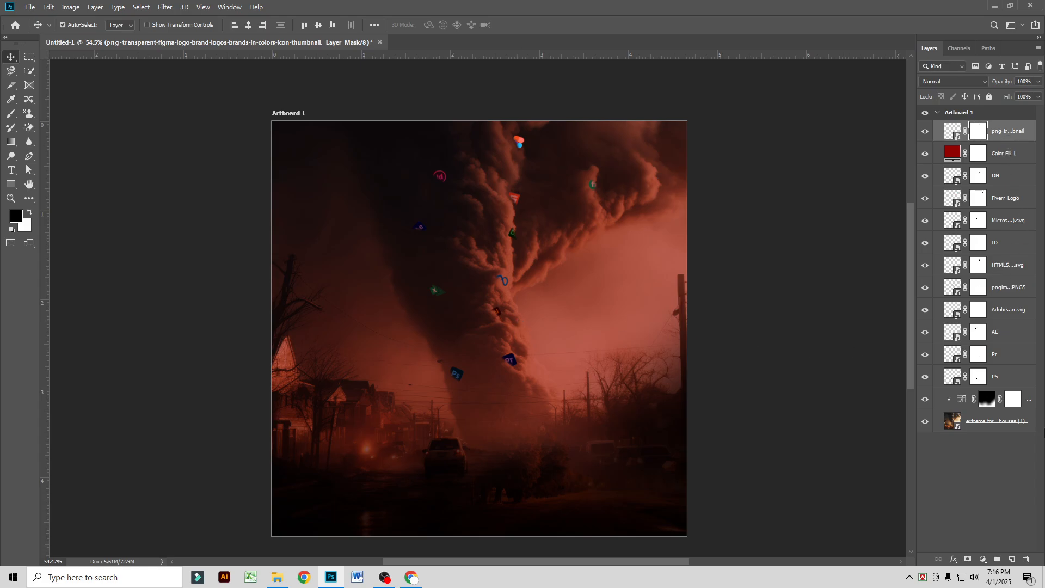
Step: Add a Curves adjustment clipped to a new empty layer and lower its white end point to about half output
left_click(1011, 559)
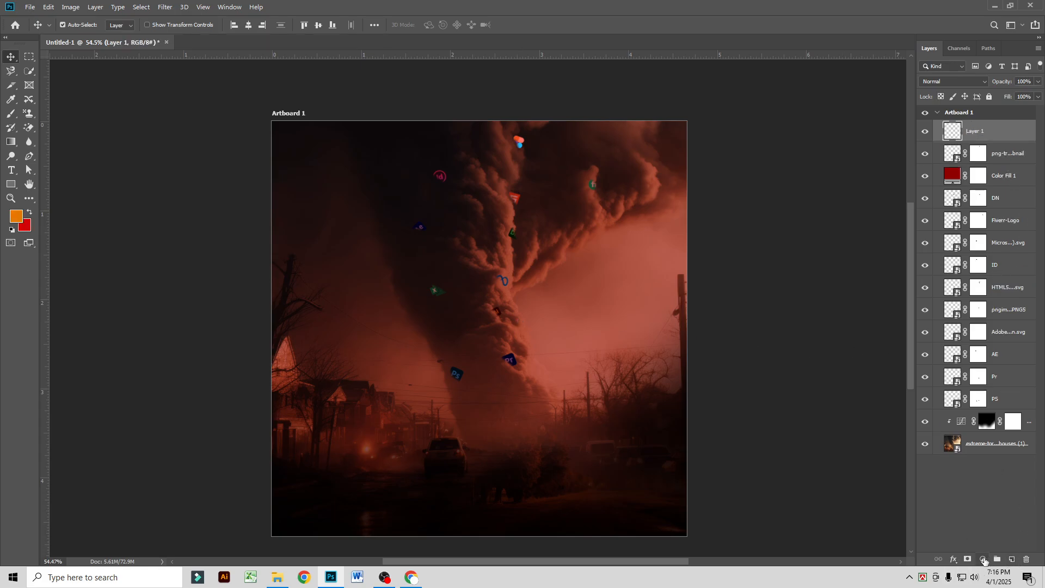
left_click(982, 559)
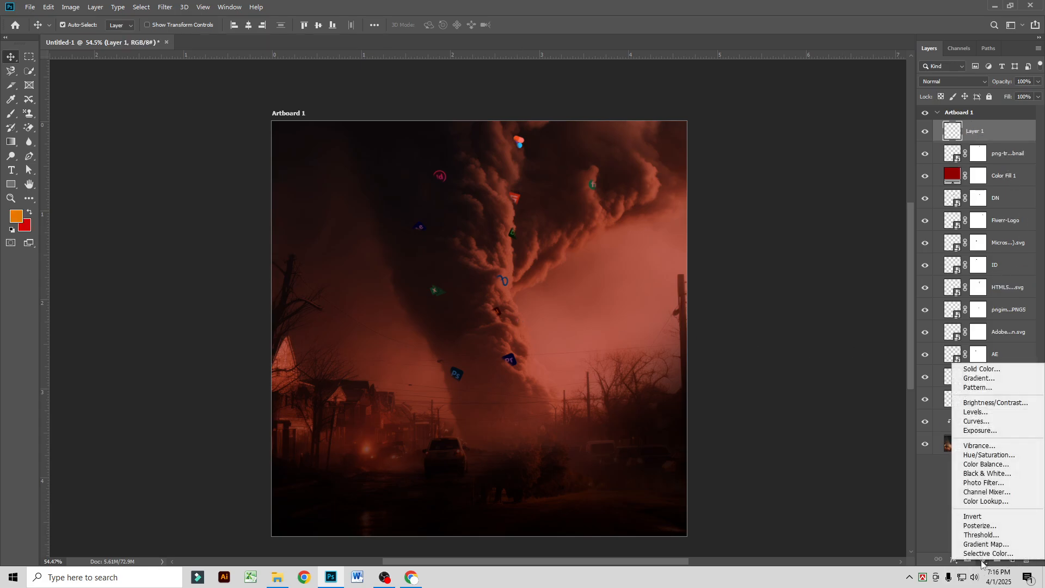
left_click(979, 421)
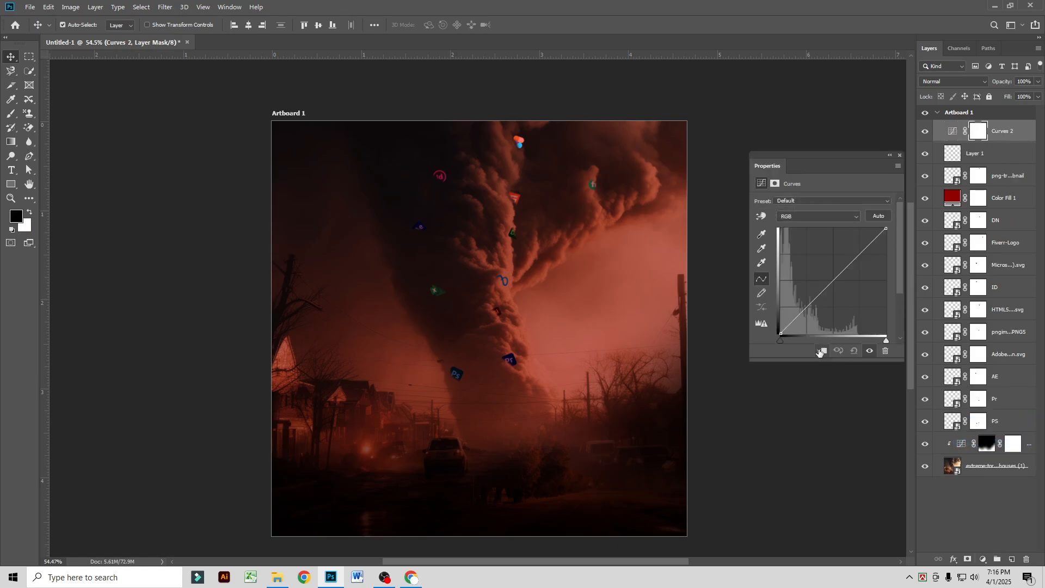
left_click(820, 352)
left_click_drag(886, 228, 887, 279)
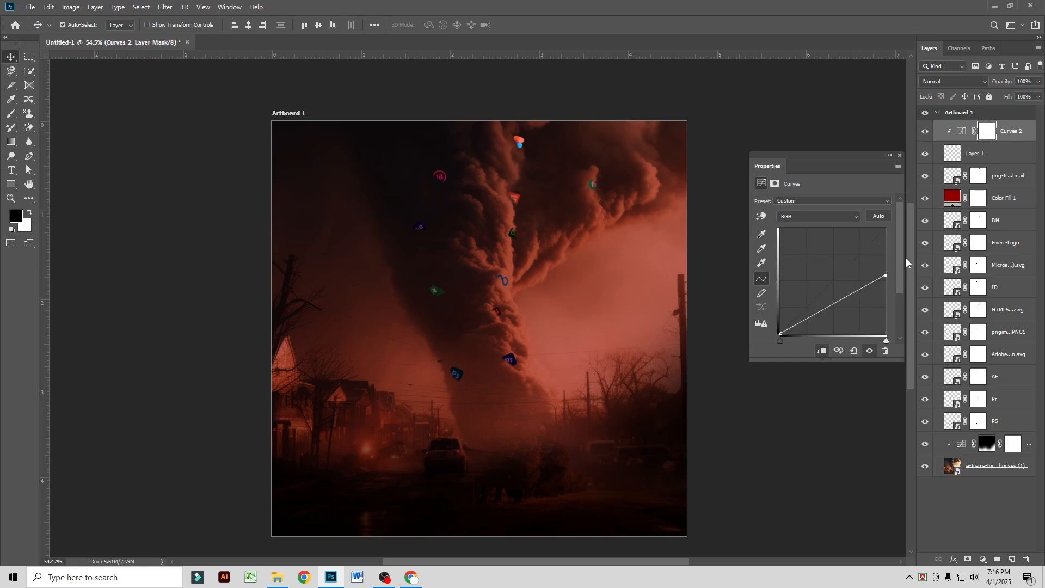
Step: Delete the empty Layer 1 beneath the Curves 2 adjustment so the darkening applies to the whole image
left_click(926, 154)
left_click(926, 154)
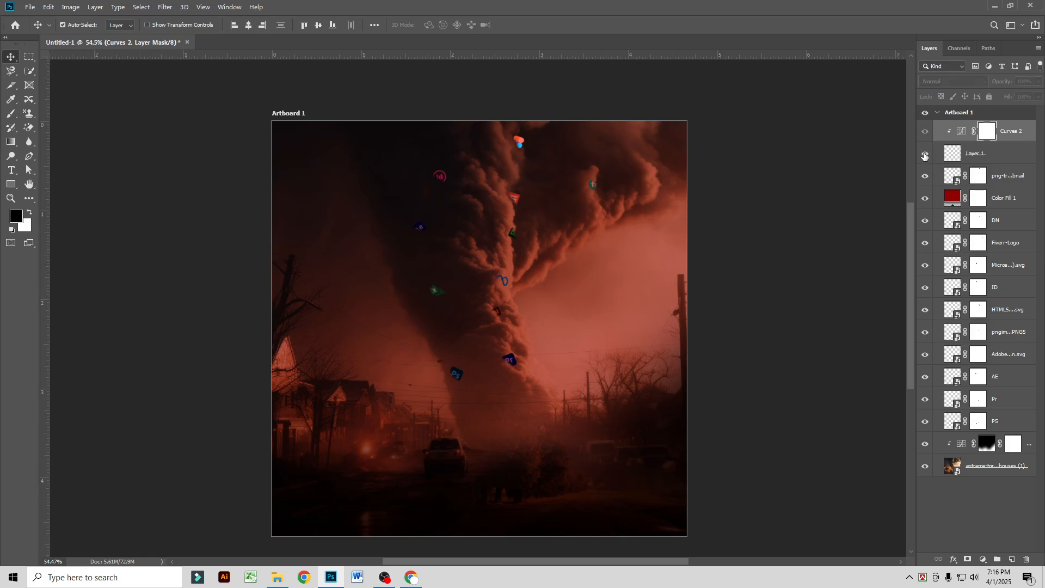
left_click_drag(1005, 128, 1026, 559)
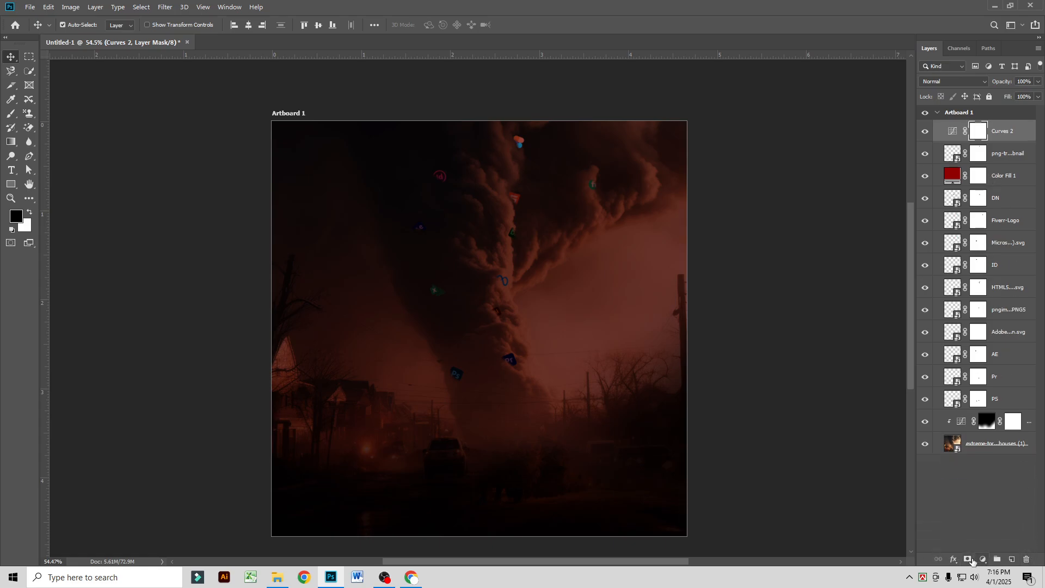
Step: Add an inverted black mask to Curves 2 and paint the darkening back over the image's left side with a soft white 600–700 px brush
left_click(969, 560)
key("ctrl+i")
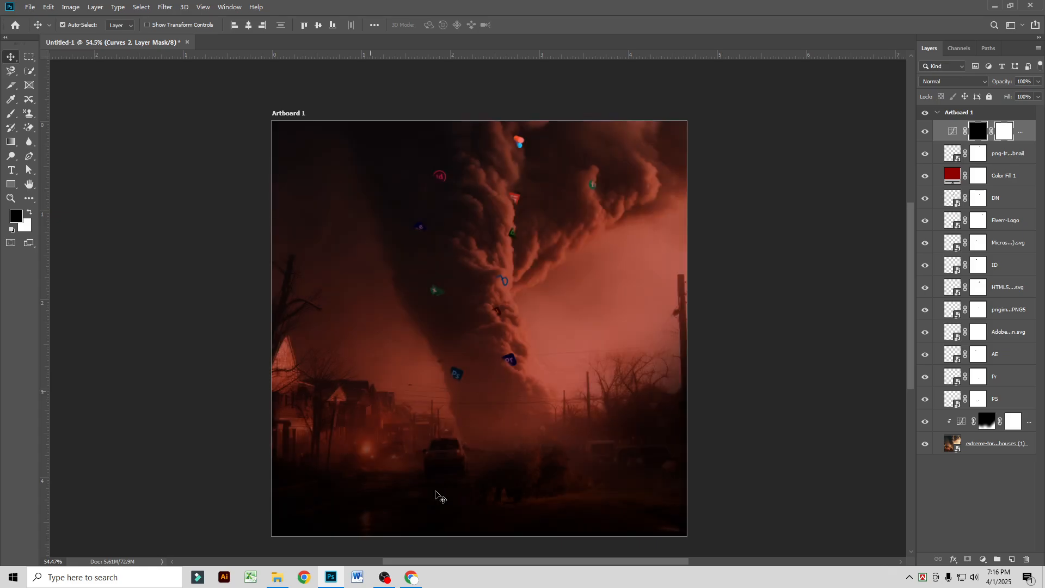
scroll(145, 233, "down", 1)
left_click(10, 114)
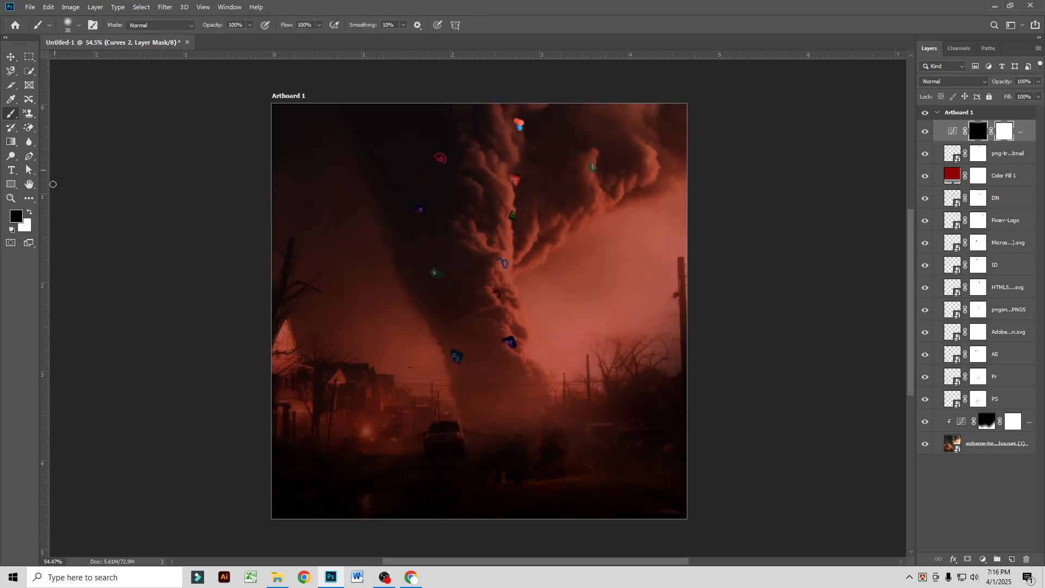
left_click(30, 213)
key("bracketright")
key("bracketright")
key("bracketright")
key("bracketright")
key("bracketright")
key("bracketright")
key("bracketright")
key("bracketright")
key("bracketright")
key("bracketright")
key("bracketright")
key("bracketright")
key("bracketright")
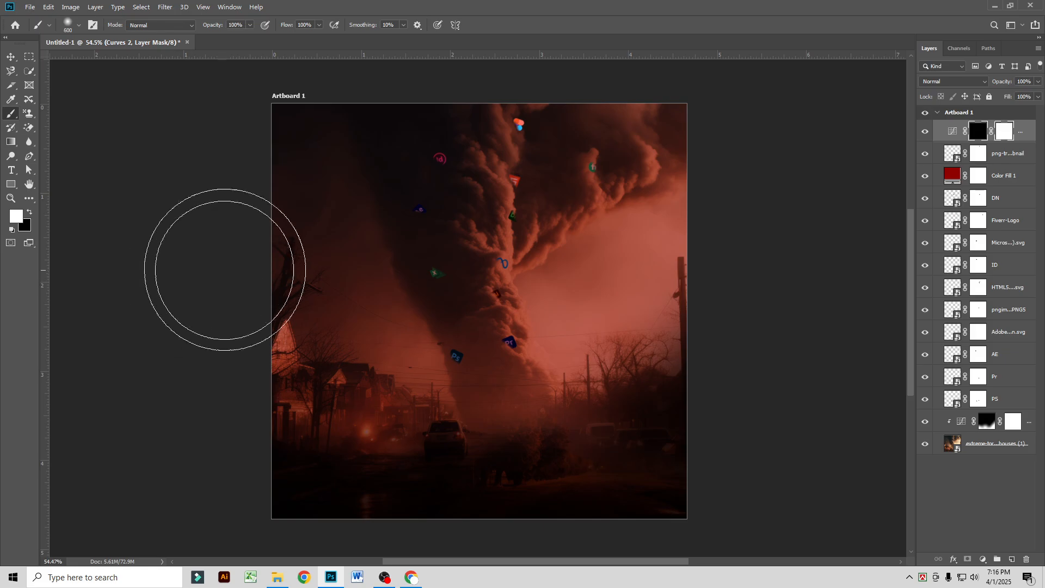
mouse_move(224, 269)
left_mouse_down()
mouse_move(270, 450)
mouse_move(327, 524)
left_mouse_up()
key("bracketright")
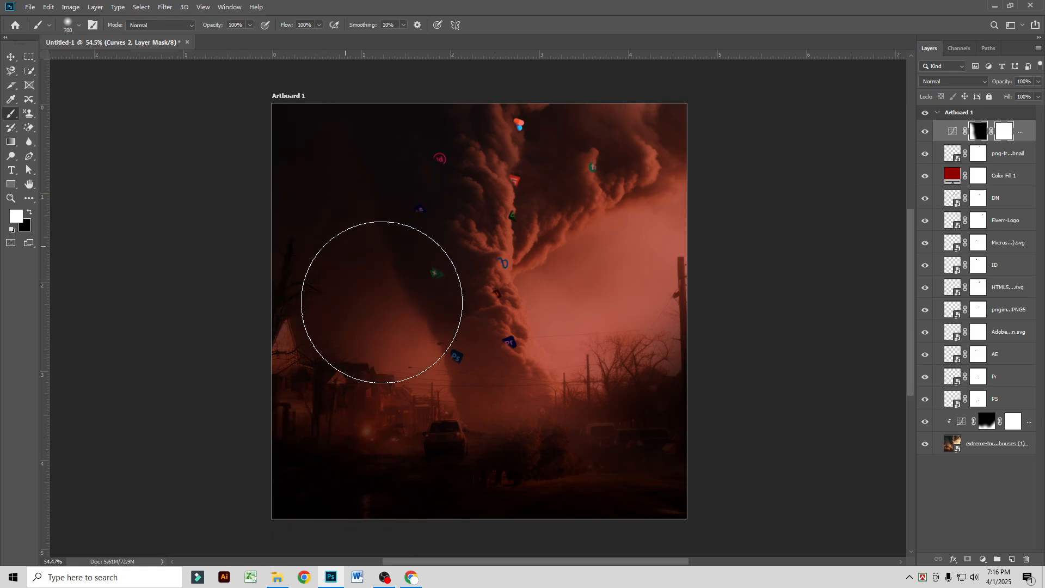
mouse_move(381, 302)
left_mouse_down()
mouse_move(433, 396)
mouse_move(299, 273)
left_mouse_up()
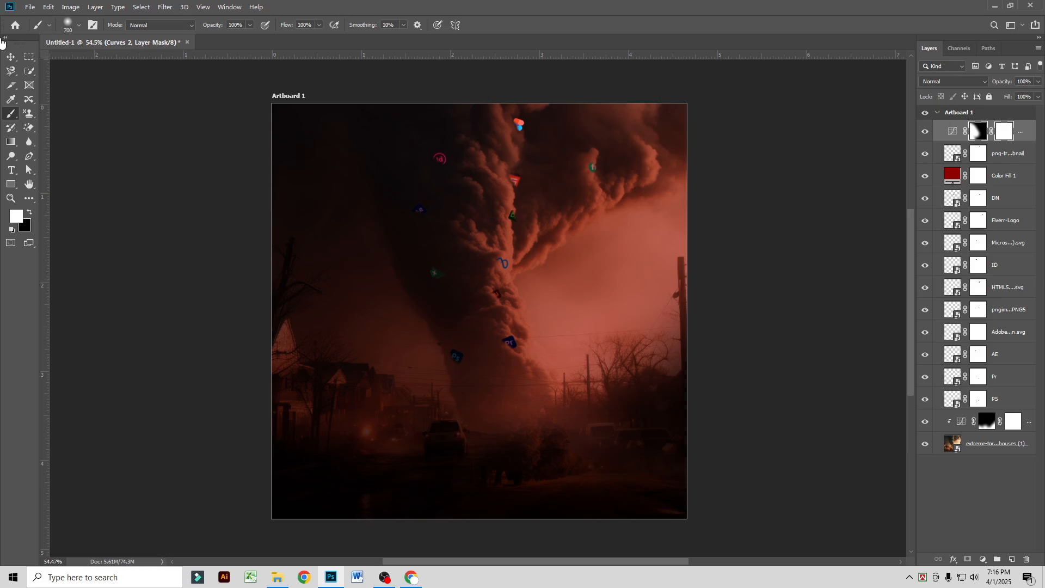
left_click(11, 57)
scroll(428, 249, "down", 1)
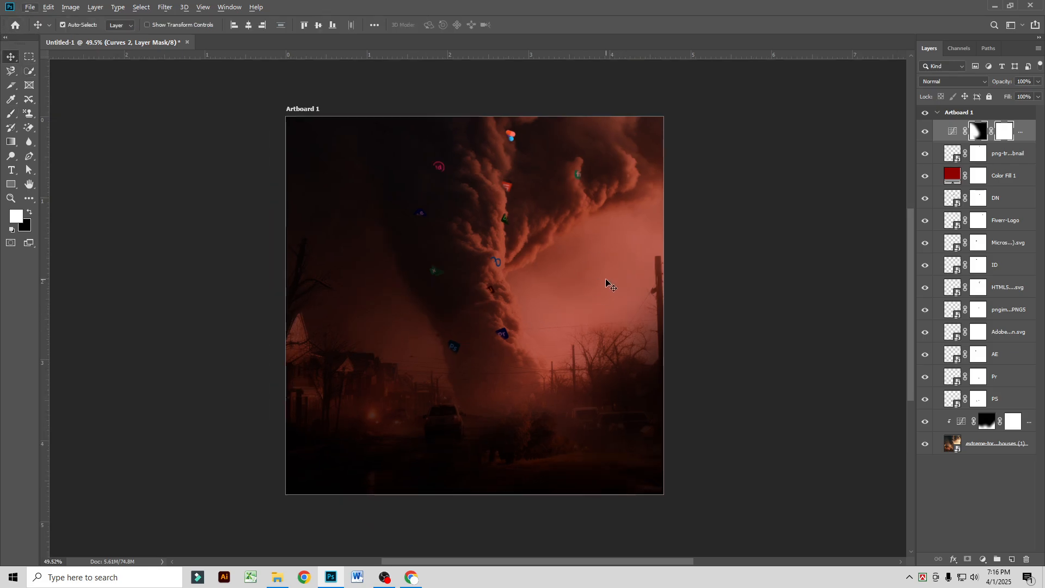
scroll(481, 318, "up", 3)
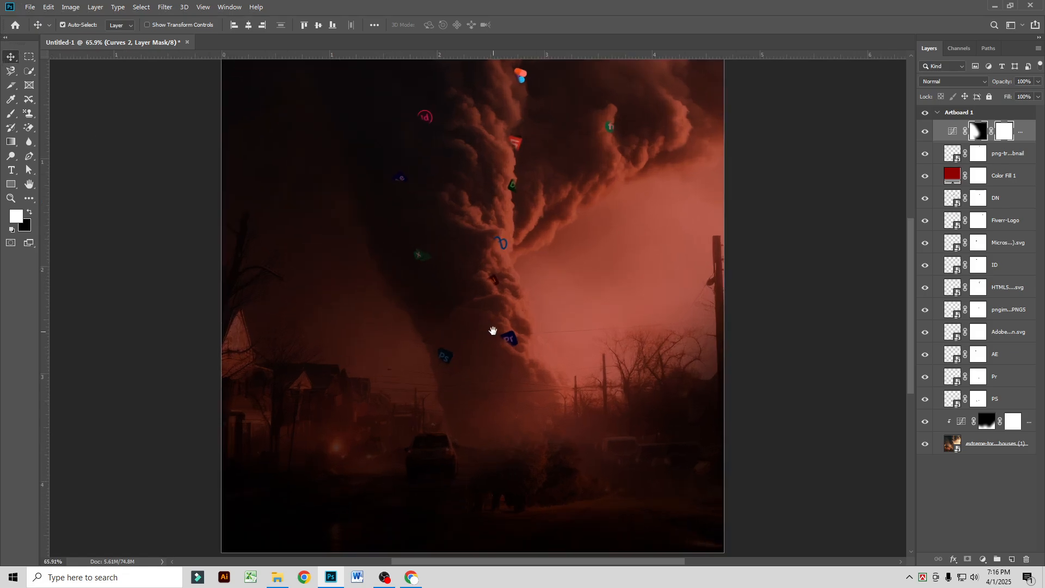
left_click_drag(490, 329, 464, 310)
scroll(466, 313, "down", 2)
scroll(464, 322, "down", 1)
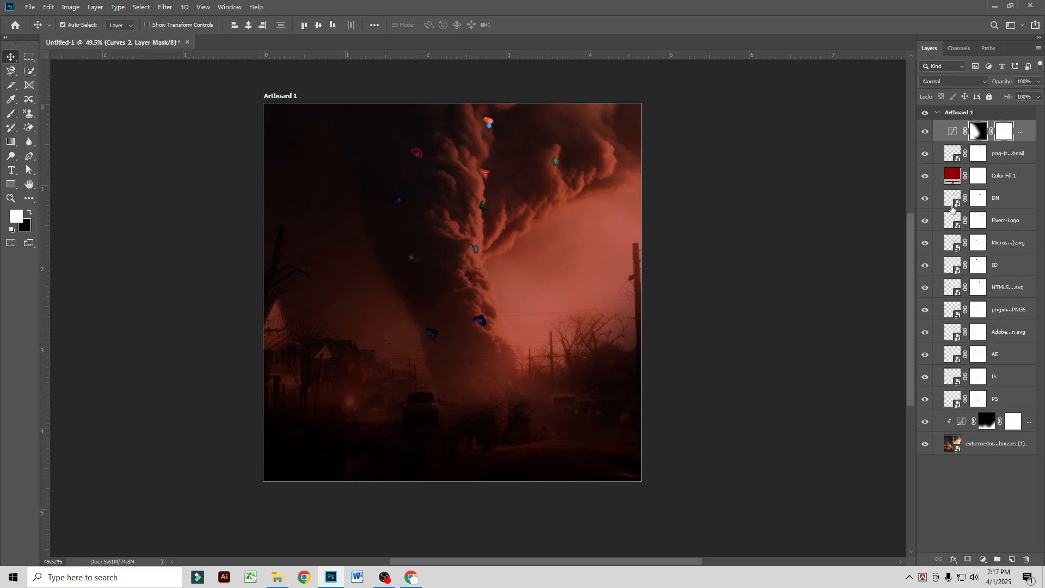
Step: Set the Figma logo layer's opacity to 69%
left_click(926, 154)
left_click(1014, 151)
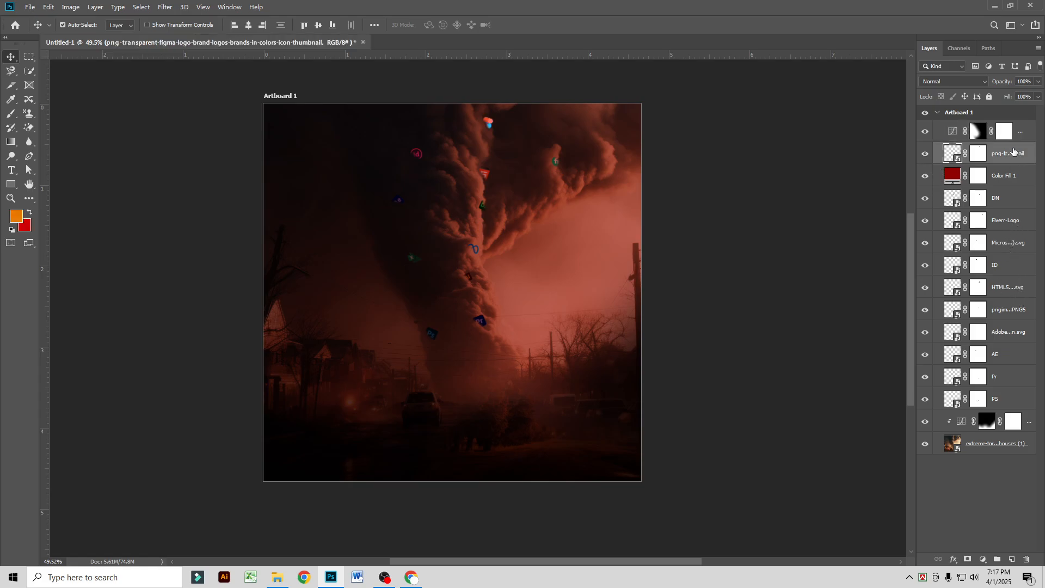
left_click_drag(1005, 84, 1005, 82)
Step: Set the Type tool's font to Hind Siliguri
scroll(458, 280, "up", 1)
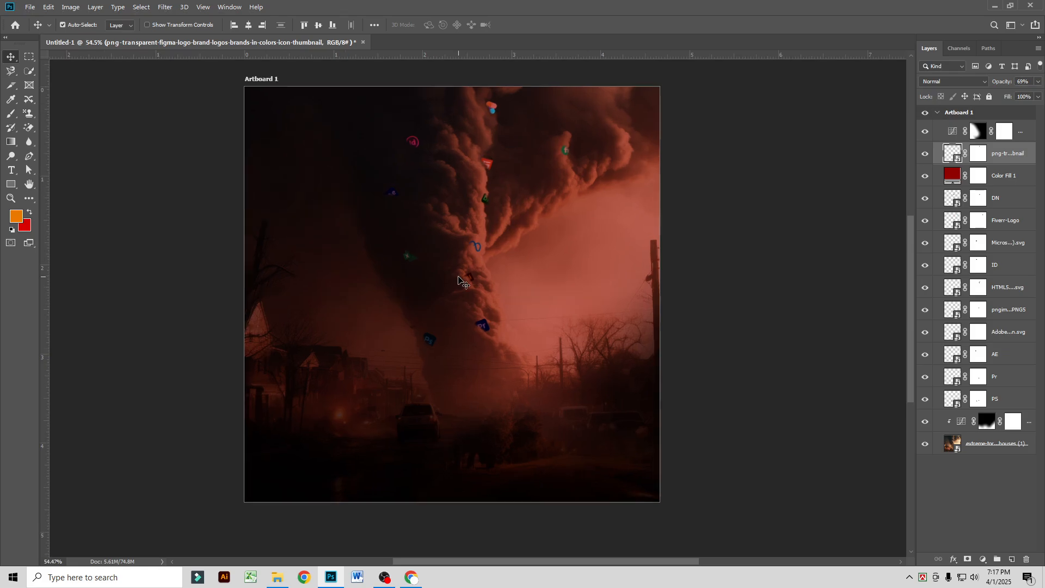
scroll(452, 442, "up", 2)
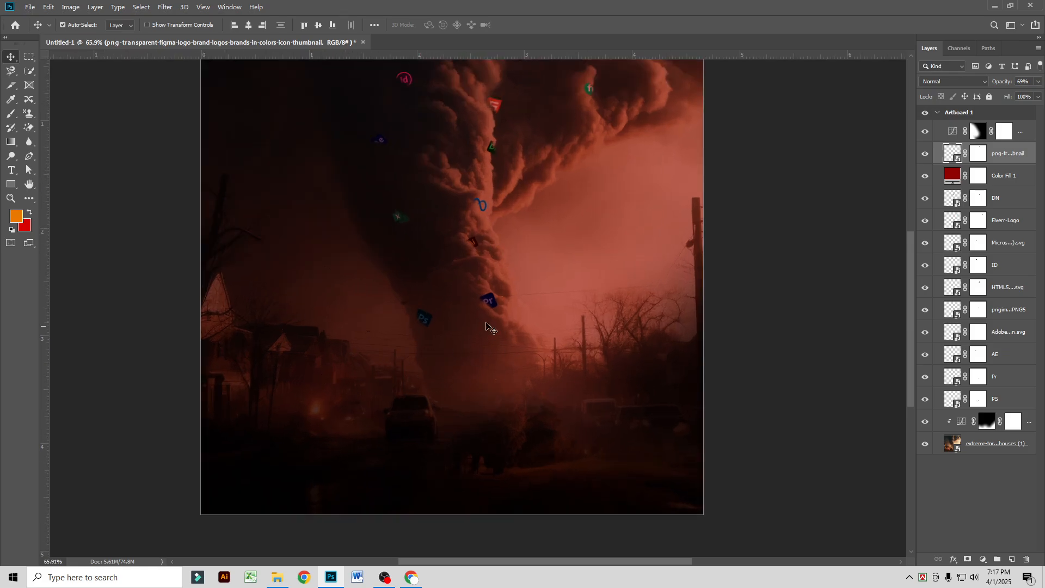
left_click(11, 171)
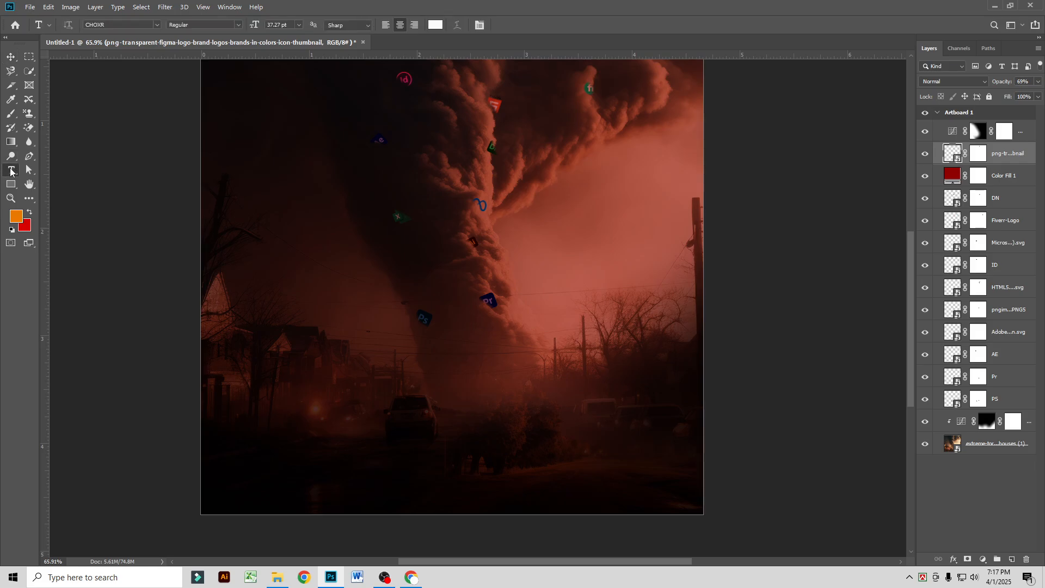
left_click(157, 25)
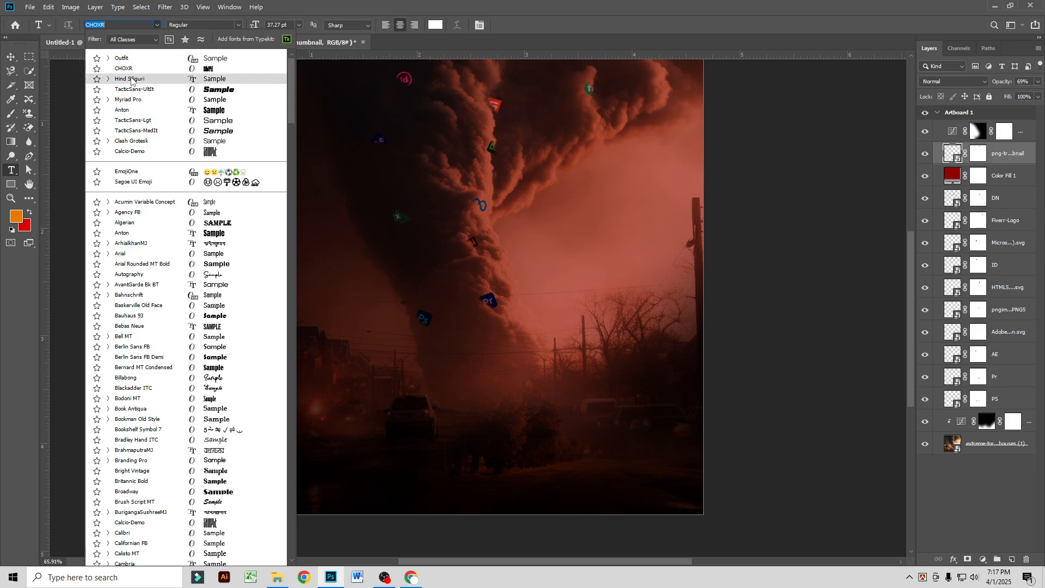
left_click(133, 80)
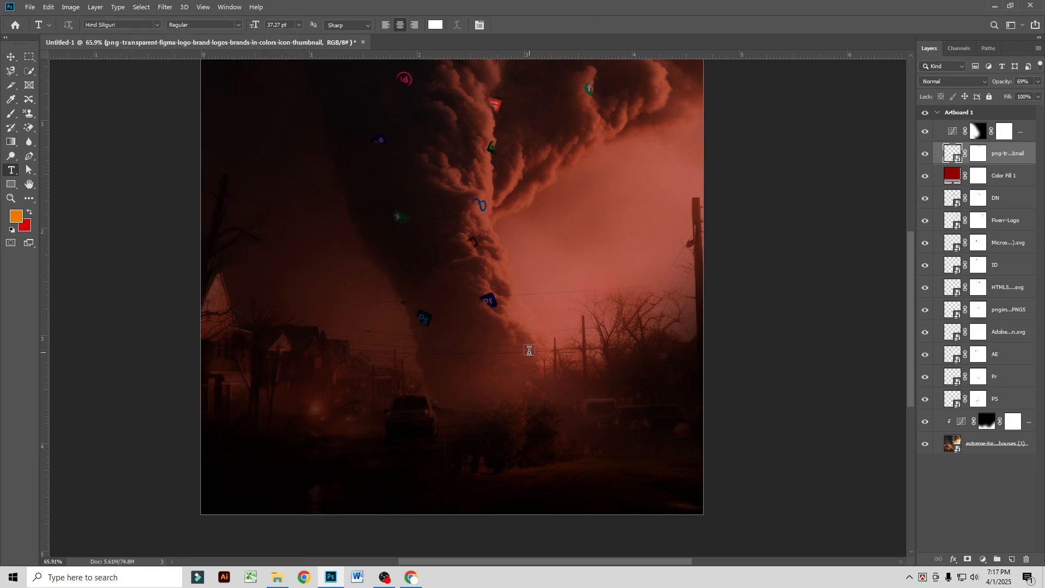
Step: On a new layer above Curves 2, add the text "ক্যারিয়ারে এগিয়ে যেতে" using the Bangla keyboard
left_click(1023, 140)
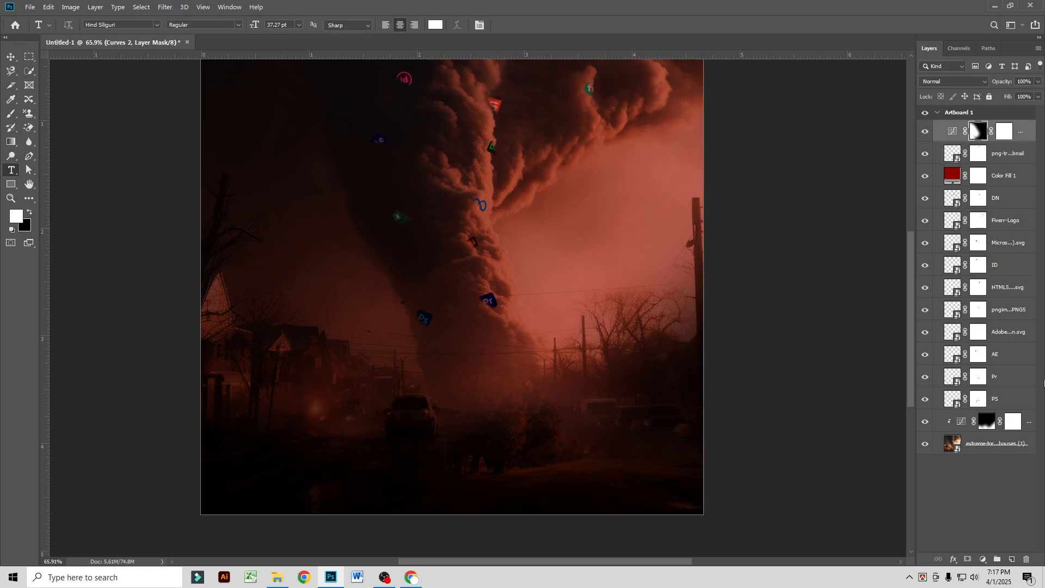
left_click(1012, 559)
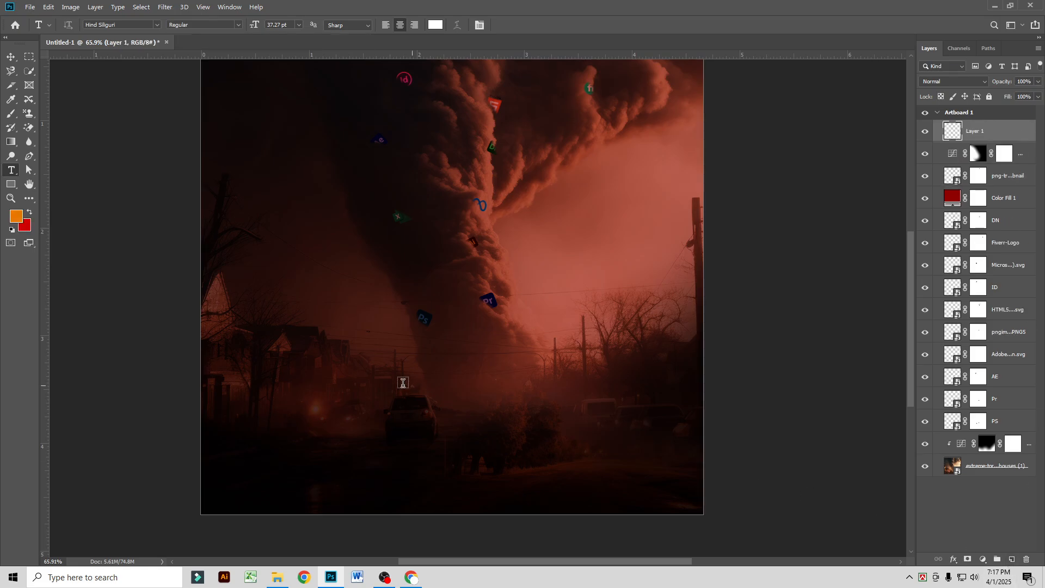
left_click(296, 393)
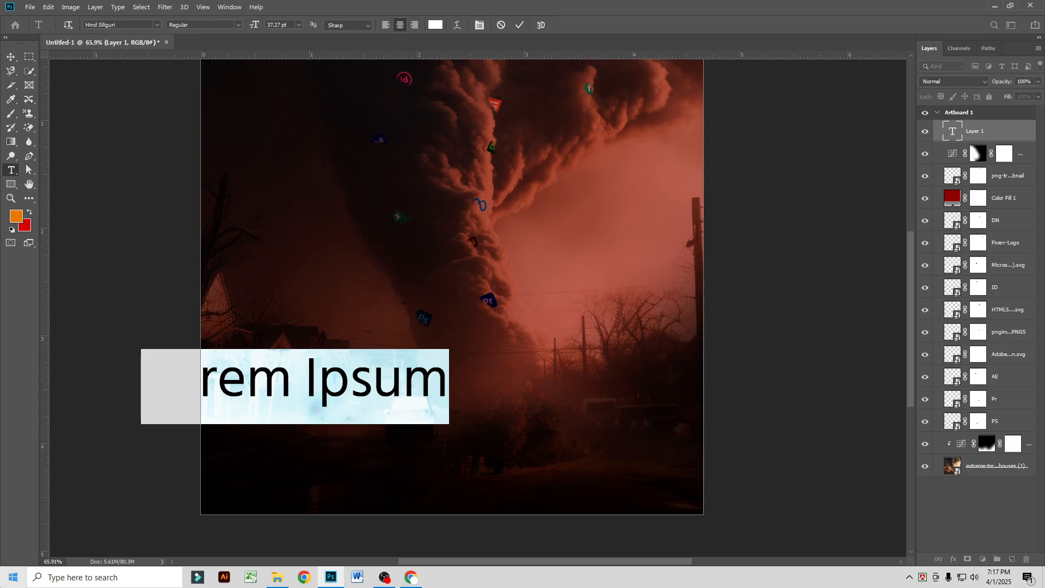
left_click(13, 577)
left_click(87, 409)
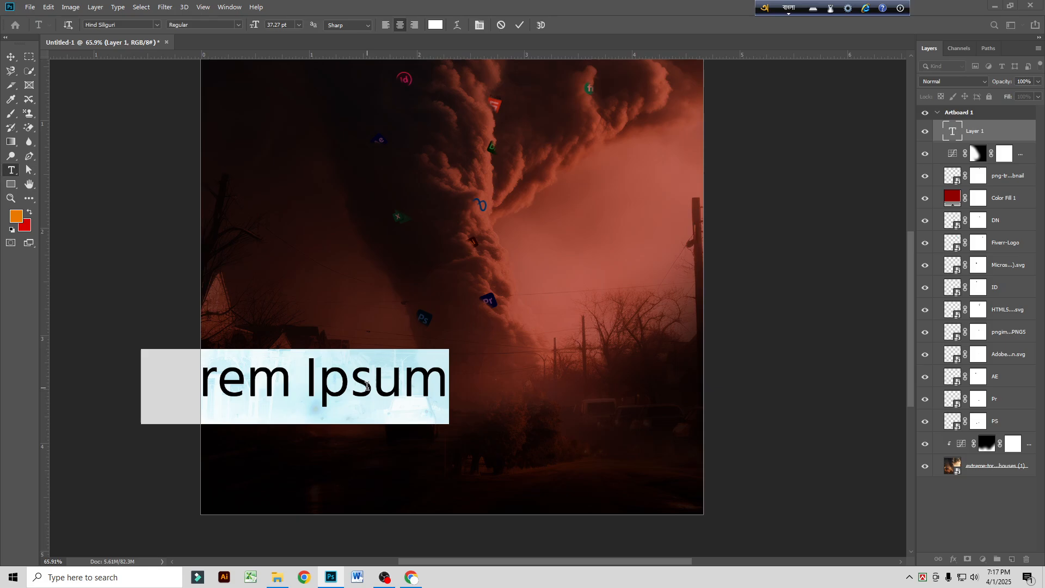
type("kZAriyar")
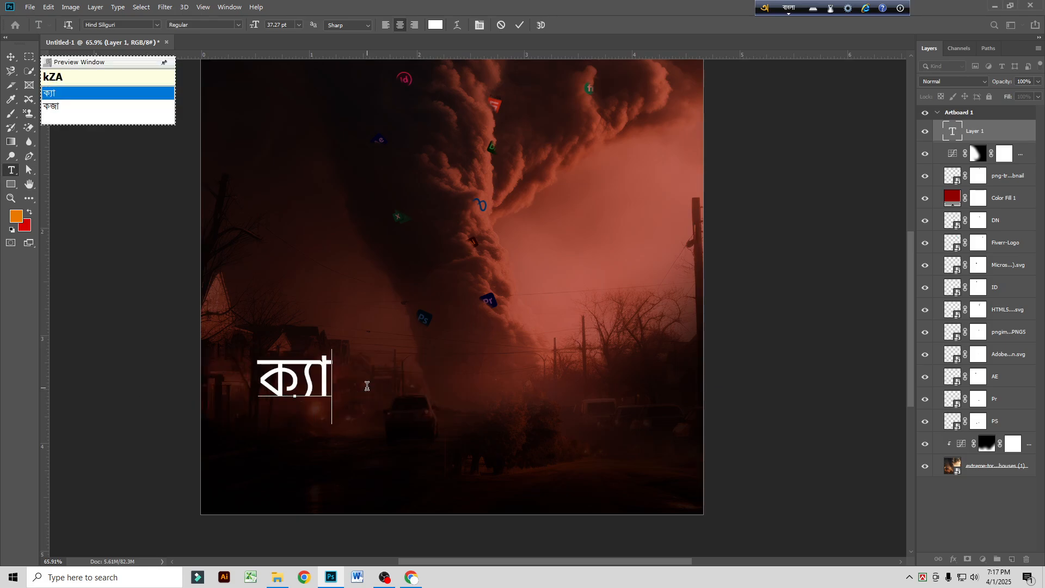
type("e")
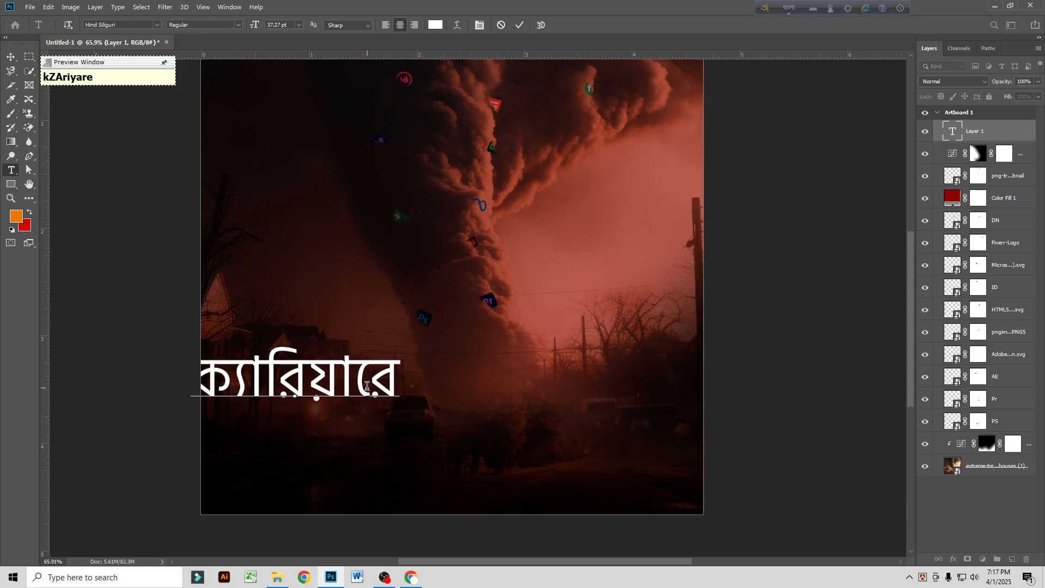
type(" egiye")
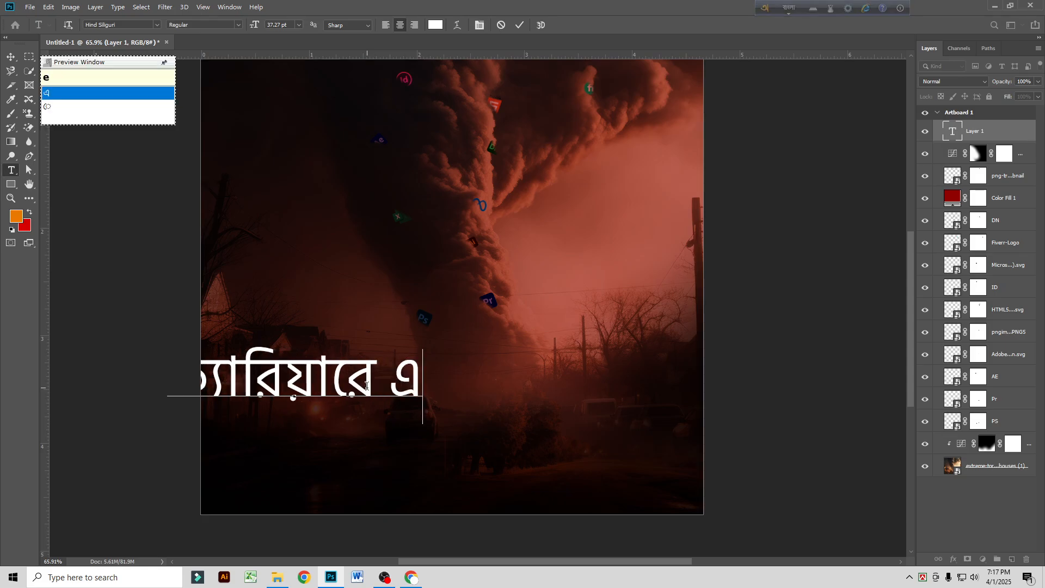
type(" zete")
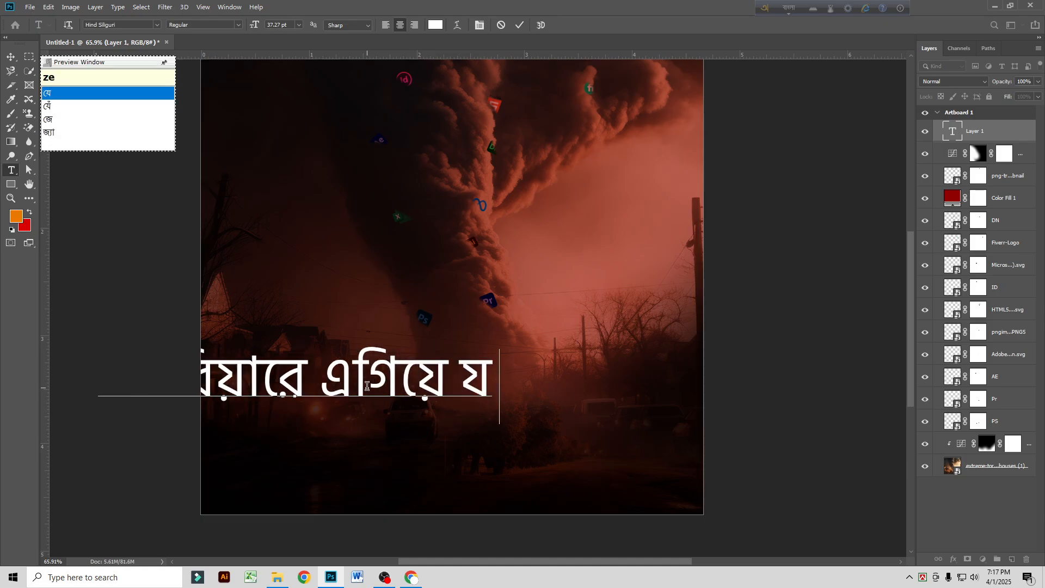
key("BackSpace")
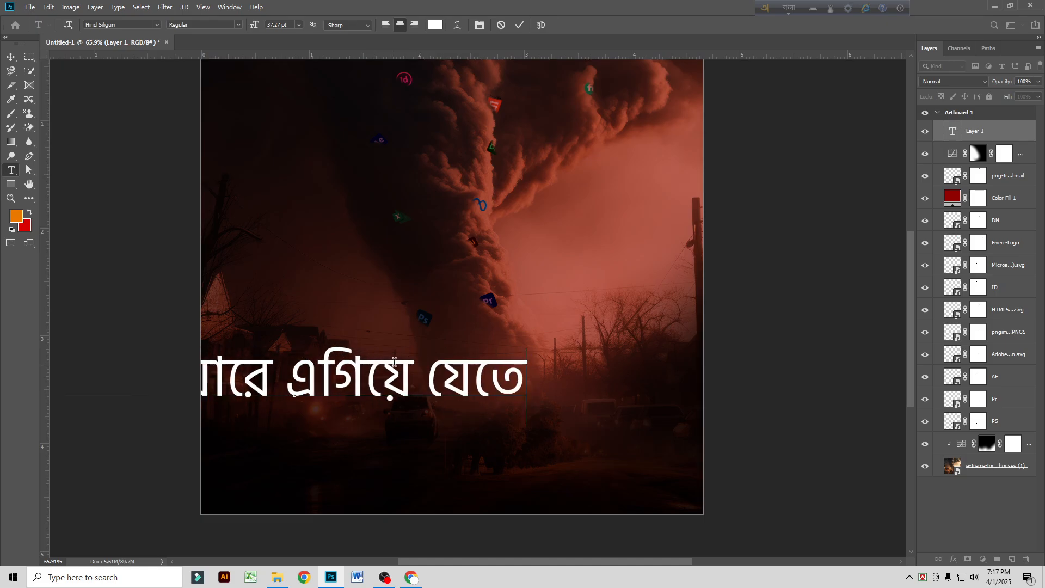
left_click(11, 57)
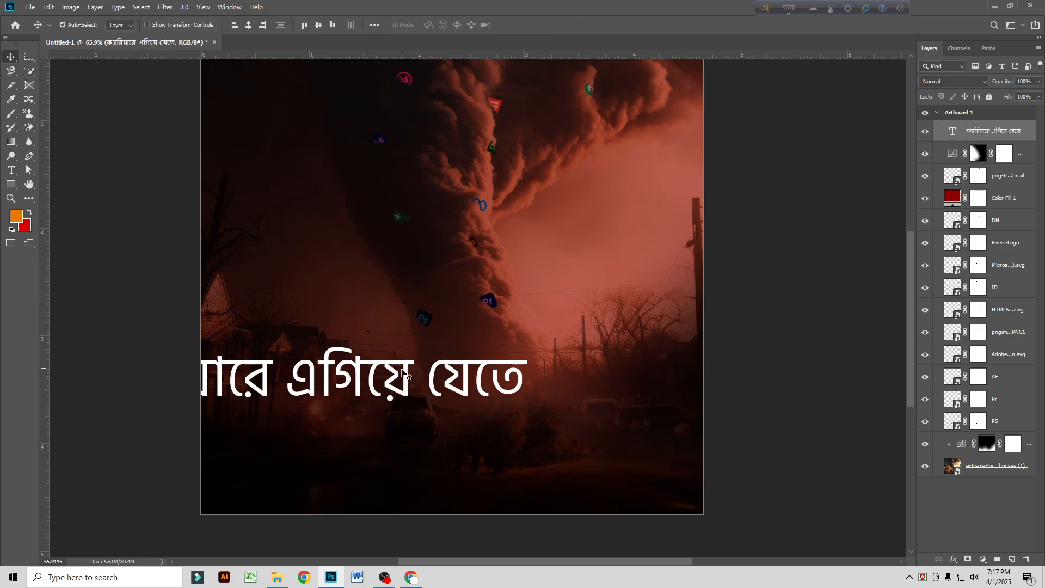
Step: Scale the Bangla text line down to well under half its size and place it just above the car
left_click_drag(406, 376, 568, 362)
key("ctrl+t")
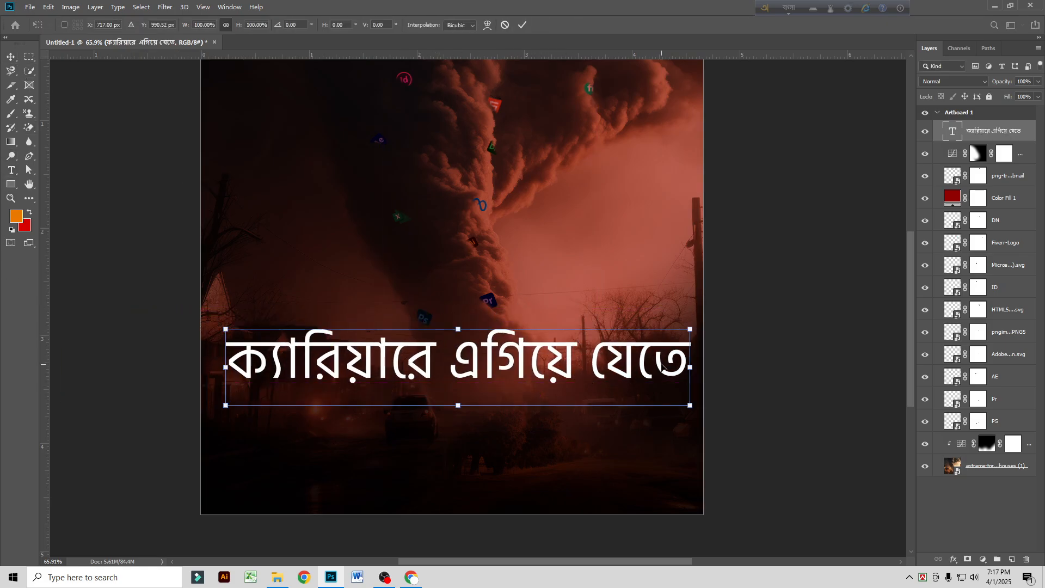
left_click_drag(689, 367, 456, 384)
key("Return")
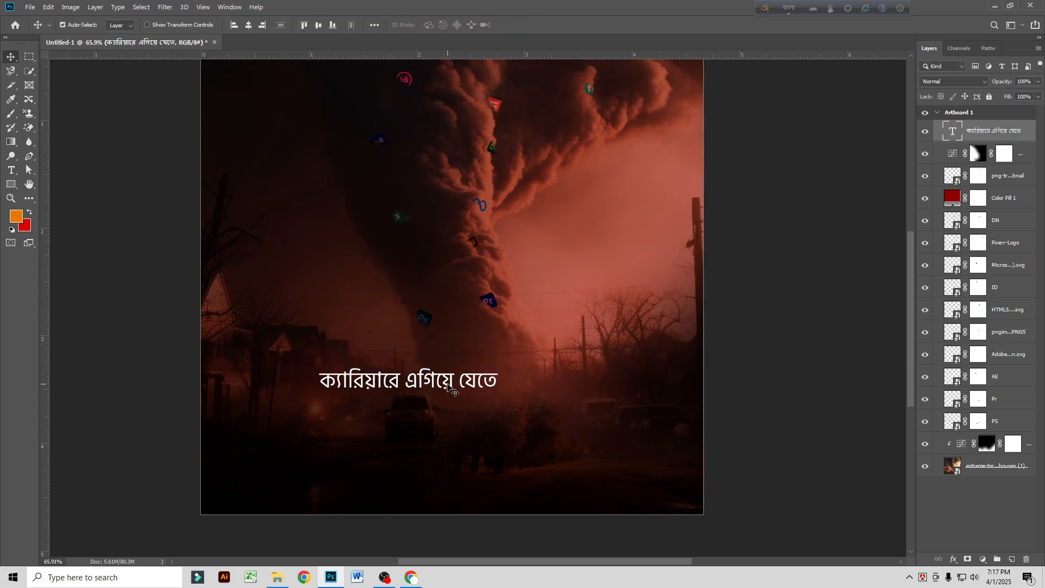
Step: Set the whole Bangla text line above the car to the SemiBold style of Hind Siliguri
double_click(387, 374)
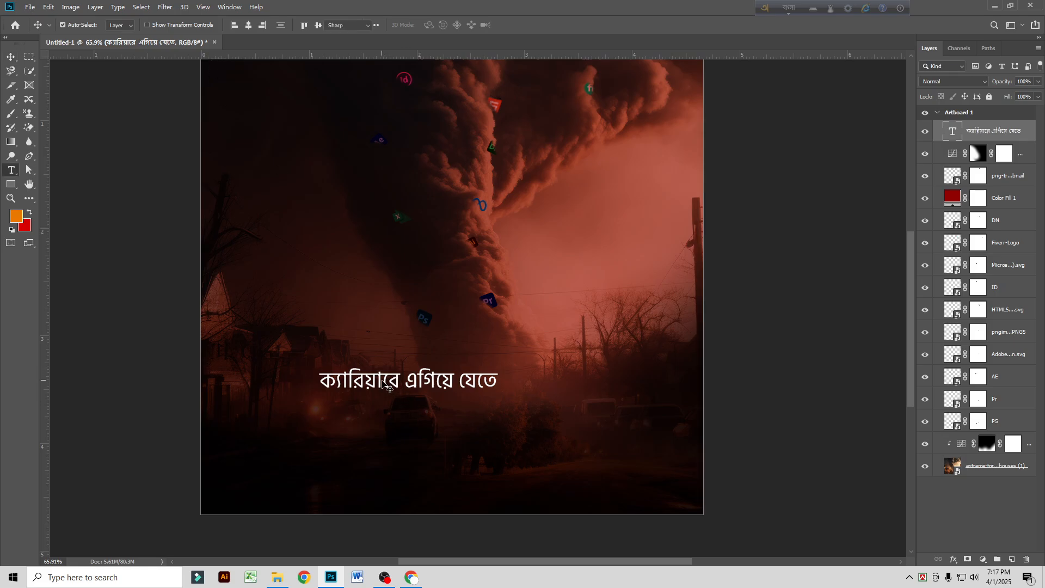
key("ctrl+a")
left_click(237, 28)
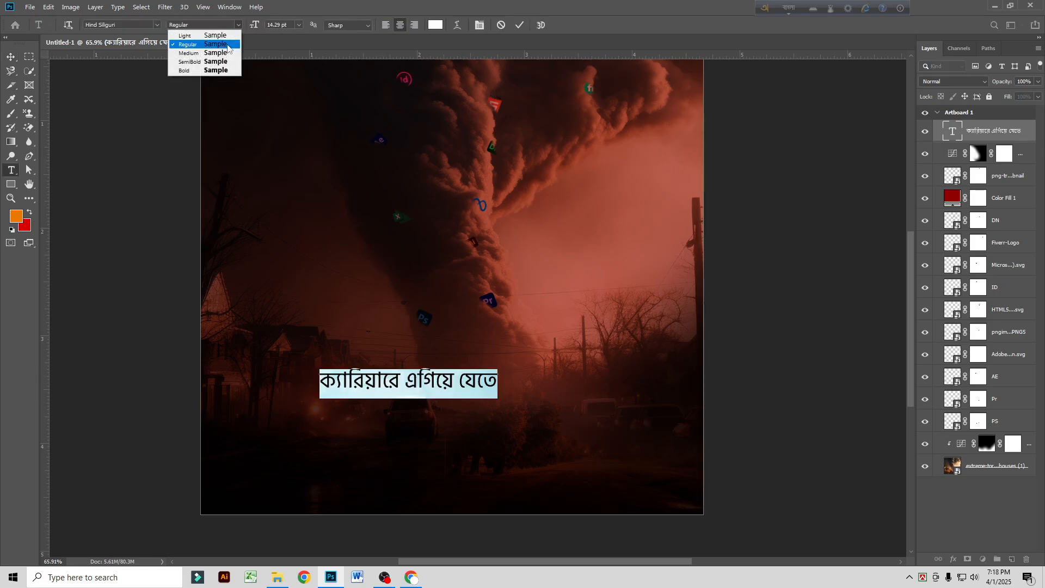
left_click(224, 53)
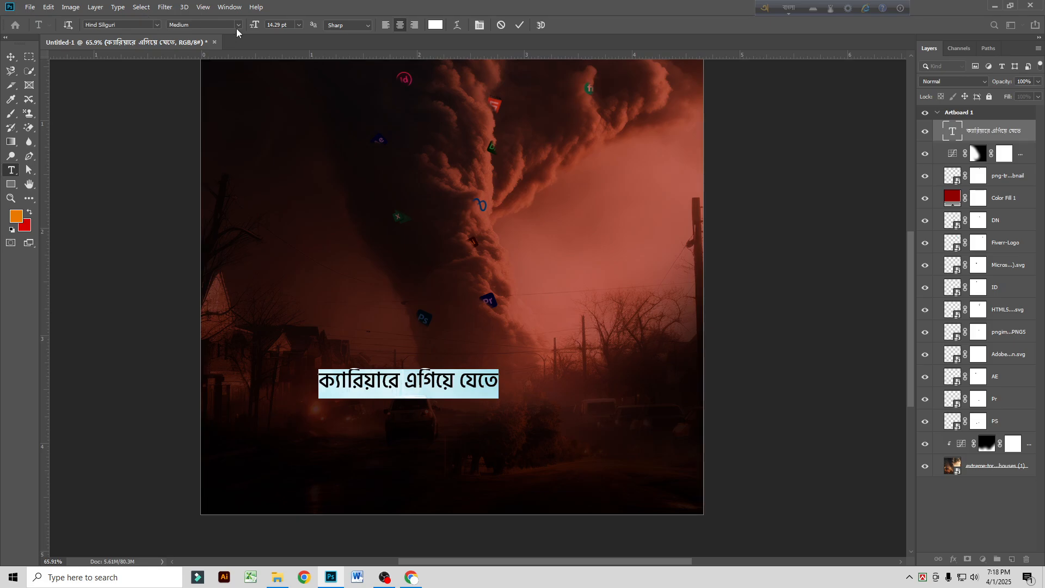
left_click(237, 25)
left_click(215, 66)
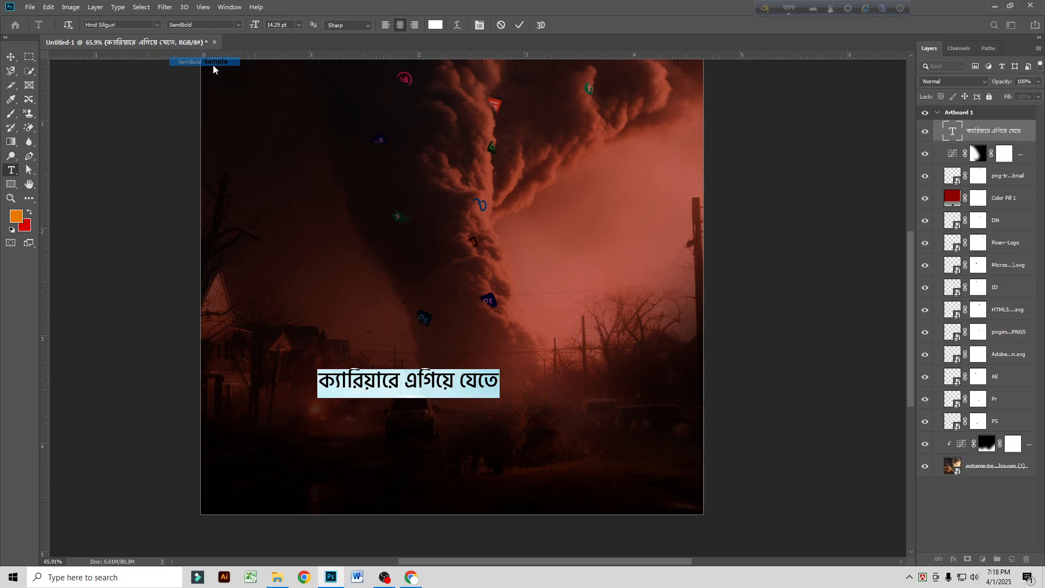
left_click(11, 59)
Step: Reposition the Bangla text line and scale it down to about 10 pt
left_click_drag(475, 387, 517, 389)
scroll(514, 388, "up", 3)
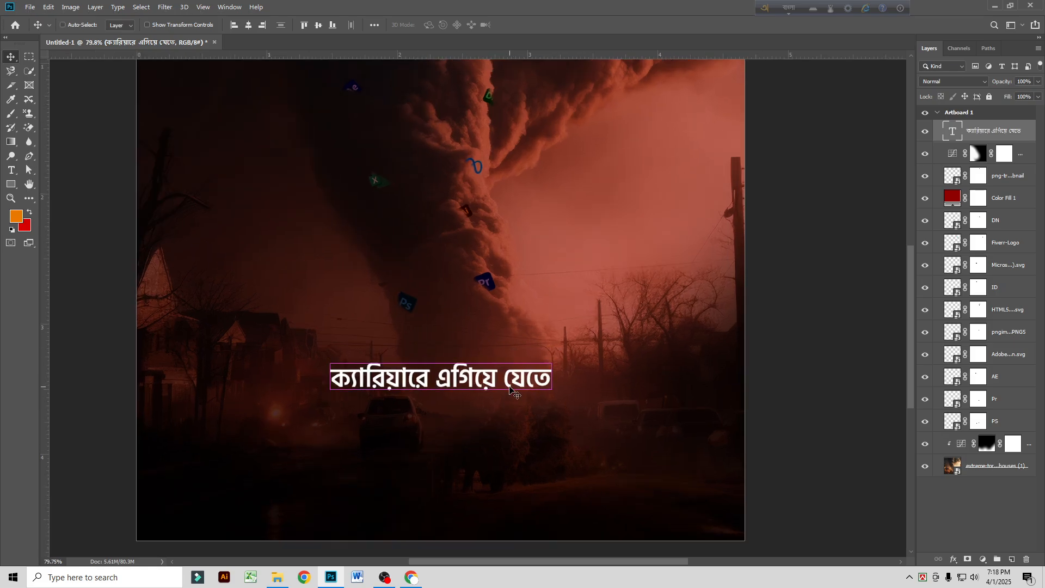
key("ctrl+t")
left_click_drag(549, 383, 462, 426)
key("Return")
Step: Duplicate the Bangla line just below the original and replace the copy's text with "স্কিল ডেভেলপমেন্ট হবে"
key("ctrl+j")
key("t")
triple_click(462, 426)
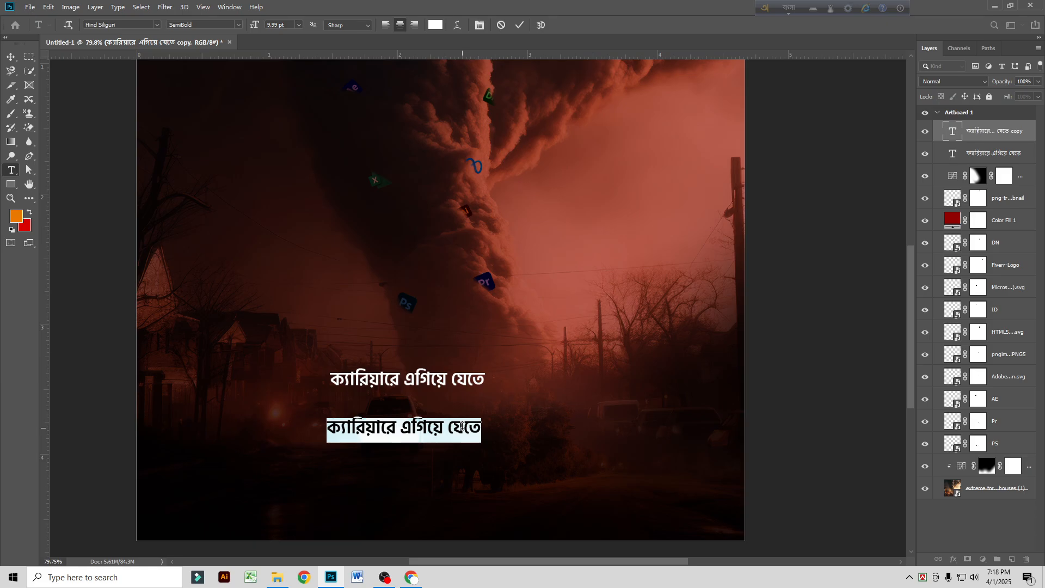
type("skil")
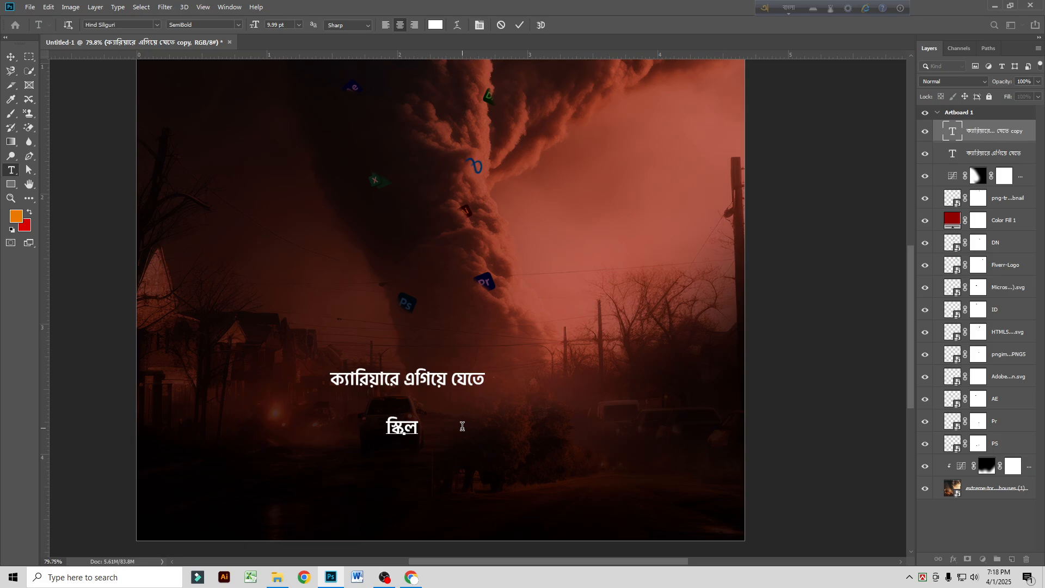
type(" Dev")
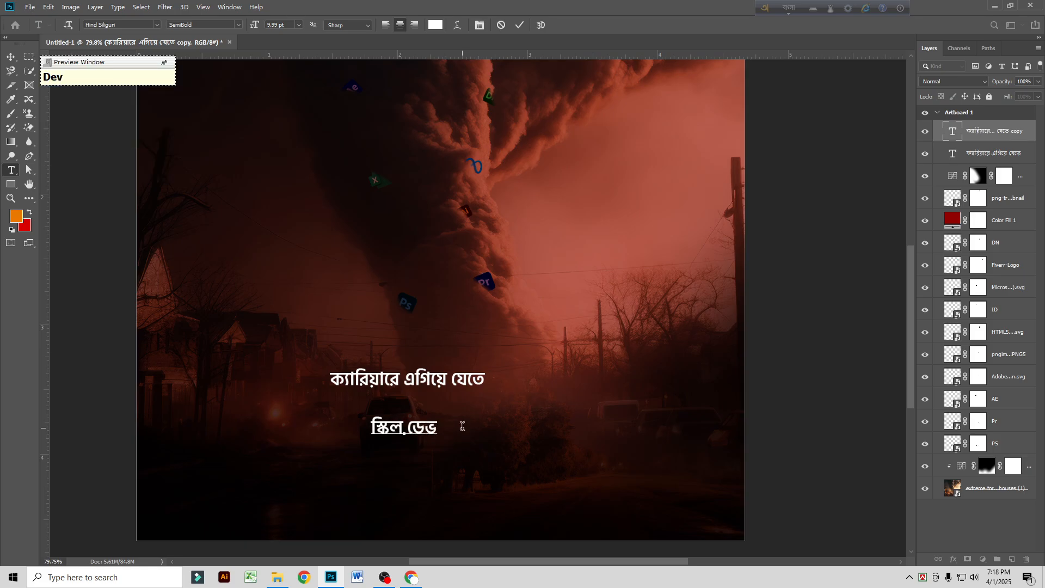
type("e")
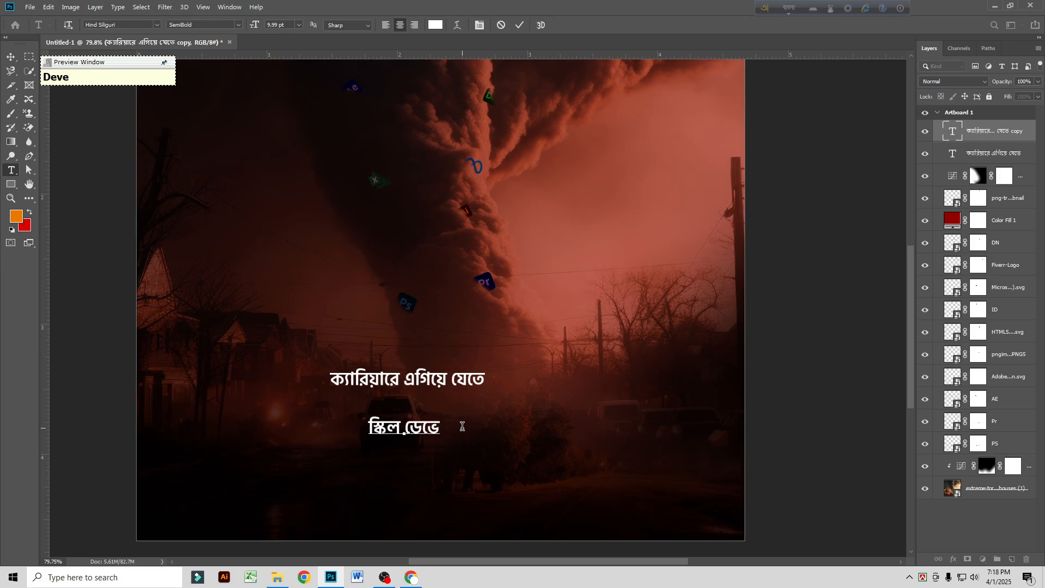
type("lopmen")
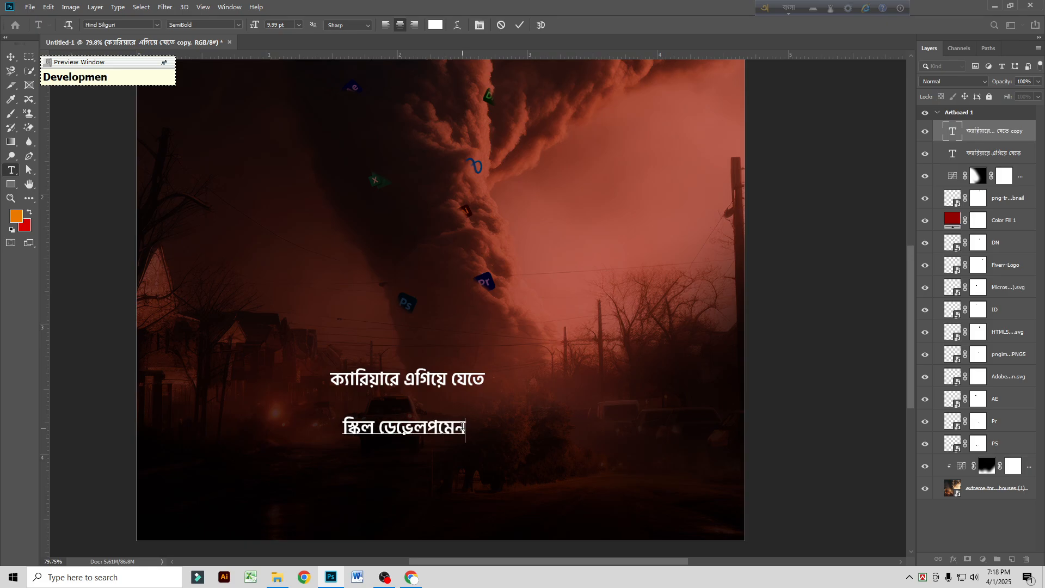
type("T")
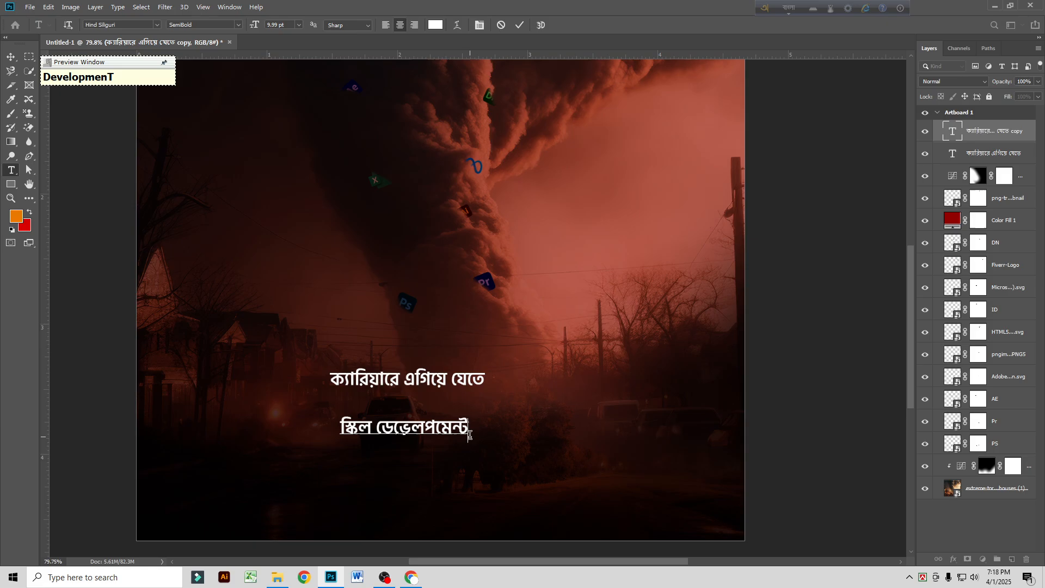
type(" hobe")
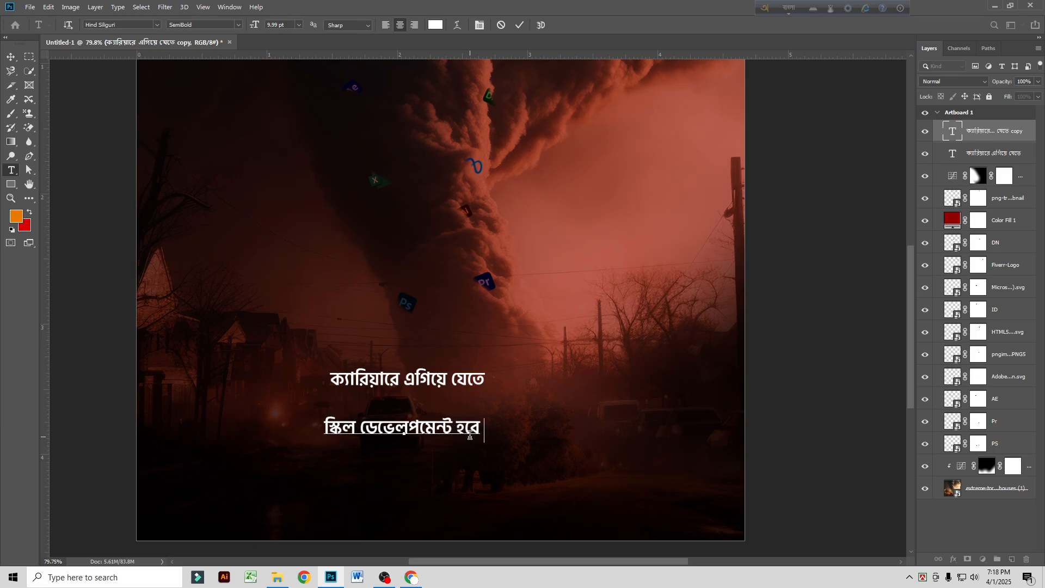
key("ctrl+Return")
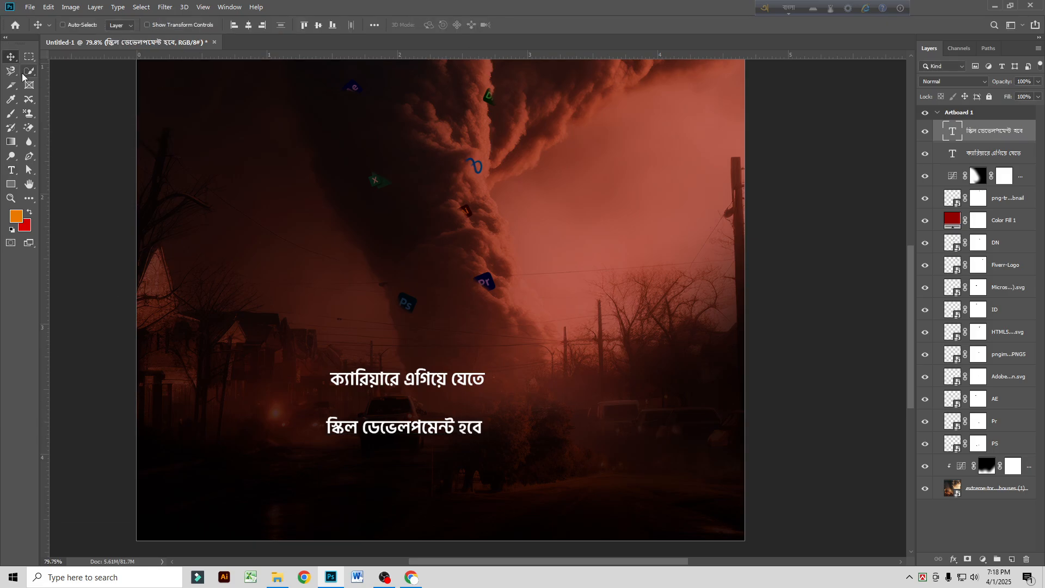
Step: Duplicate the second Bangla line below itself and replace the copy's text with "এর গতিতে"
key("ctrl+j")
left_click_drag(433, 422, 431, 467)
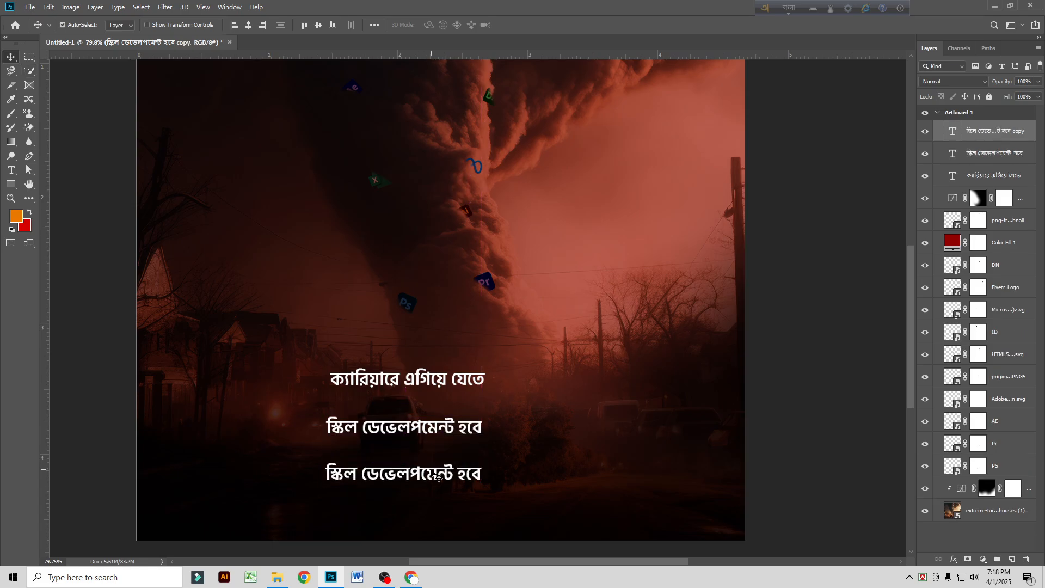
double_click(430, 467)
type("er go")
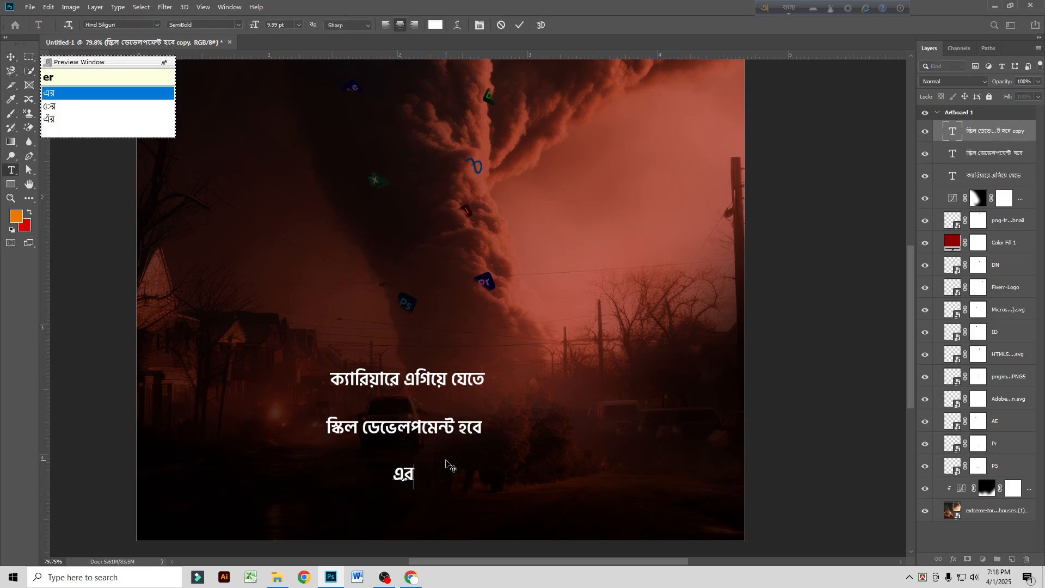
type("tite")
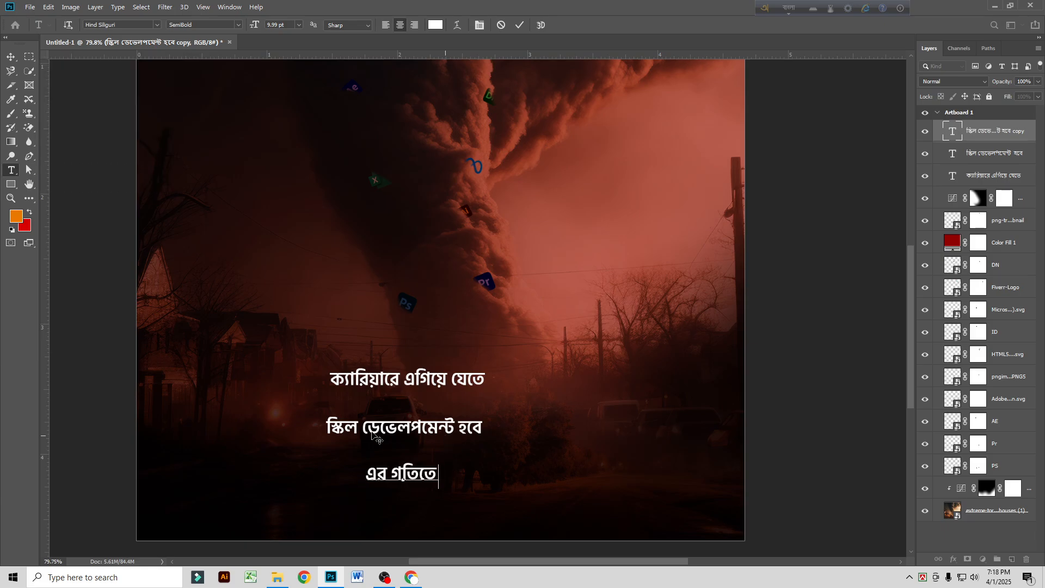
key("BackSpace")
key("ctrl+Return")
Step: Spread the three Bangla lines apart, shifting the first up and left, the second right, and the third down and right
key("v")
left_click_drag(482, 388, 438, 368)
left_click_drag(444, 430, 490, 432)
left_click_drag(434, 474, 460, 492)
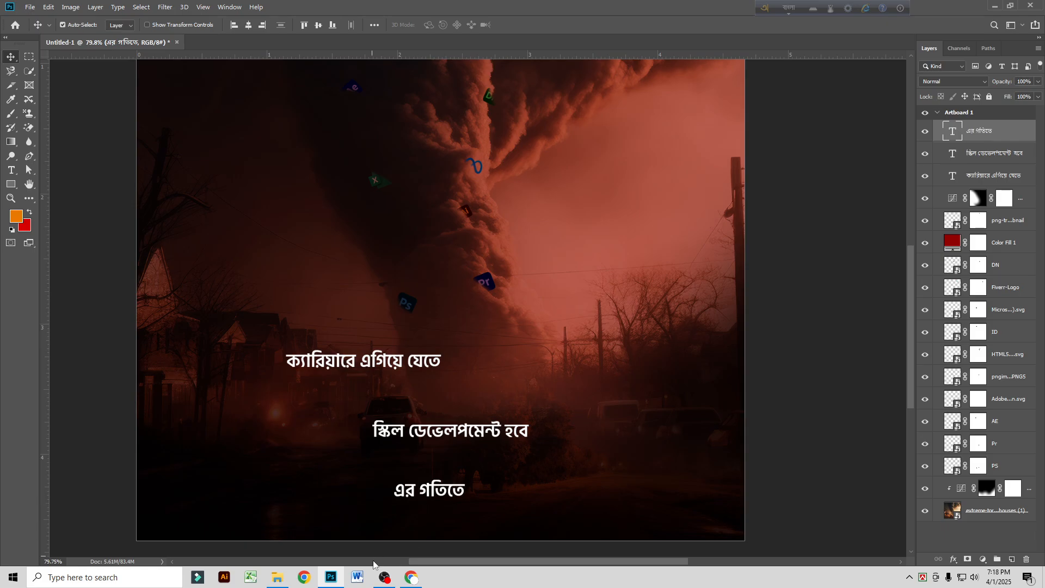
Step: Switch to Chrome and search Google Images for "tufan movie"
mouse_move(403, 581)
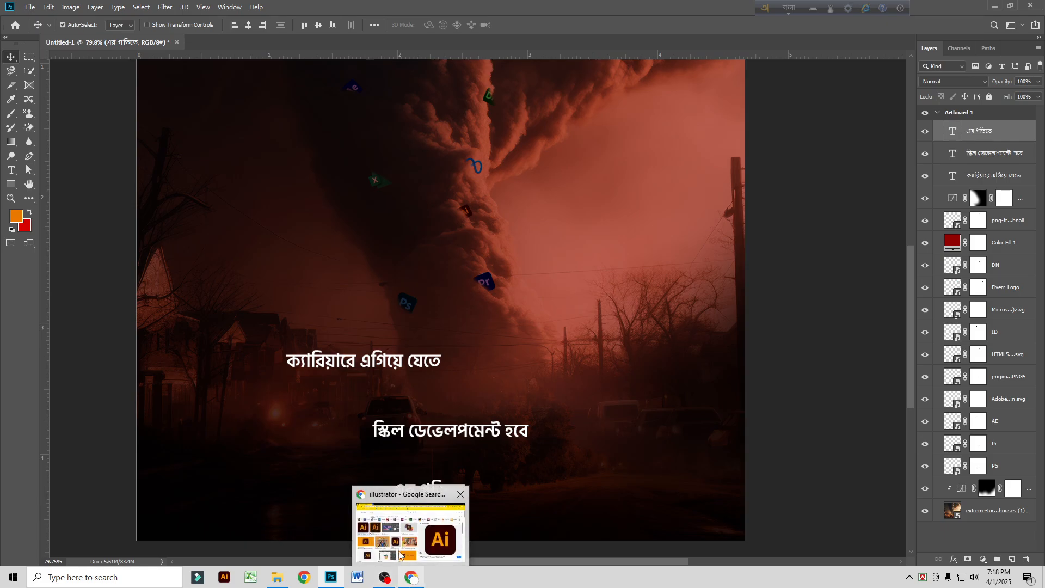
left_click(412, 530)
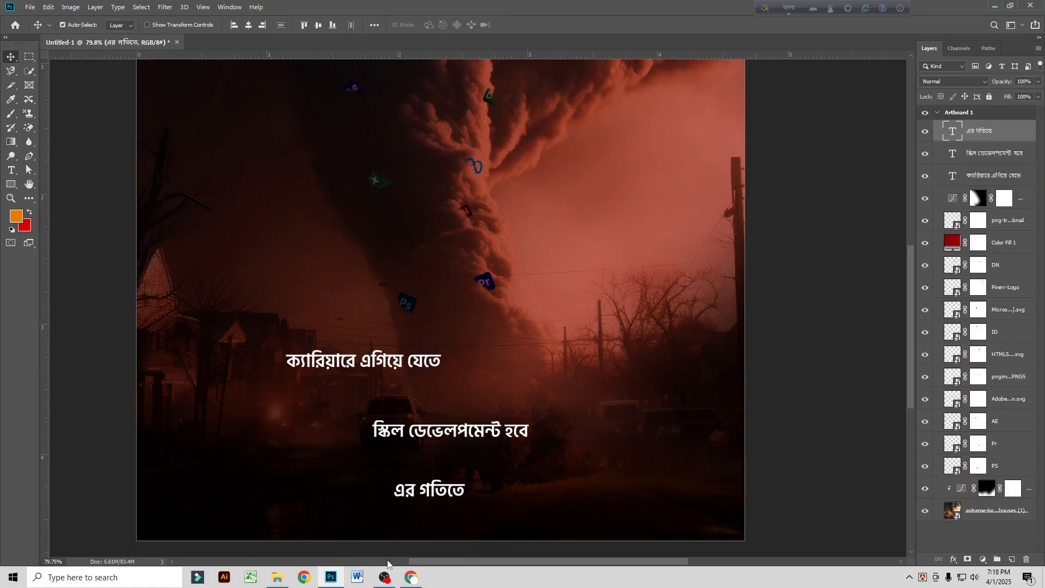
left_click(412, 578)
left_click_drag(171, 93, 36, 93)
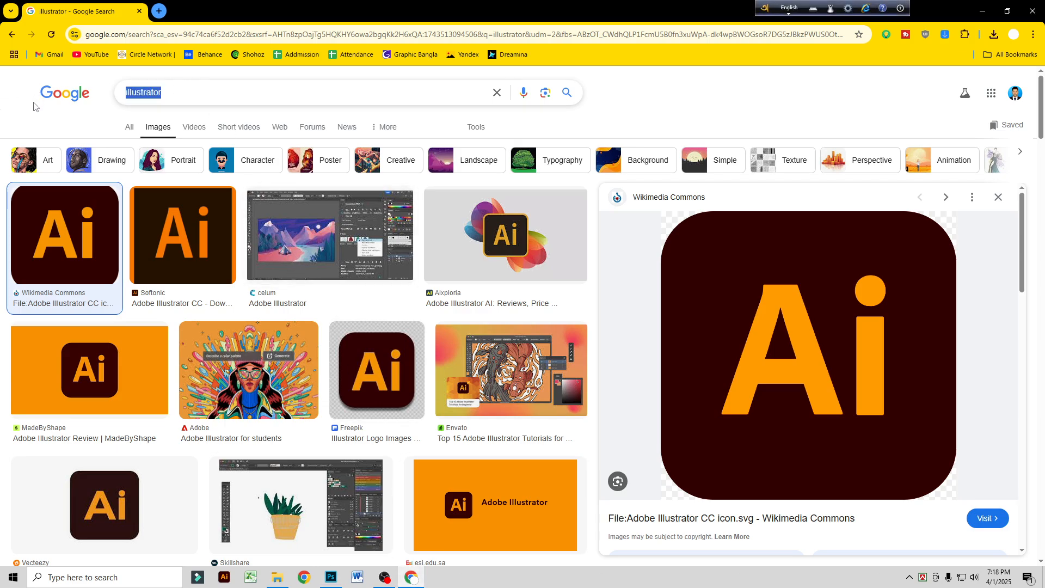
type("tufan ")
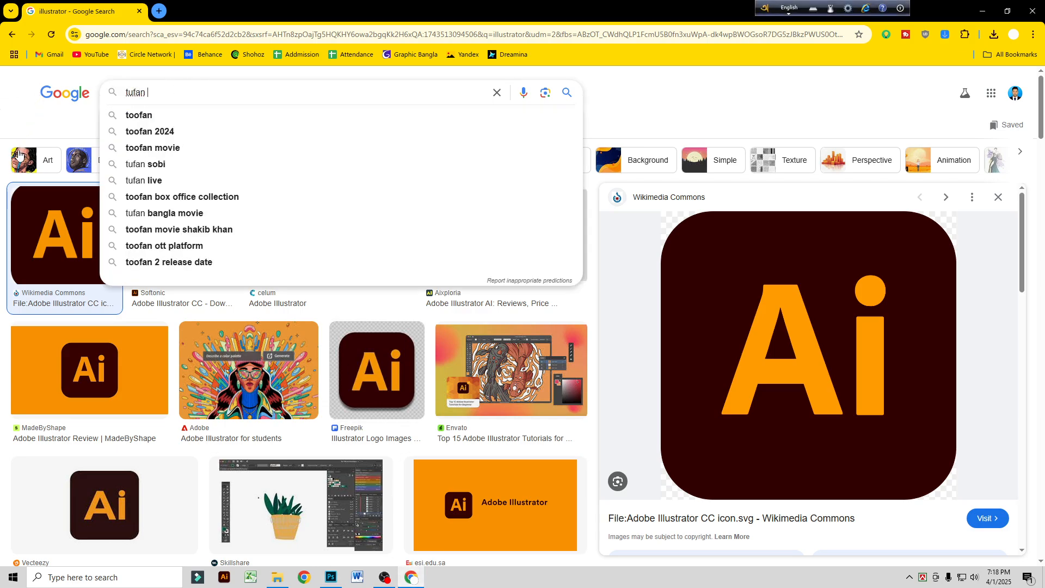
type("movie")
key("Return")
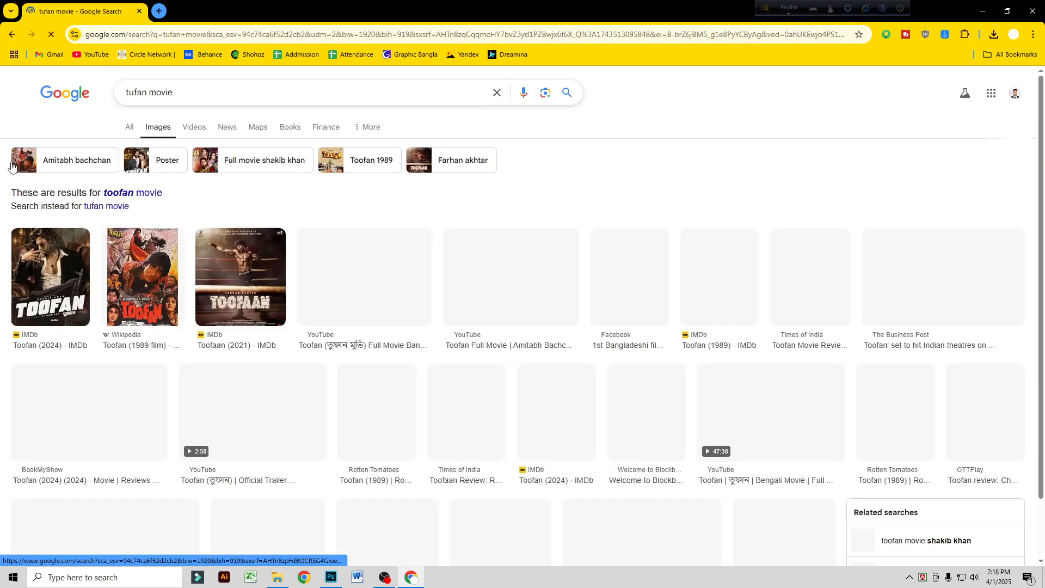
Step: Preview the Toofan (2024) IMDb poster among the related images and copy the image
left_click(362, 283)
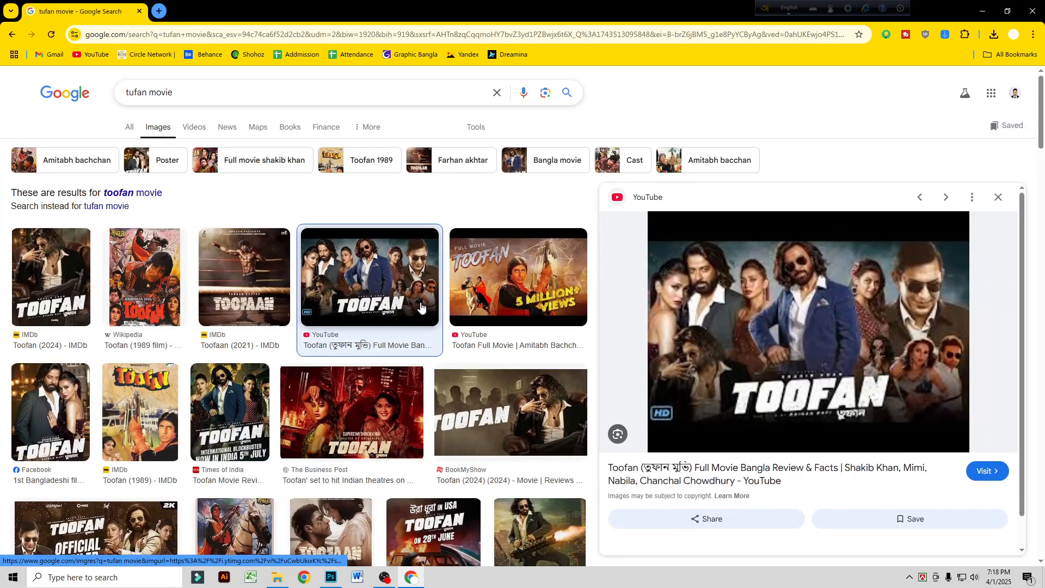
scroll(844, 373, "down", 5)
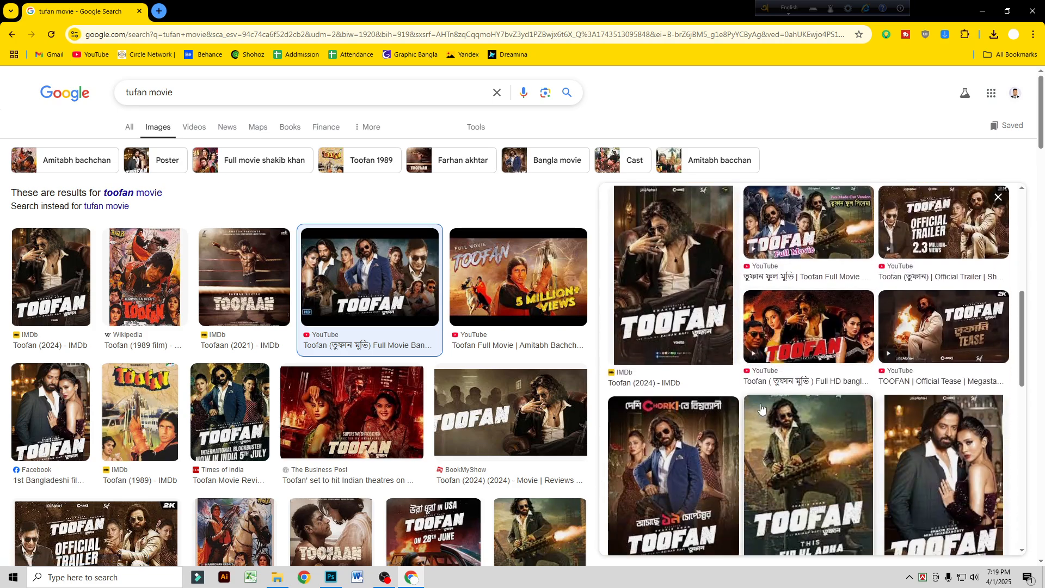
left_click(681, 325)
scroll(807, 383, "down", 4)
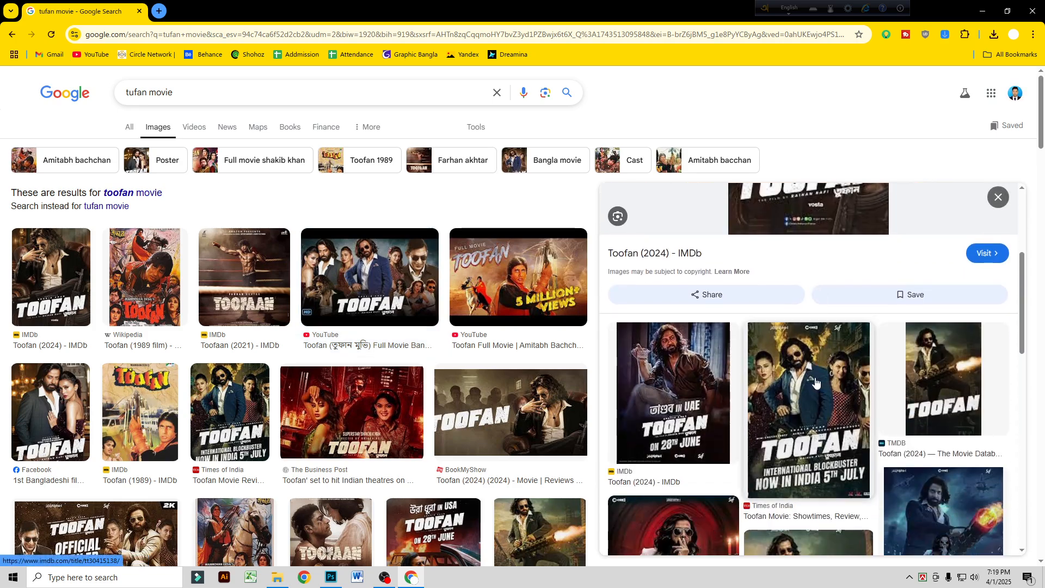
scroll(803, 298, "up", 3)
right_click(804, 298)
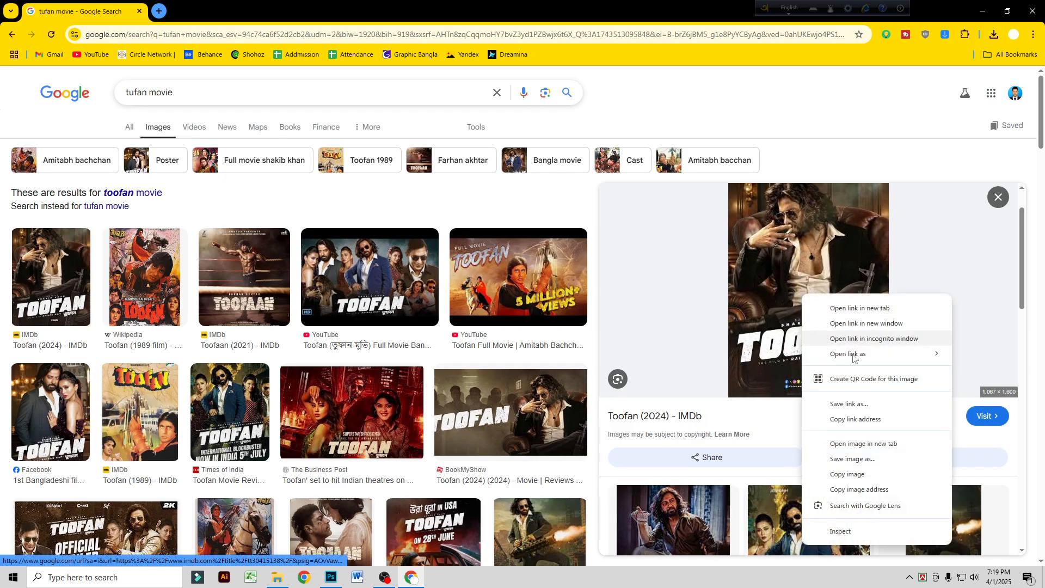
left_click(838, 472)
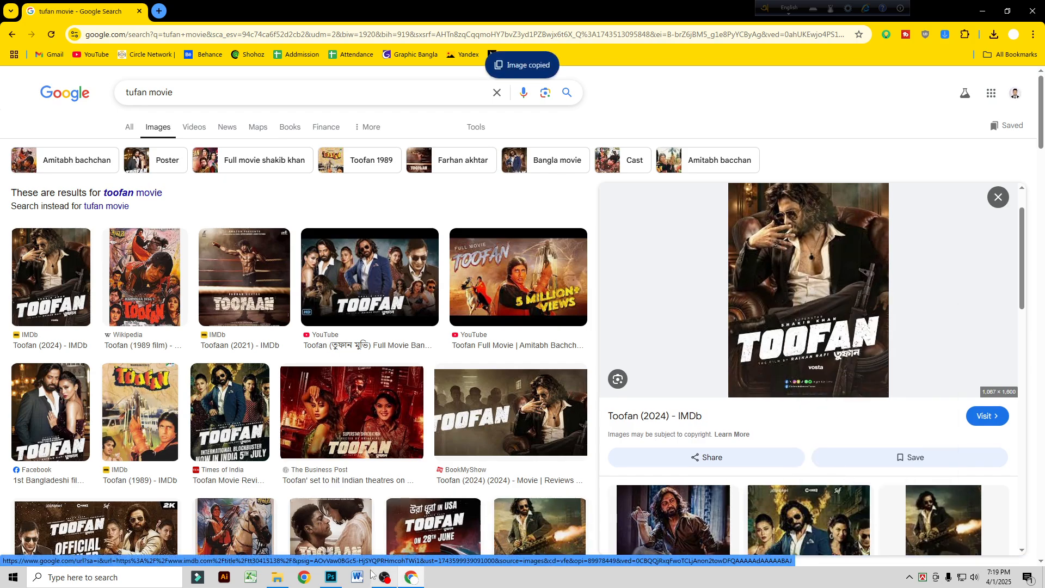
Step: Switch back to Photoshop, create a new document with the offered settings, and paste the copied poster into it
left_click(330, 577)
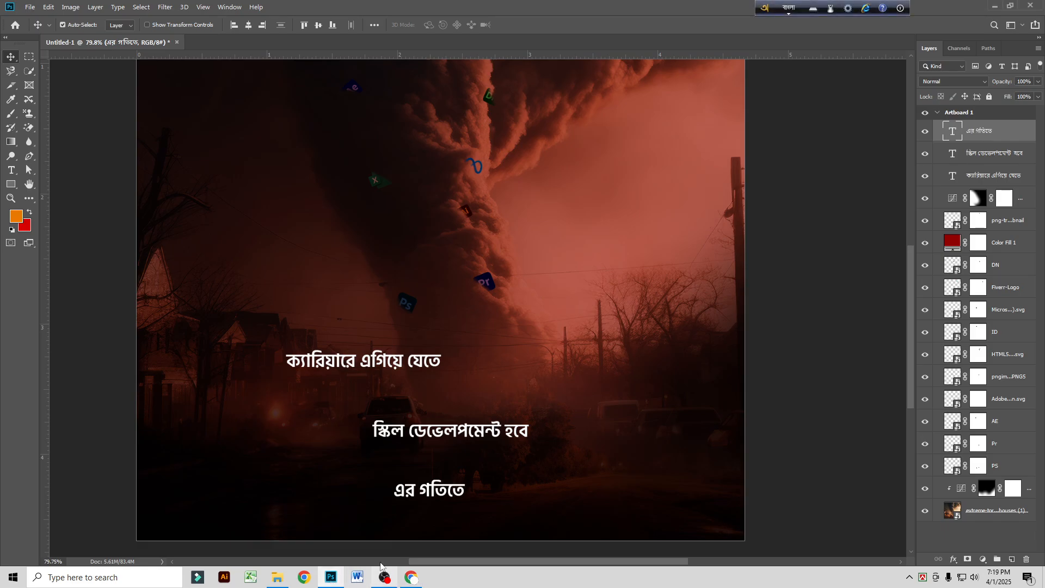
left_click(29, 7)
left_click(37, 19)
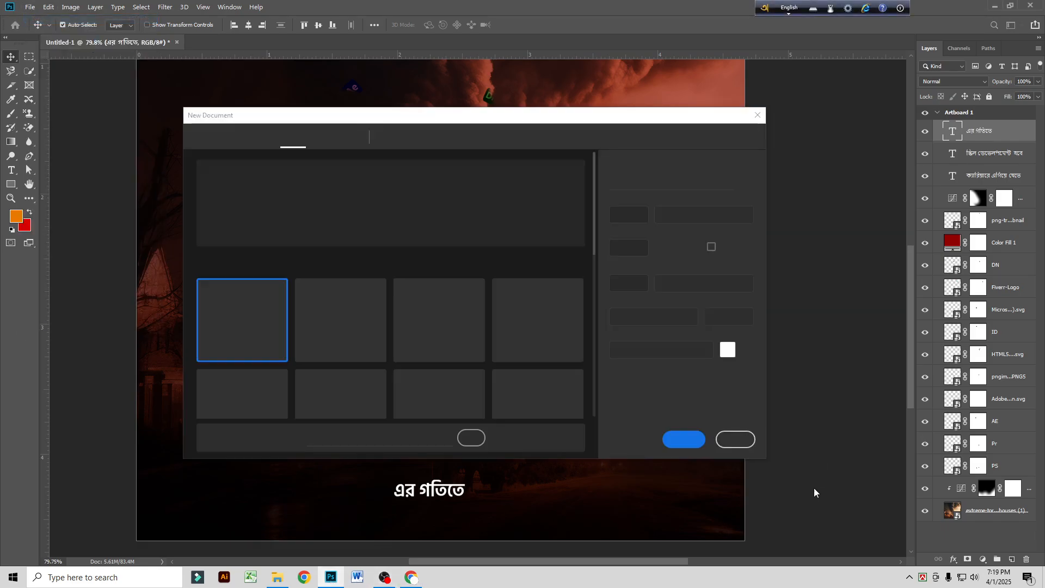
left_click(687, 437)
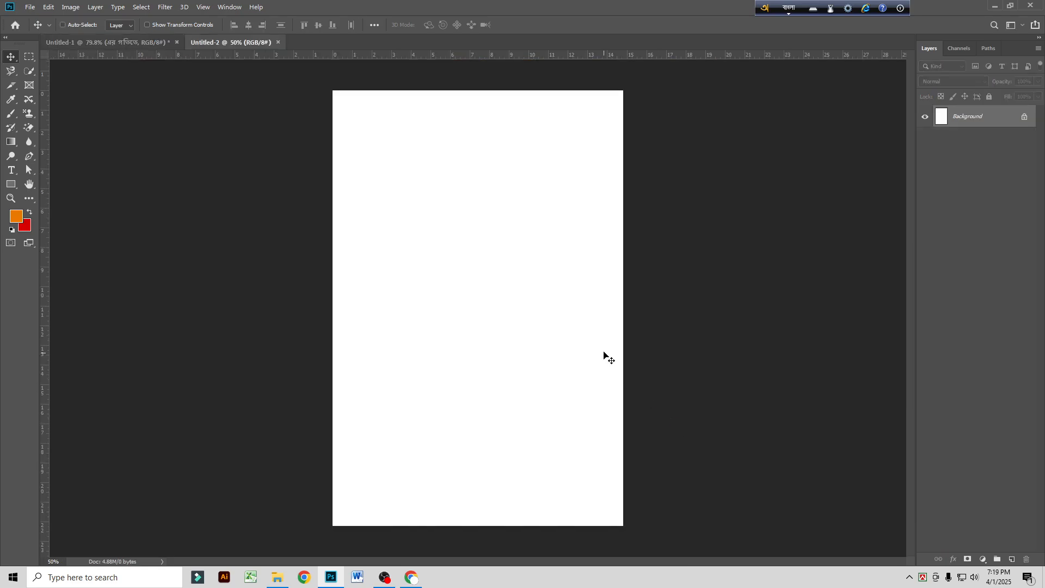
key("ctrl+v")
scroll(492, 456, "up", 5)
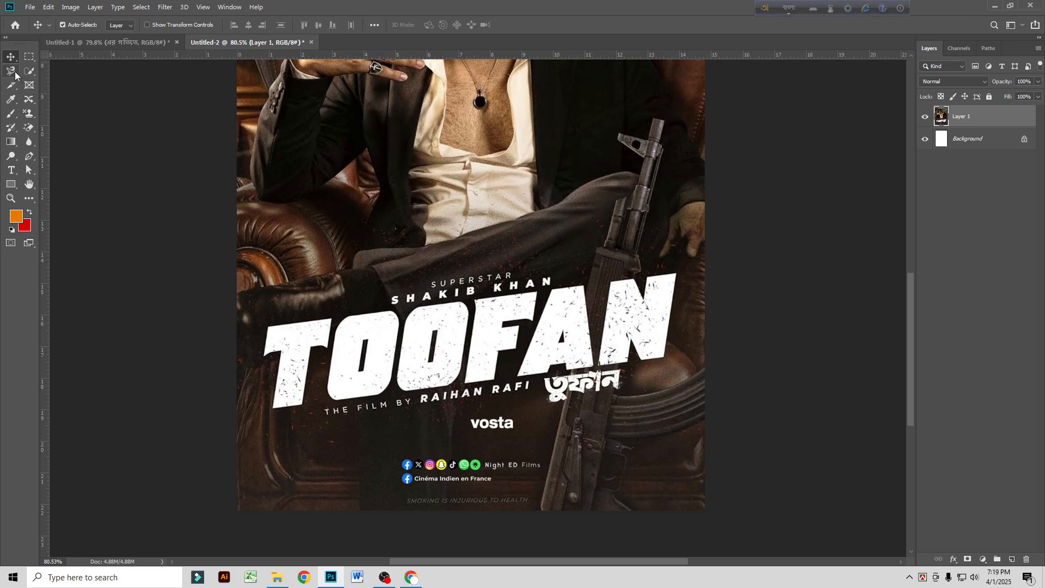
Step: Select the slanted TOOFAN title on the poster with a closed Polygonal Lasso outline that excludes the credit lines
left_click(13, 71)
left_click(52, 84)
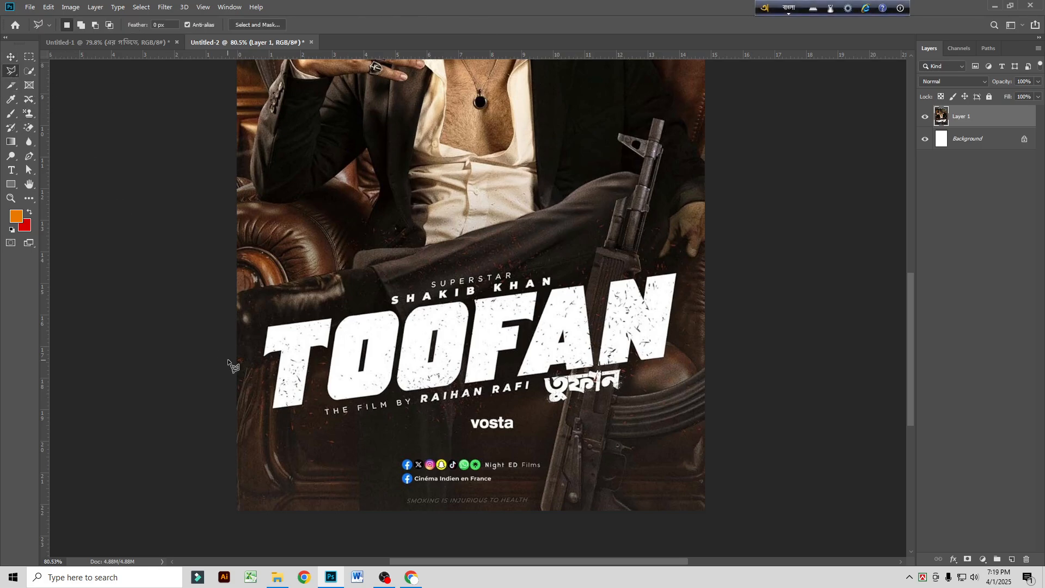
left_click(270, 323)
left_click(388, 306)
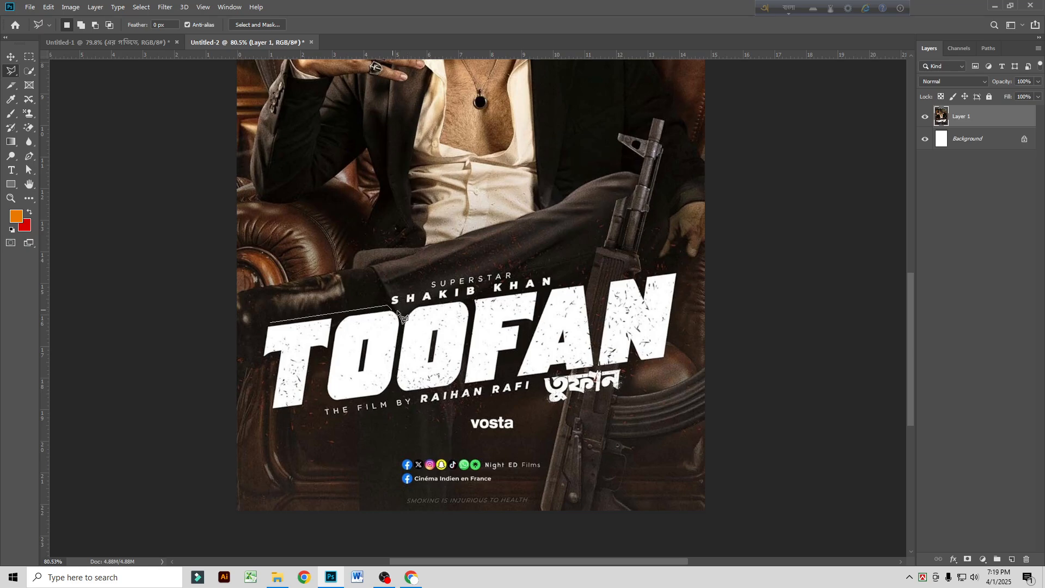
left_click(402, 309)
left_click(682, 269)
left_click(668, 359)
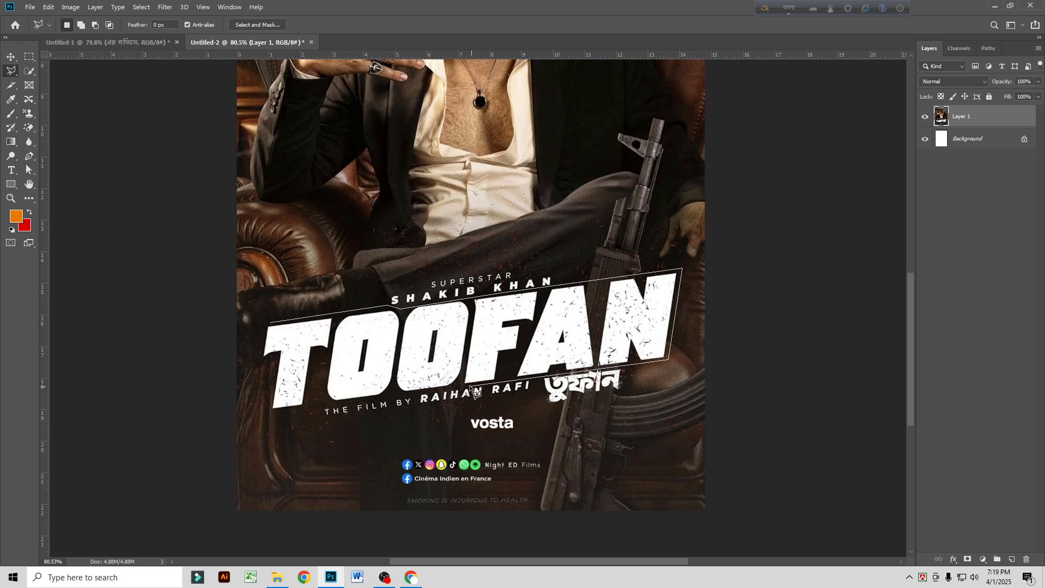
left_click(268, 410)
left_click(262, 359)
left_click(271, 323)
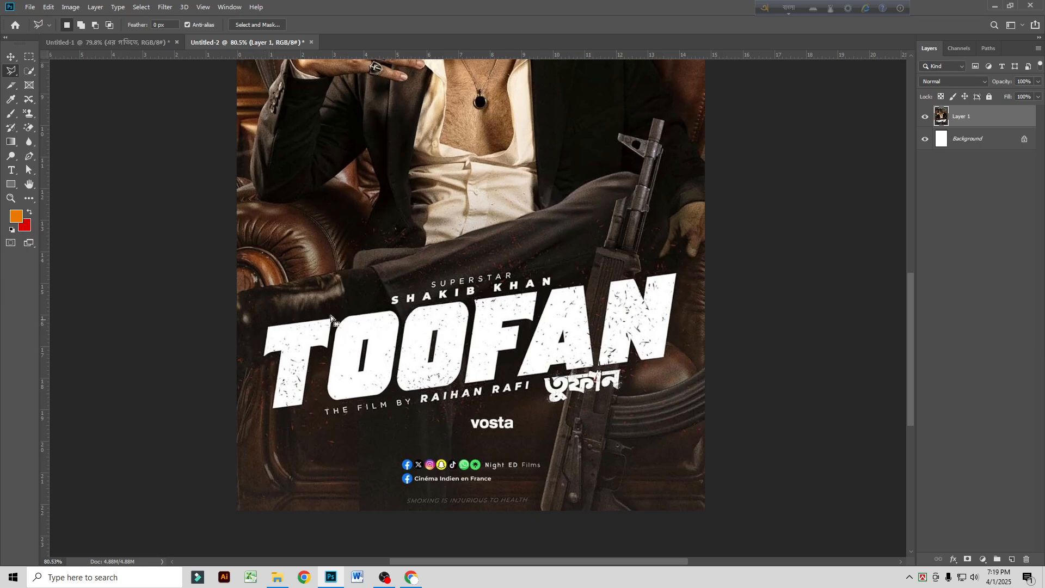
Step: Mask the poster layer to the selected TOOFAN title, convert it to a smart object, and hide the Background layer
left_click(967, 560)
right_click(981, 124)
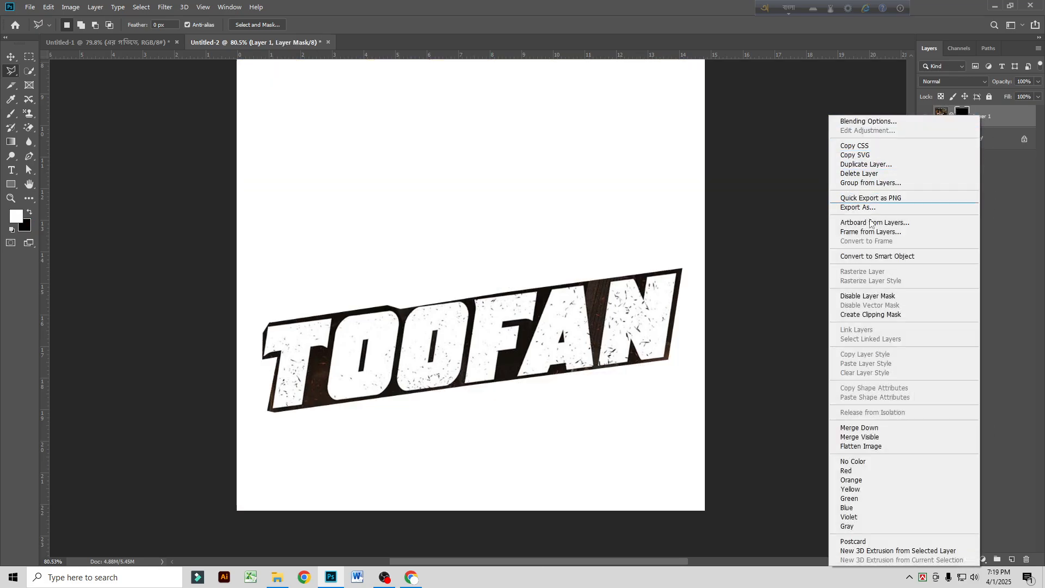
left_click(877, 257)
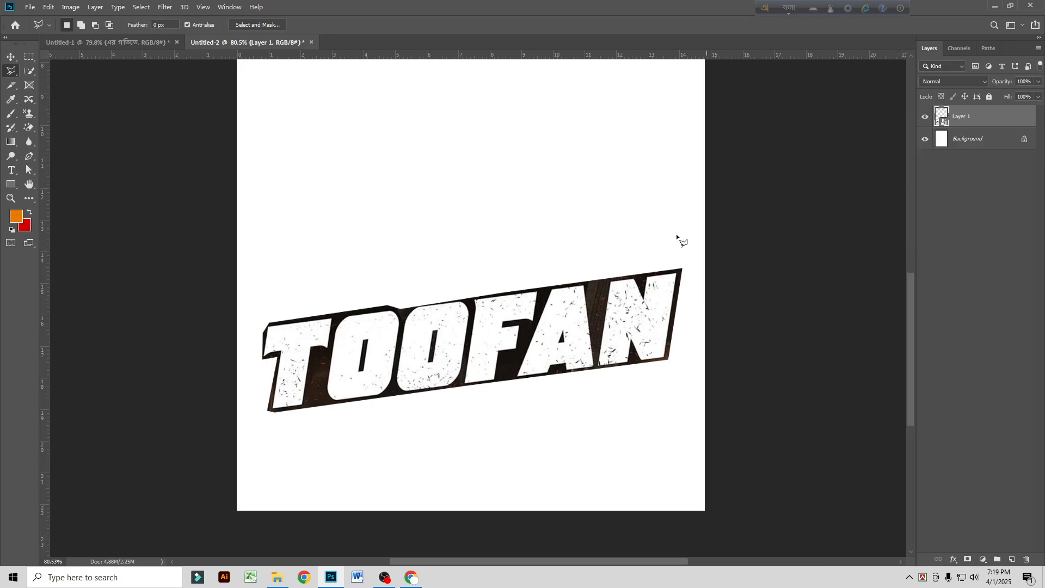
left_click(925, 139)
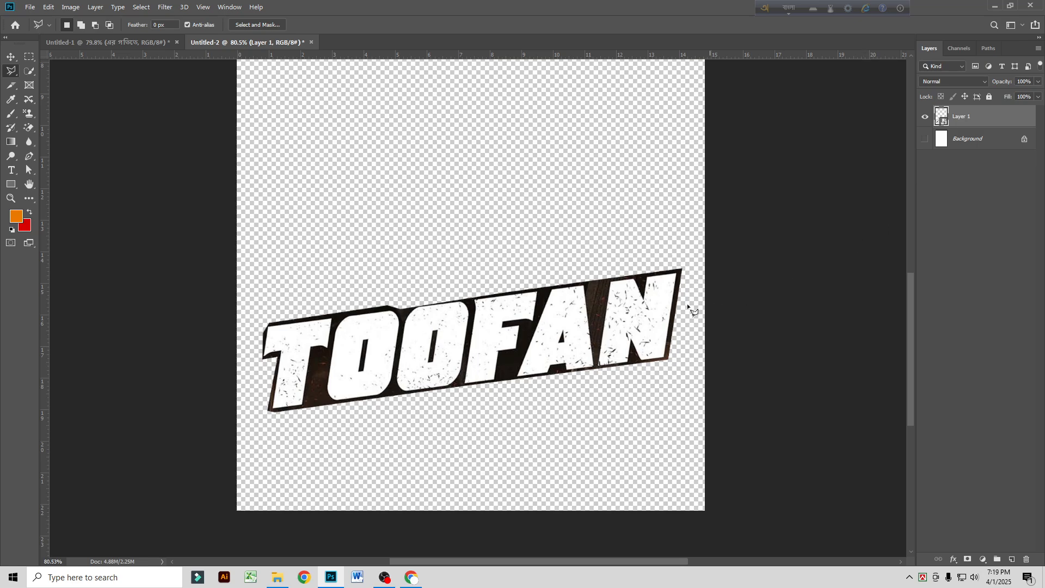
Step: Compare the red, green and blue channels individually and duplicate the Blue channel
left_click(968, 49)
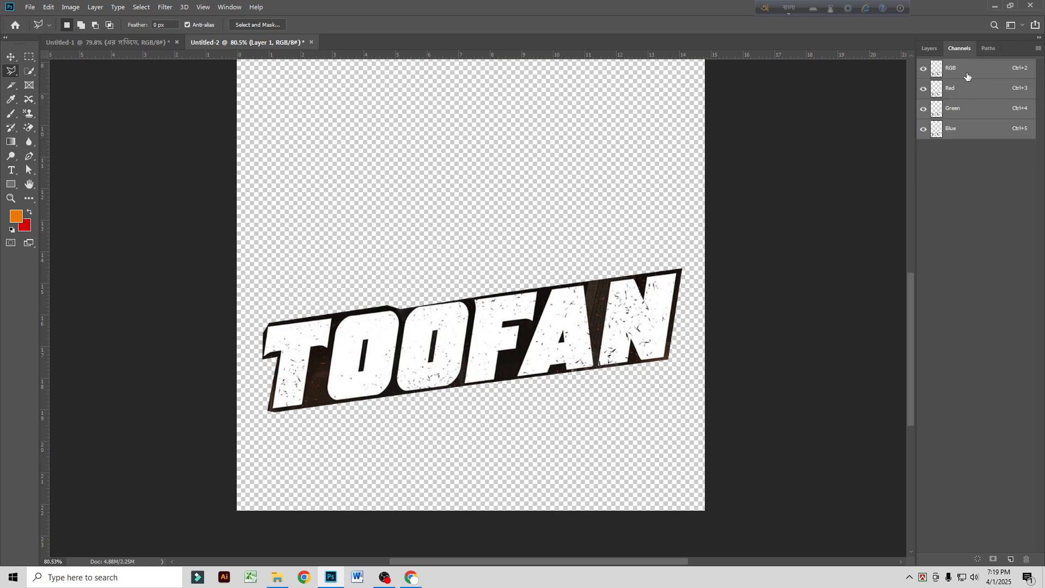
left_click(967, 89)
left_click(968, 114)
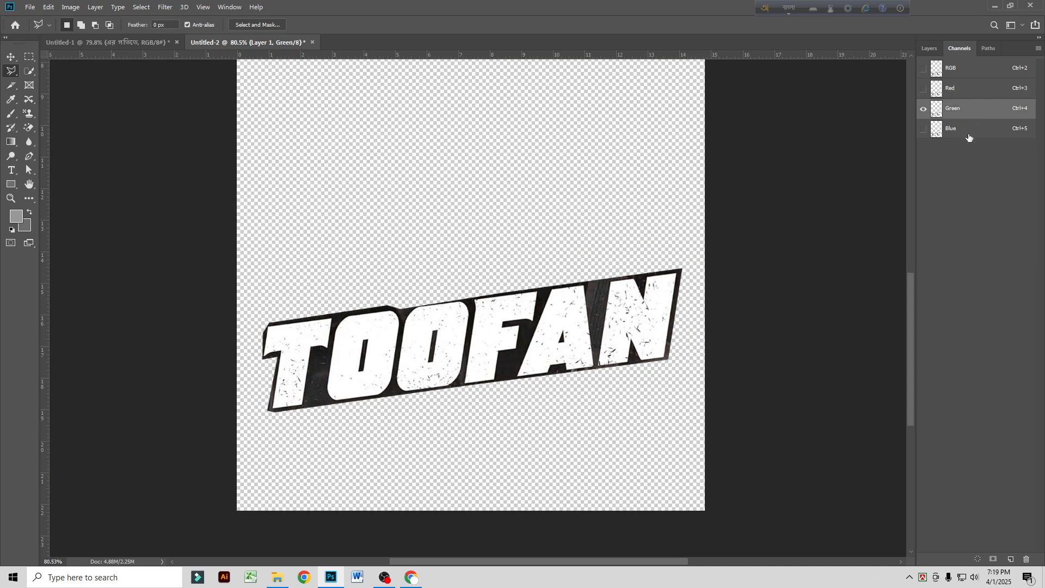
left_click(969, 136)
left_click(950, 111)
left_click(968, 132)
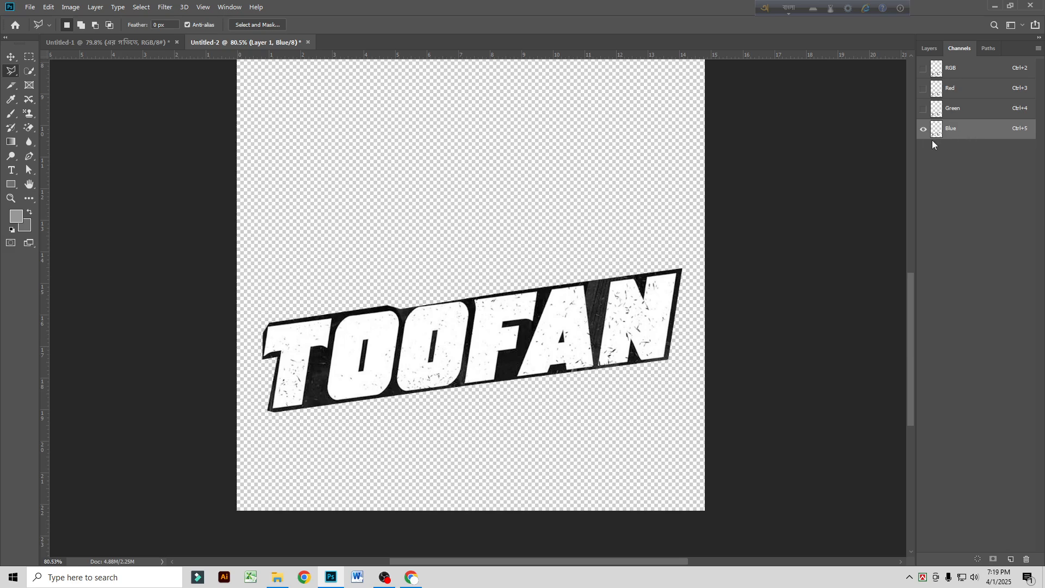
left_click_drag(977, 134, 1010, 559)
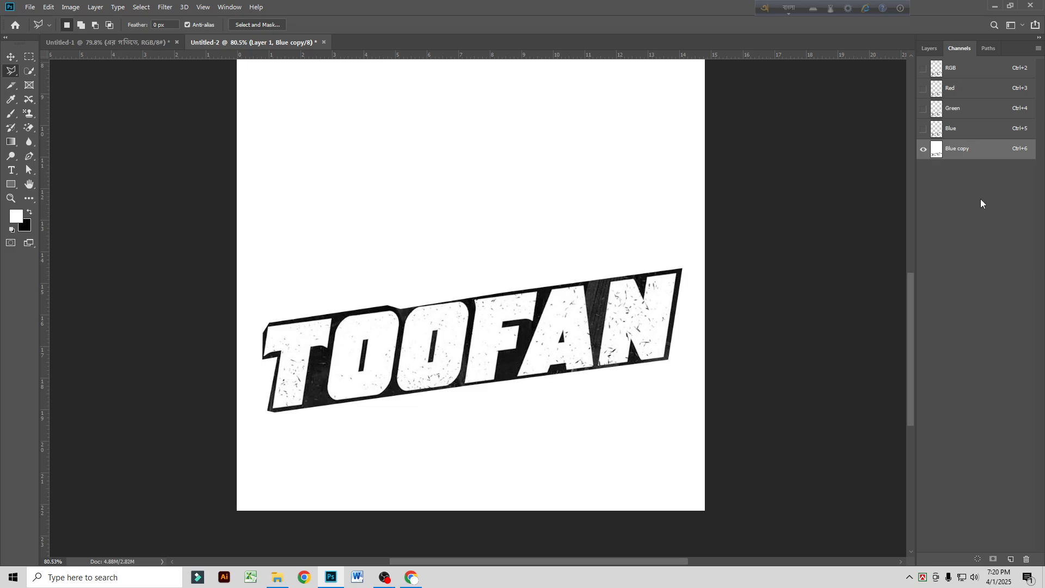
Step: Increase the duplicated blue channel's contrast with Levels, using black input 87, midtone 0.49 and a lowered white input, and load it as a selection
key("ctrl+l")
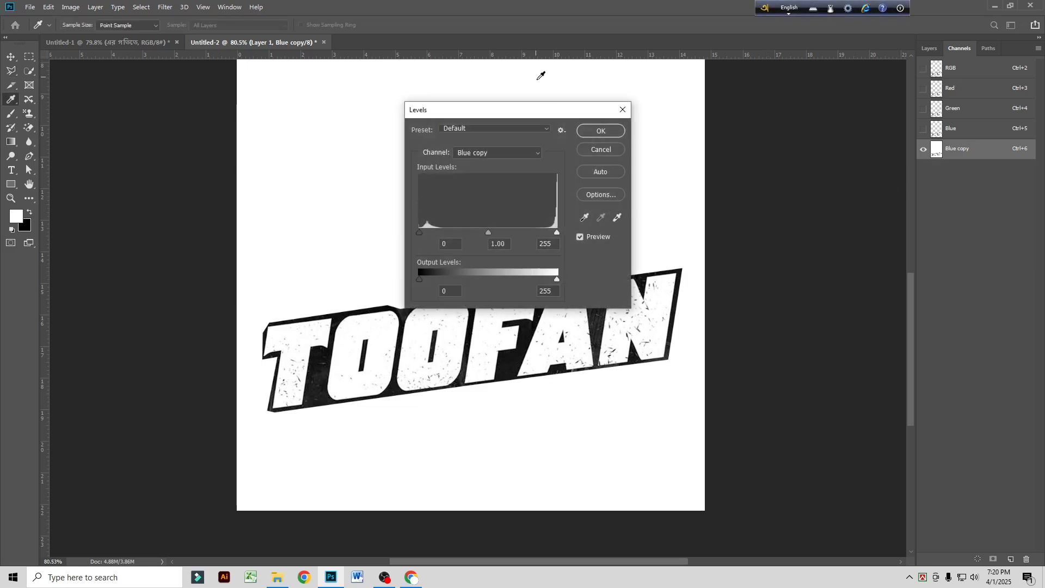
left_click_drag(542, 111, 479, 64)
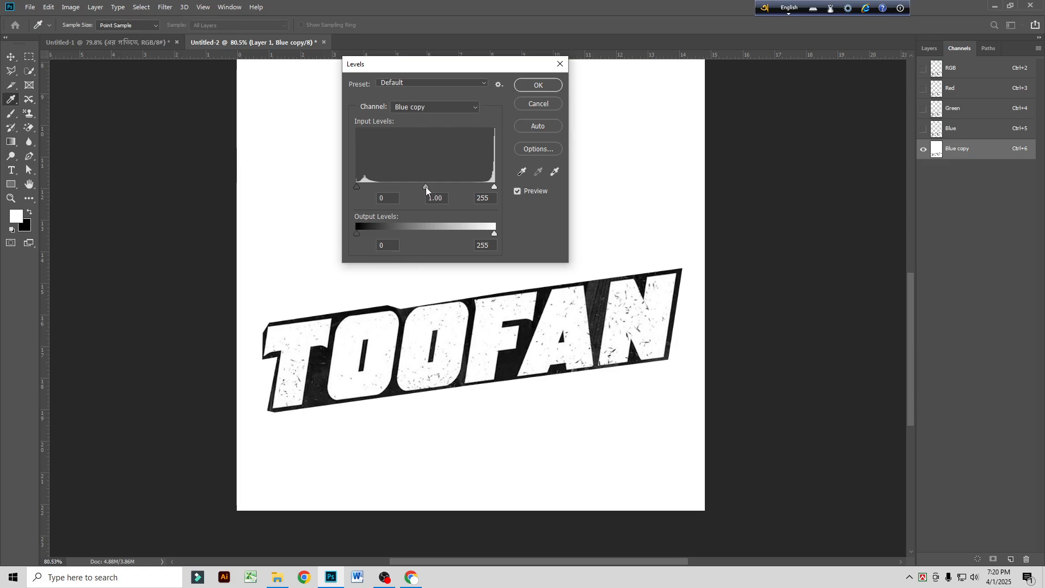
left_click_drag(425, 187, 452, 191)
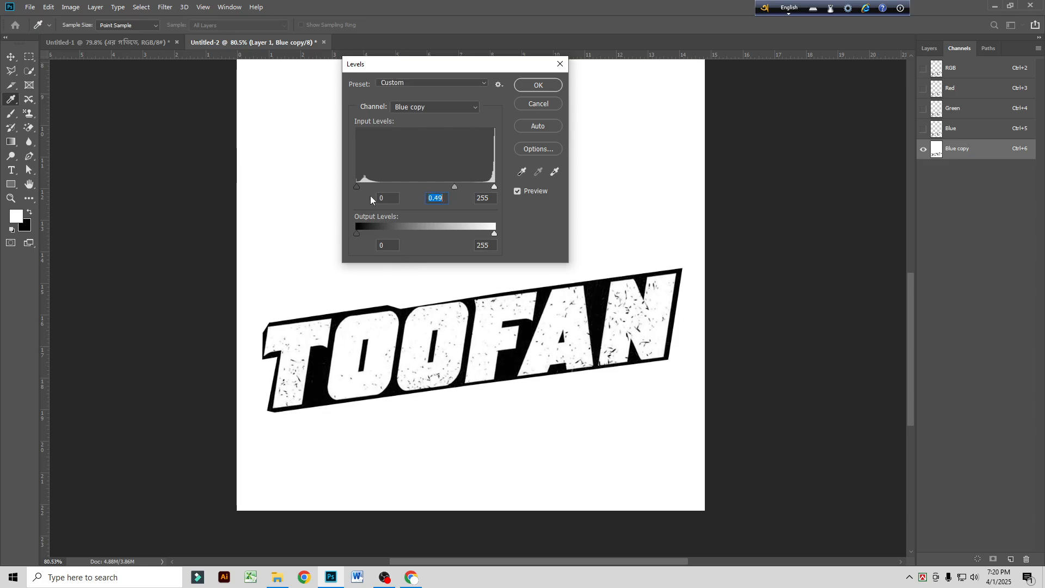
left_click_drag(358, 188, 404, 191)
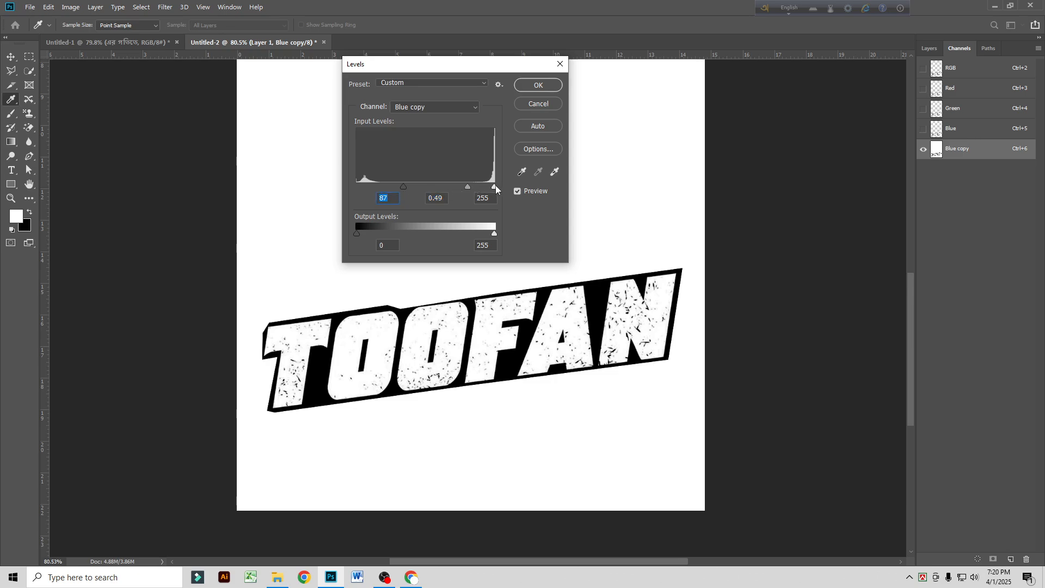
left_click_drag(494, 186, 482, 189)
left_click(539, 84)
key("l")
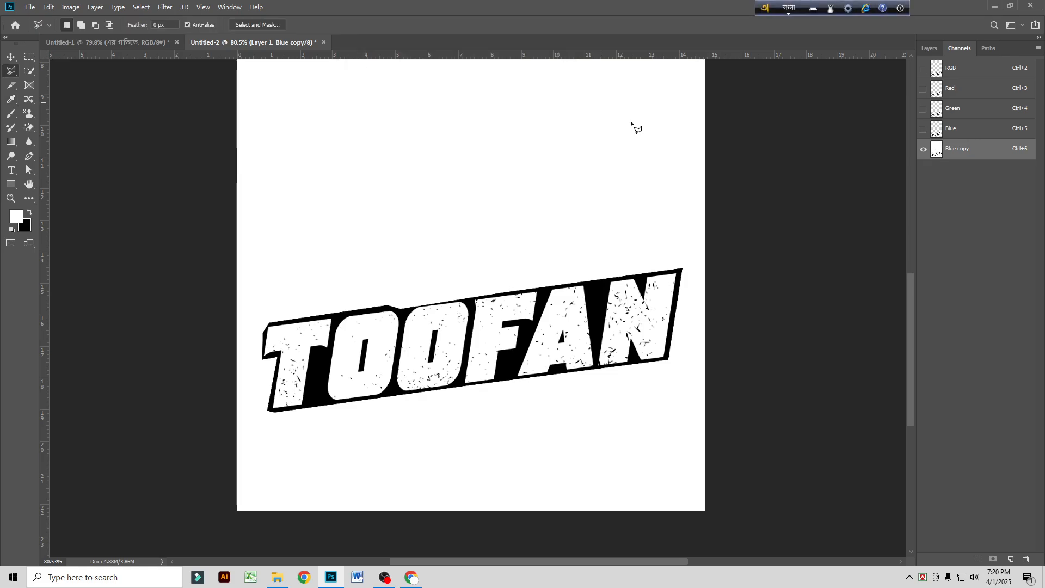
left_click_drag(967, 151, 978, 558)
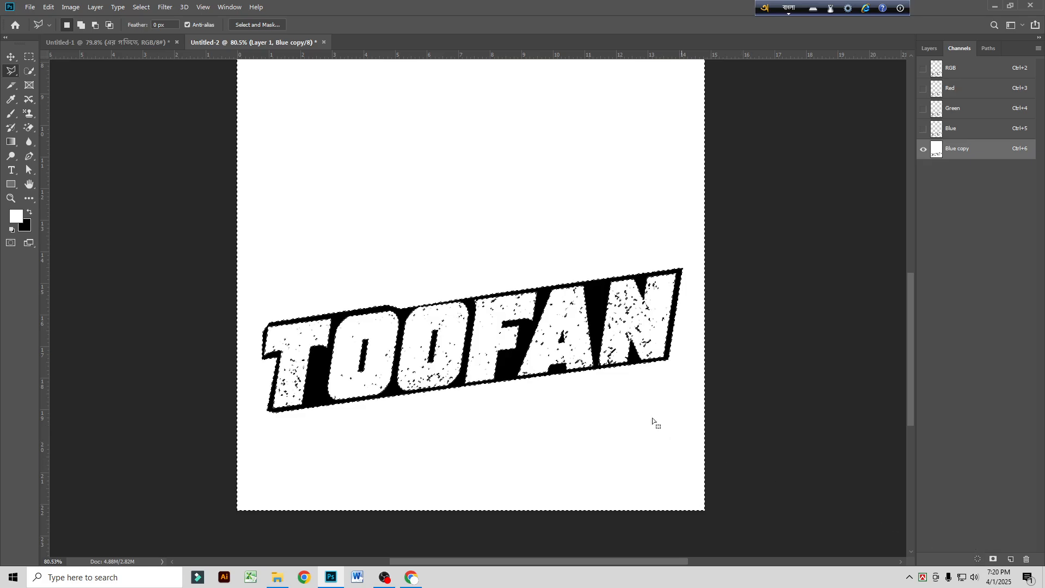
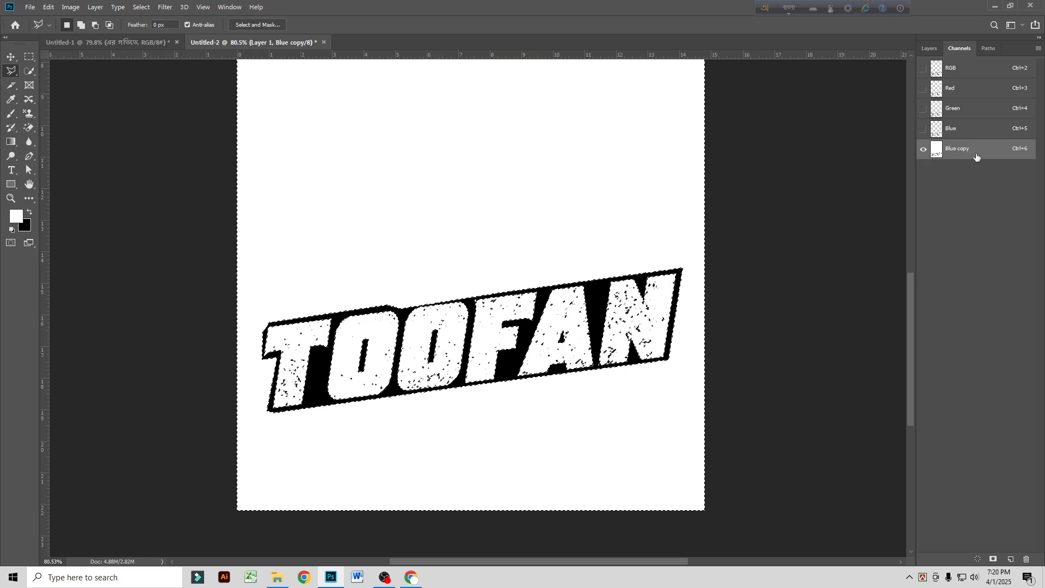
Step: Restore the RGB composite view, mask Layer 1 with the loaded channel selection, and convert the masked layer to a smart object
left_click(957, 74)
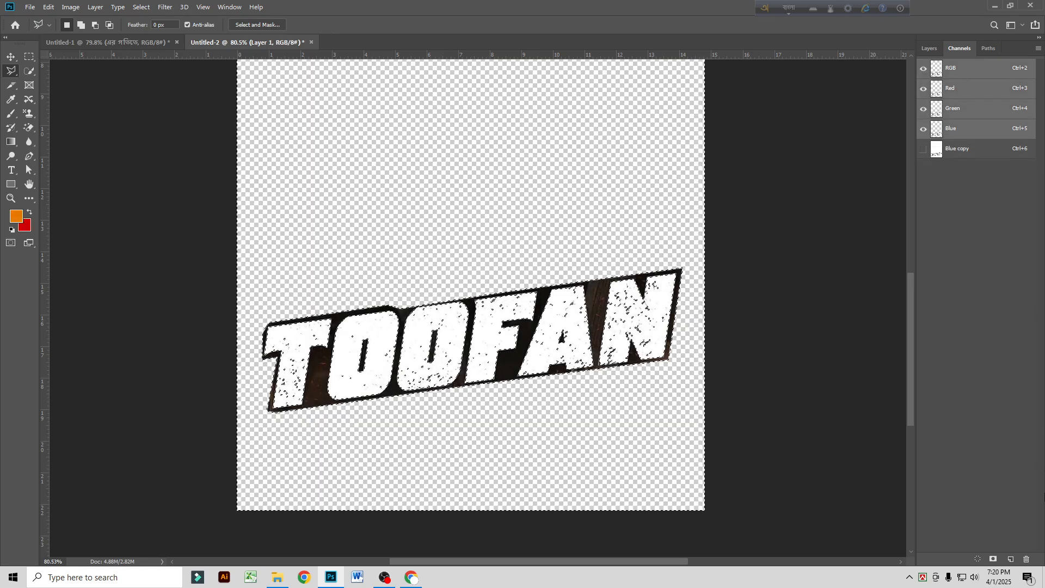
left_click(992, 560)
left_click(929, 49)
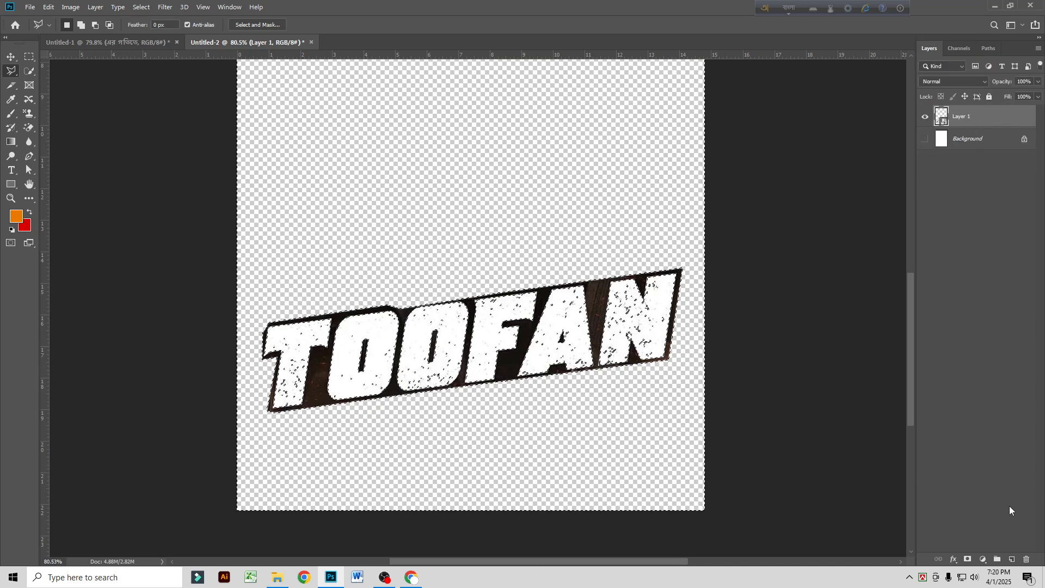
left_click(966, 559)
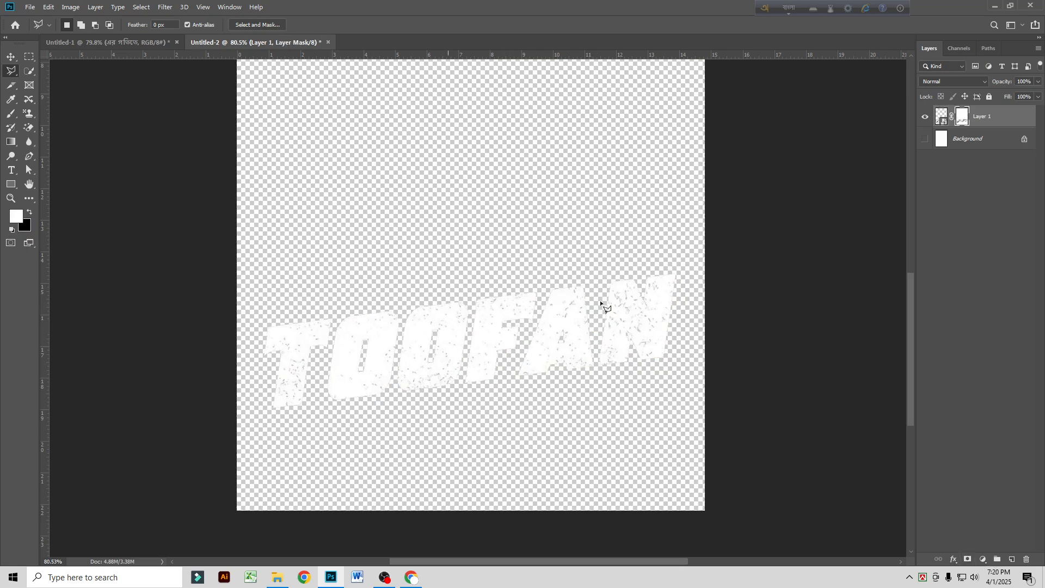
right_click(992, 124)
left_click(878, 218)
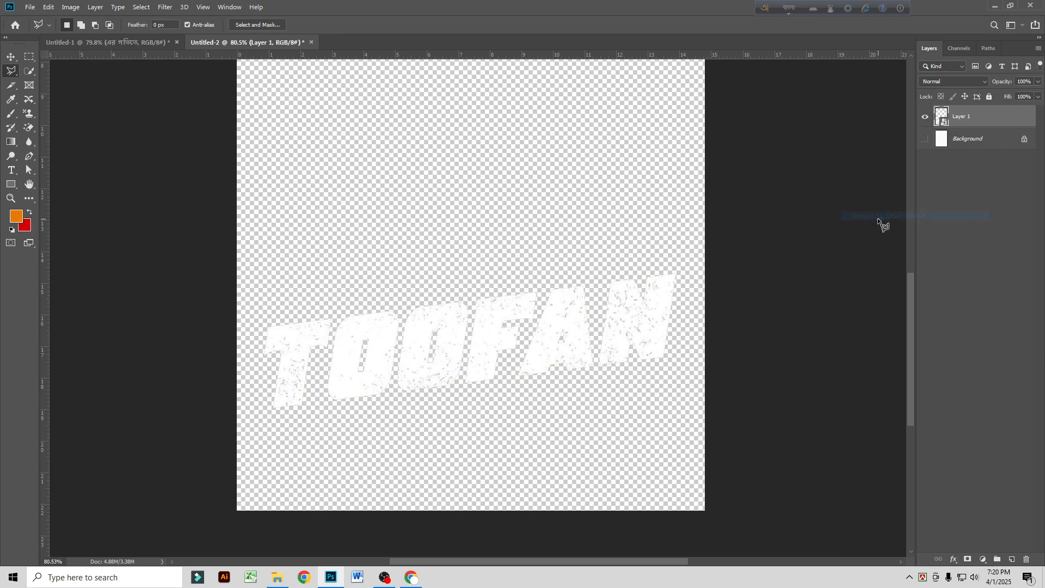
Step: Bring the extracted TOOFAN title into the Untitled-1 artboard, scale it down and place it over the Bangla lines
key("v")
mouse_move(423, 302)
left_mouse_down()
mouse_move(402, 247)
mouse_move(248, 45)
mouse_move(148, 48)
mouse_move(449, 322)
left_mouse_up()
scroll(523, 346, "down", 4)
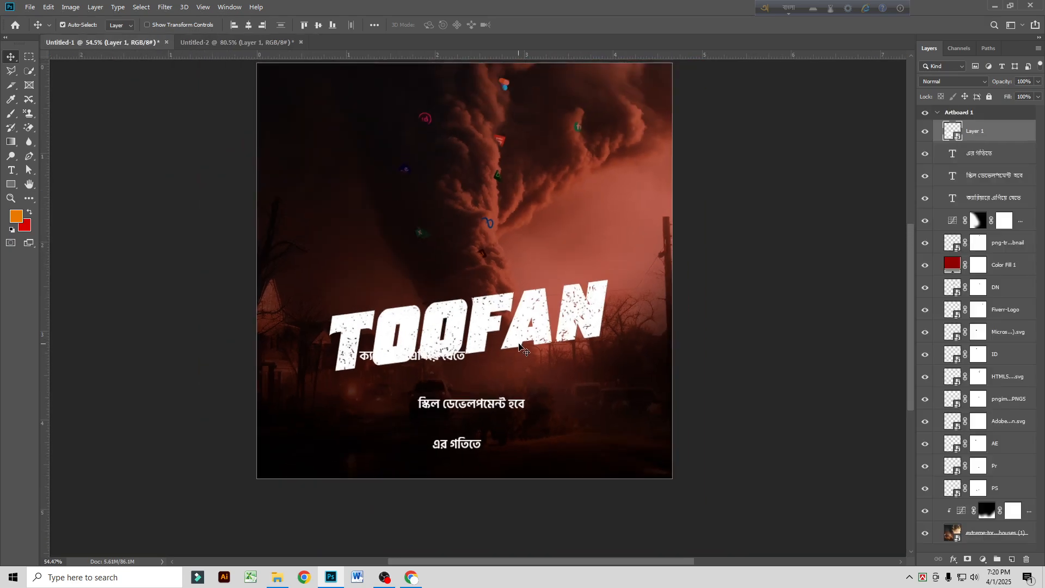
key("ctrl+t")
left_click_drag(611, 325, 560, 325)
left_click_drag(487, 331, 486, 381)
key("Return")
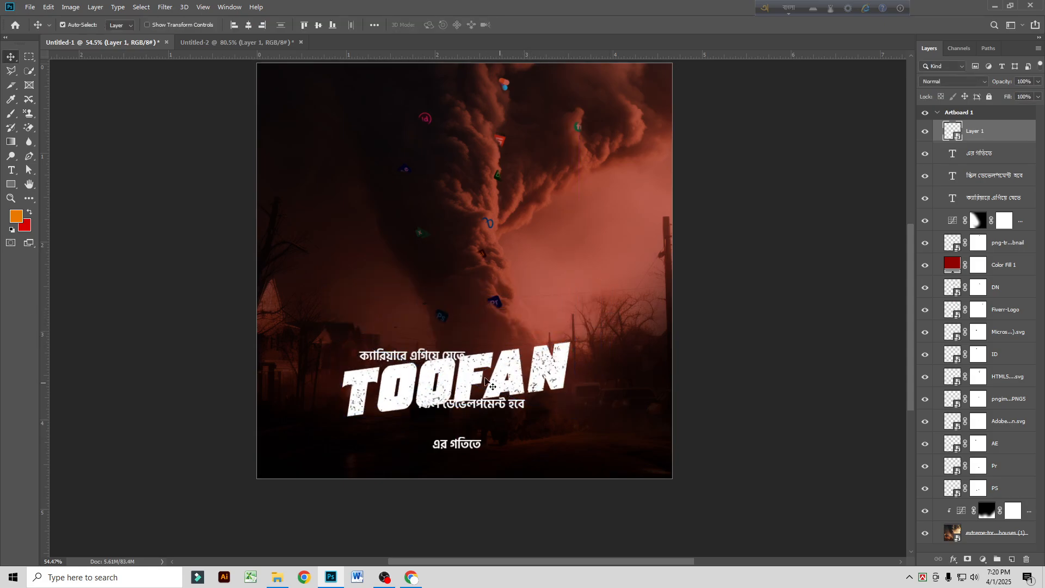
Step: Place "ক্যারিয়ারে এগিয়ে যেতে" above the TOOFAN title, scaled to 83.29% by 88.16% with a -7.71° vertical skew
left_click_drag(402, 363, 396, 352)
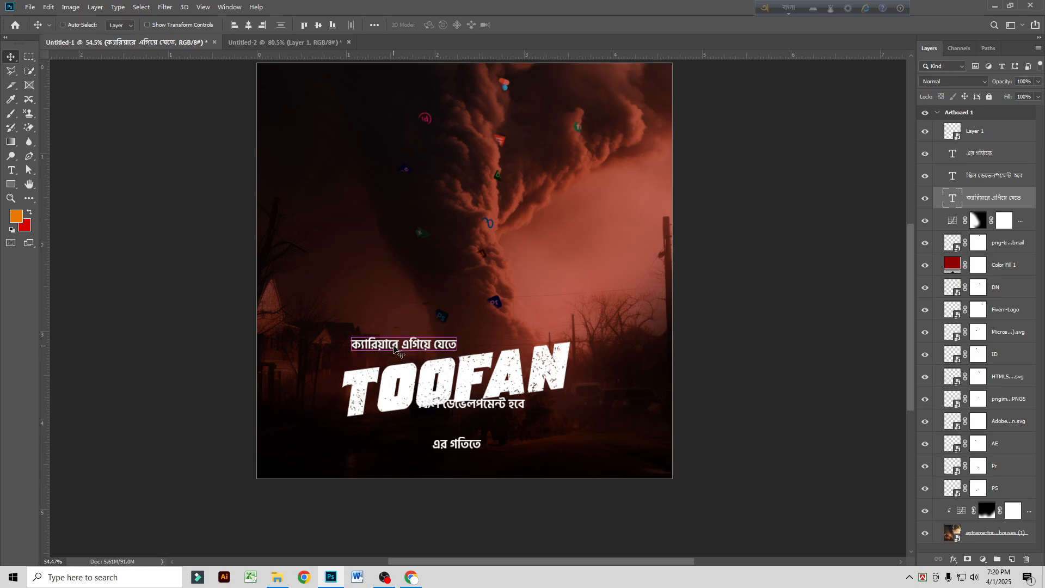
key("ctrl+t")
scroll(453, 369, "up", 5)
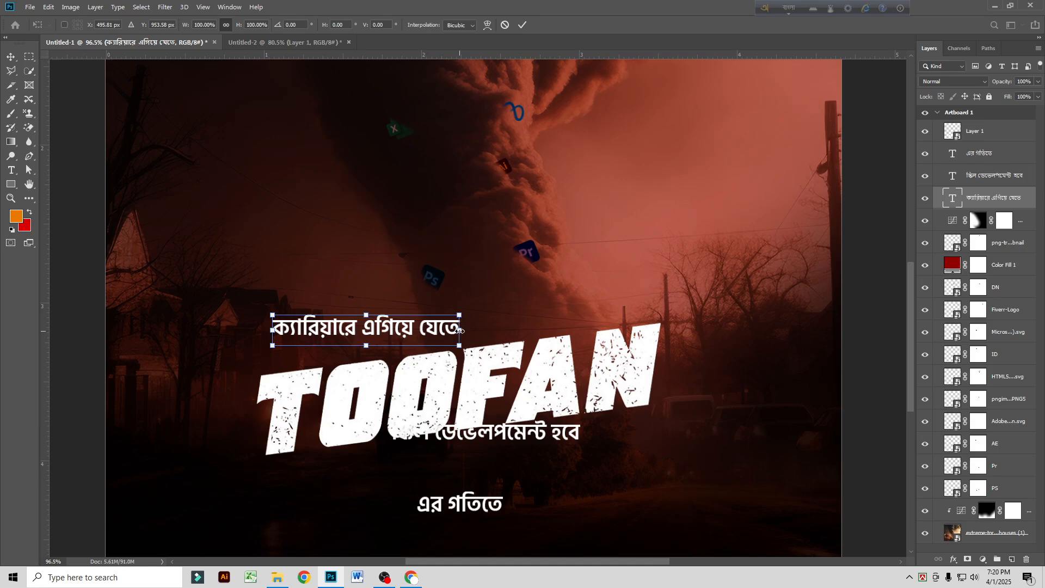
left_click_drag(459, 331, 417, 331)
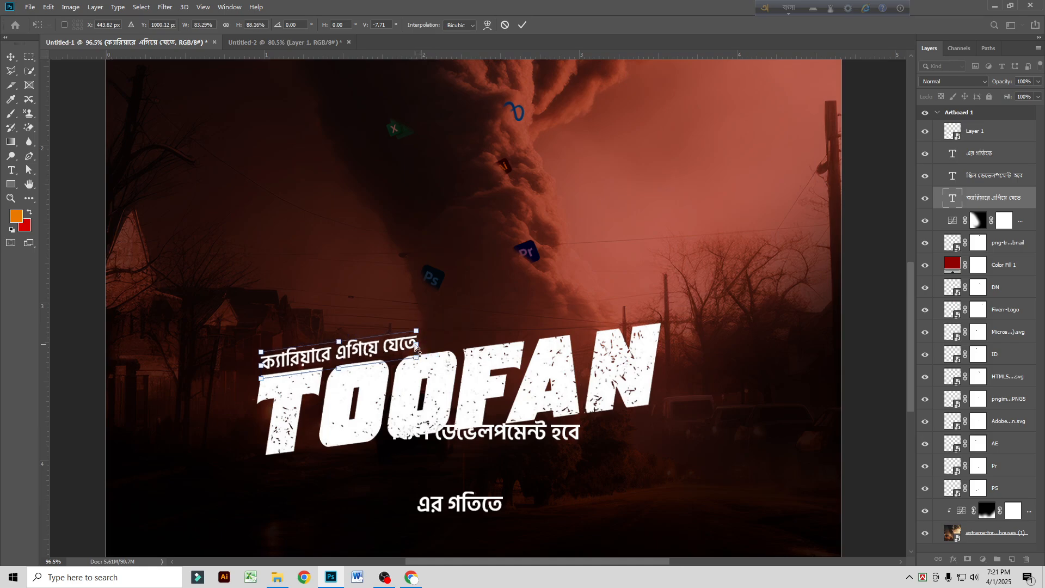
key("Return")
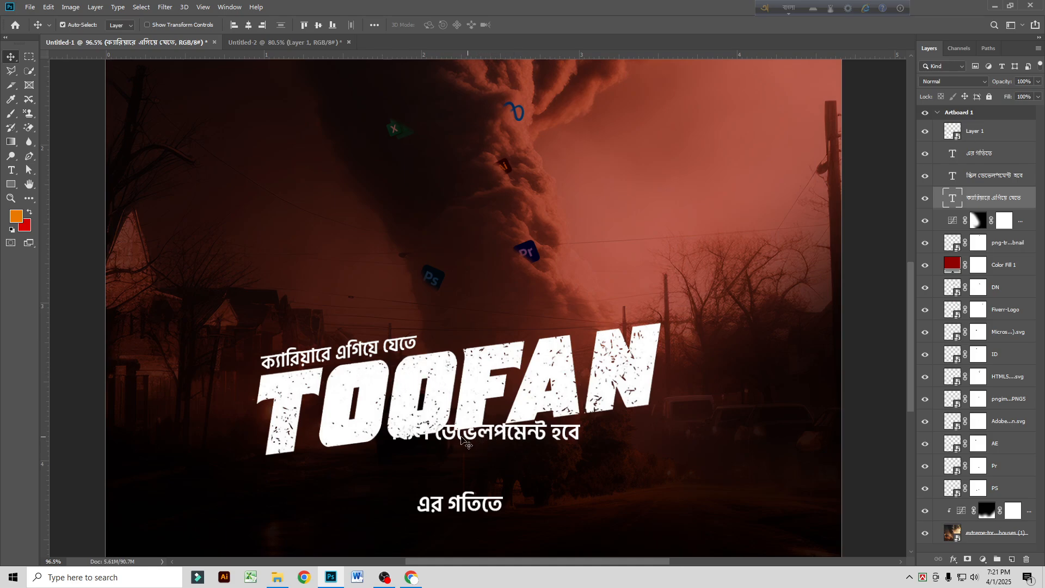
Step: Try moving the TOOFAN title to the artboard's lower edge and placing "স্কিল ডেভেলপমেন্ট হবে" directly under the first Bangla line
scroll(449, 427, "down", 3)
left_click(490, 360)
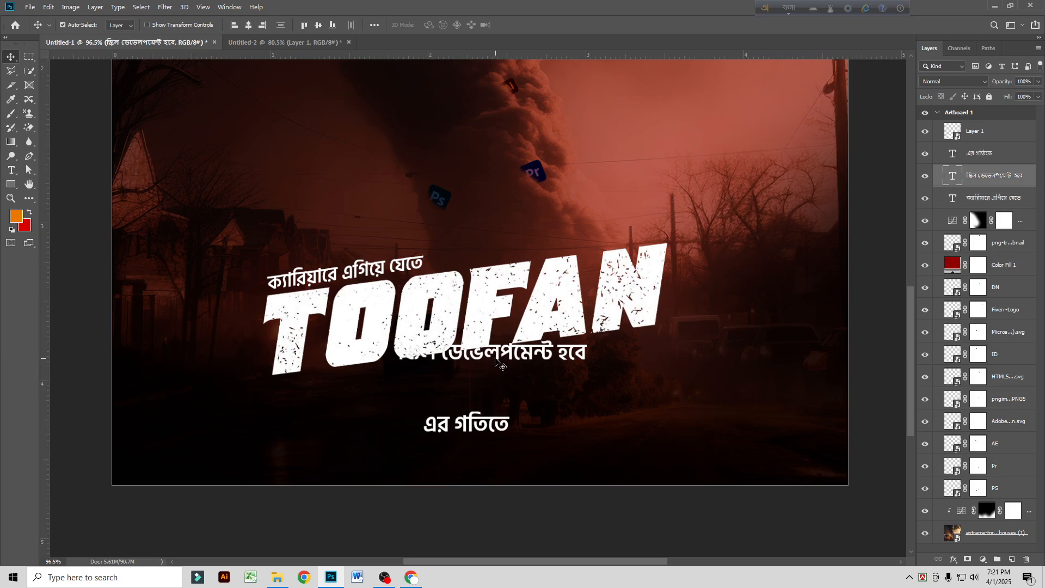
left_click_drag(506, 383, 499, 381)
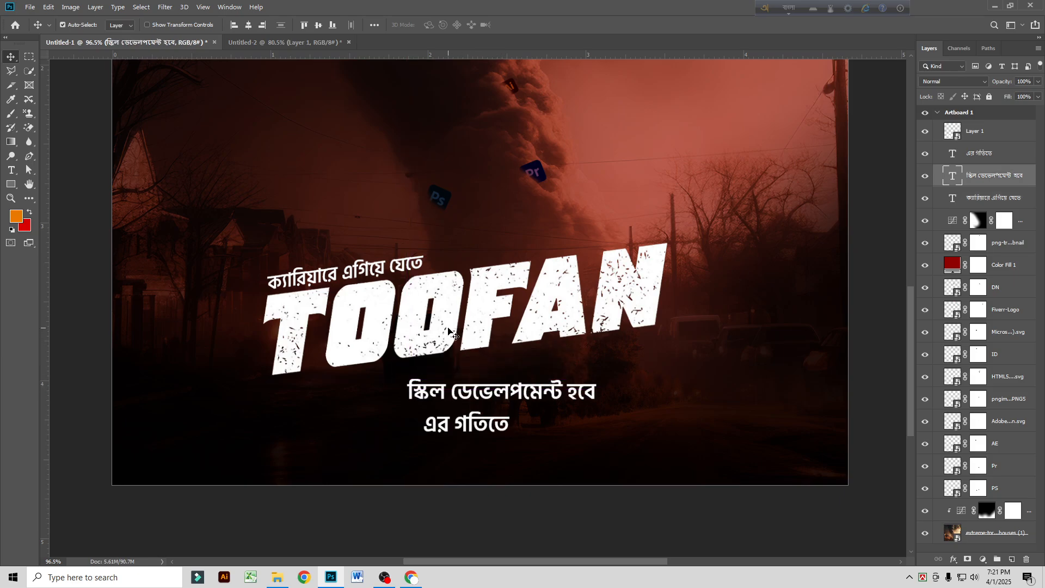
left_click_drag(449, 333, 482, 478)
left_click_drag(468, 385, 327, 304)
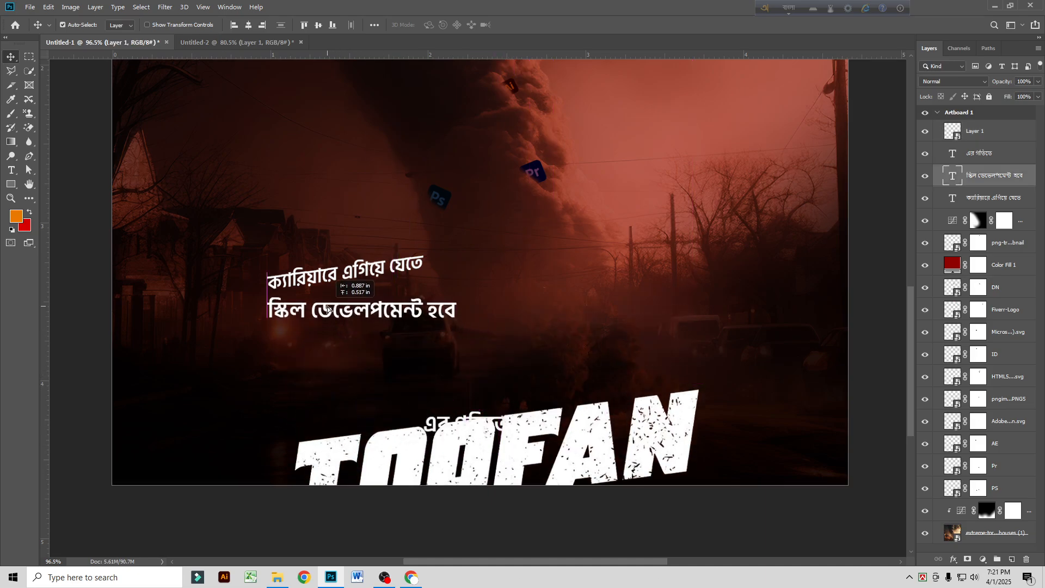
key("ctrl+t")
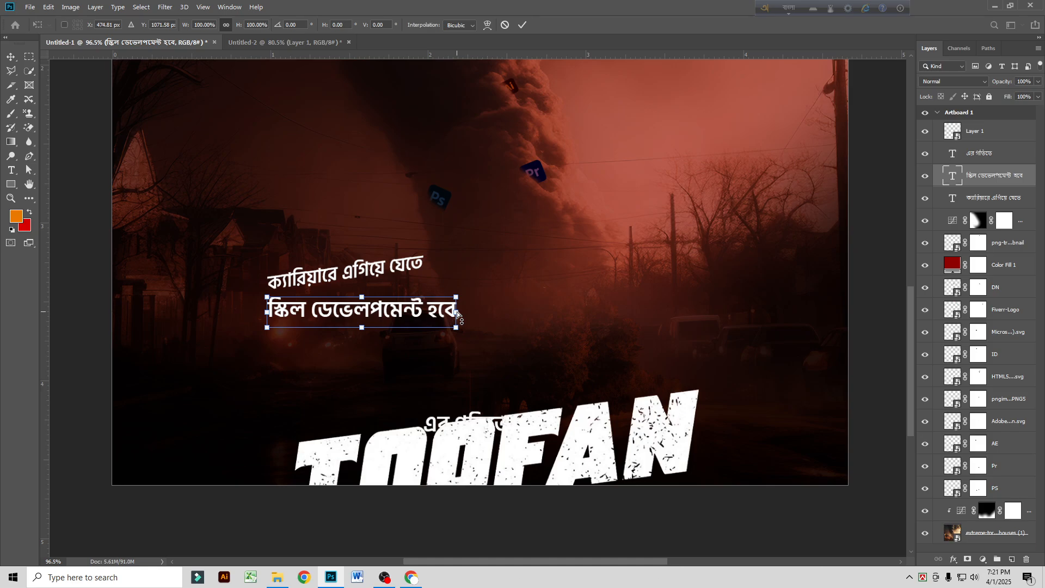
key("Escape")
Step: Undo the moves of the Bangla lines and TOOFAN title, along with the first line's scaling and skew
key("ctrl+z")
key("ctrl+z")
key("ctrl+z")
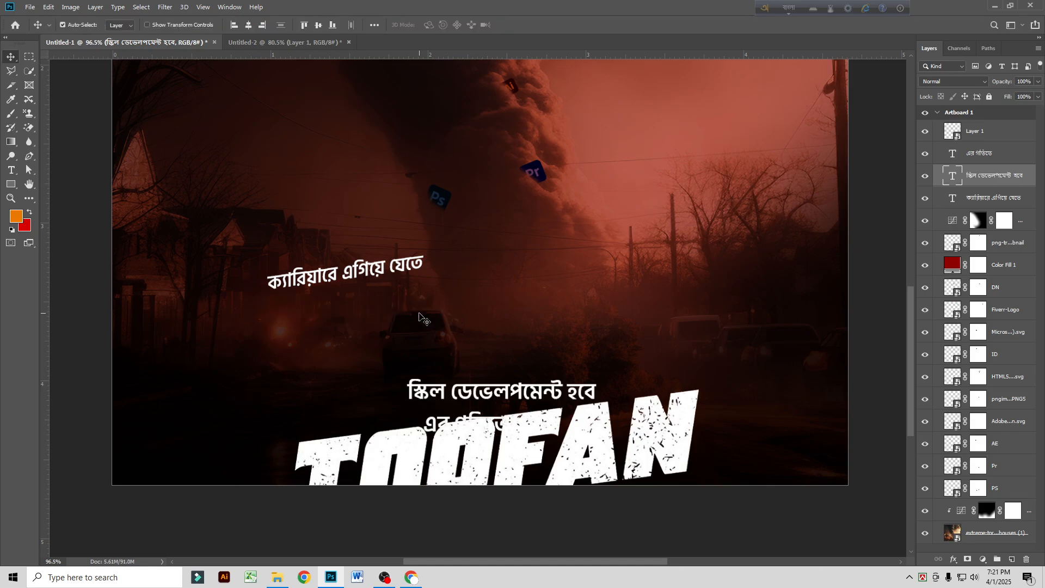
key("ctrl+z")
key("ctrl+z")
key("ctrl+z")
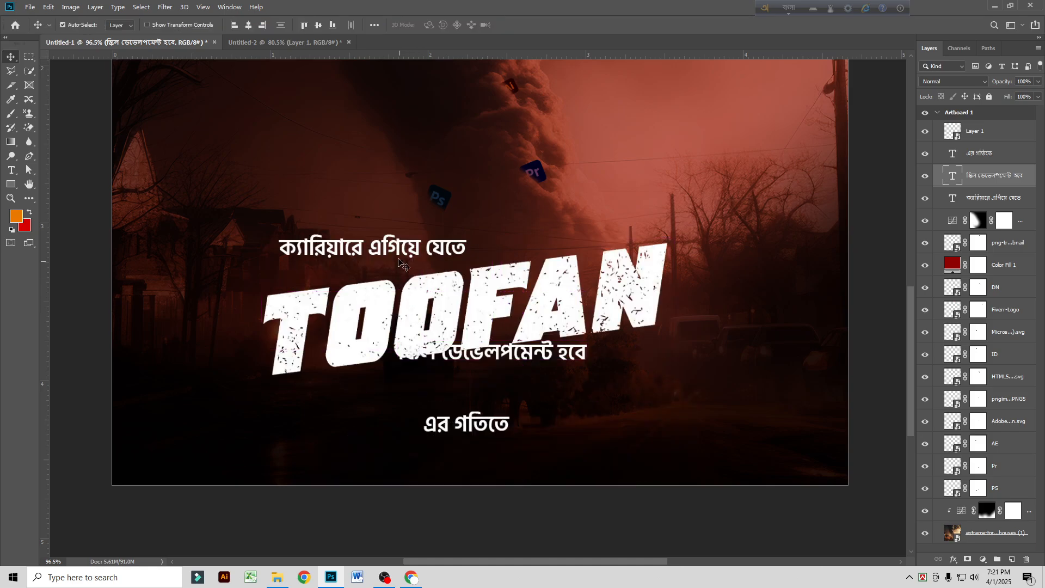
key("ctrl+z")
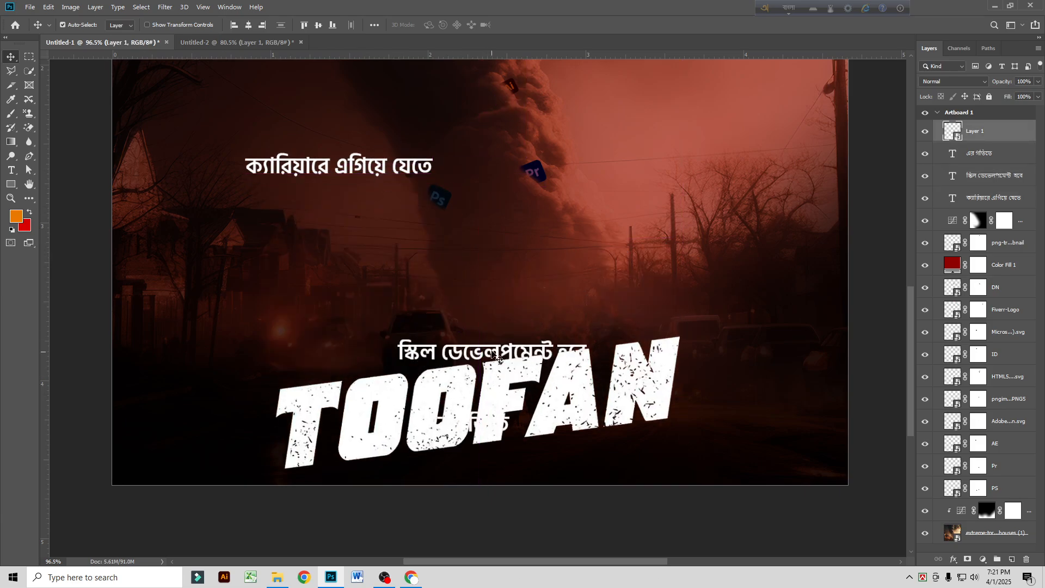
Step: Raise the TOOFAN title and position the line "স্কিল ডেভেলপমেন্ট হবে" directly above it
left_click_drag(492, 368, 498, 306)
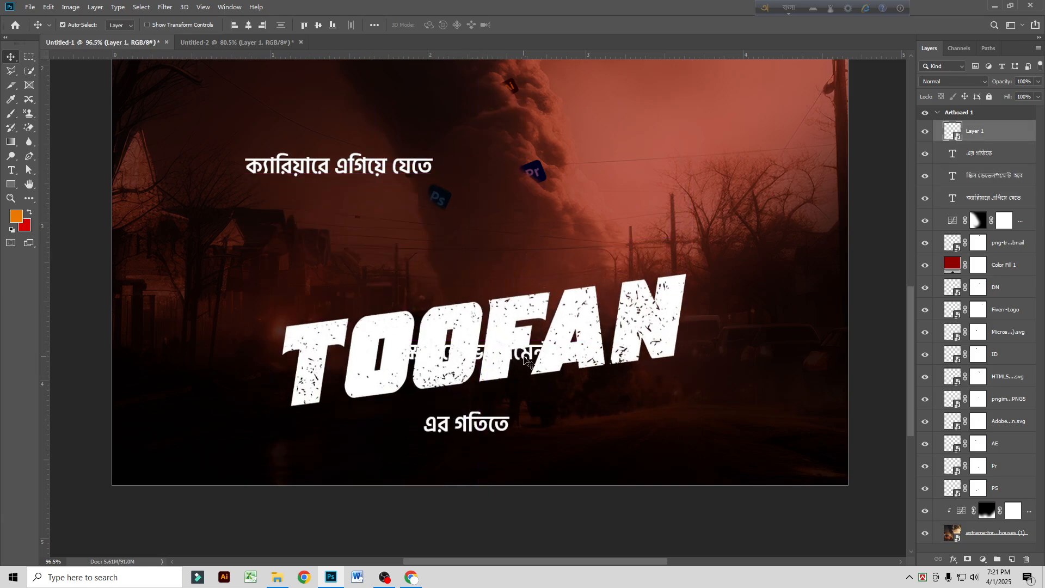
double_click(526, 360)
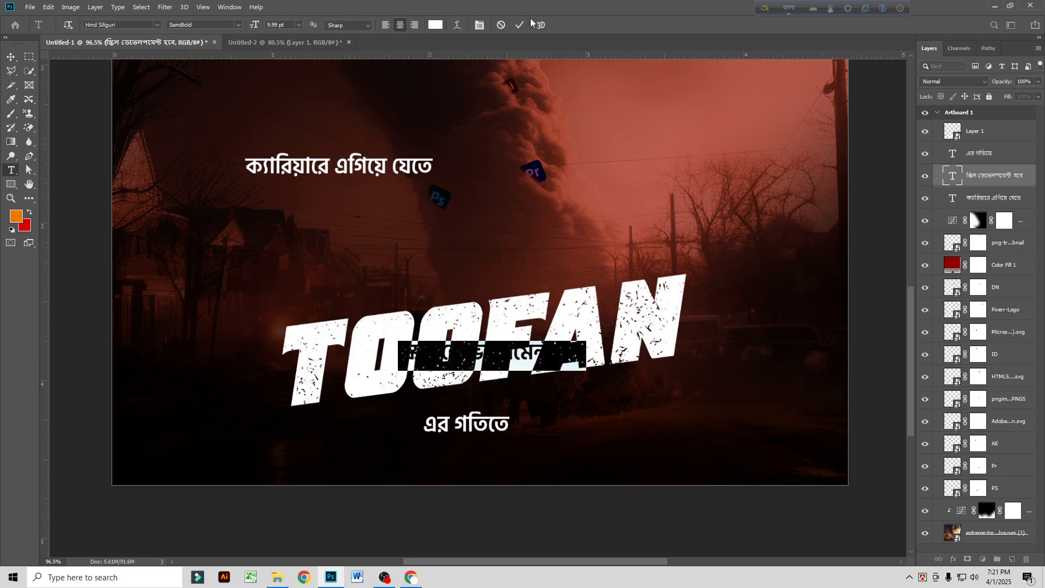
left_click(519, 24)
key("v")
key("ctrl+t")
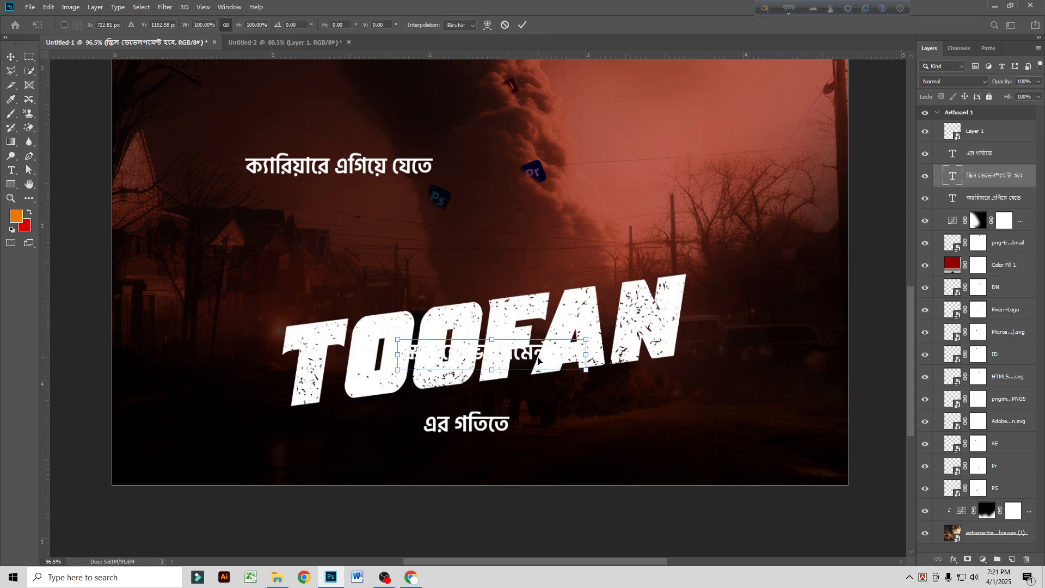
left_click_drag(537, 359, 501, 277)
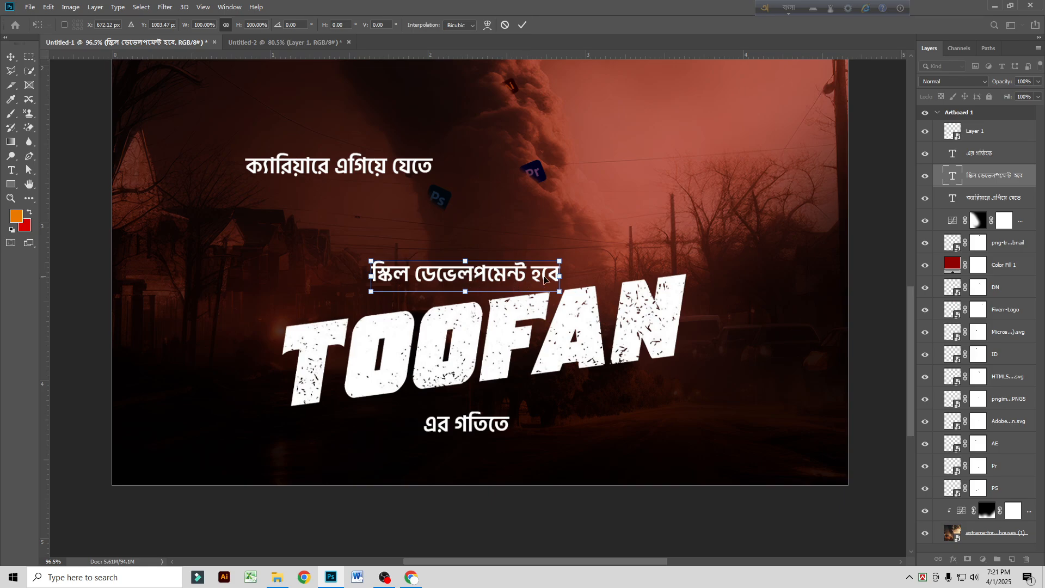
Step: Enlarge "স্কিল ডেভেলপমেন্ট হবে" to about 215% width and 198% height, slanting it to match the TOOFAN title's width and angle
left_click_drag(561, 276, 688, 252)
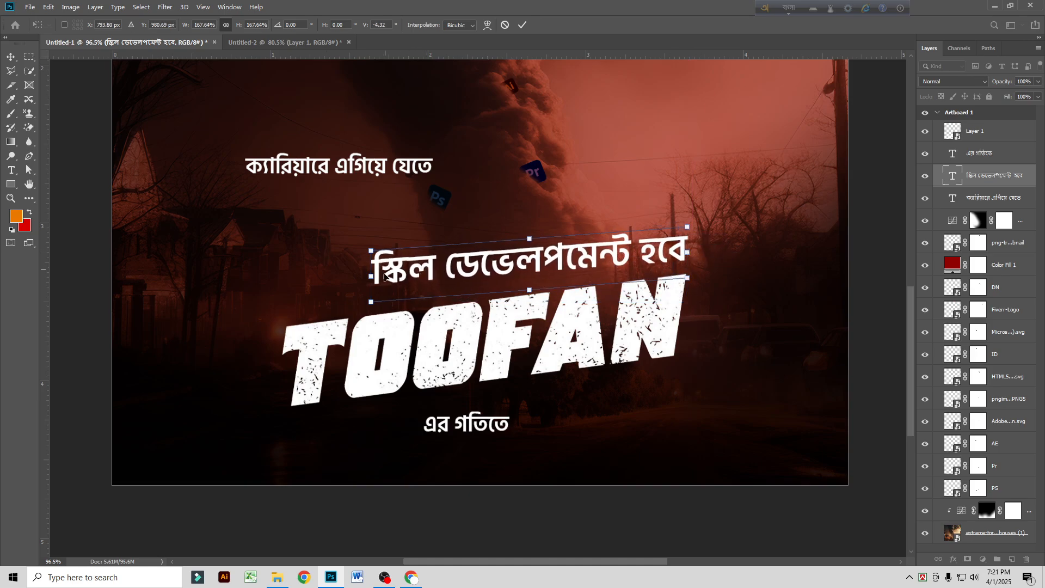
left_click_drag(372, 278, 284, 311)
left_click_drag(484, 259, 484, 248)
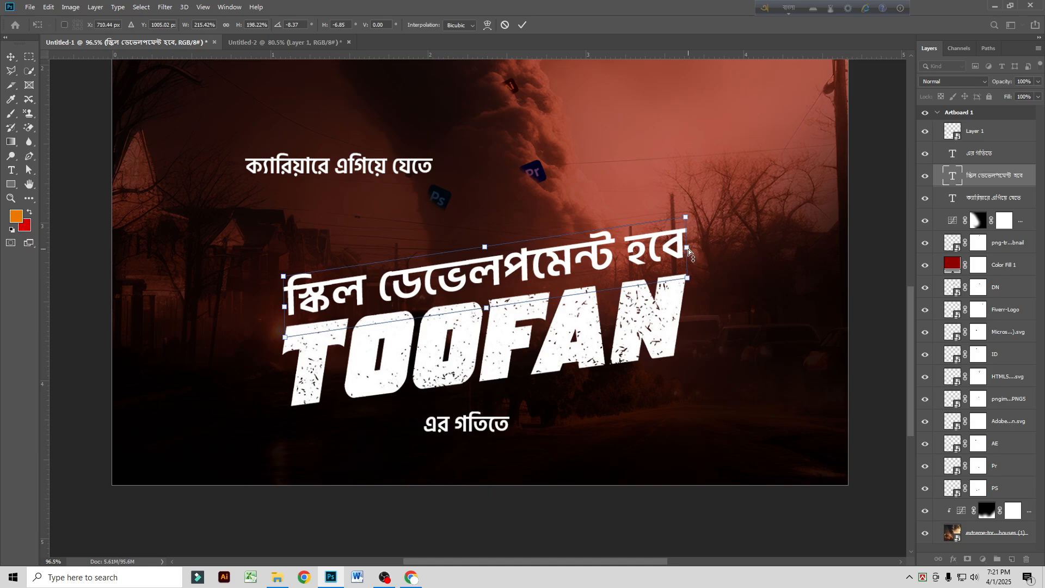
left_click_drag(689, 252, 689, 256)
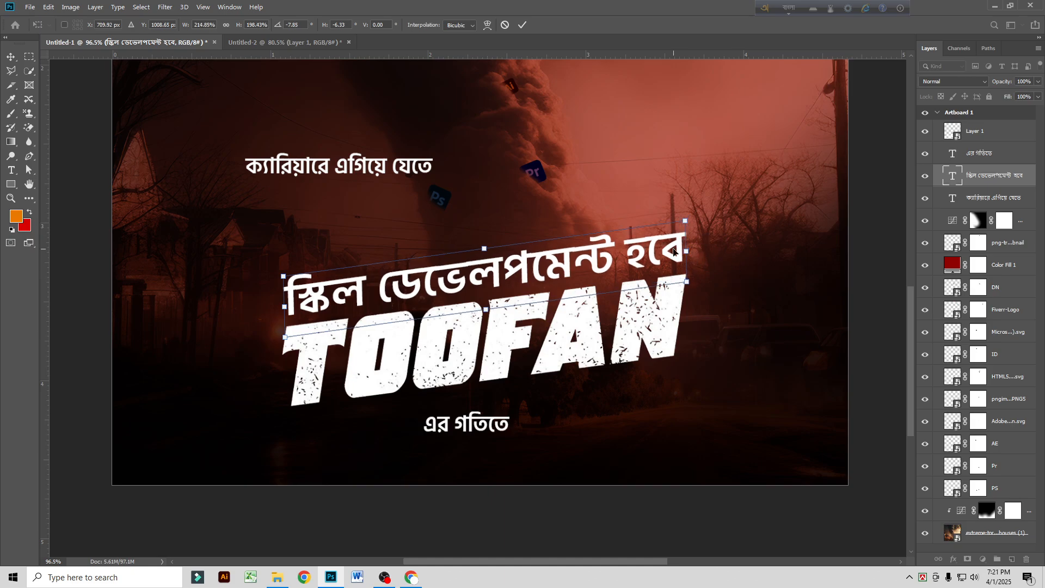
key("Return")
scroll(604, 308, "down", 4)
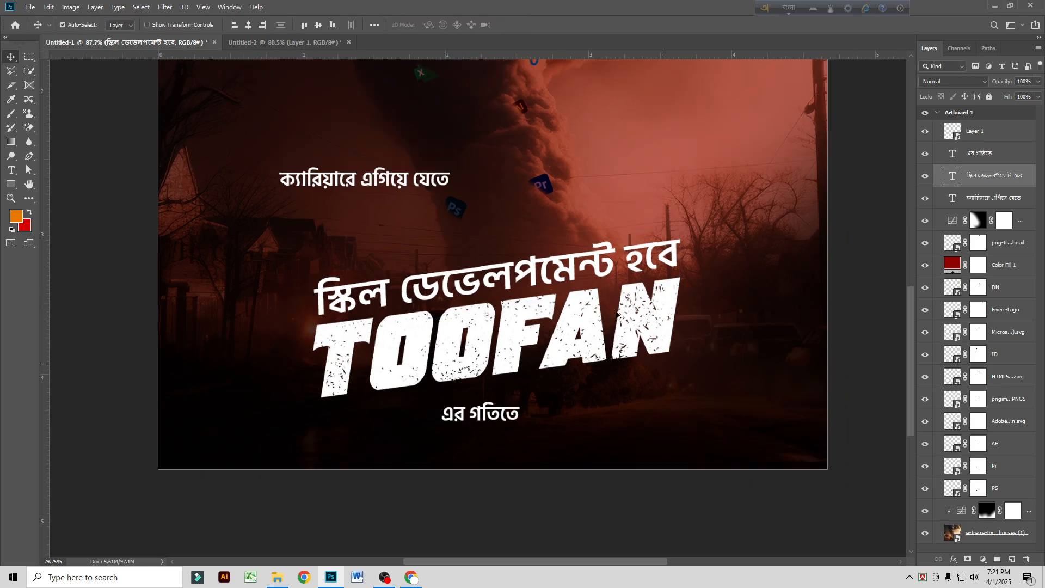
Step: Place "ক্যারিয়ারে এগিয়ে যেতে" above the enlarged line, scaled to 82.40% by 85.03% with a -7.95° vertical skew
scroll(626, 313, "up", 1)
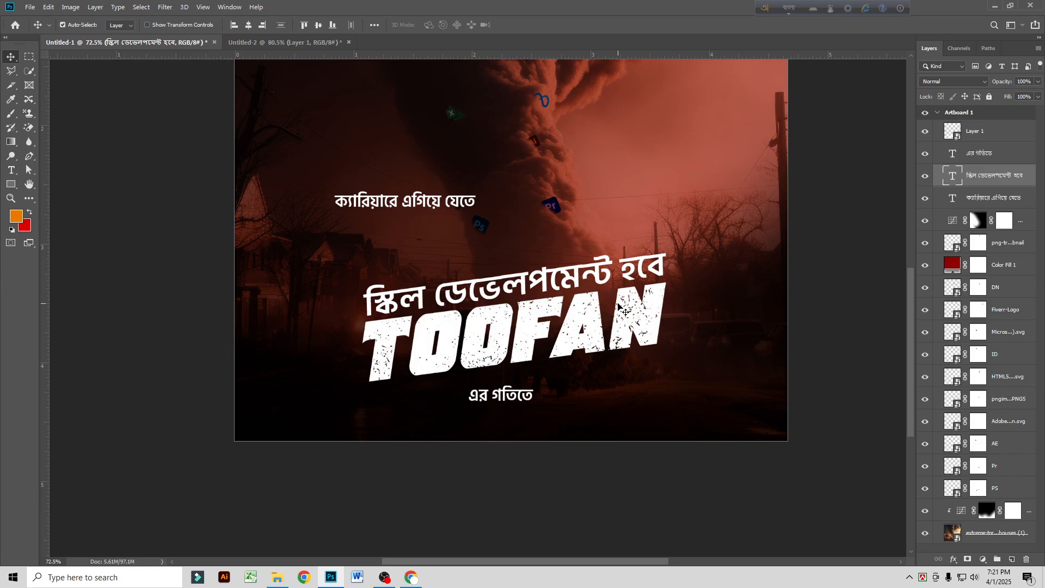
left_click_drag(423, 209, 507, 263)
key("ctrl+t")
scroll(506, 272, "up", 5)
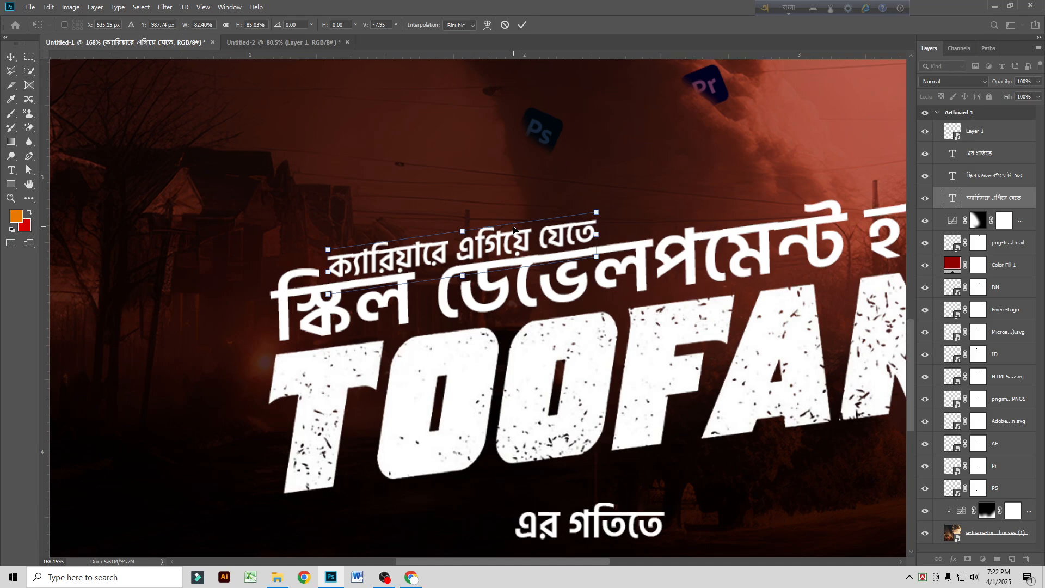
left_click_drag(497, 243, 493, 240)
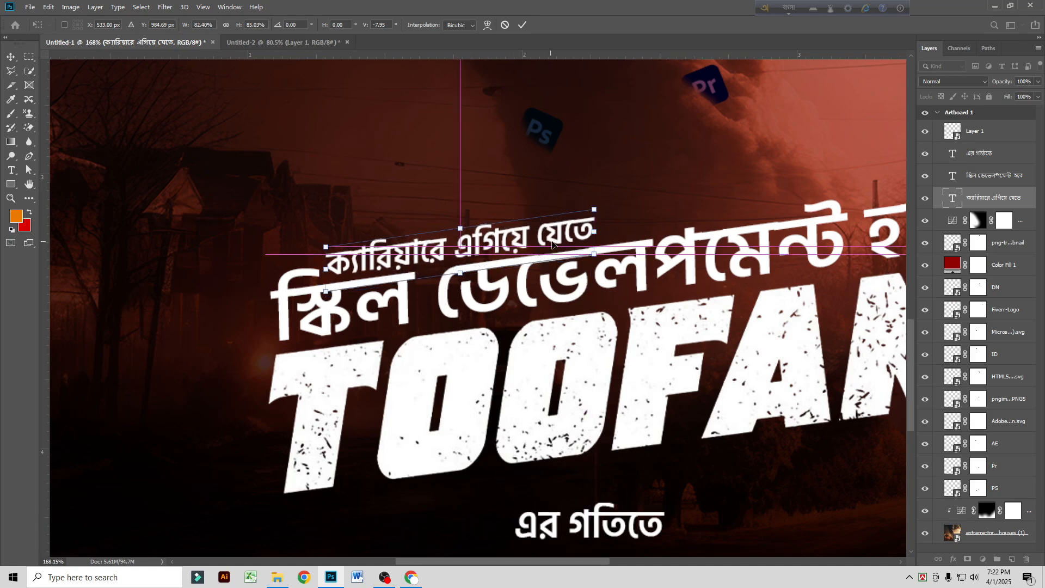
key("Return")
scroll(577, 294, "down", 3)
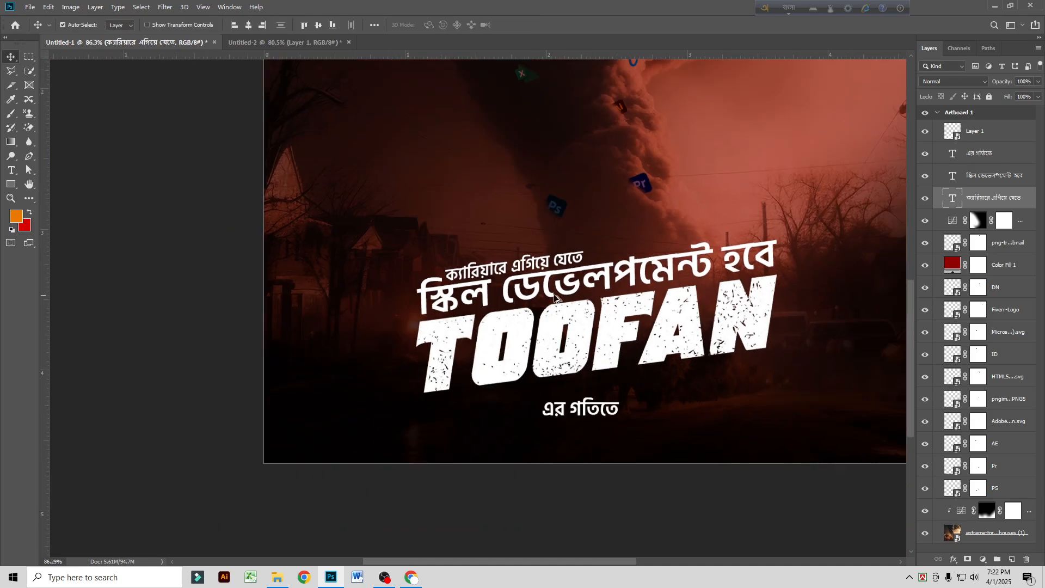
Step: Move "এর গতিতে" beneath the right end of the TOOFAN title and slant it to match the title's angle
scroll(579, 313, "down", 1)
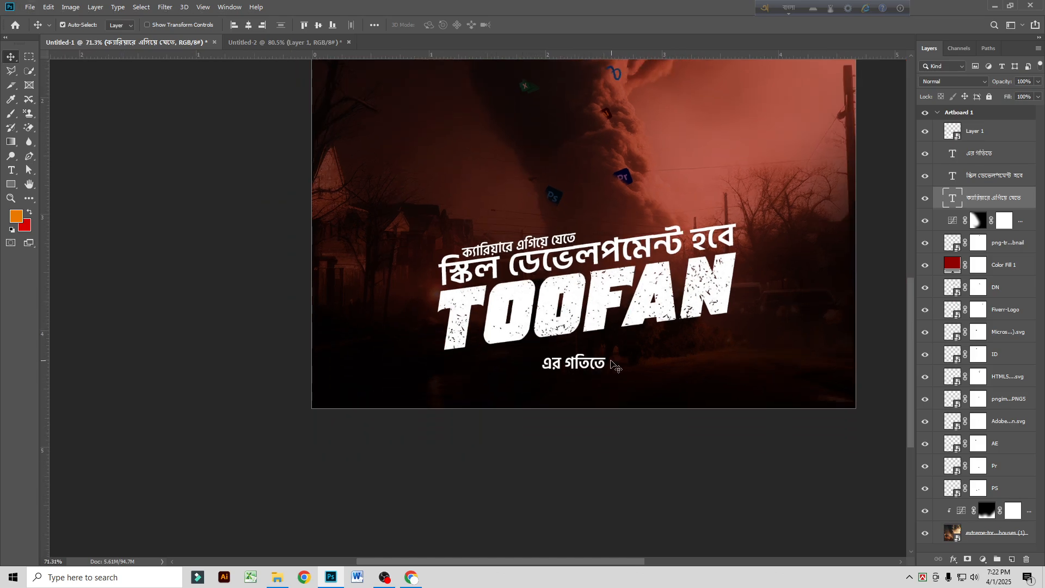
left_click_drag(591, 366, 721, 326)
key("ctrl+t")
key("Return")
scroll(667, 353, "down", 2)
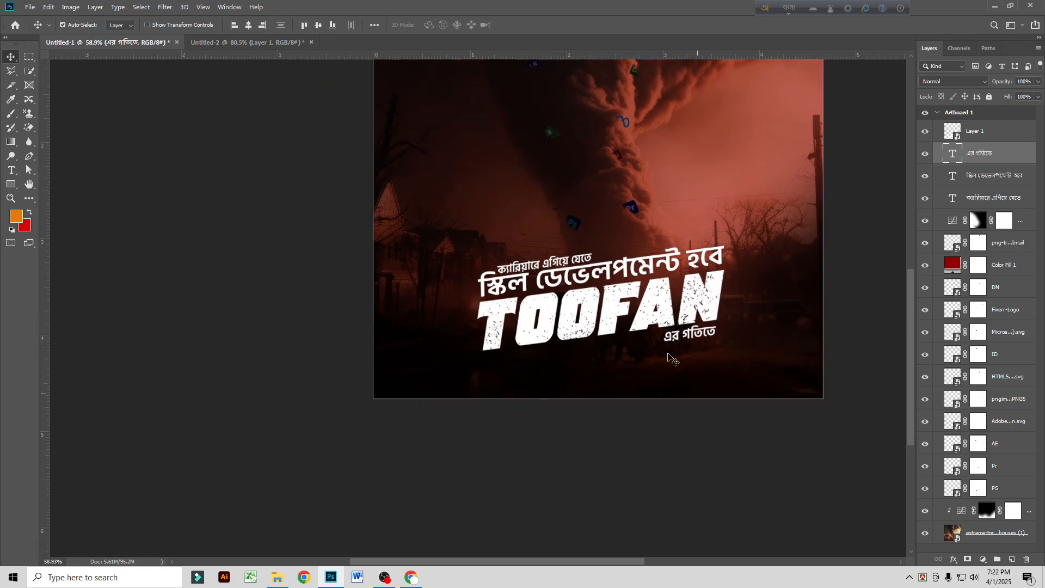
Step: Recolour the line "স্কিল ডেভেলপমেন্ট হবে" yellow, #ffea00
scroll(671, 356, "down", 3)
scroll(728, 334, "up", 3)
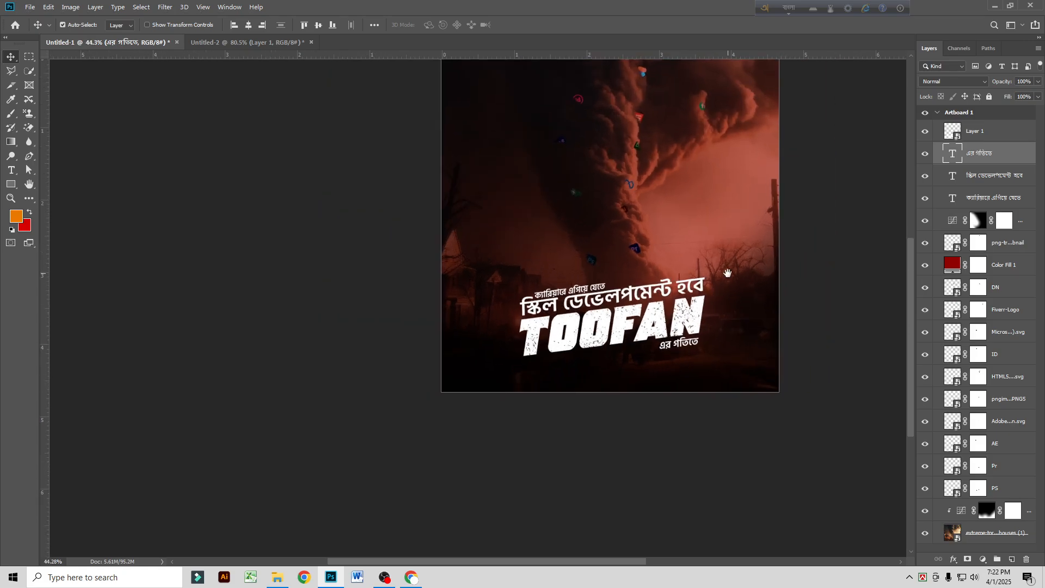
left_click_drag(583, 315, 573, 333)
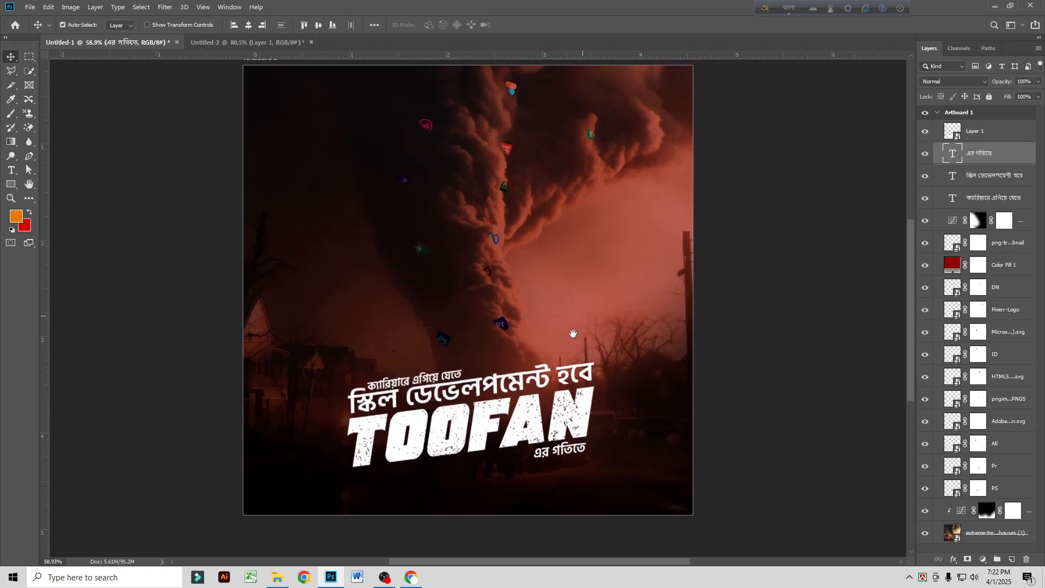
scroll(572, 341, "down", 1)
double_click(479, 389)
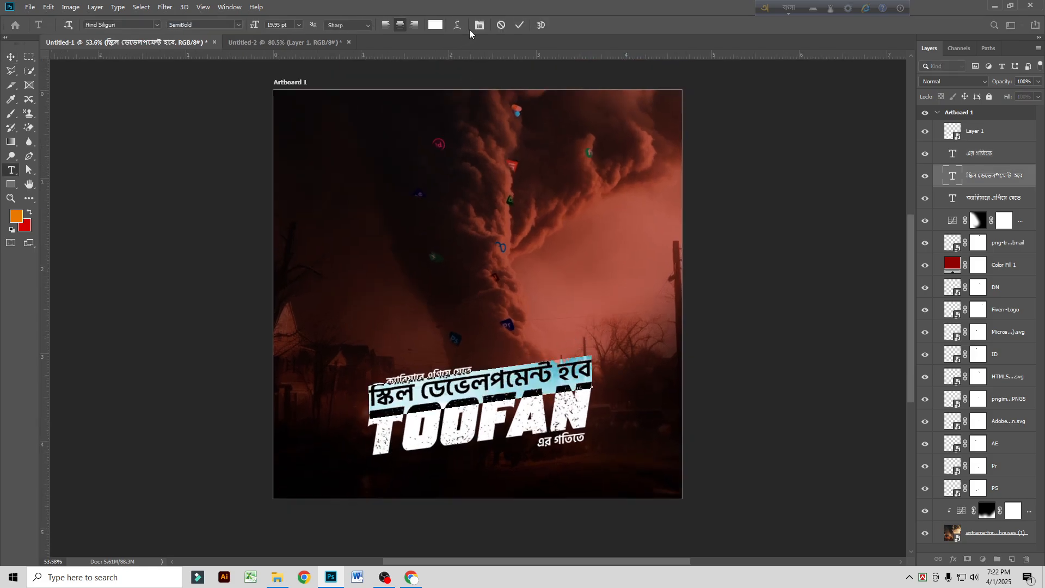
left_click(436, 25)
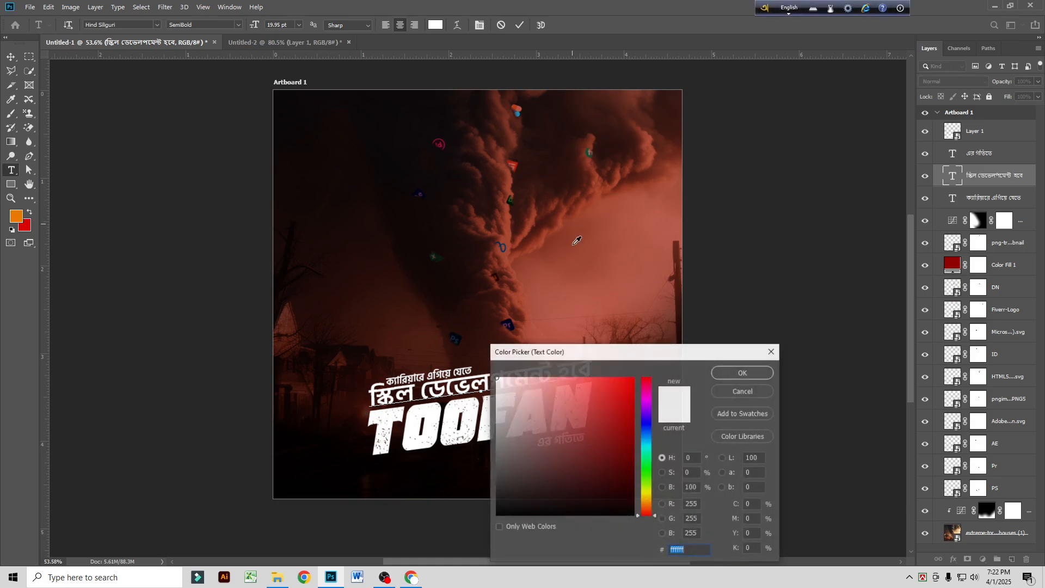
left_click(645, 494)
mouse_move(620, 391)
left_mouse_down()
mouse_move(663, 346)
mouse_move(244, 252)
mouse_move(196, 191)
left_mouse_up()
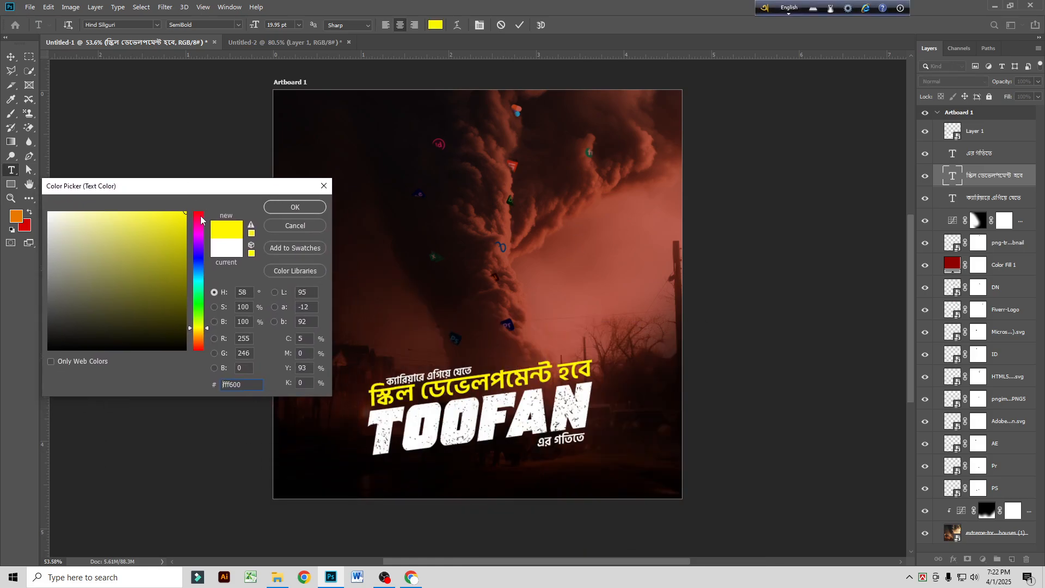
left_click_drag(208, 326, 199, 332)
left_click(294, 206)
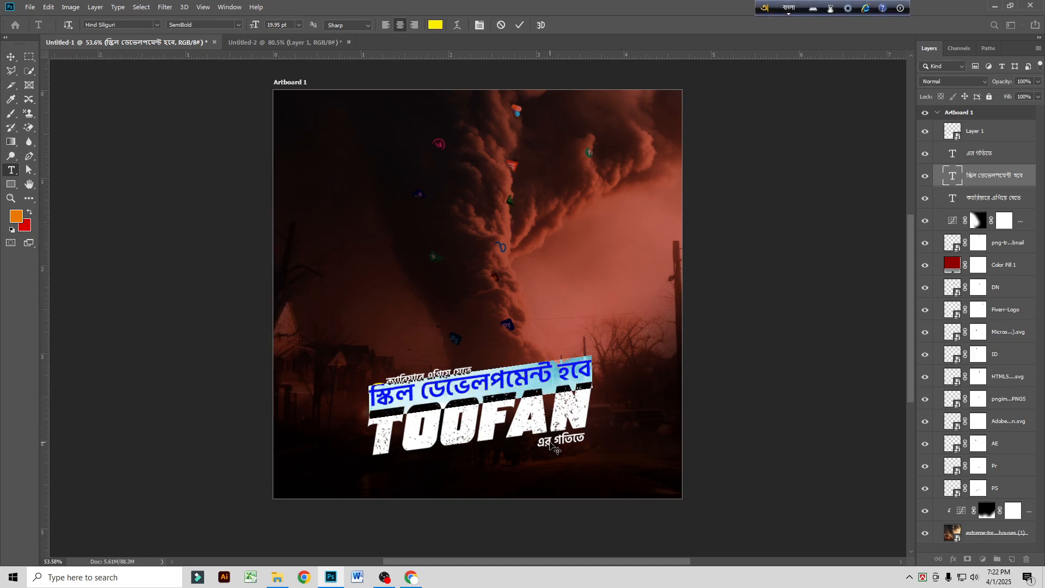
key("ctrl+Return")
key("v")
Step: Recolour "এর গতিতে" below the TOOFAN title with the same yellow, #ffea00, sampled from the "স্কিল ডেভেলপমেন্ট হবে" line
double_click(569, 445)
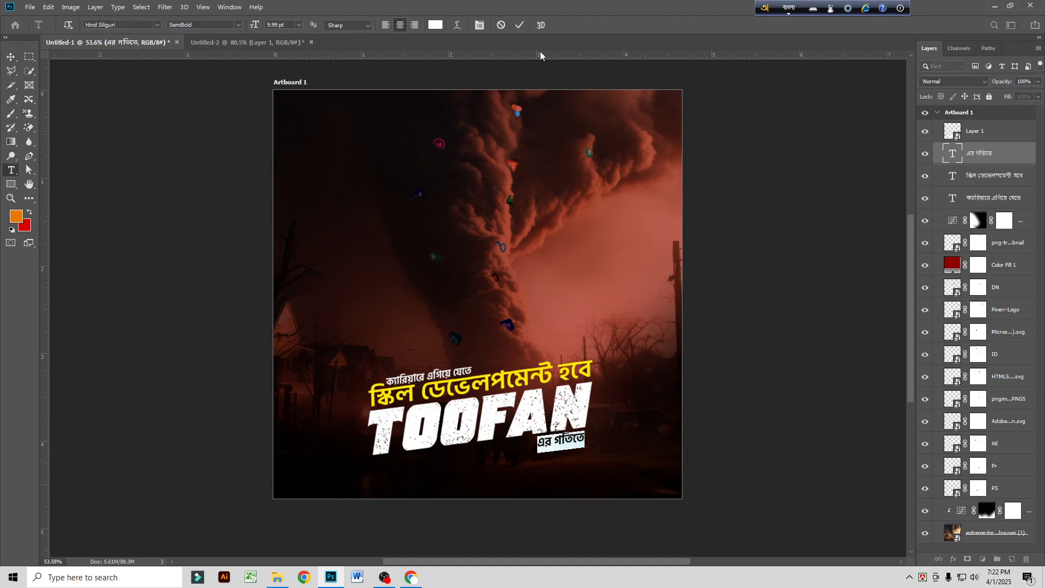
left_click(437, 25)
left_click(543, 376)
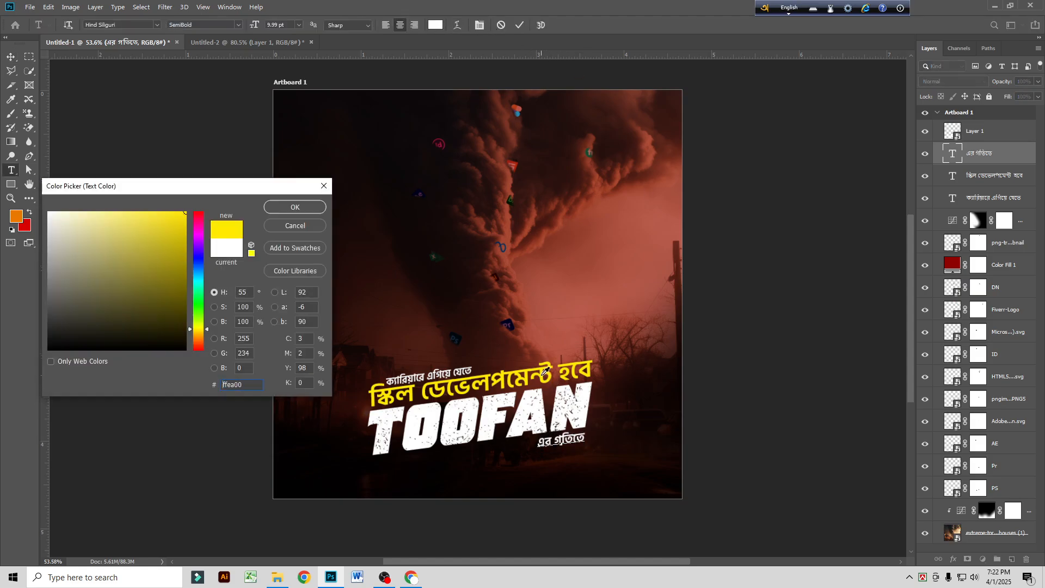
left_click(295, 207)
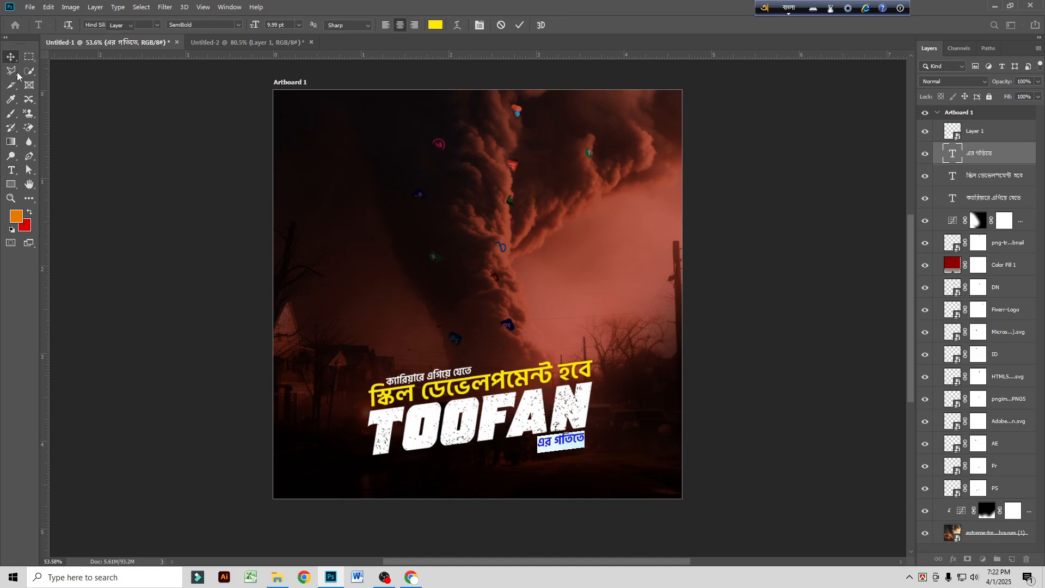
key("ctrl+Return")
key("v")
Step: Widen "স্কিল ডেভেলপমেন্ট হবে" very slightly so its right end lines up with the TOOFAN title
scroll(544, 383, "up", 2)
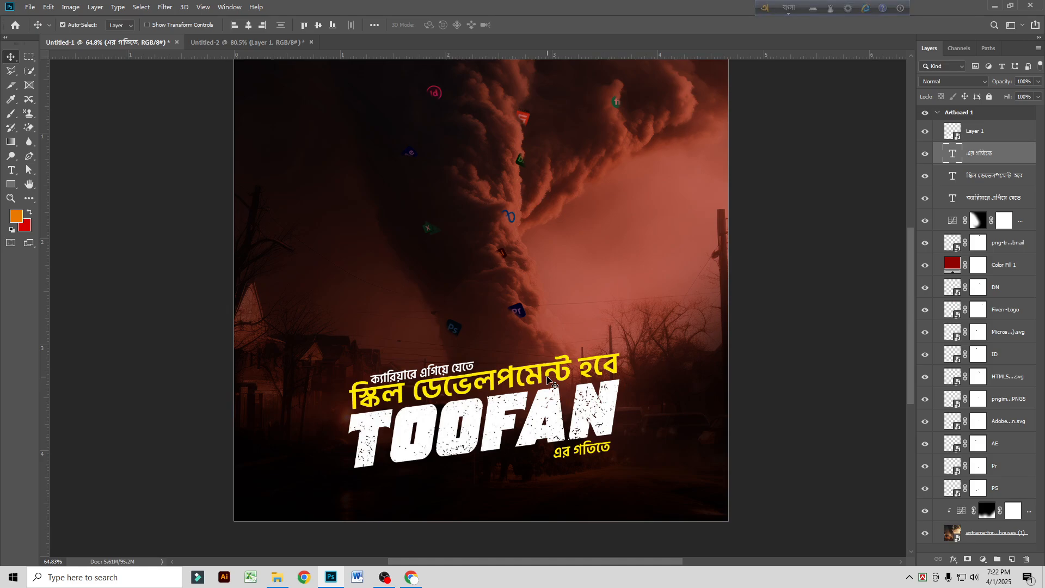
left_click(541, 384, "ctrl")
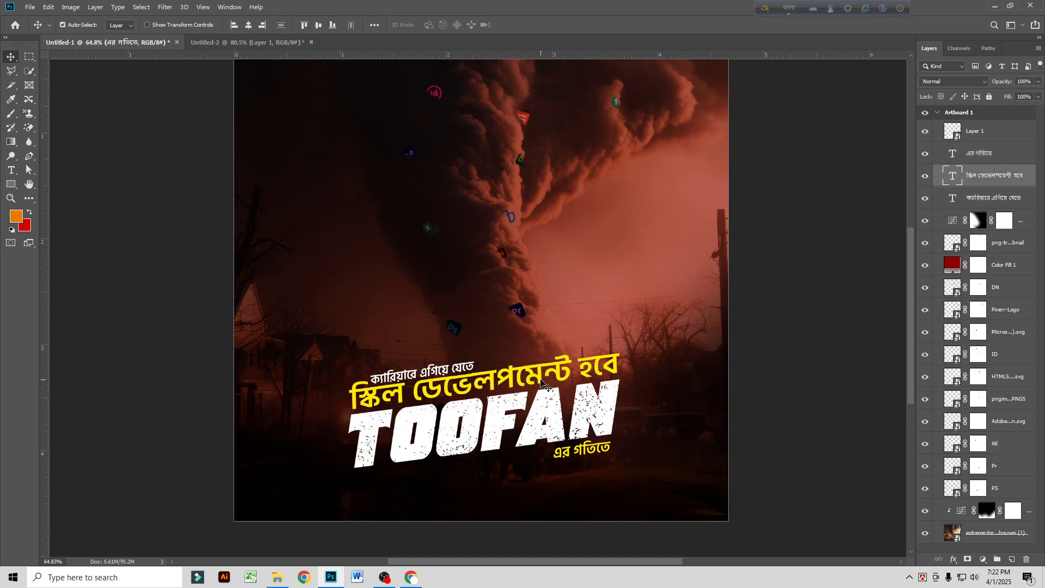
key("ctrl+t")
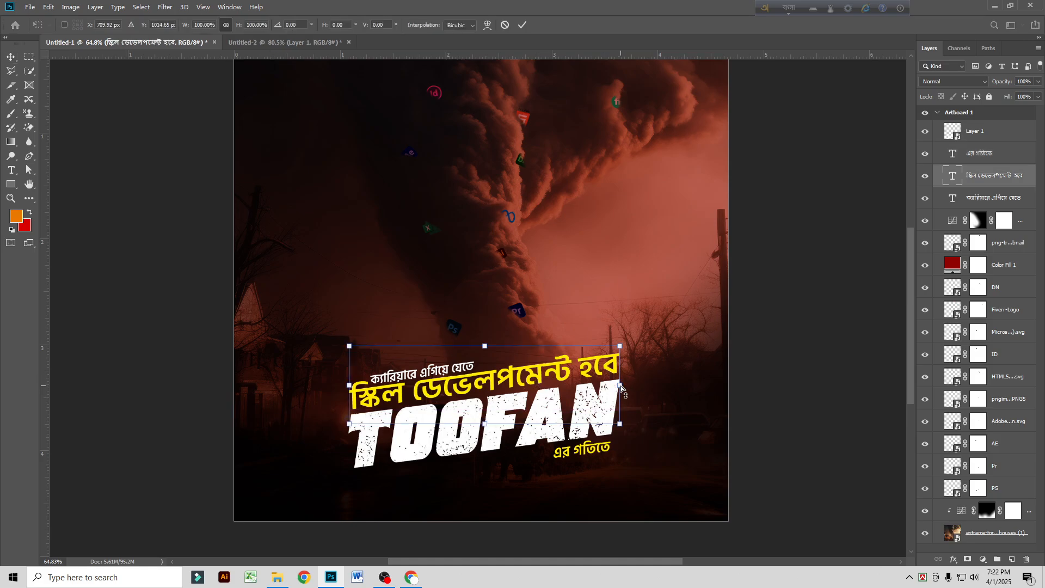
left_click_drag(620, 386, 621, 387)
key("Return")
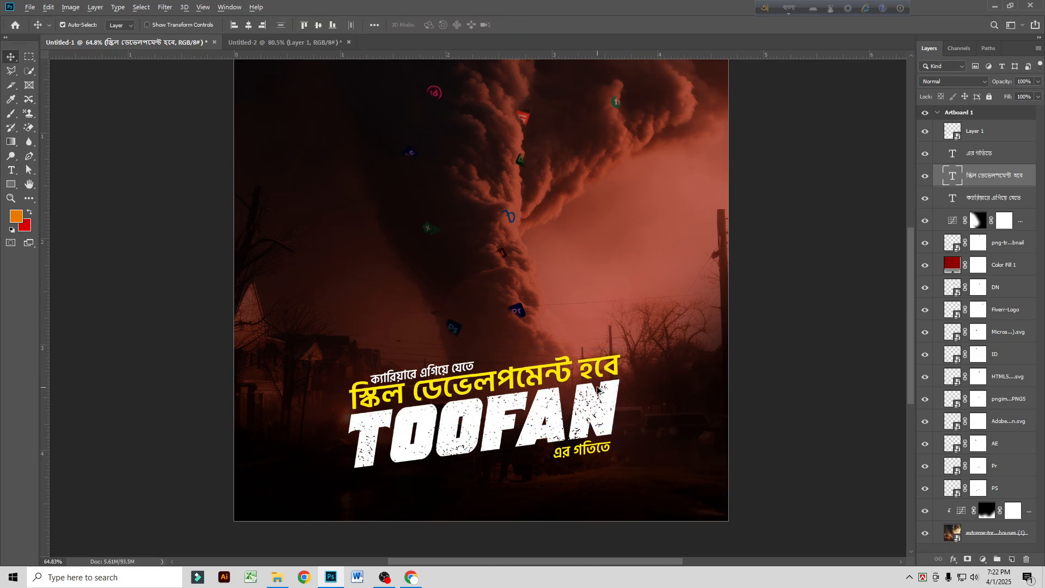
Step: Scale the TOOFAN title and all three Bangla lines together to 110.46% and centre them horizontally on the artboard
scroll(602, 392, "down", 2)
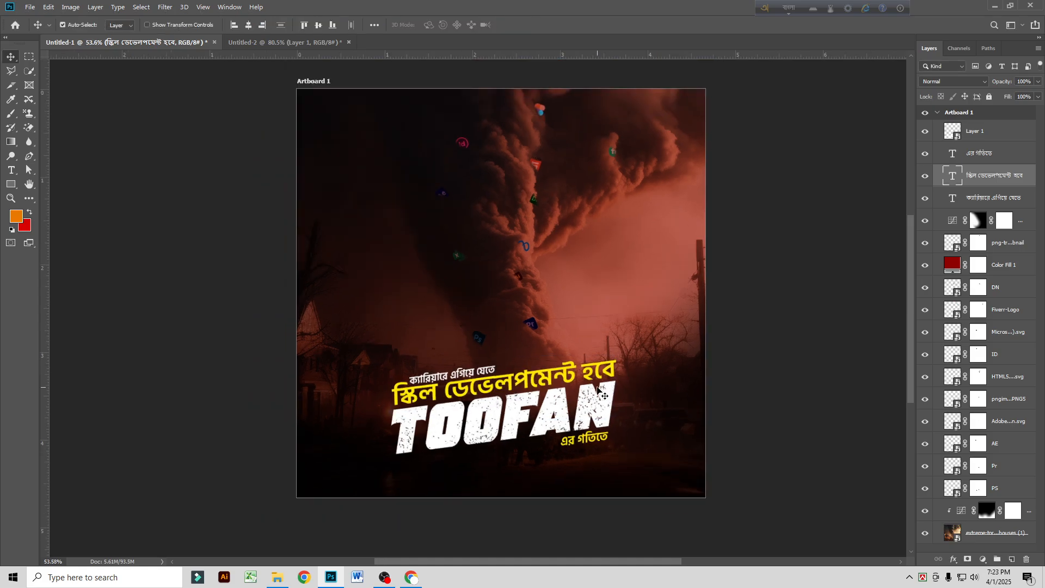
left_click(992, 197)
left_click(991, 156, "ctrl")
left_click(988, 139, "ctrl")
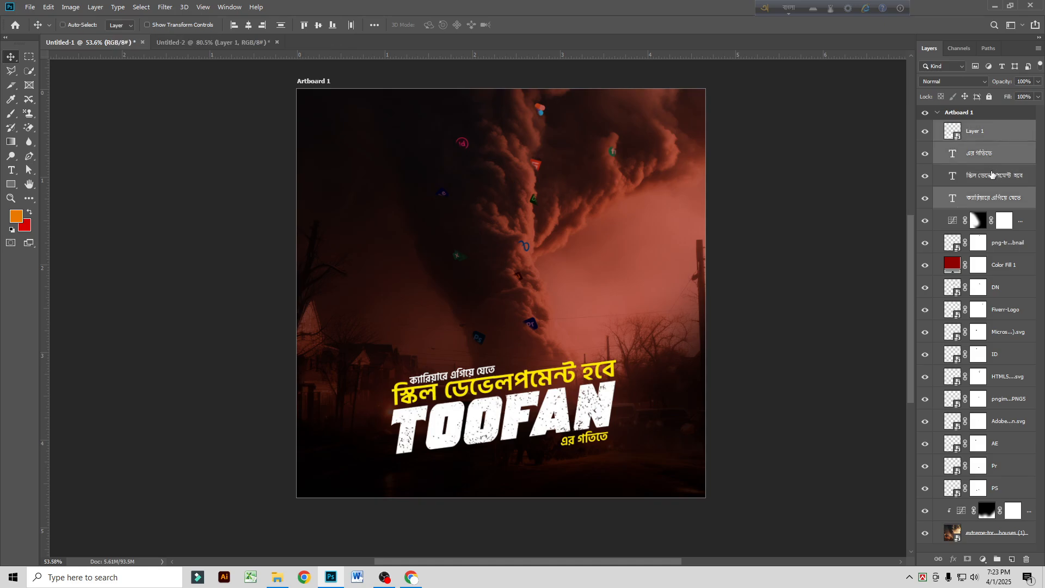
left_click(992, 174, "ctrl")
key("ctrl+t")
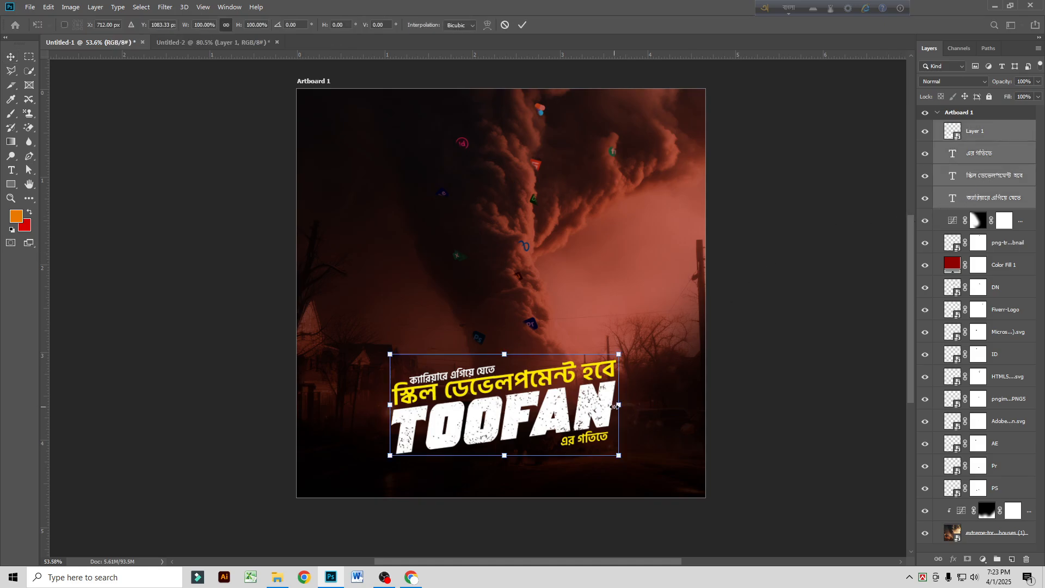
mouse_move(626, 406)
left_mouse_down()
mouse_move(650, 405)
mouse_move(634, 405)
left_mouse_up()
mouse_move(563, 417)
left_mouse_down()
mouse_move(560, 429)
mouse_move(559, 419)
left_mouse_up()
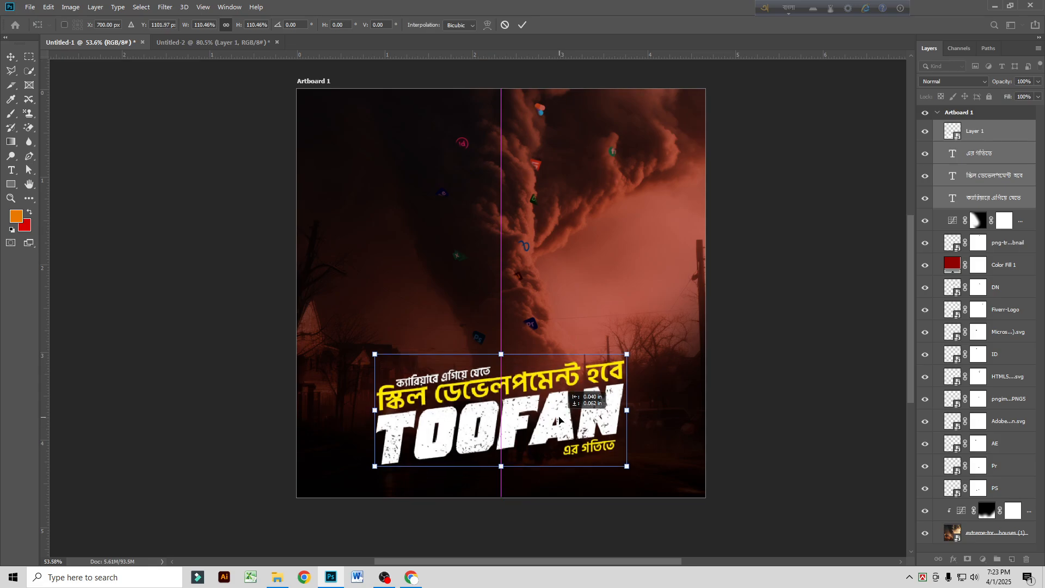
key("Return")
scroll(566, 428, "up", 3)
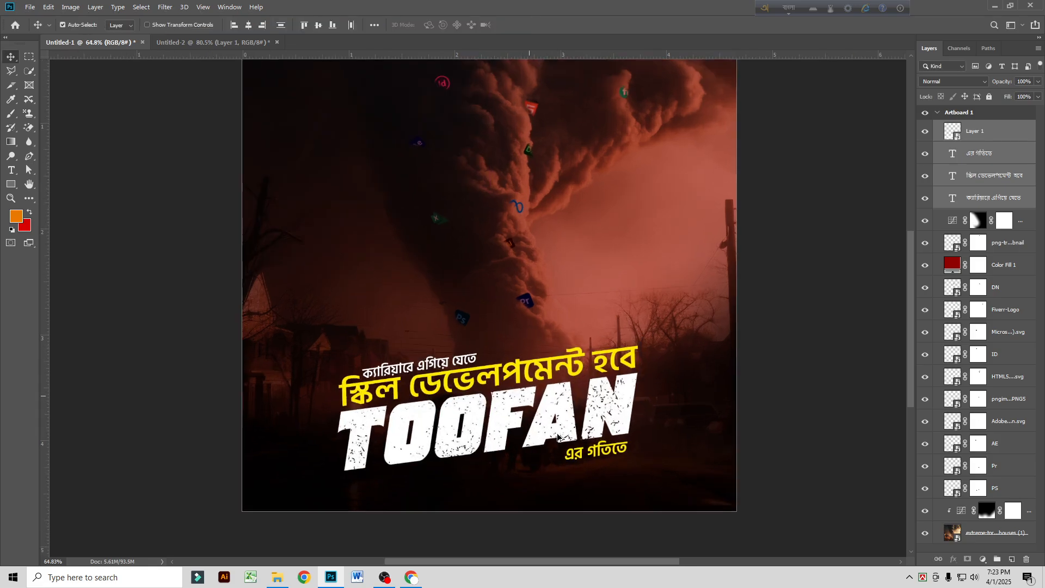
scroll(514, 422, "down", 4)
scroll(477, 389, "up", 2)
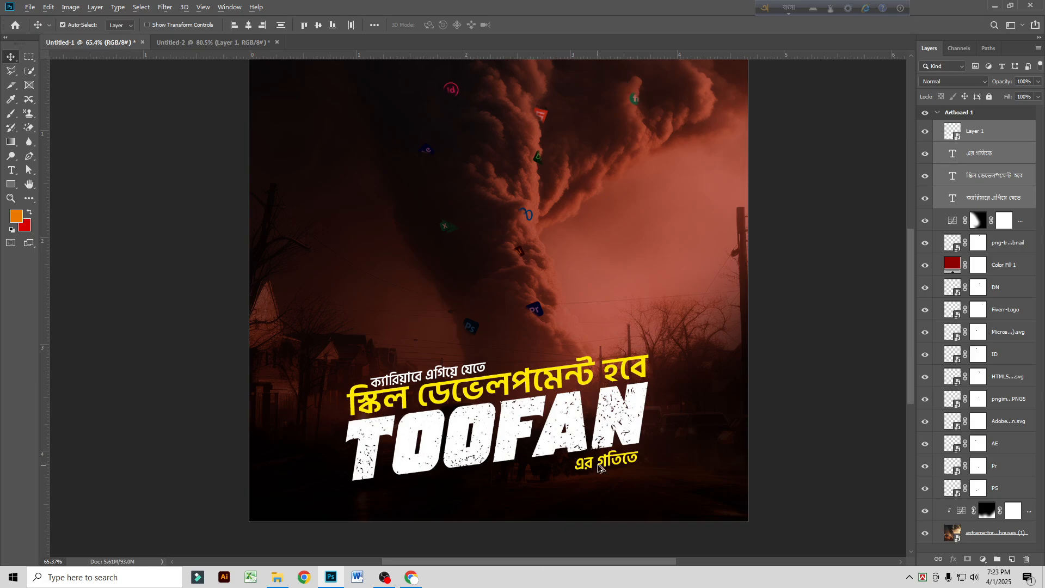
scroll(607, 458, "up", 1)
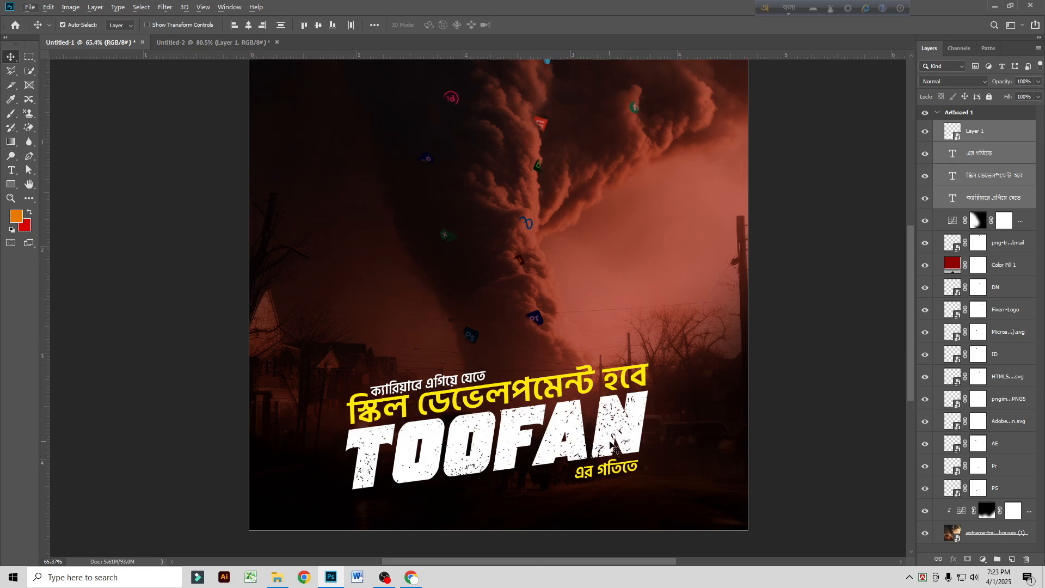
Step: Try a 4 px yellow stroke on the TOOFAN title with its position set to Outside
left_click(995, 139)
right_click(994, 139)
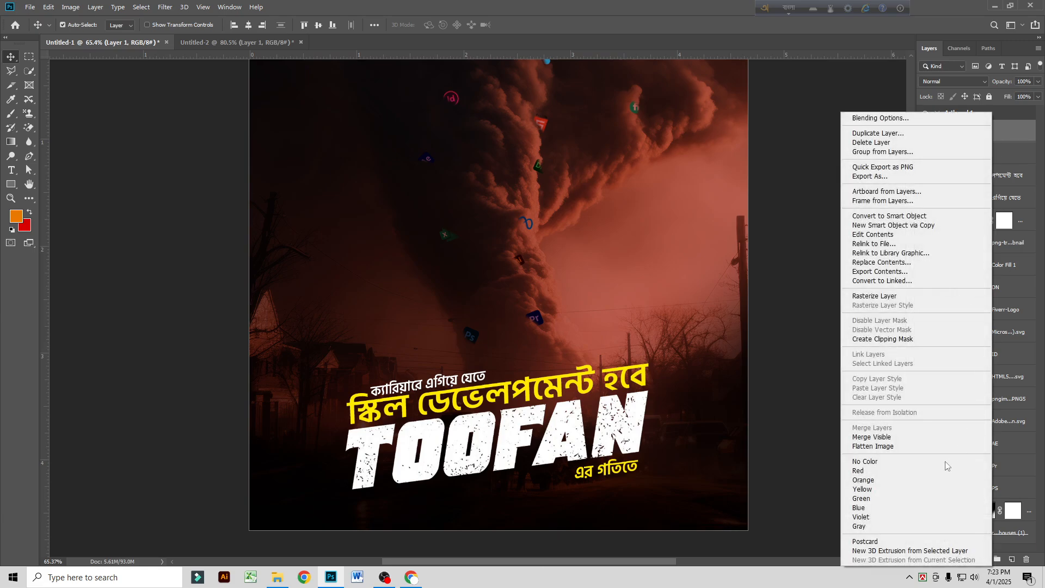
left_click(869, 118)
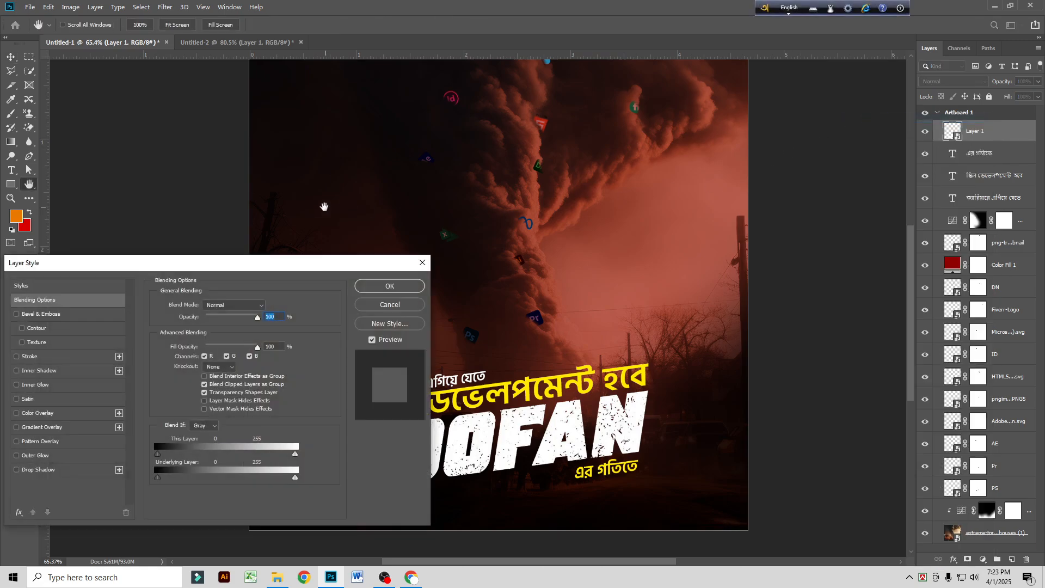
left_click_drag(300, 268, 434, 76)
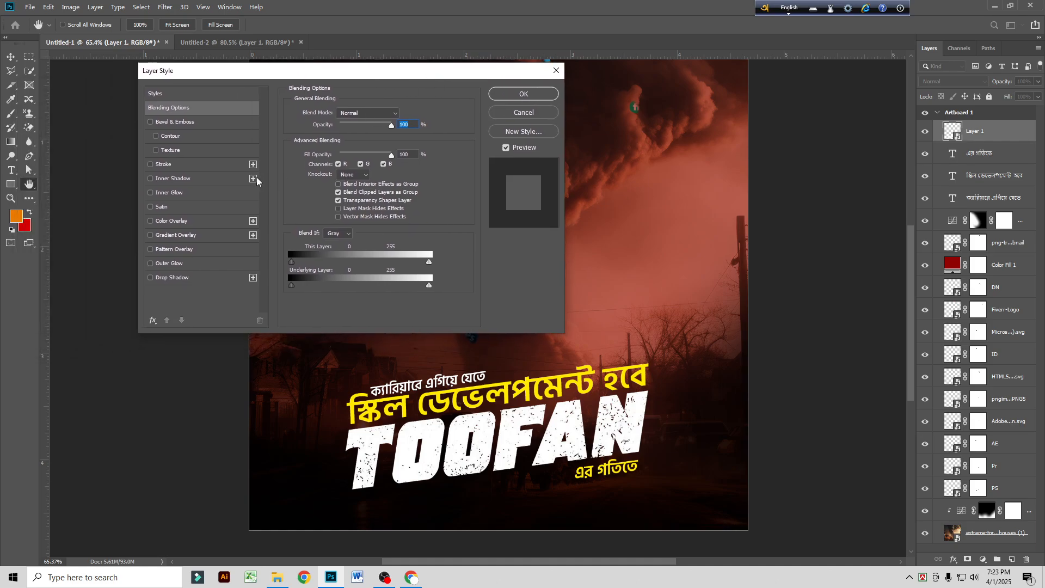
left_click(168, 169)
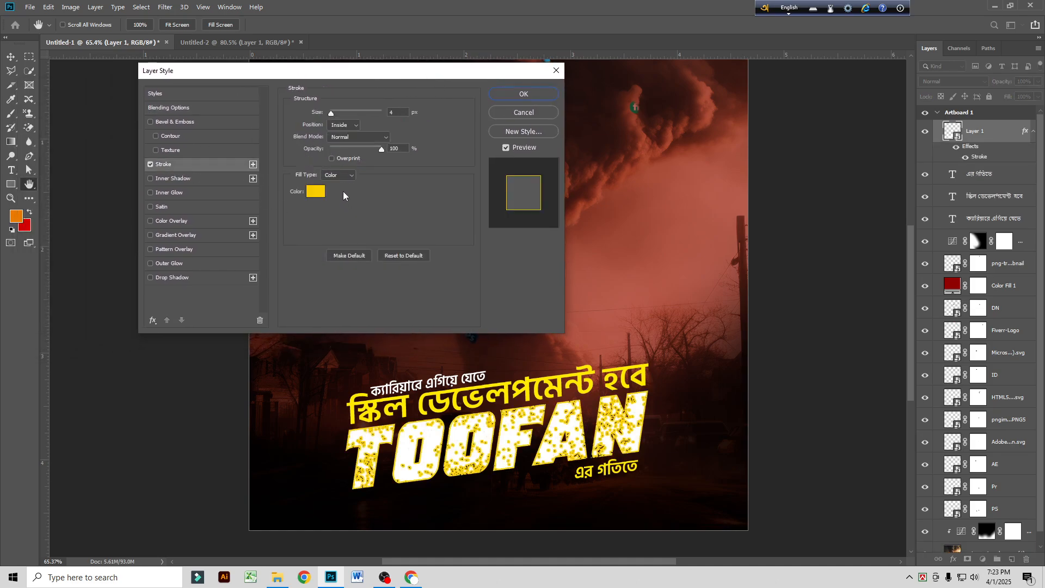
left_click(345, 128)
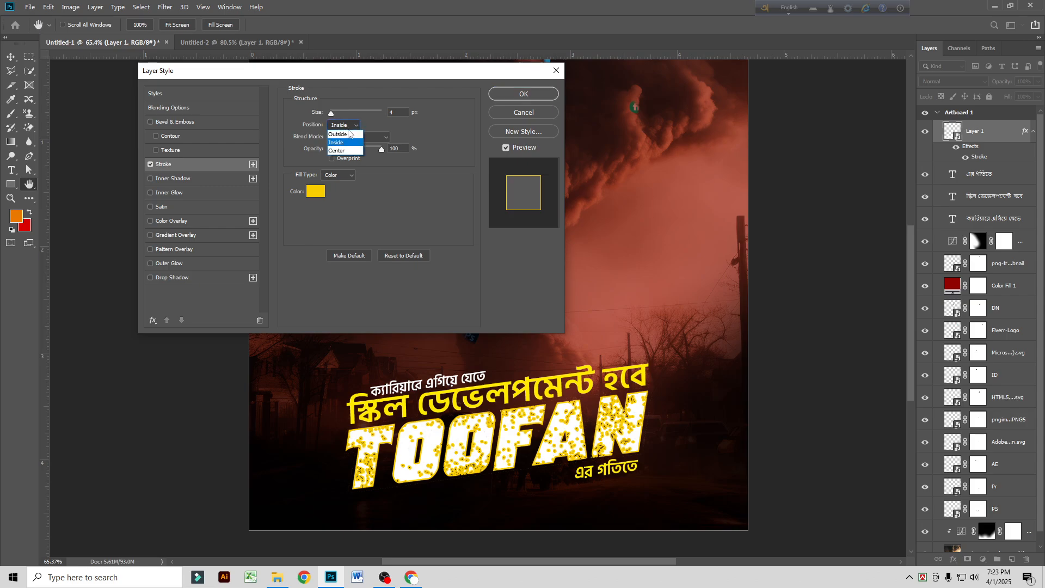
left_click(348, 136)
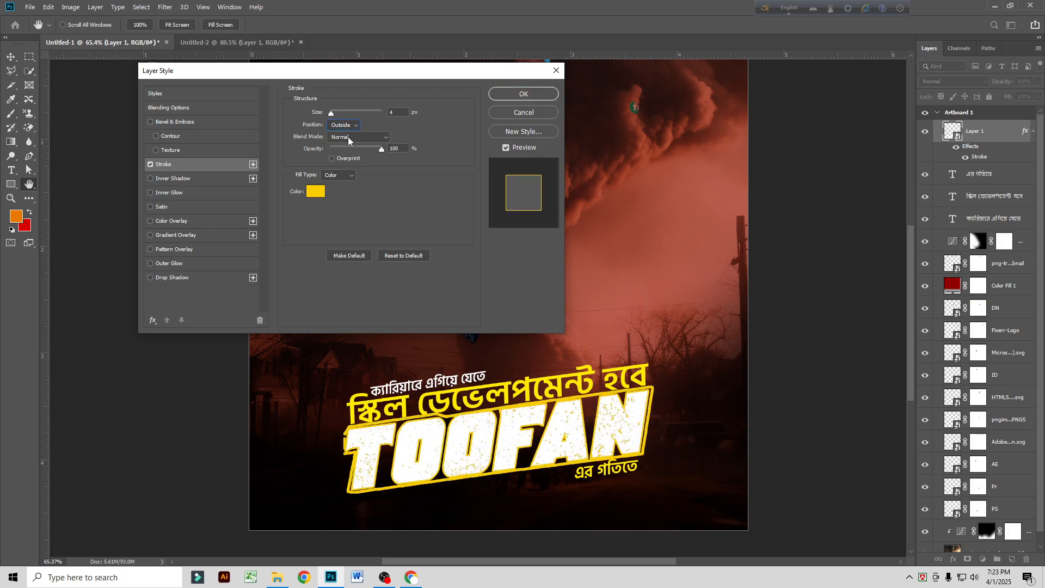
left_click(530, 112)
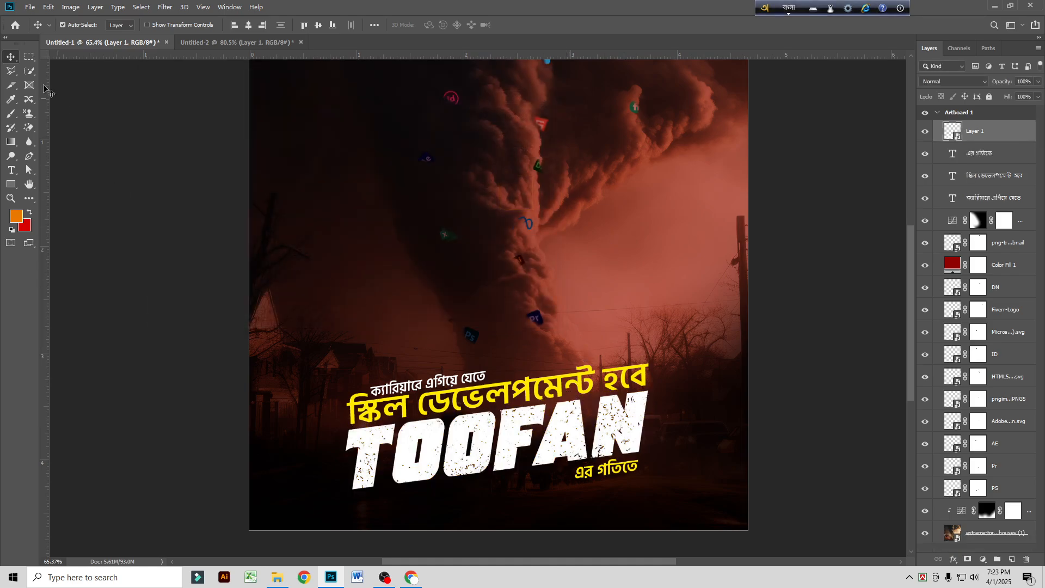
scroll(556, 360, "down", 2)
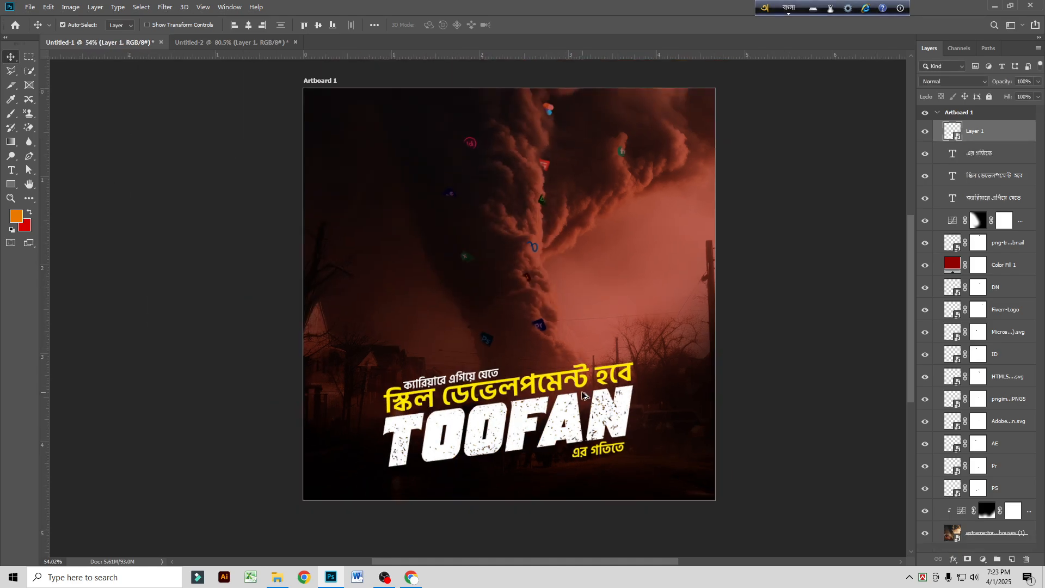
scroll(584, 394, "up", 1)
scroll(584, 395, "down", 1)
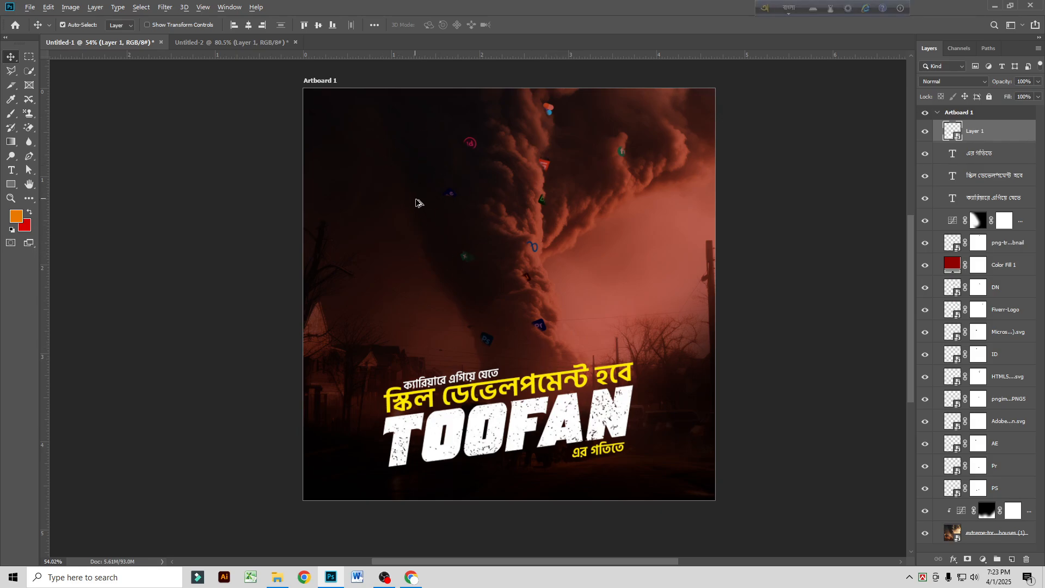
Step: Switch to Chrome, search Google Images for "amader academy logo" and preview the LinkedIn result with the Bangla logo
left_click(411, 577)
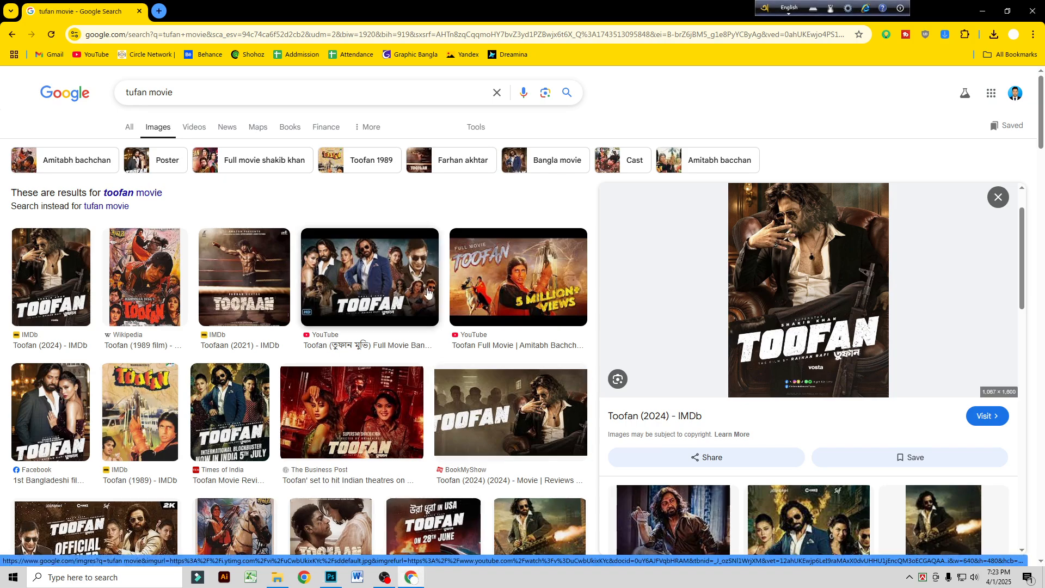
triple_click(196, 91)
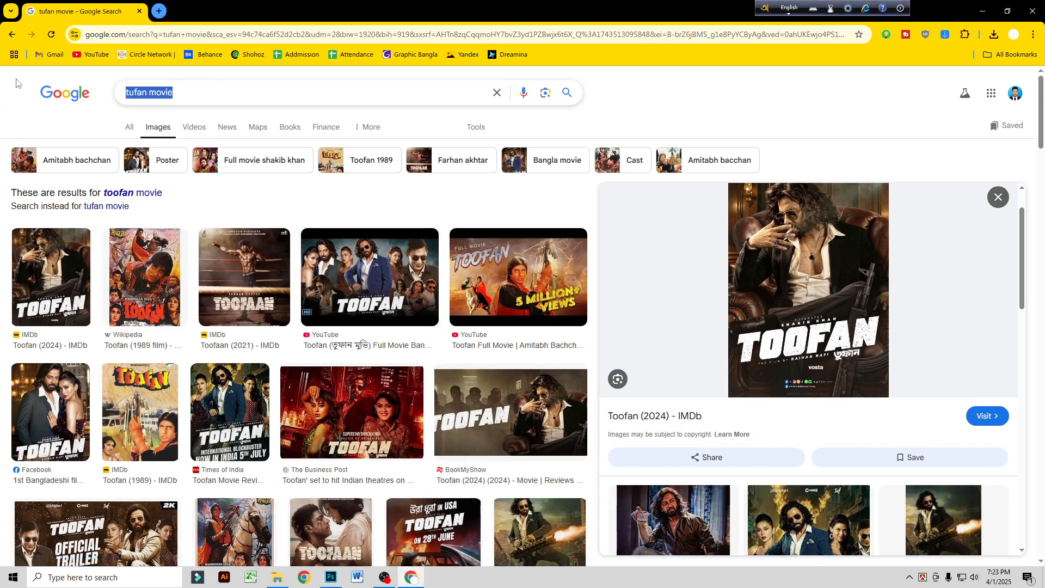
type("amader a")
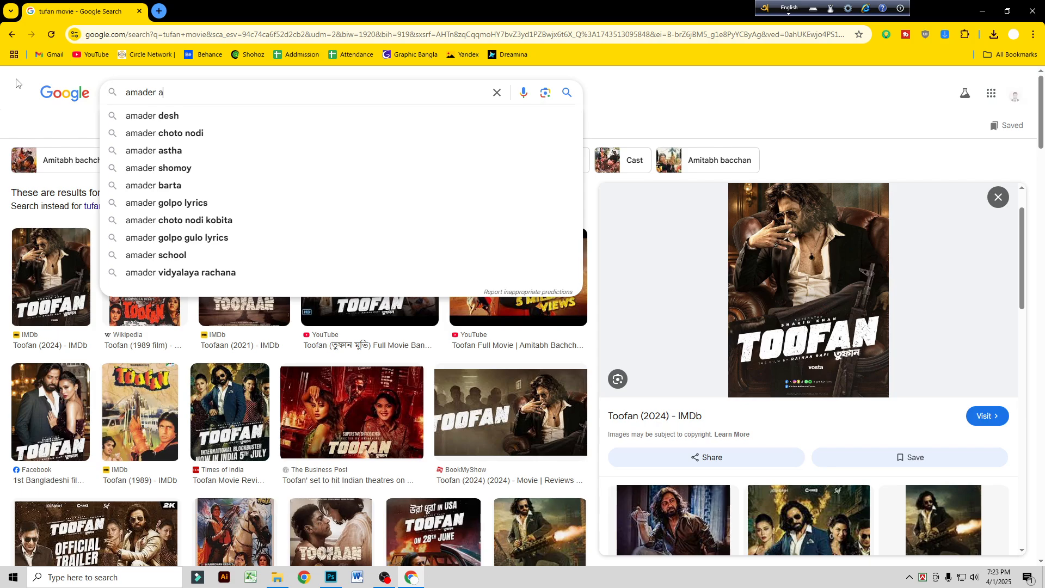
type("ca")
left_click(245, 131)
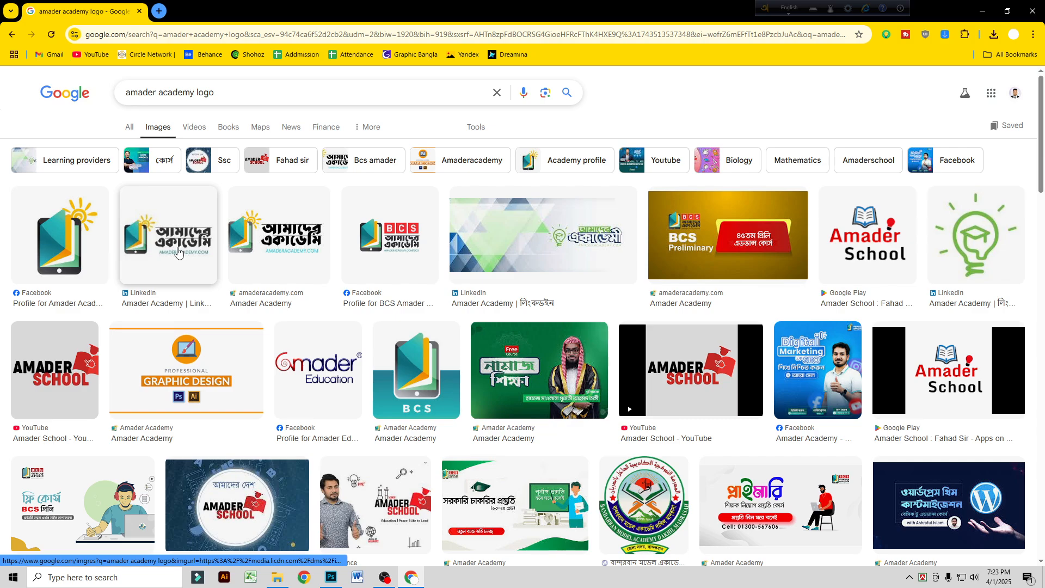
left_click(178, 253)
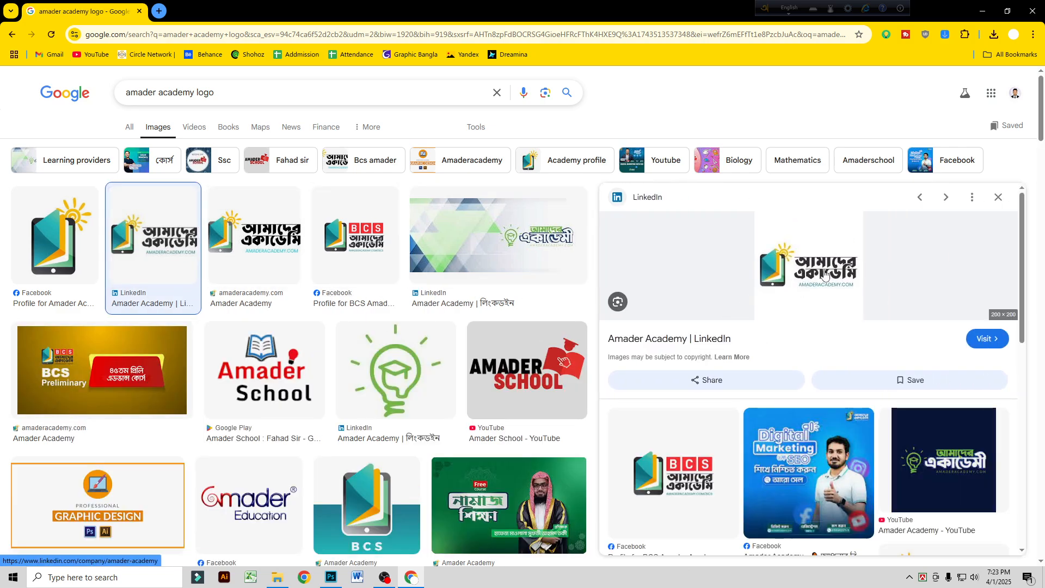
scroll(830, 286, "down", 1)
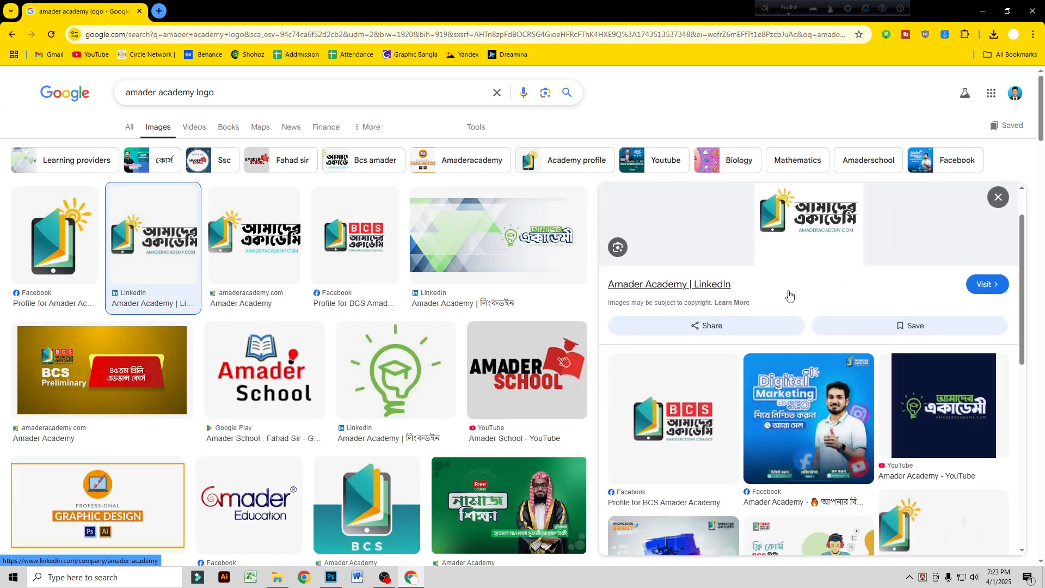
Step: Copy the previewed Bangla Amader Academy logo from LinkedIn and paste it into the Untitled-1 artboard in Photoshop
scroll(789, 295, "up", 1)
right_click(799, 263)
left_click(826, 442)
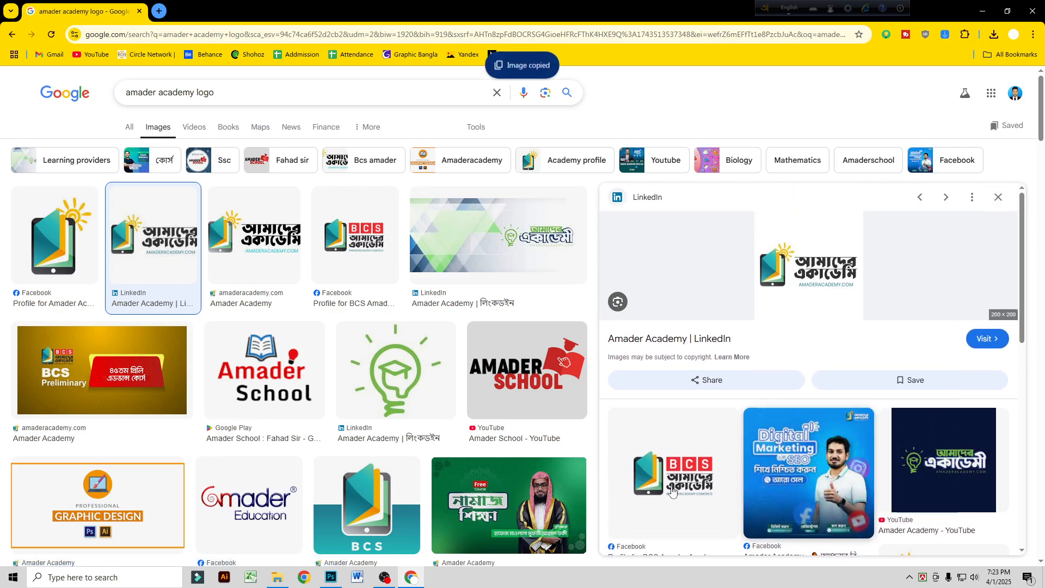
left_click(330, 577)
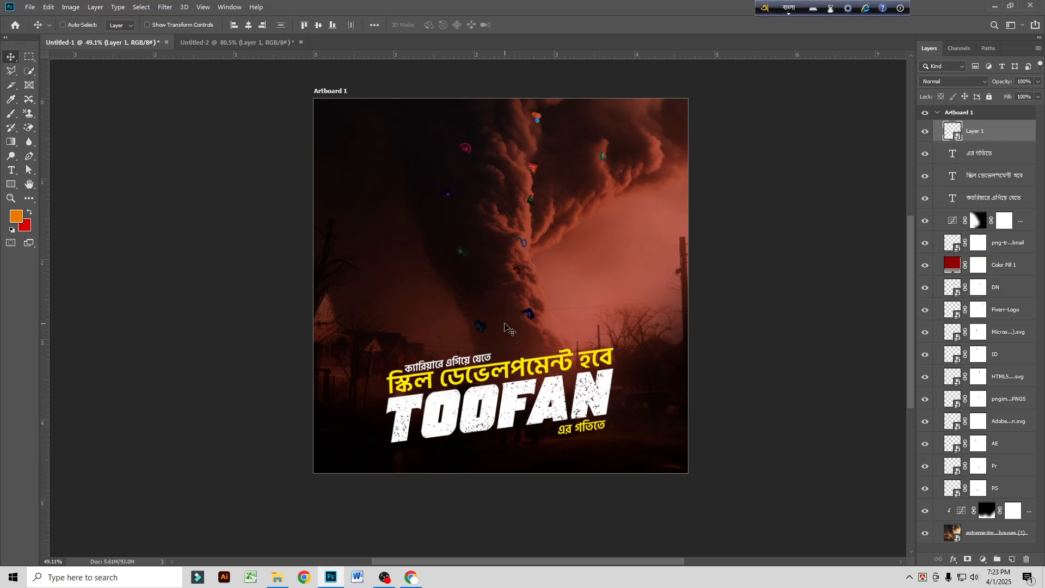
key("ctrl+v")
scroll(503, 299, "up", 3)
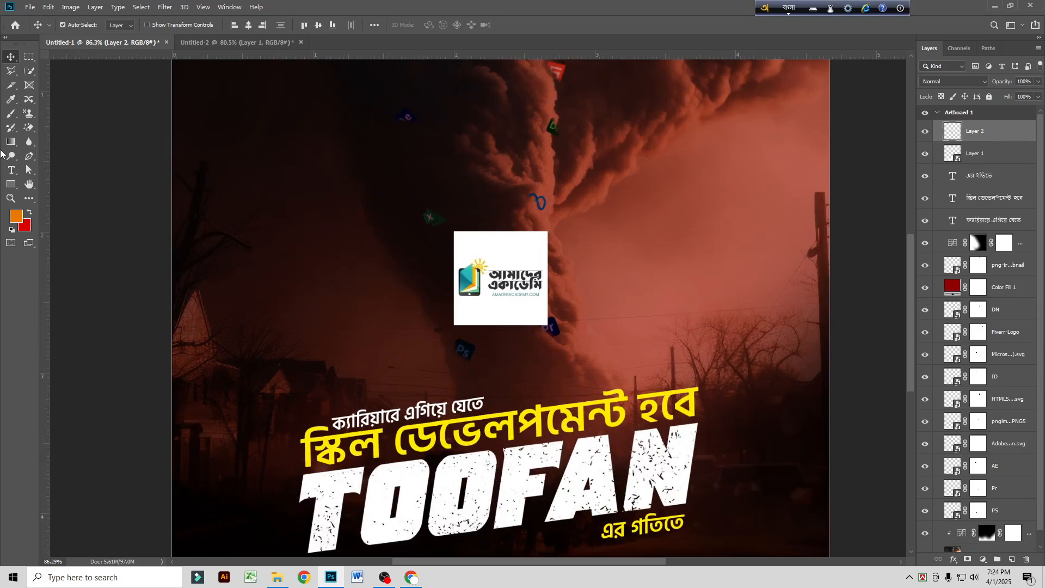
Step: Try to remove the pasted logo's white background with the Magic Eraser
left_click(27, 128)
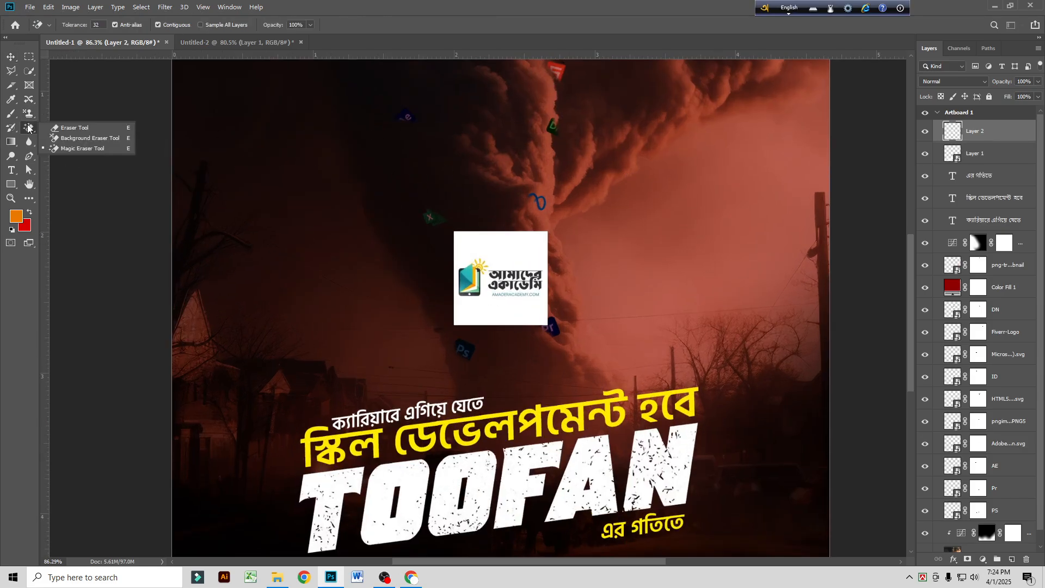
left_click(82, 148)
left_click(523, 253)
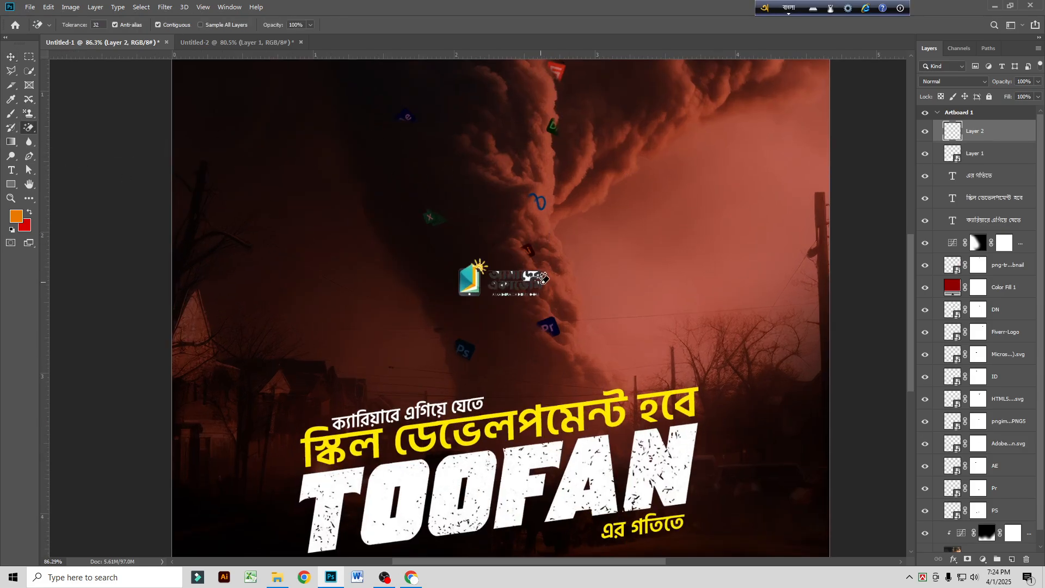
scroll(543, 279, "up", 6)
key("ctrl+z")
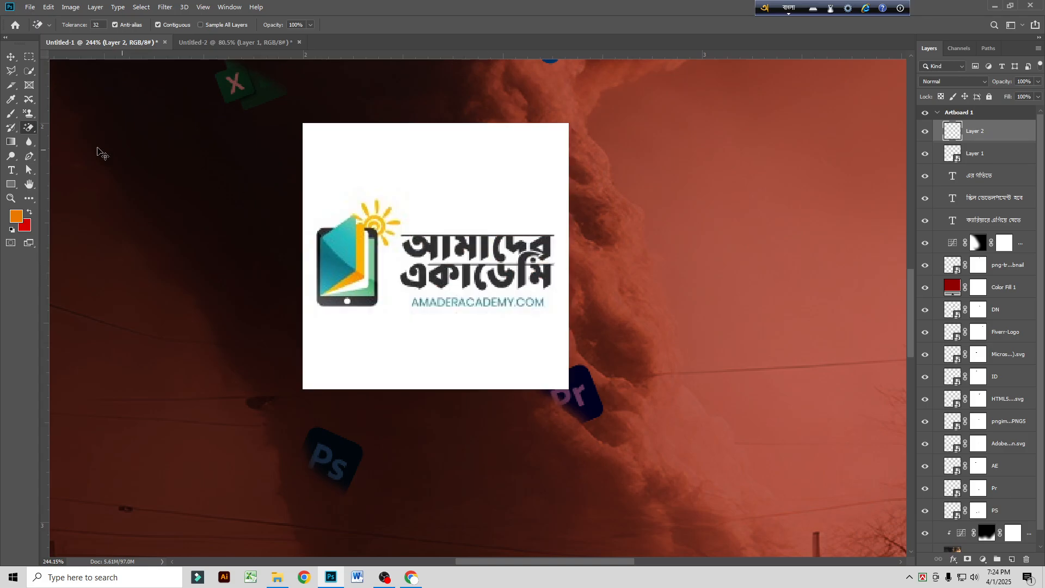
left_click(10, 56)
scroll(497, 347, "down", 2)
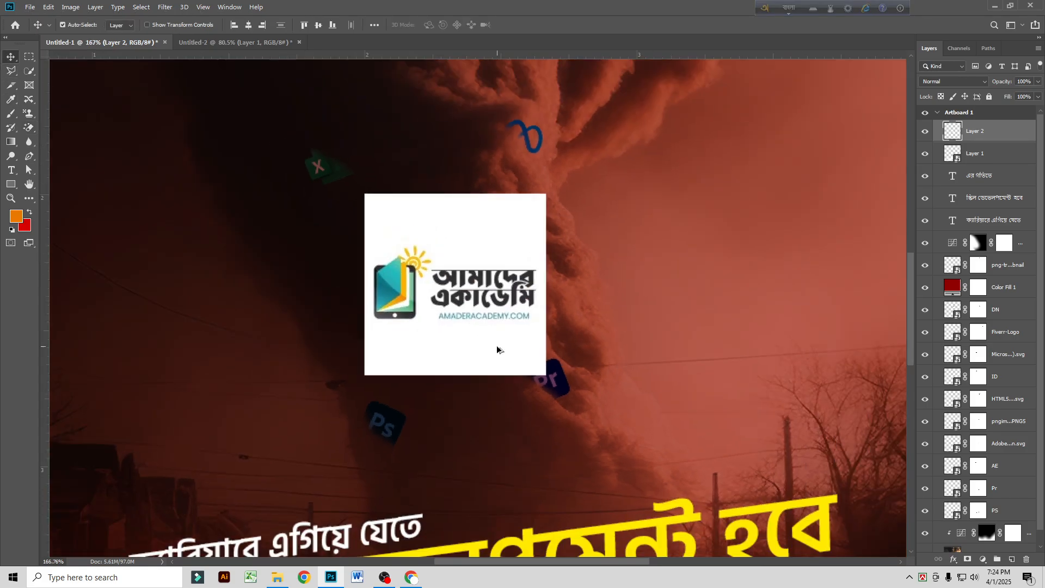
scroll(497, 348, "down", 1)
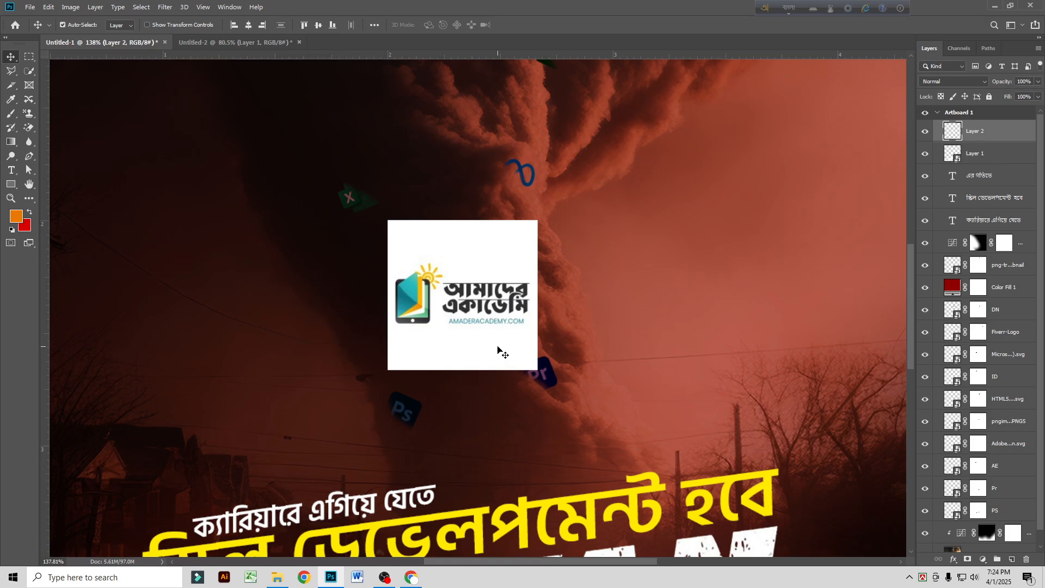
Step: Erase the logo's white background and the white areas enclosed by the Bangla letters with the Magic Eraser
scroll(498, 349, "up", 2)
key("e")
scroll(460, 221, "up", 2)
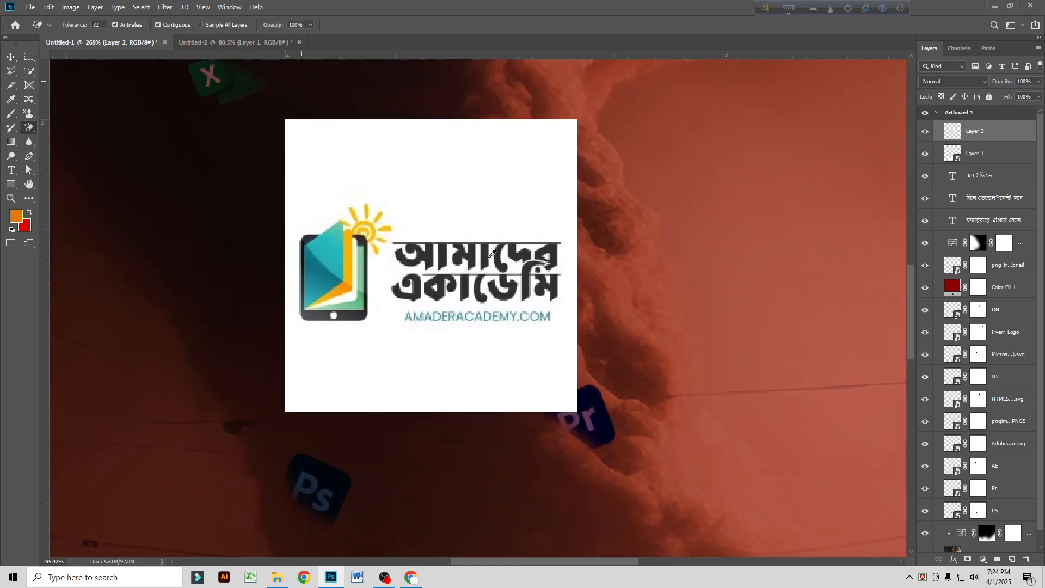
left_click(460, 220)
left_click(521, 259)
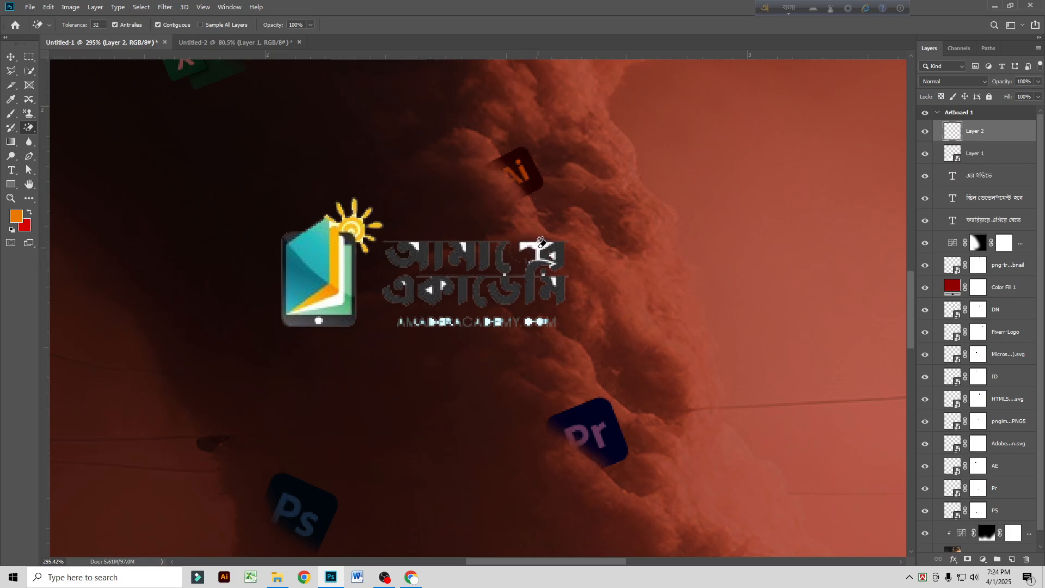
key("ctrl+z")
left_click(537, 248)
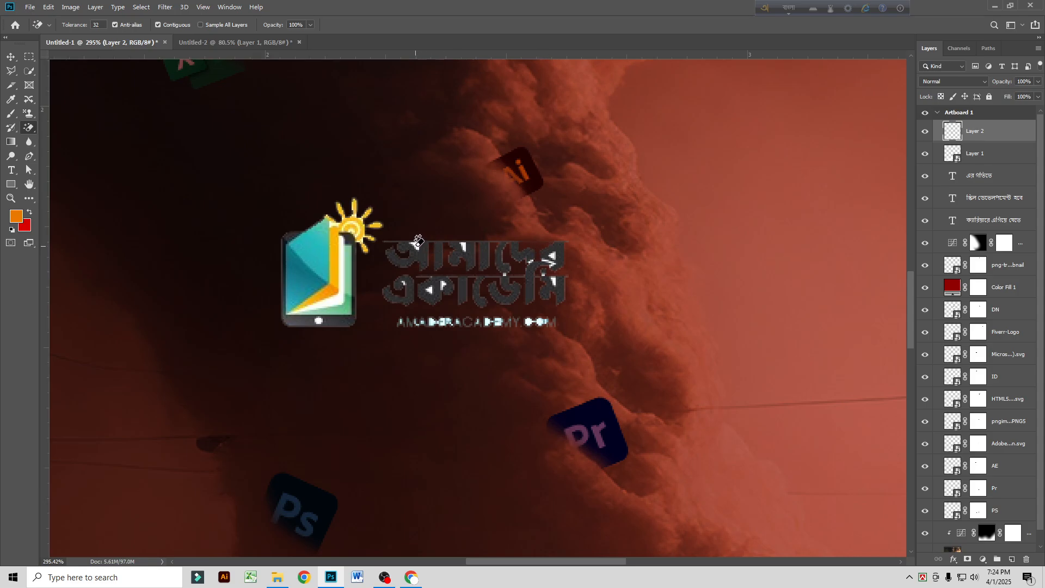
left_click(462, 246)
left_click(430, 287)
scroll(551, 265, "up", 2)
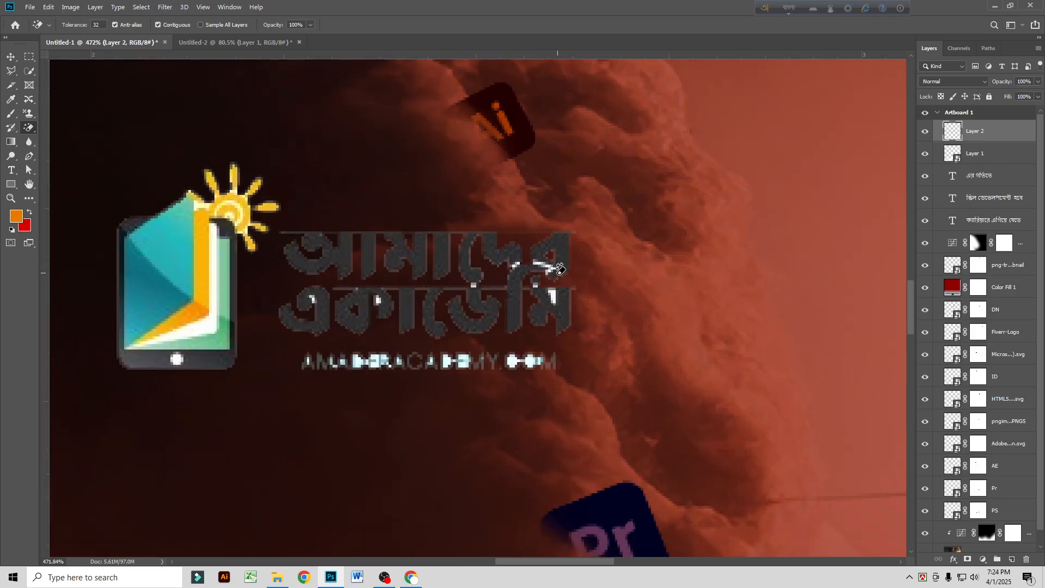
Step: Try to erase the remaining white specks between the end letters of the logo's Bangla lettering
left_click(547, 262)
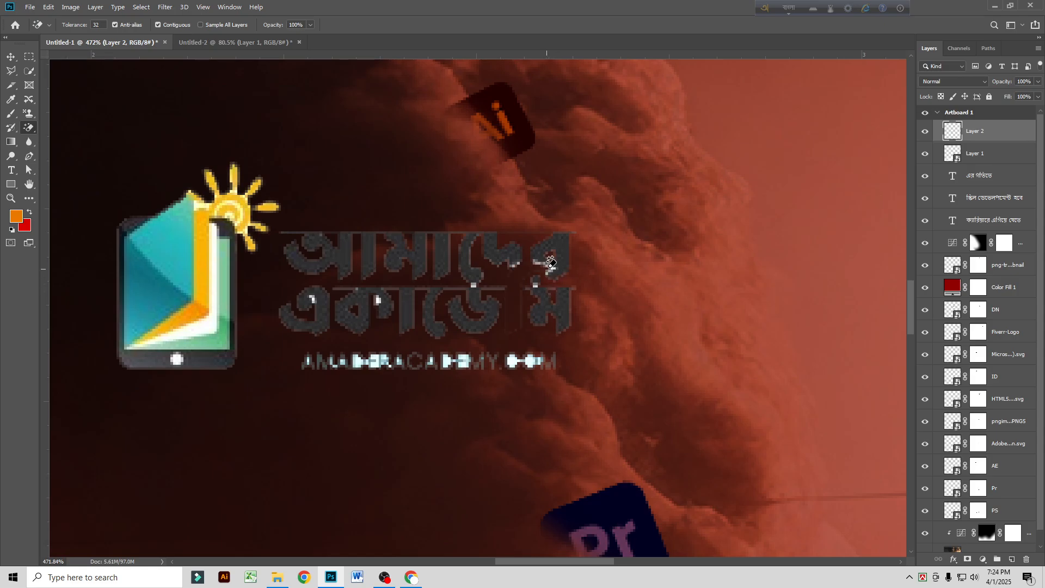
key("ctrl+z")
left_click(551, 263)
key("ctrl+z")
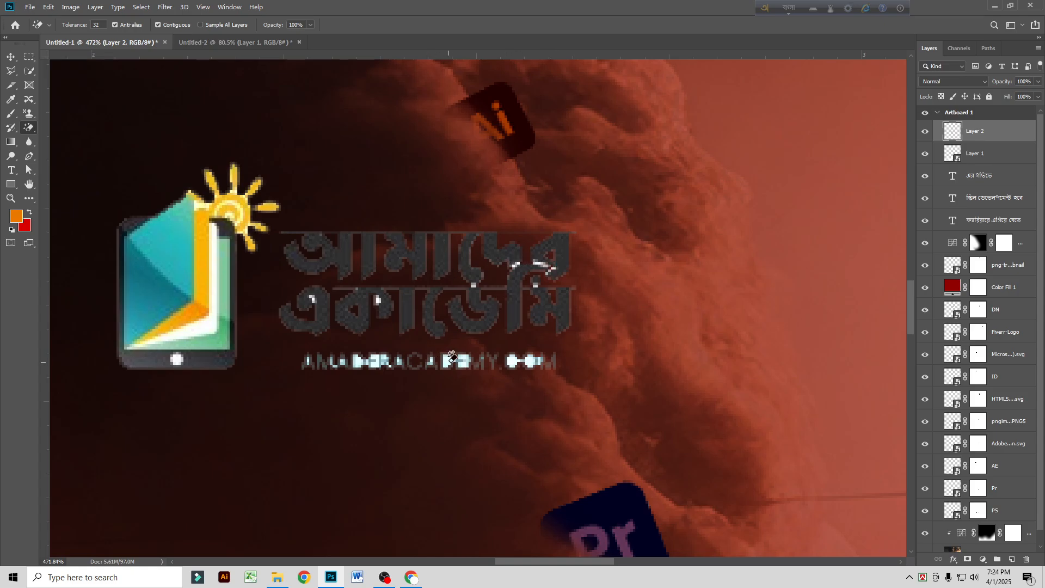
Step: Delete the AMADERACADEMY.COM line from the logo and erase the white home button on its phone icon
left_click(29, 57)
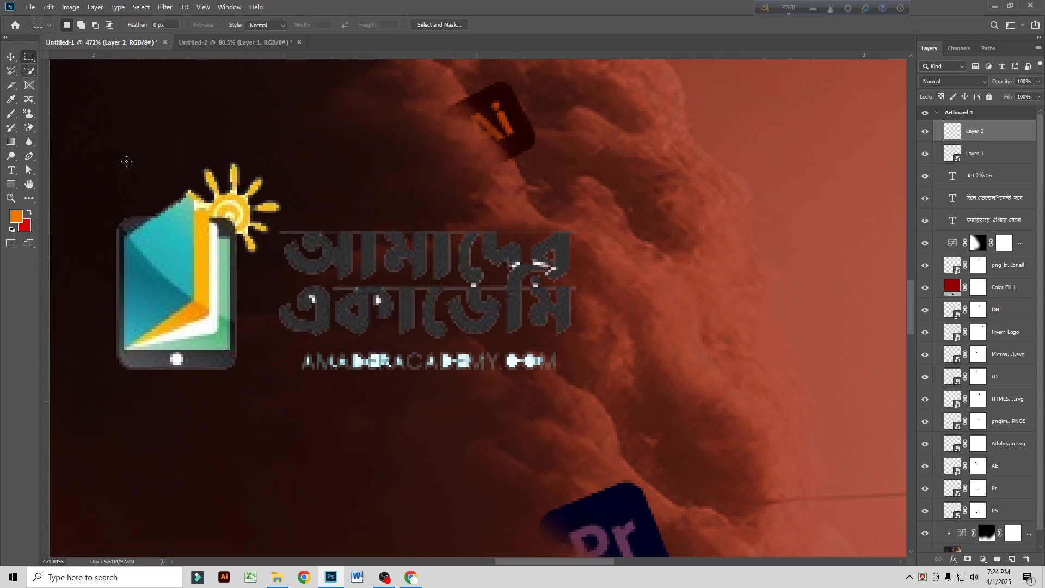
mouse_move(289, 347)
left_mouse_down()
mouse_move(583, 423)
mouse_move(592, 420)
mouse_move(580, 397)
left_mouse_up()
key("Delete")
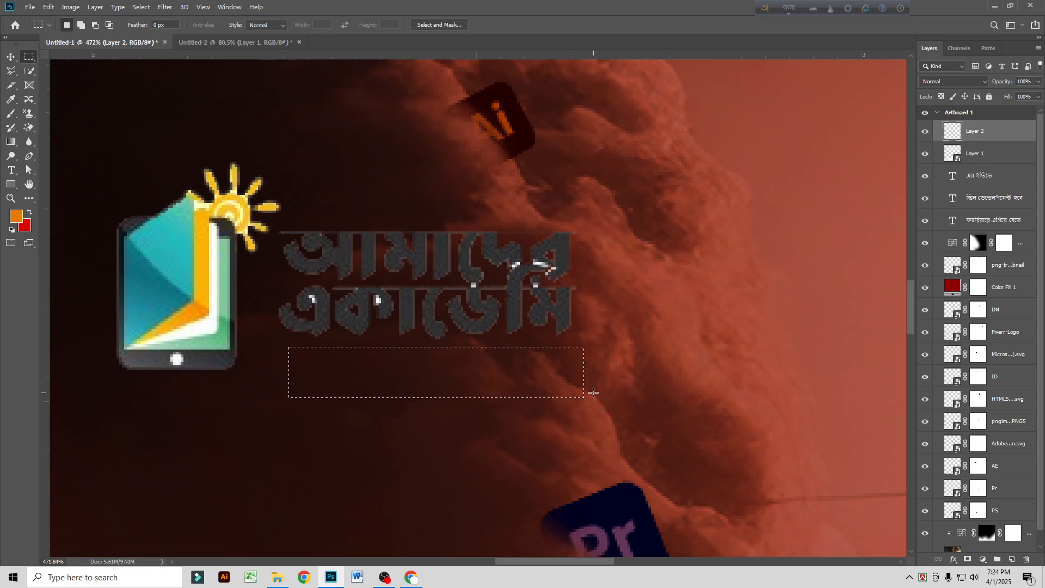
key("ctrl+d")
left_click(29, 128)
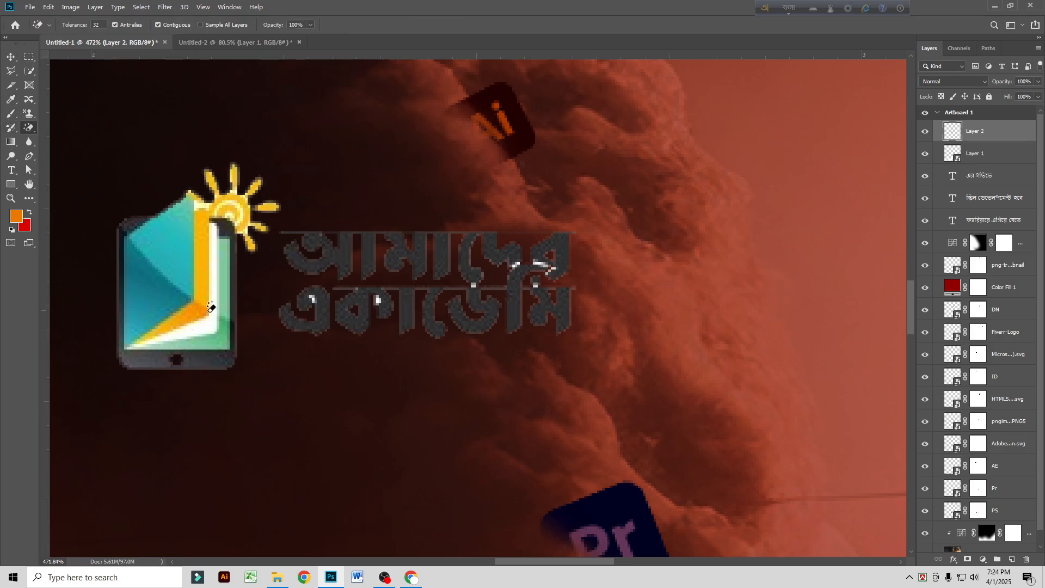
left_click(11, 57)
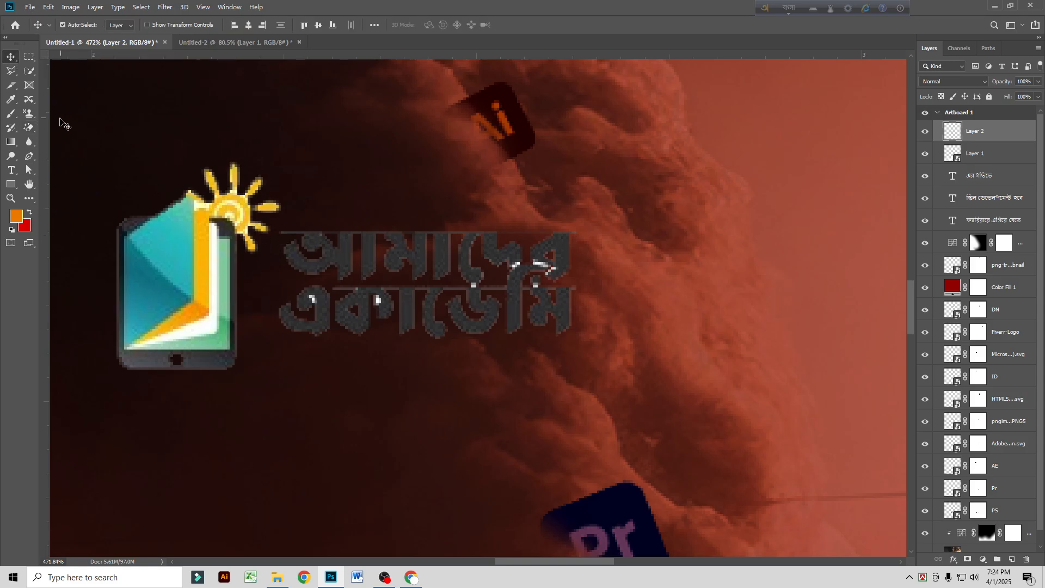
Step: Copy the logo's two-line Bangla lettering to its own layer and convert that layer to a Smart Object
left_click(30, 56)
left_click_drag(273, 221, 607, 346)
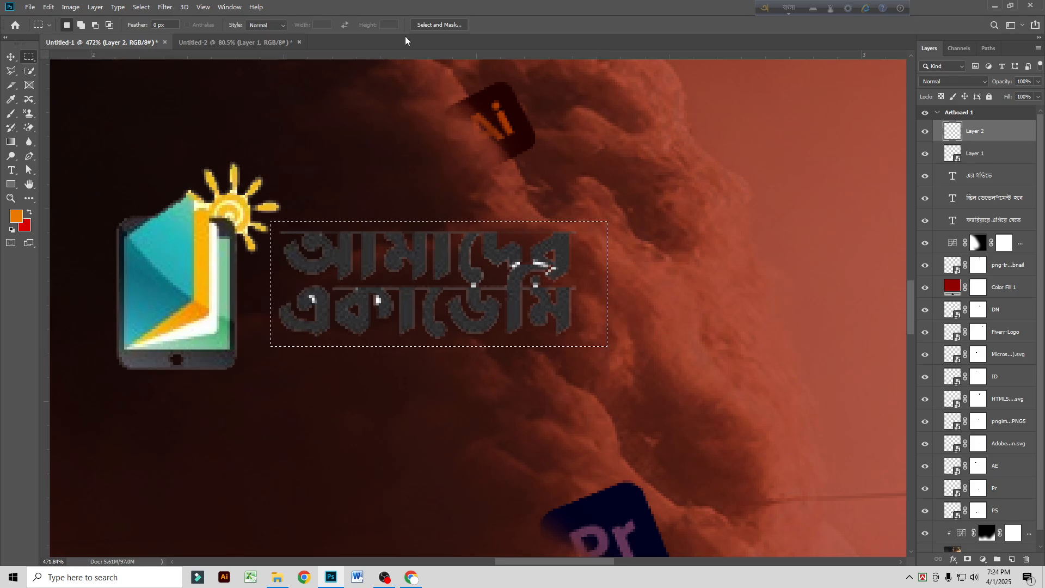
key("ctrl+j")
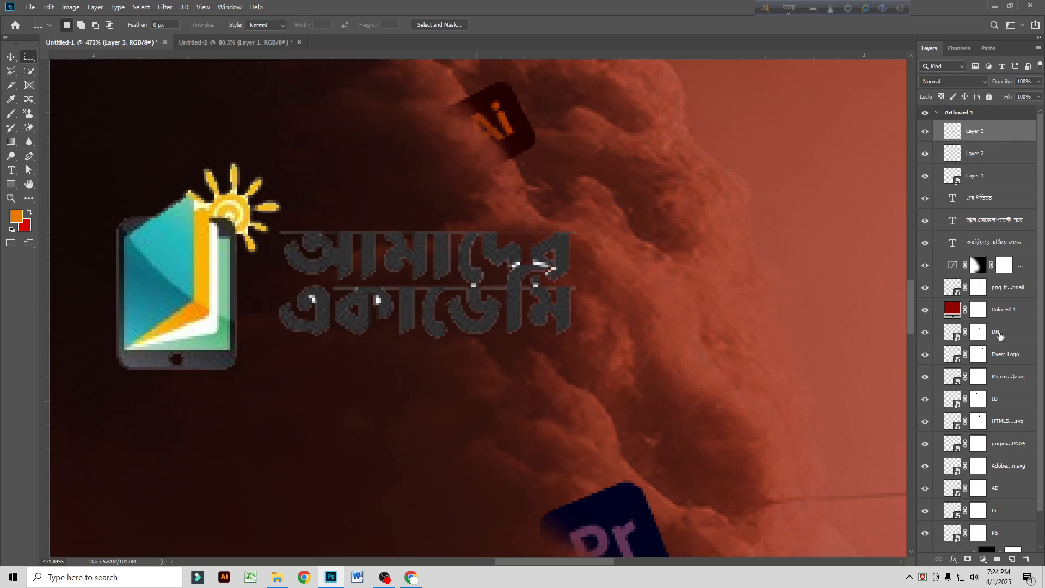
right_click(984, 131)
left_click(883, 260)
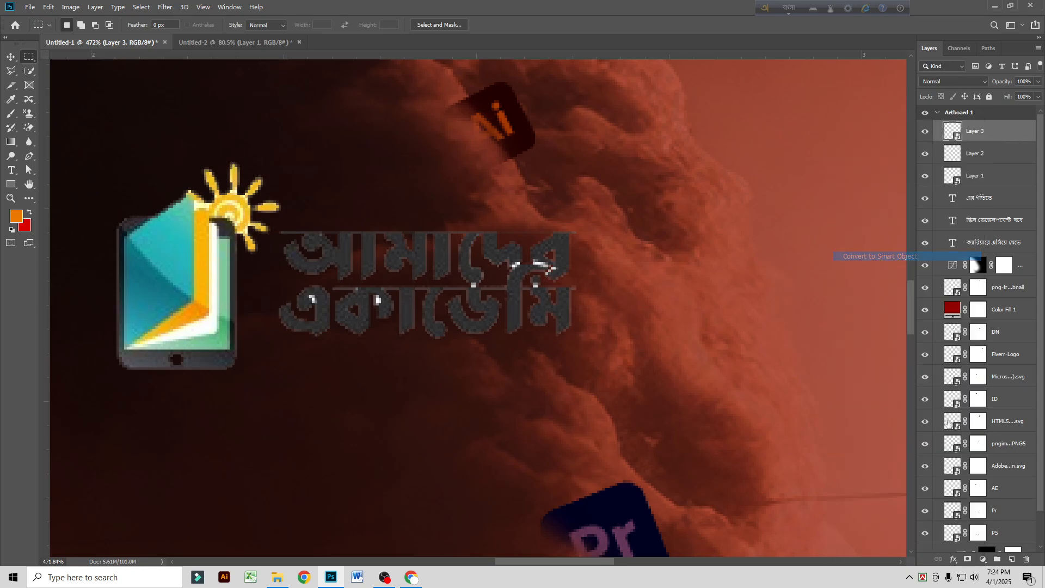
Step: Apply a white (ffffff) Color Overlay to the logo's Bangla lettering
left_click(953, 559)
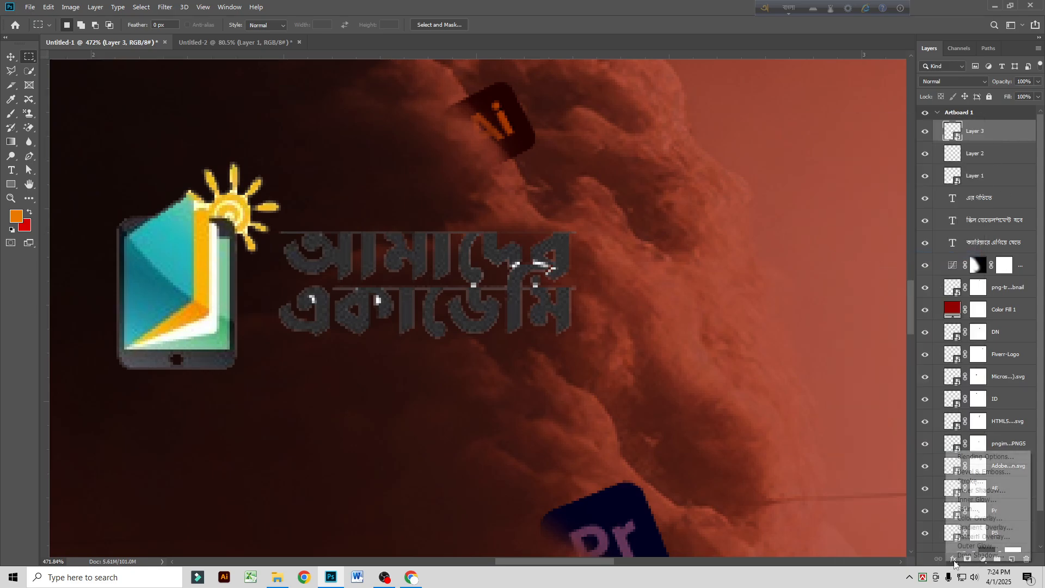
left_click(974, 518)
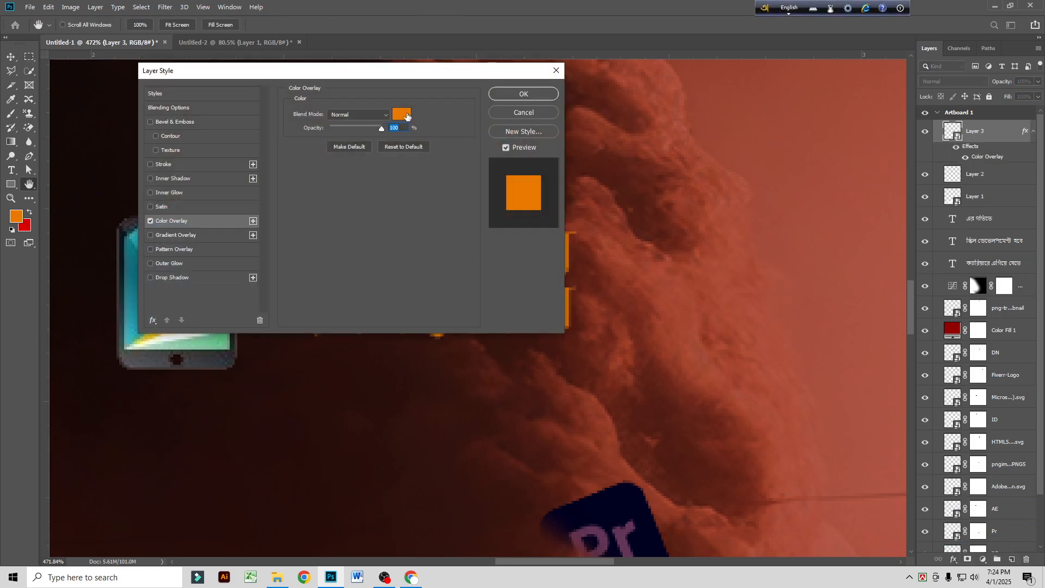
left_click(402, 114)
type("ffffff")
left_click(287, 203)
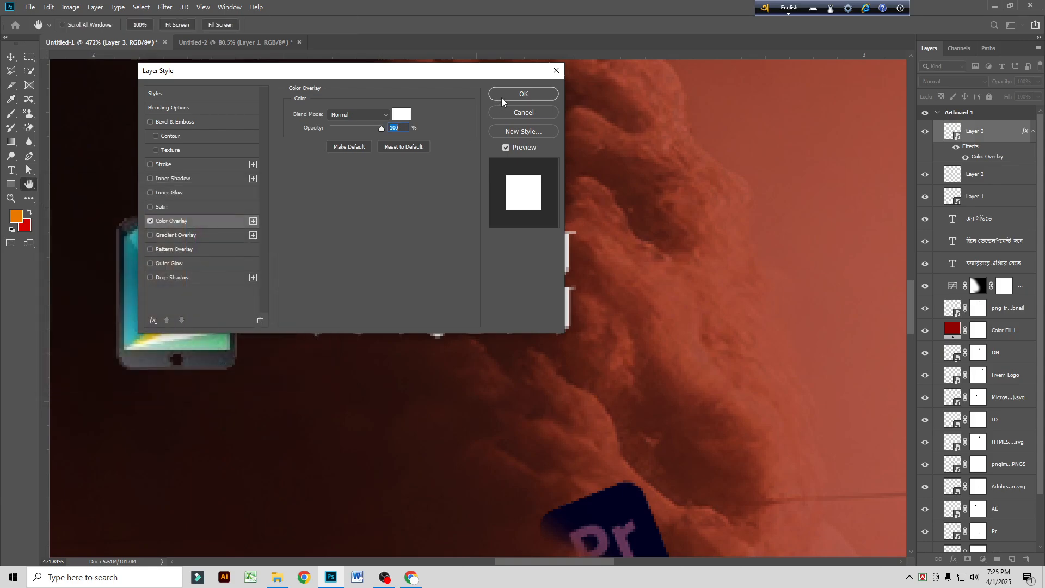
left_click(501, 96)
Step: Merge the white lettering with the logo's icon layer and convert the merged logo to a Smart Object
left_click(11, 57)
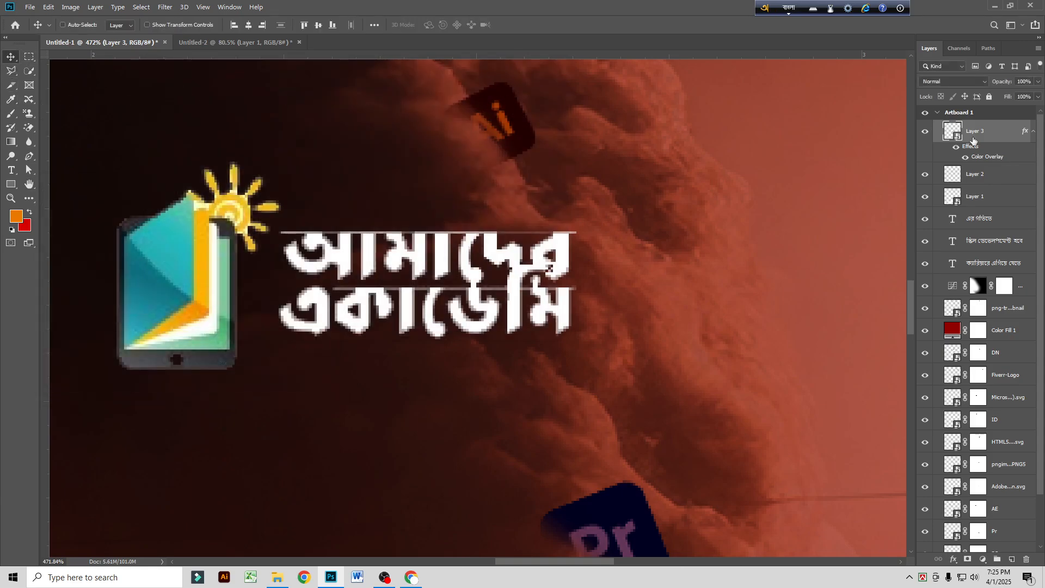
left_click(989, 173, "shift")
key("ctrl+e")
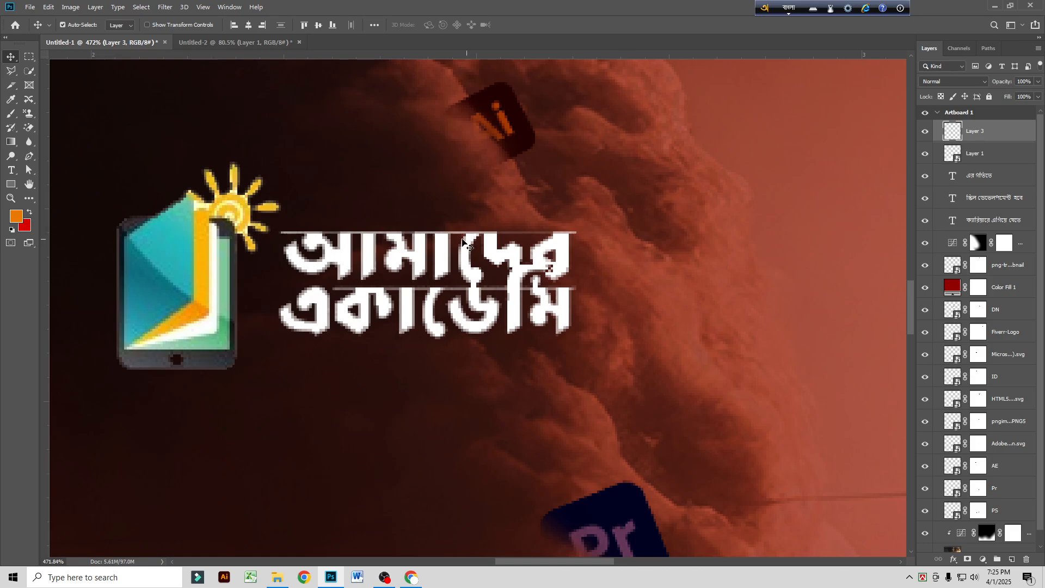
scroll(466, 263, "down", 3)
scroll(466, 263, "down", 3)
scroll(535, 240, "down", 3)
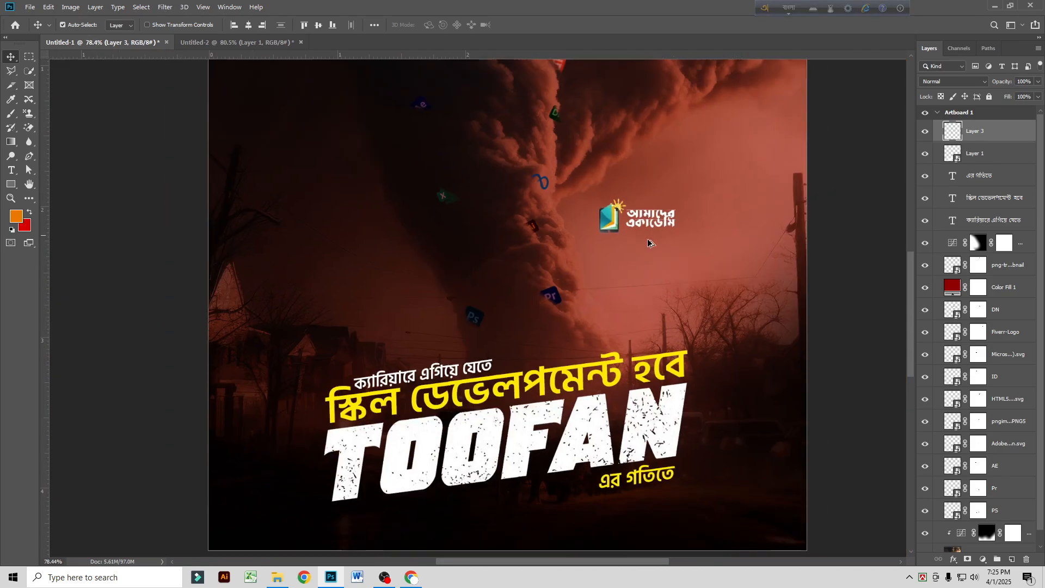
left_click_drag(622, 219, 687, 141)
scroll(883, 136, "up", 1)
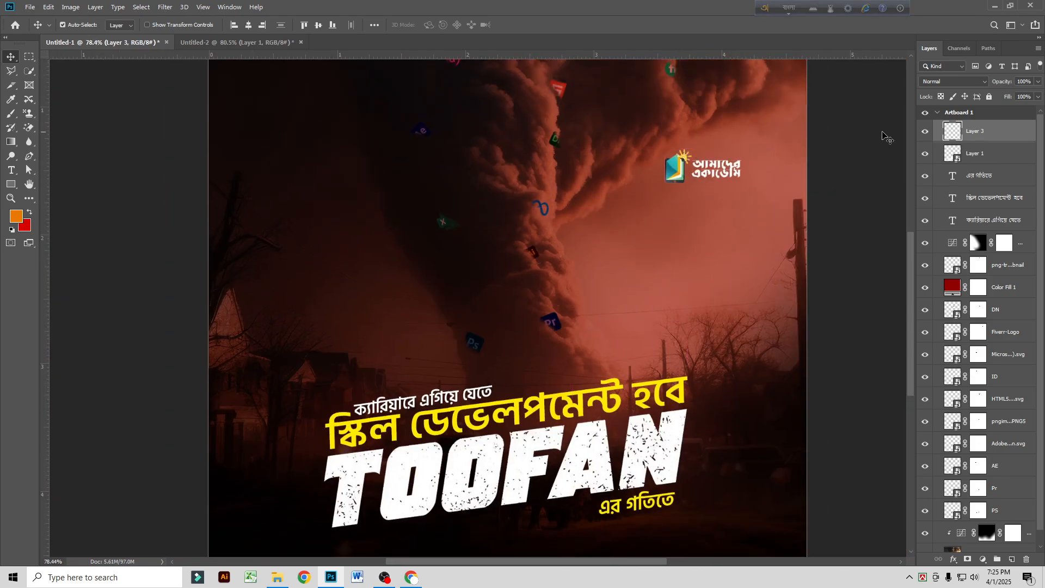
right_click(981, 133)
left_click(901, 257)
Step: Place the Amader Academy logo in the upper-left corner of the artboard with a margin from the edges
scroll(722, 217, "up", 5)
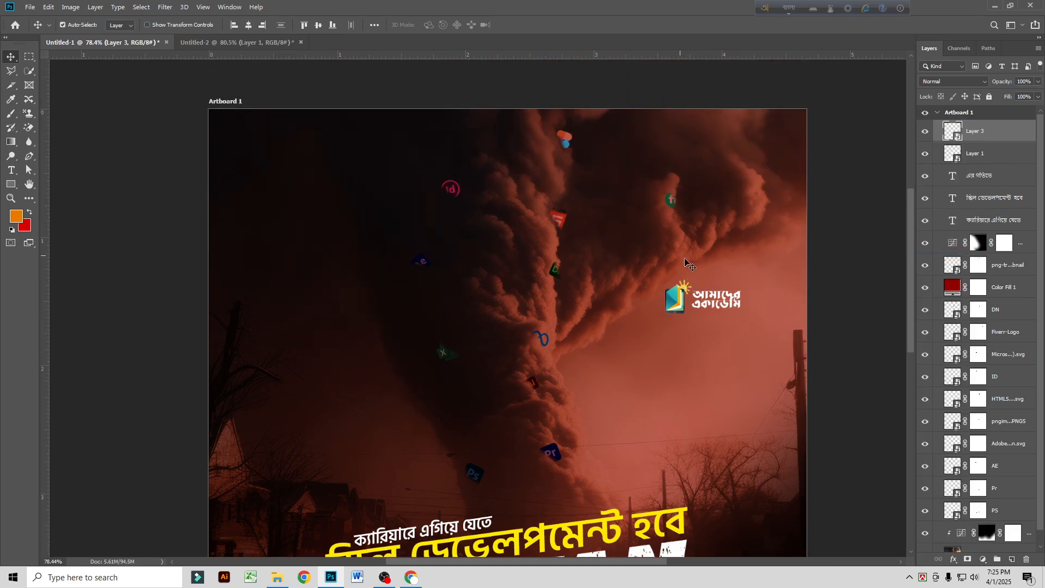
left_click_drag(678, 307, 262, 159)
scroll(501, 267, "down", 5)
scroll(501, 267, "up", 2)
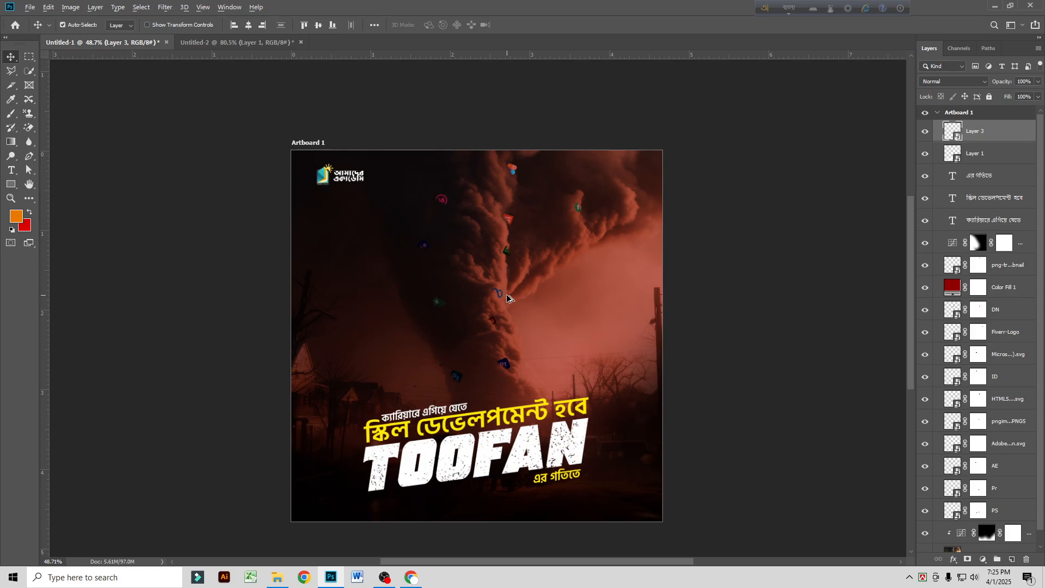
scroll(509, 299, "up", 2)
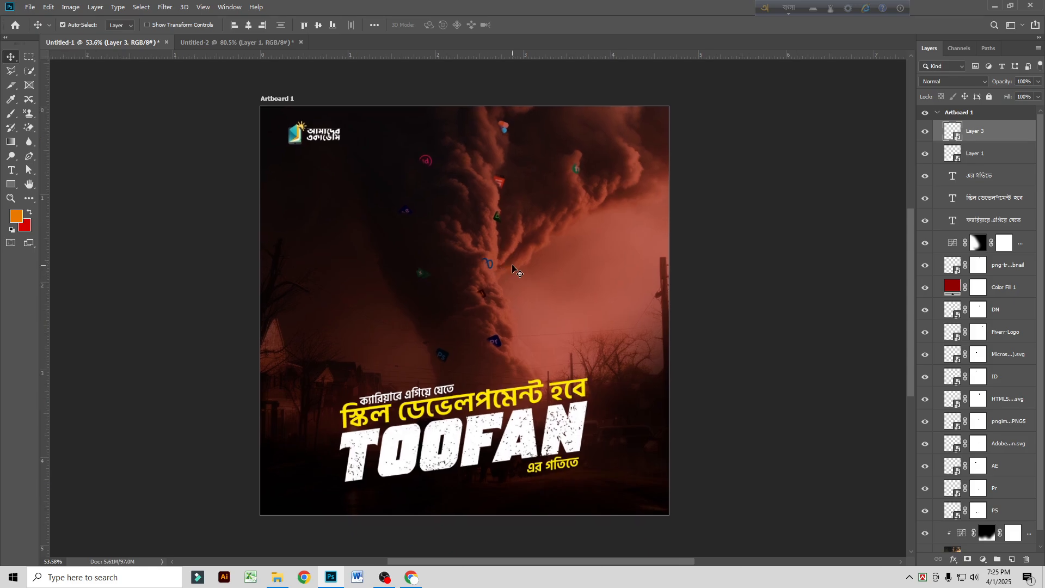